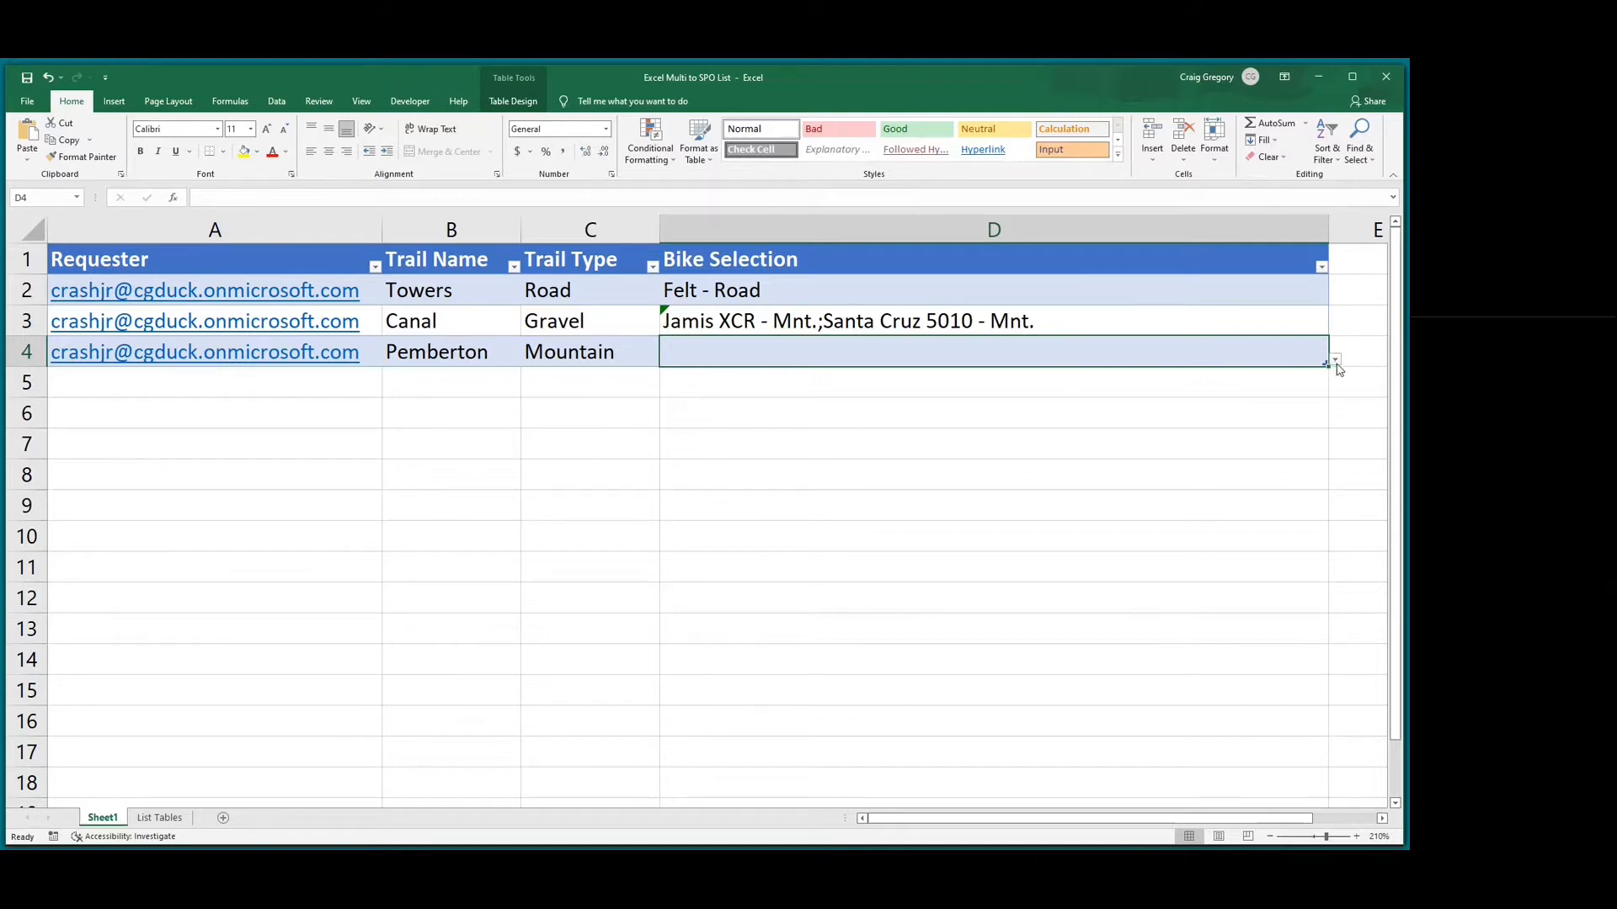
# Choose Jamis XCR - Mnt., Santa Cruz 5010 - Mnt. and Yeti - Racer Mnt. as the Bike Selection for the Pemberton row.
pyautogui.click(1335, 359)
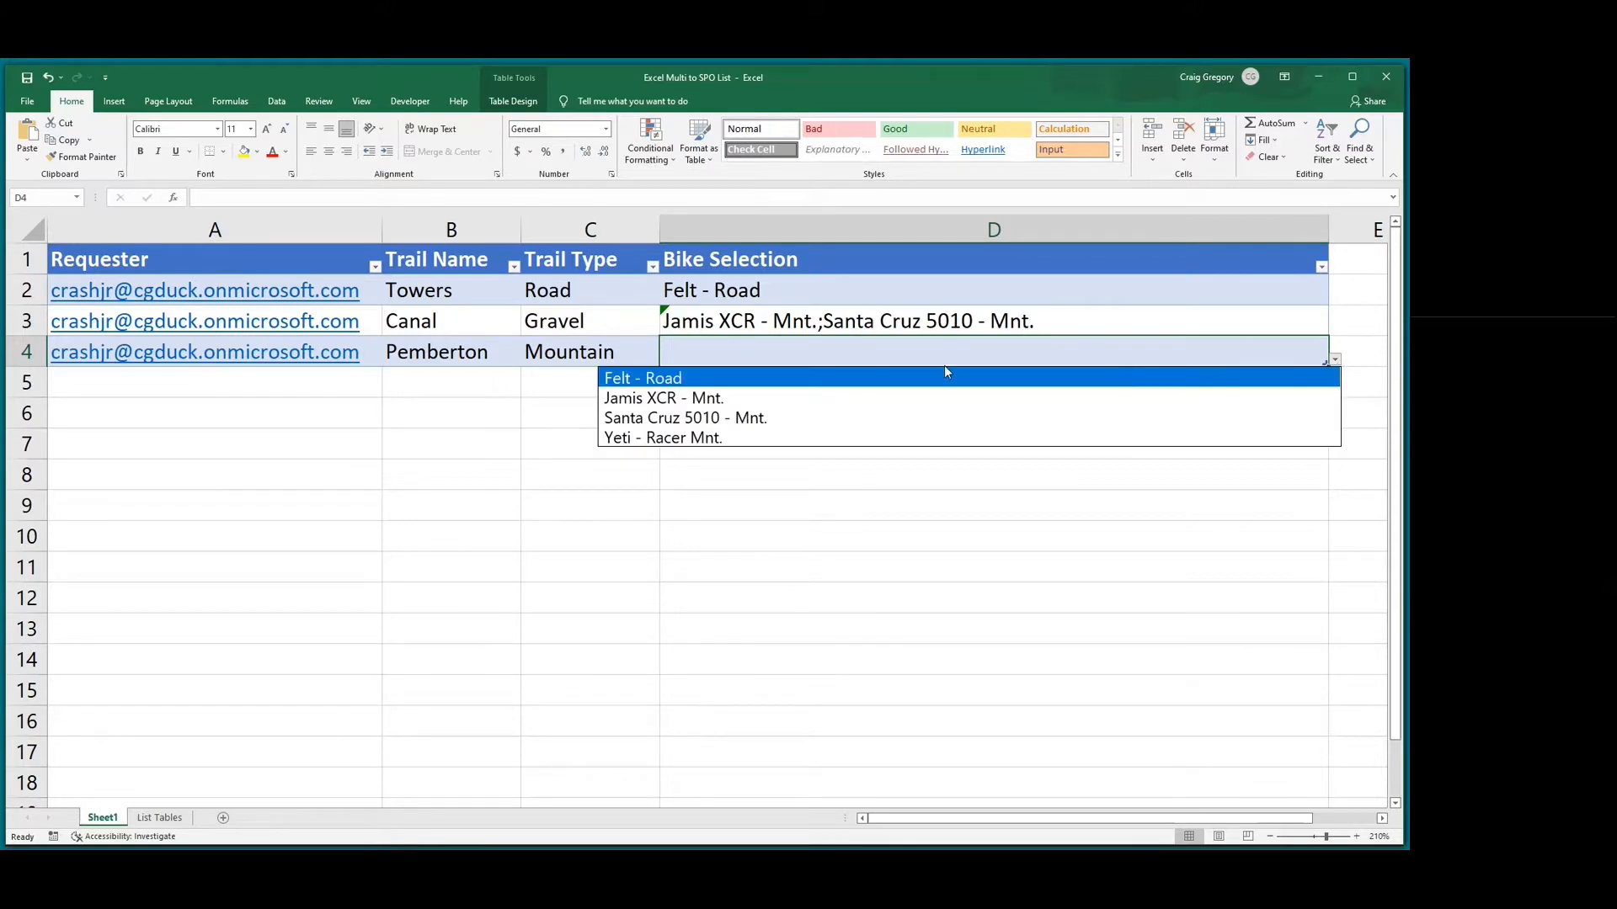
pyautogui.click(824, 401)
pyautogui.click(1336, 360)
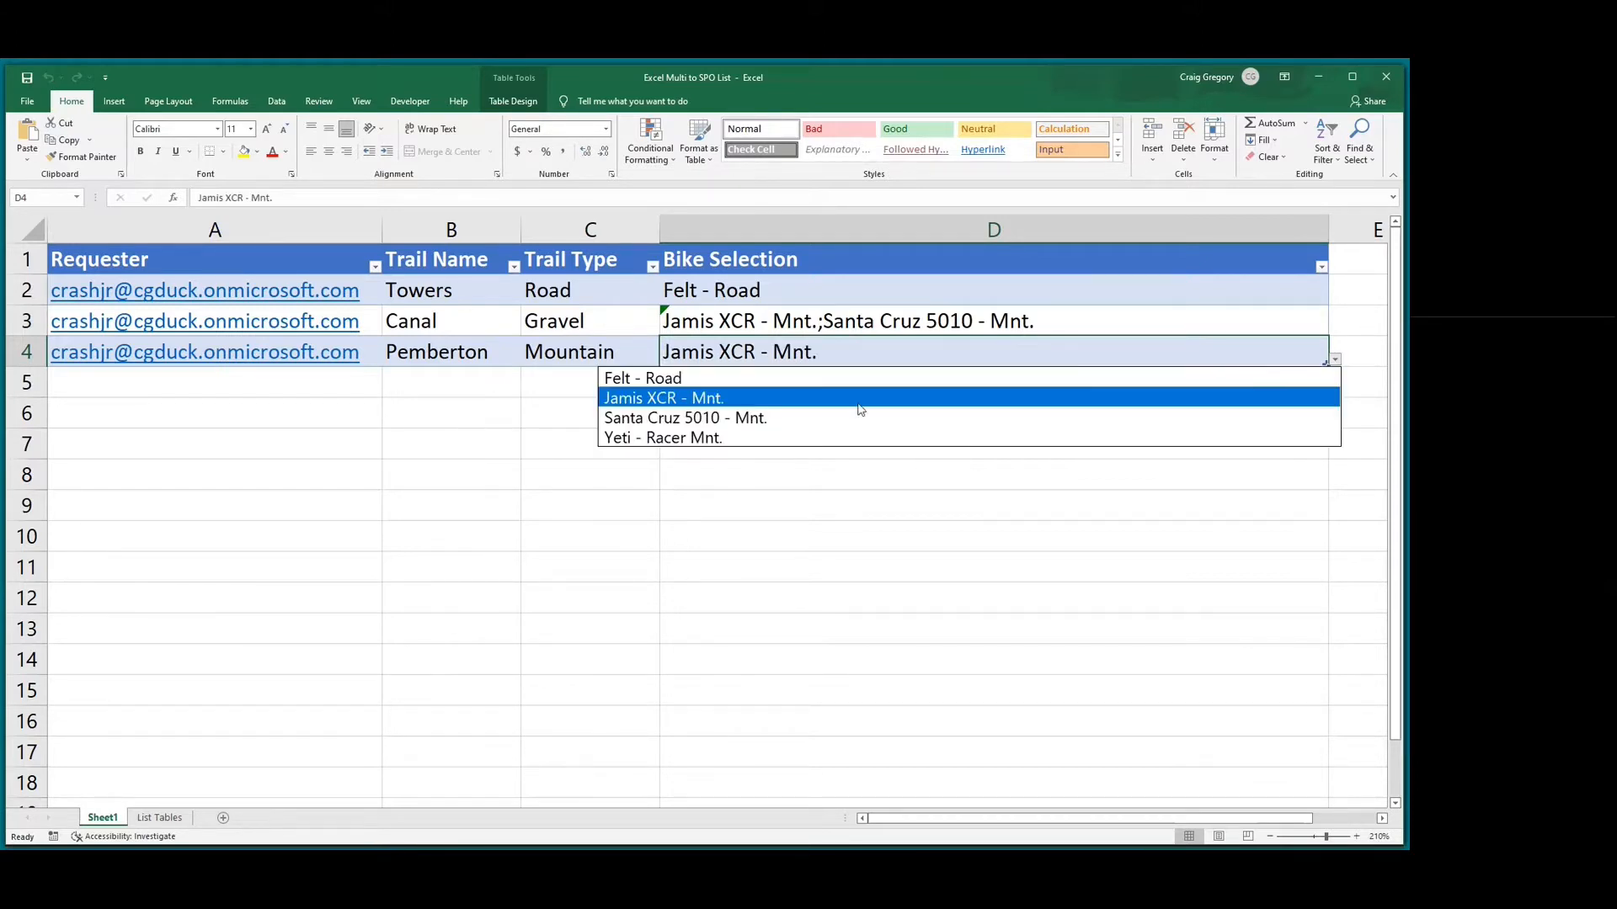
pyautogui.click(852, 417)
pyautogui.click(1336, 359)
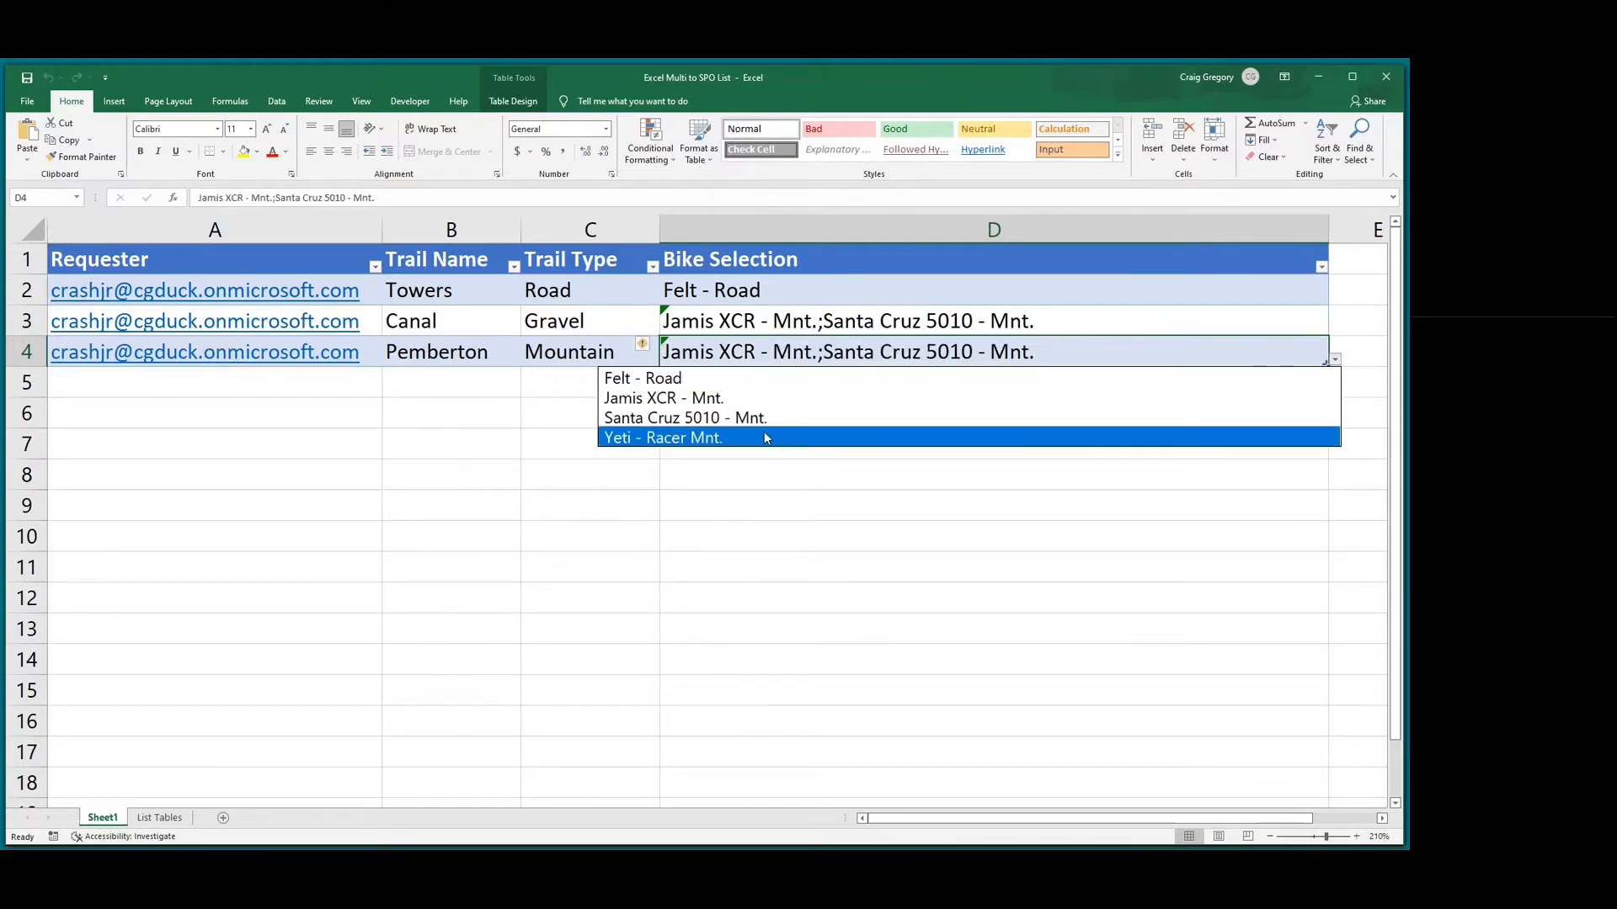
pyautogui.click(747, 440)
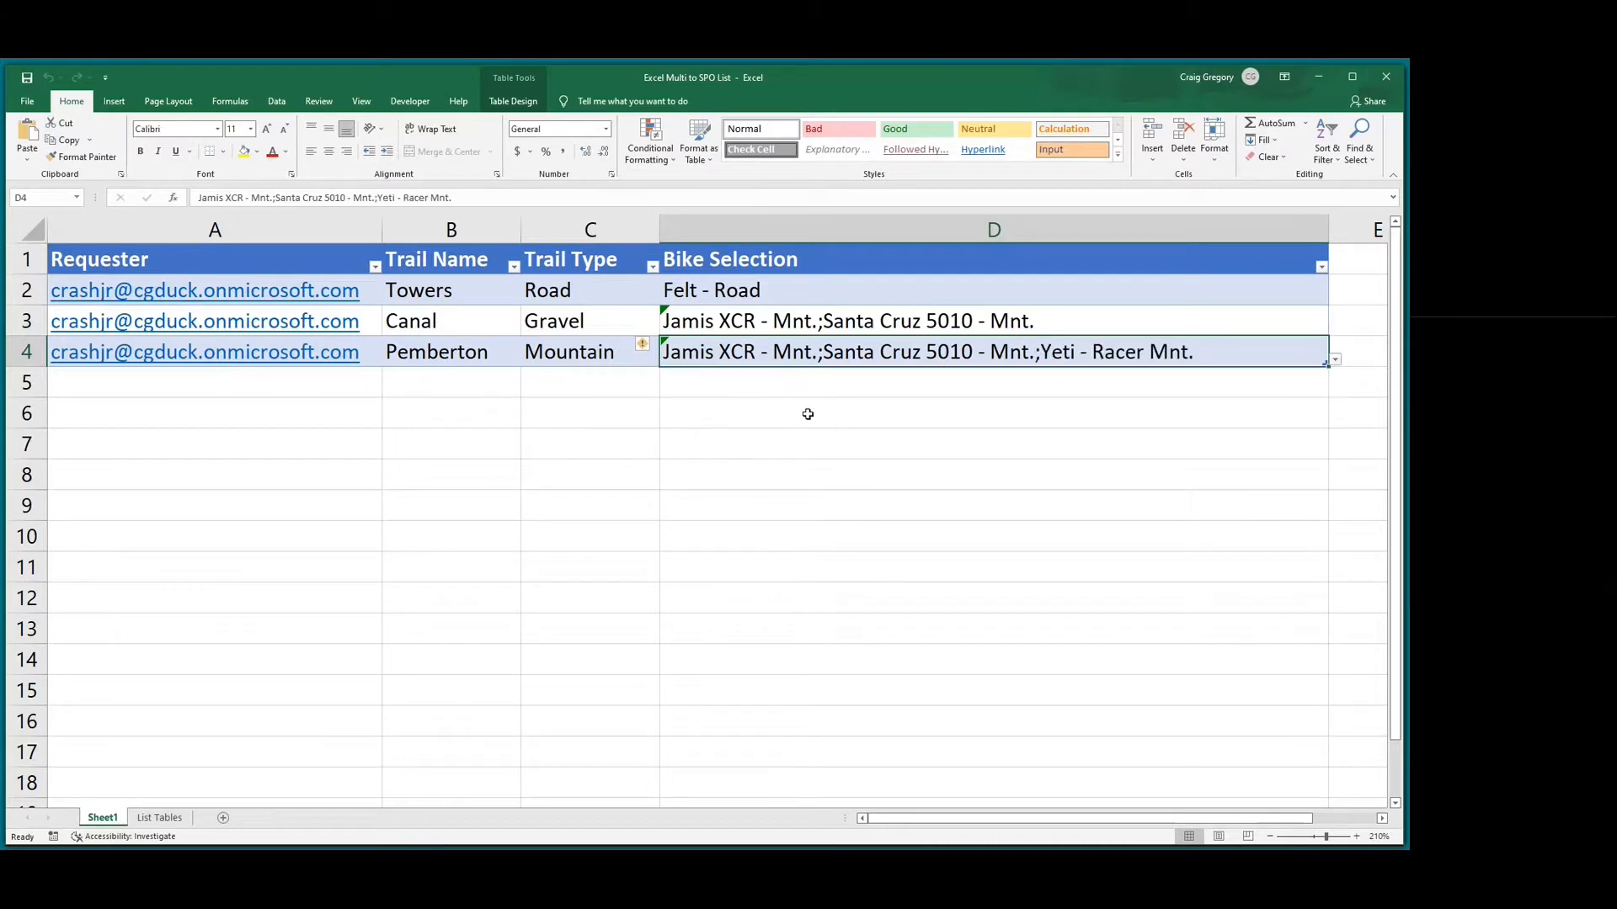
pyautogui.click(259, 261)
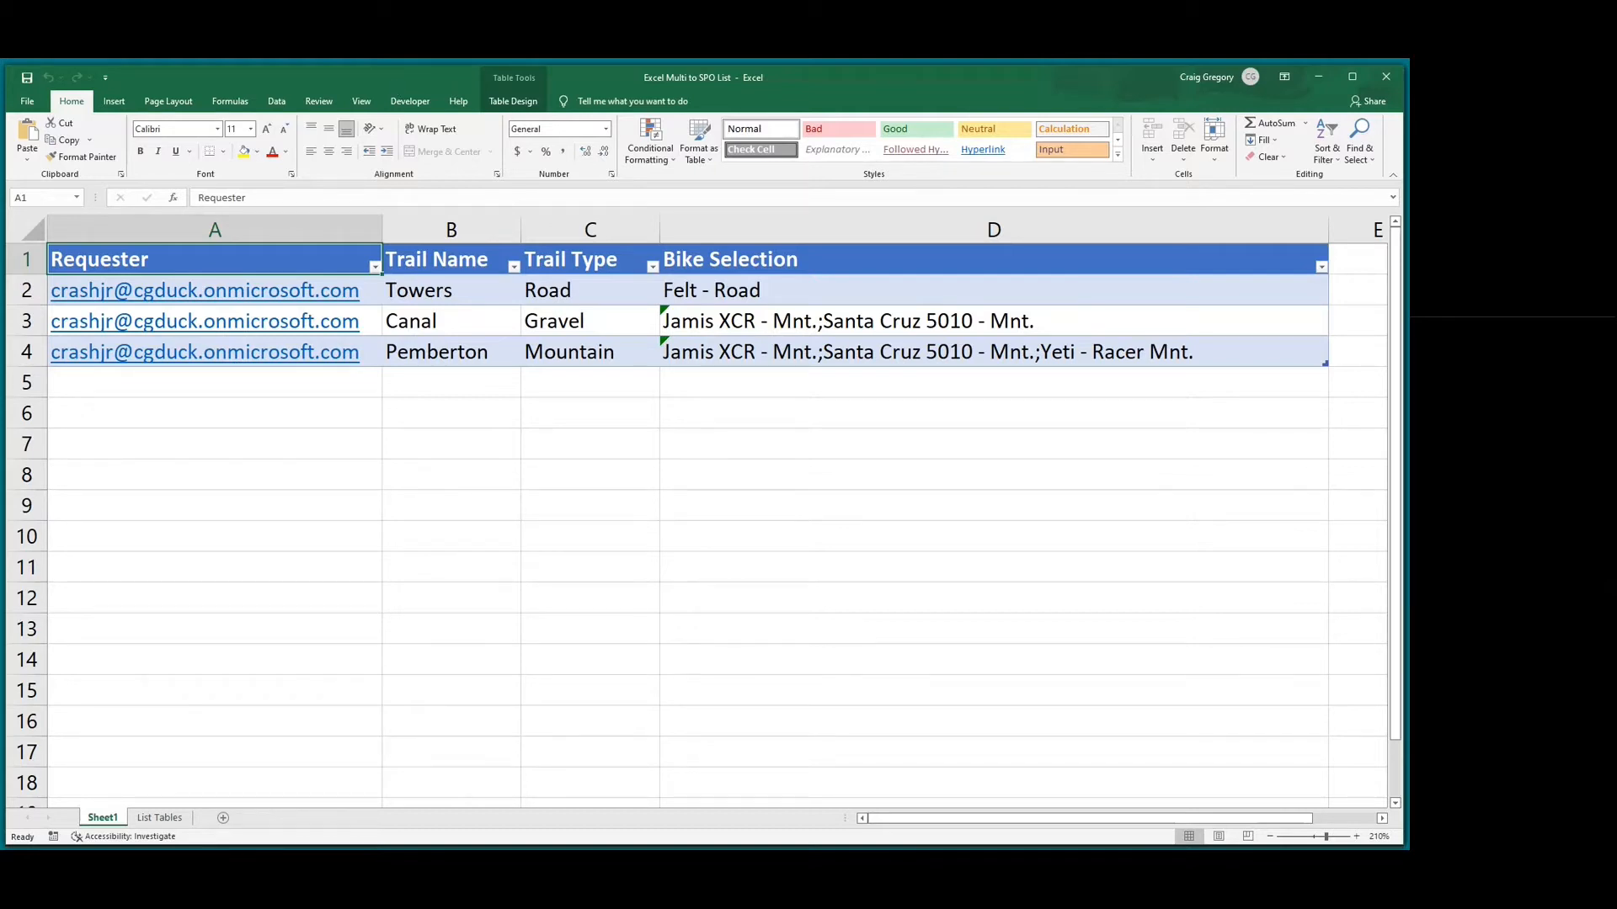
# Switch to the browser and view the CAT2 - Excel Multi to SPO List library and the neighbouring DEV SharePoint page.
pyautogui.hotkey('alt', 'Tab')
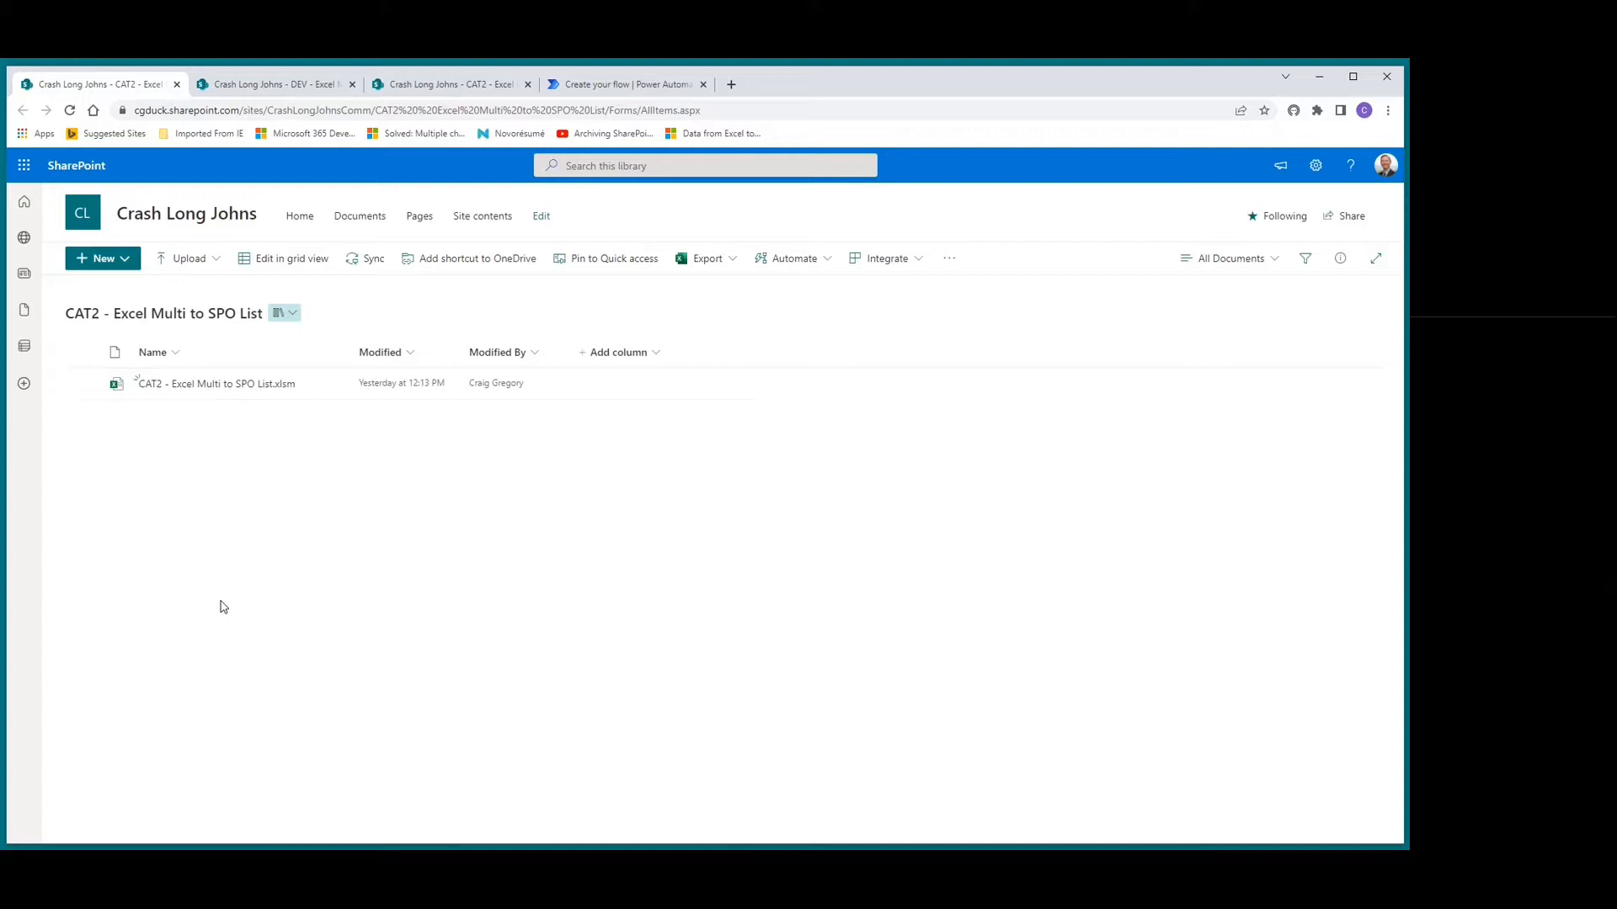
pyautogui.click(259, 87)
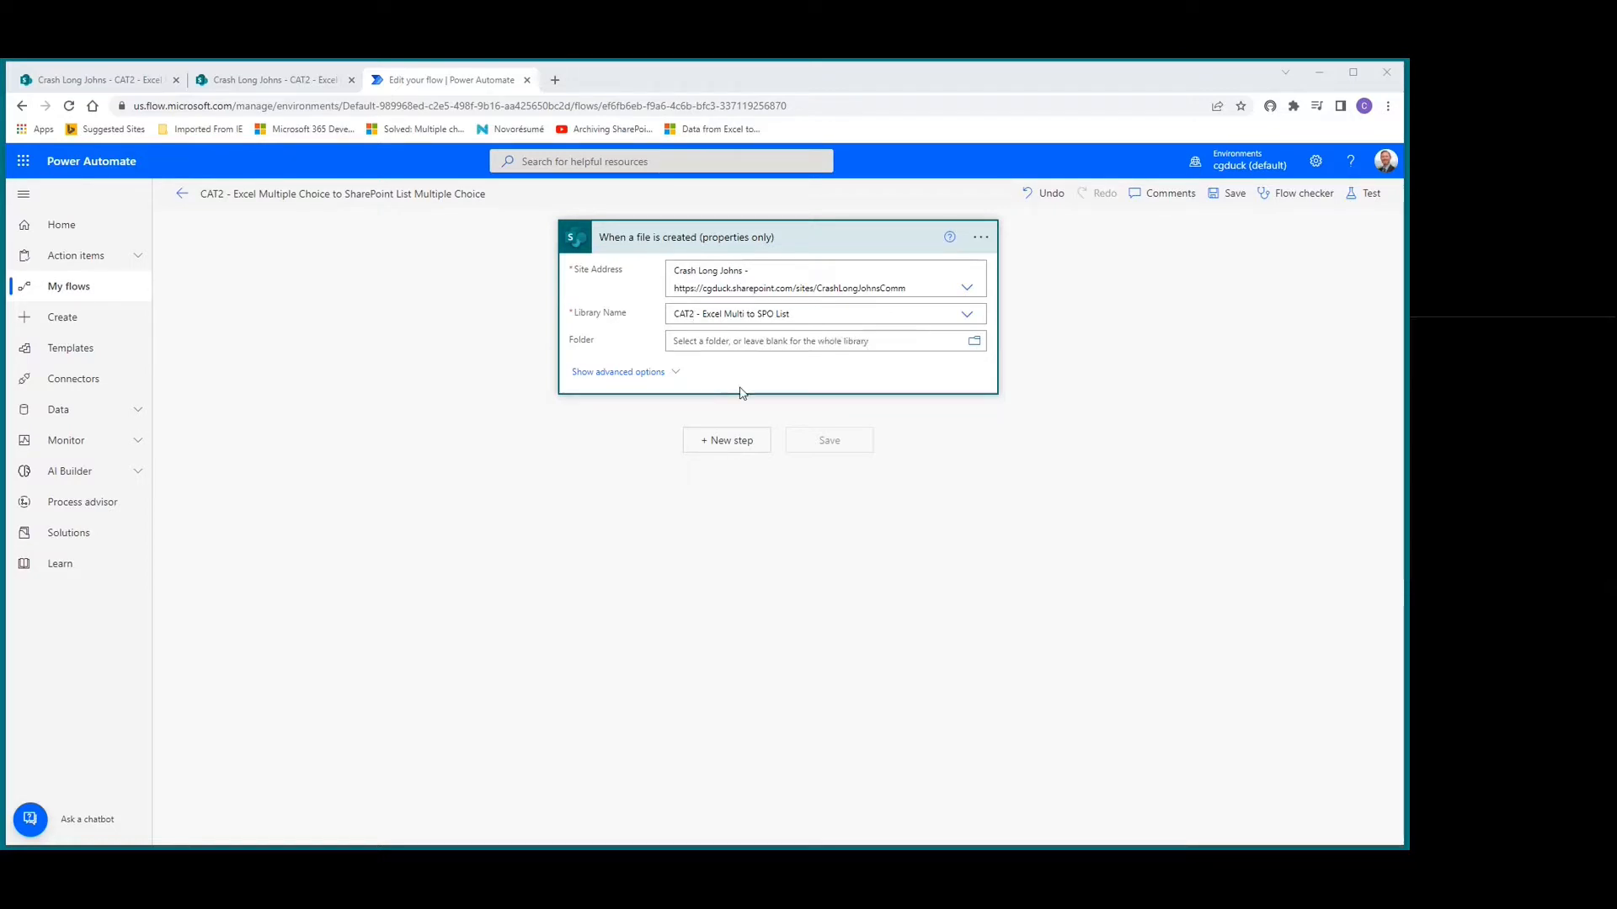
pyautogui.click(982, 240)
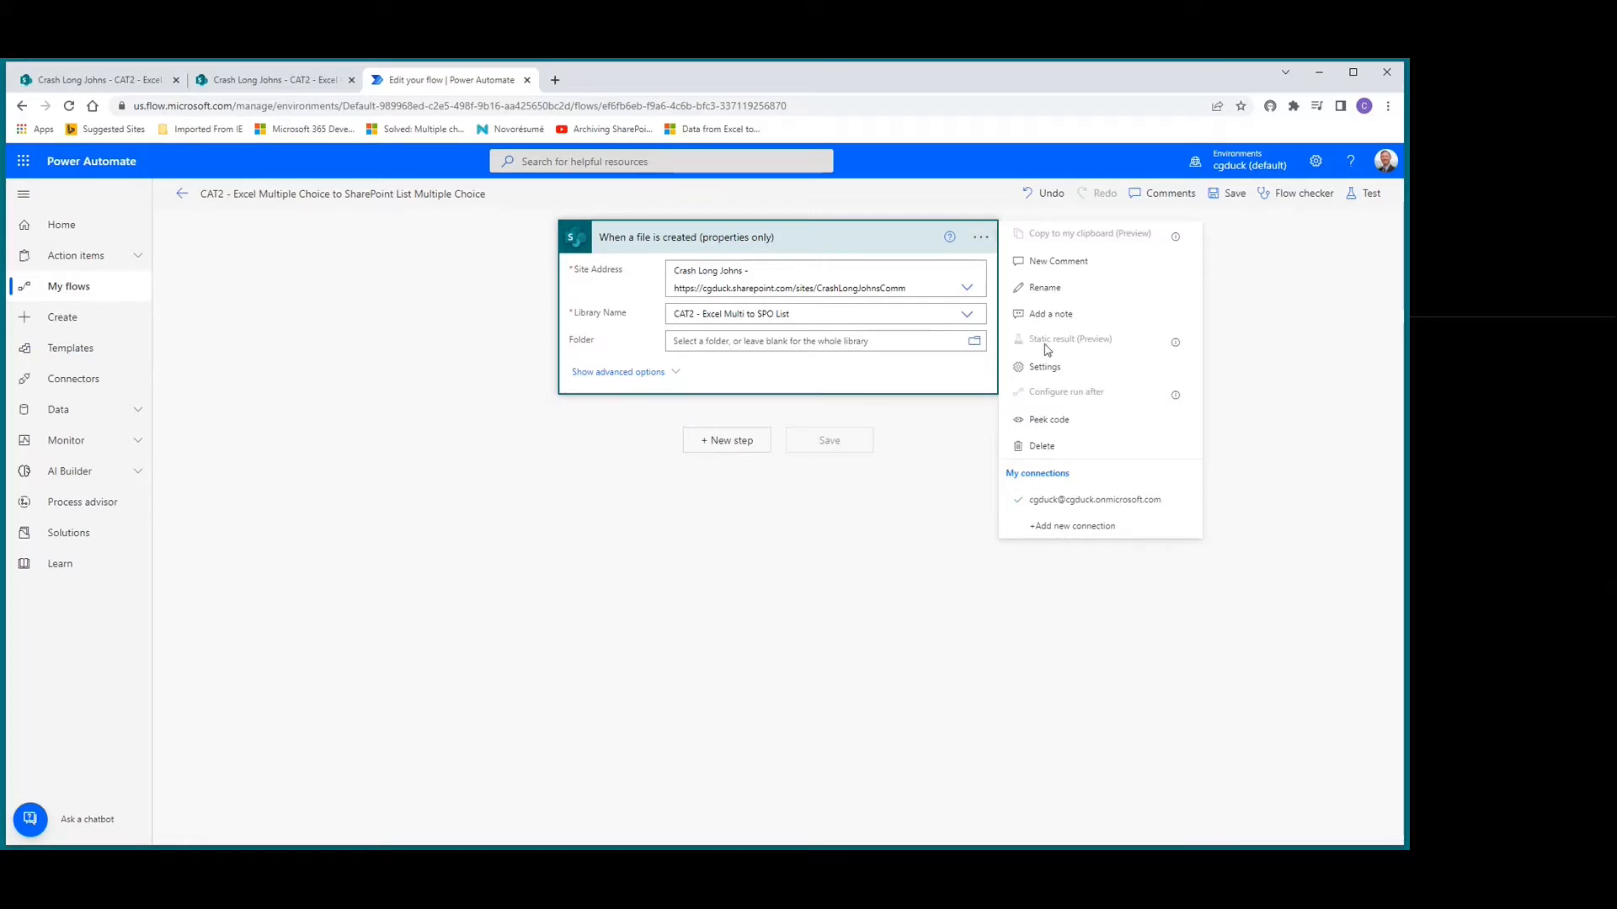
pyautogui.click(1045, 368)
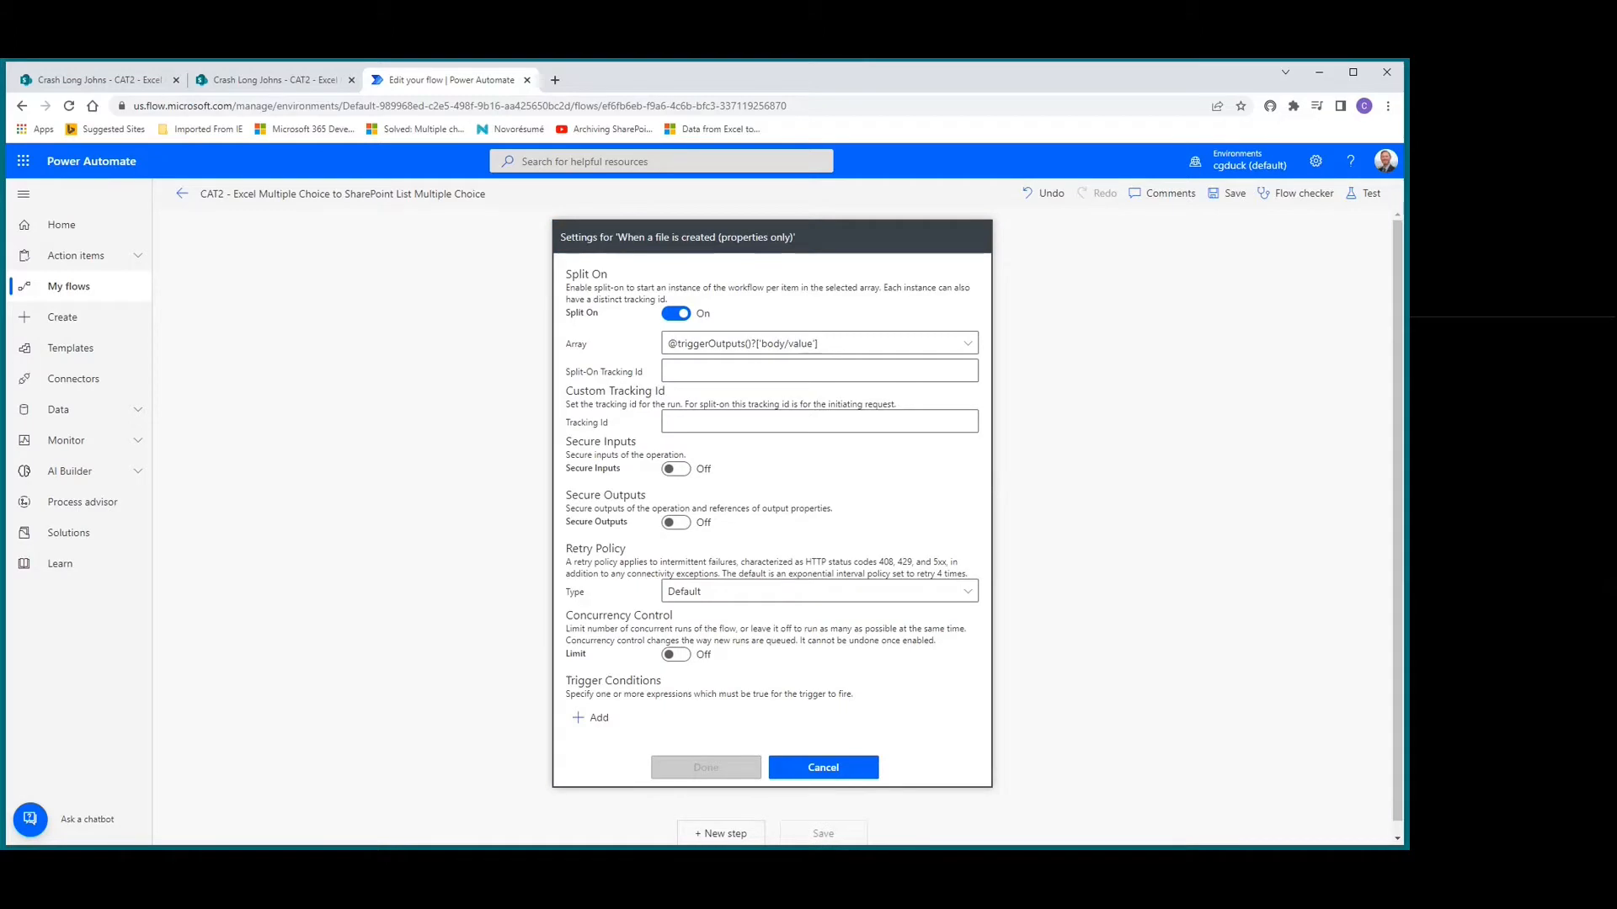
pyautogui.hotkey('alt', 'Tab')
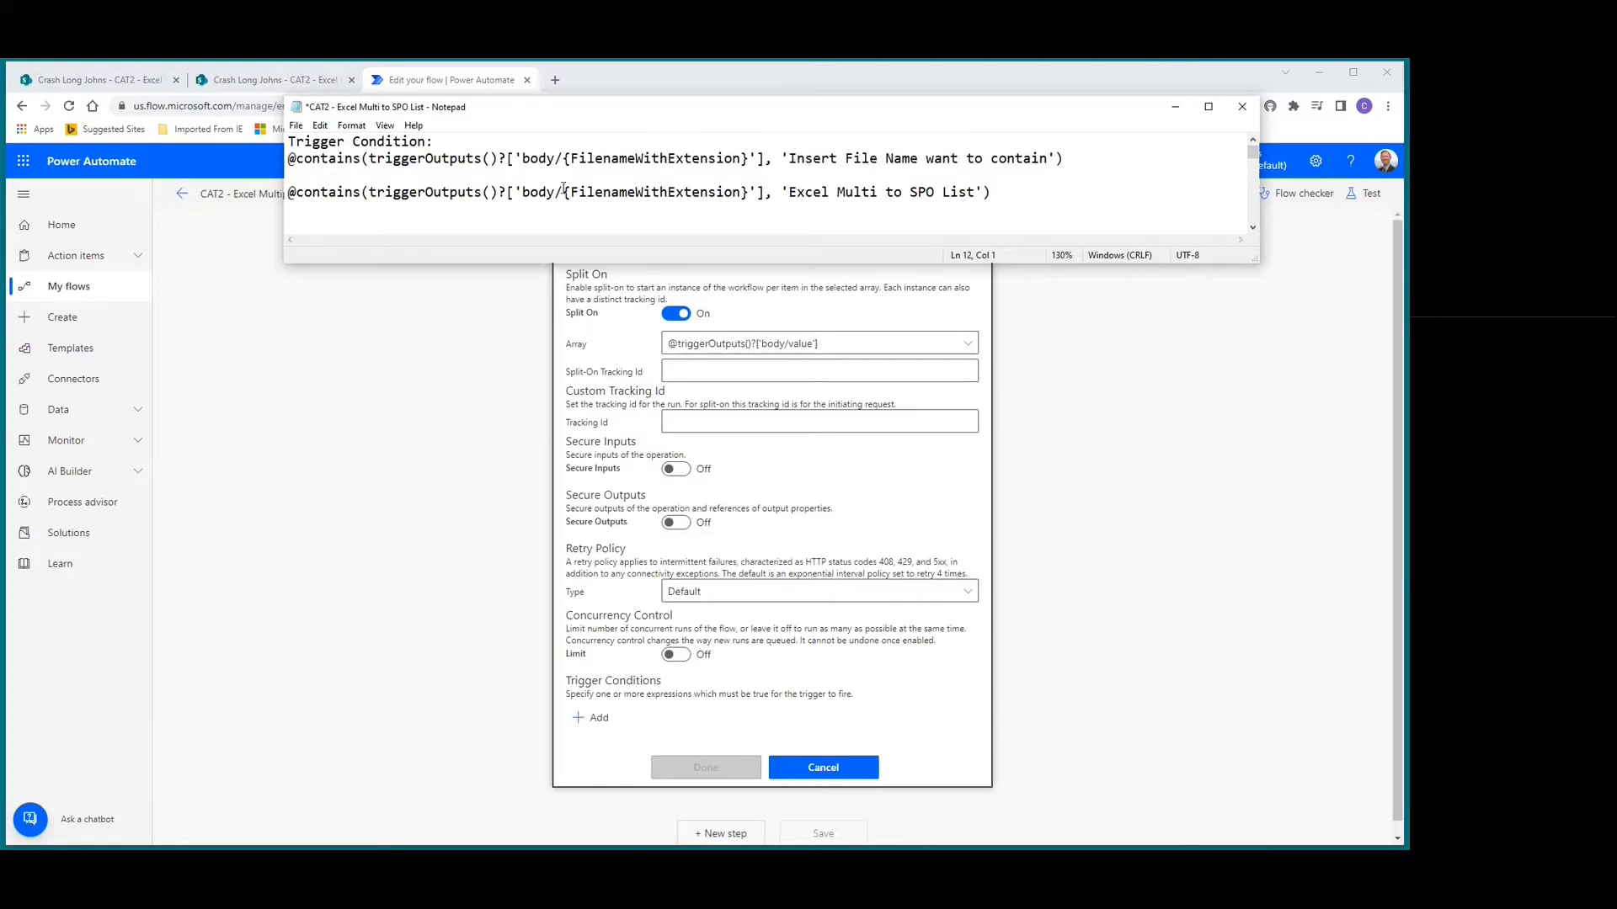
pyautogui.moveTo(289, 192); pyautogui.dragTo(1001, 199)
pyautogui.hotkey('ctrl', 'c')
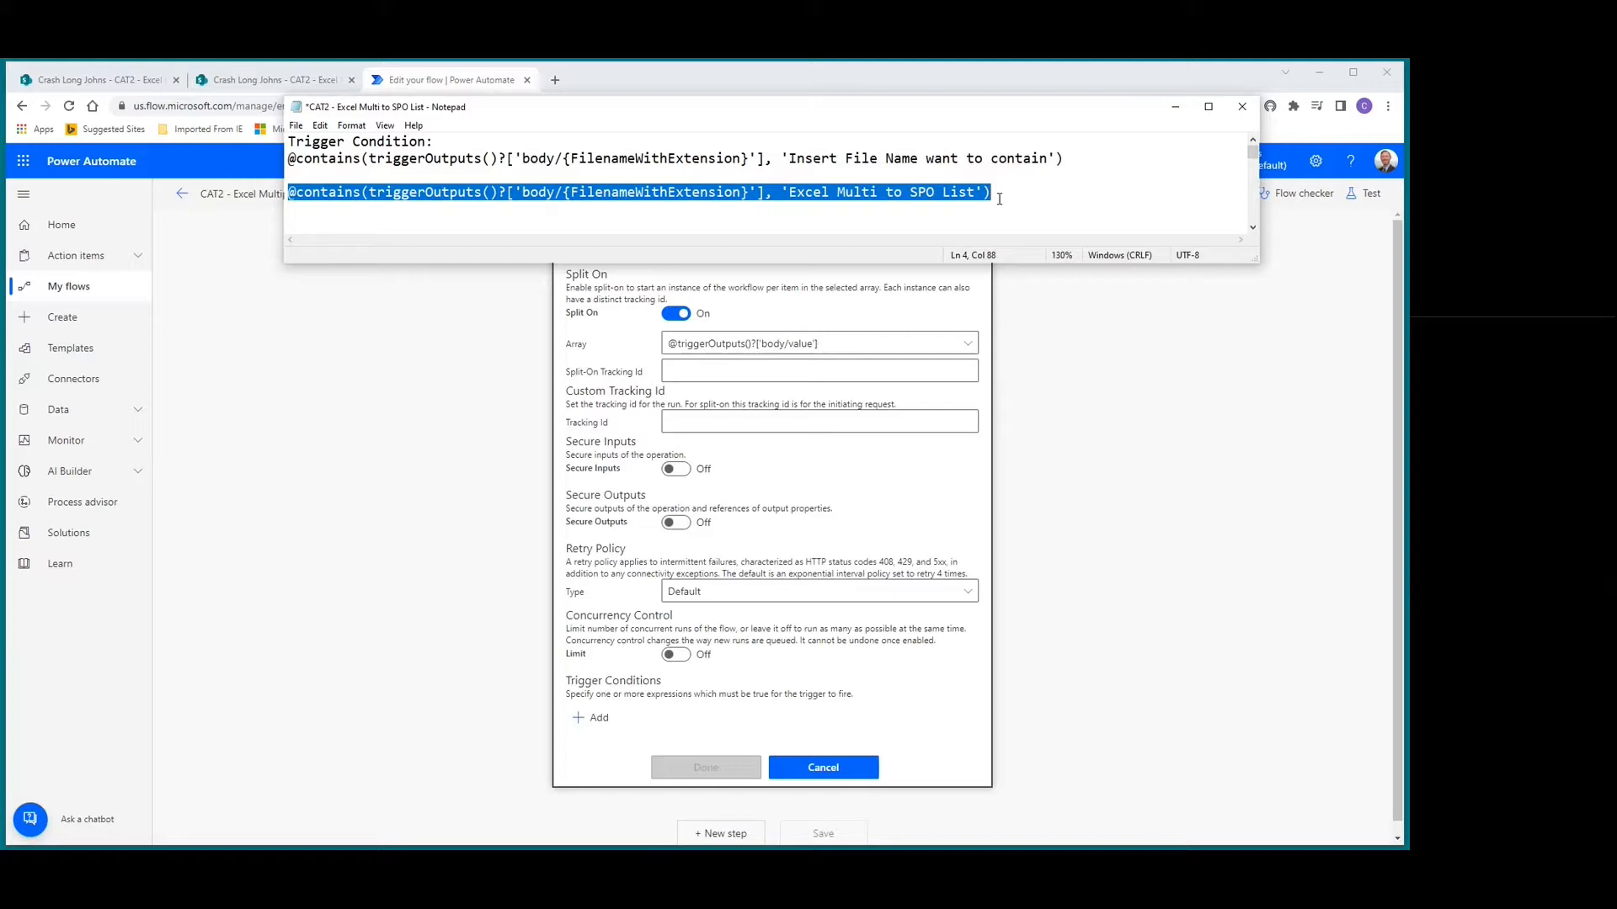
pyautogui.click(599, 716)
pyautogui.hotkey('ctrl', 'v')
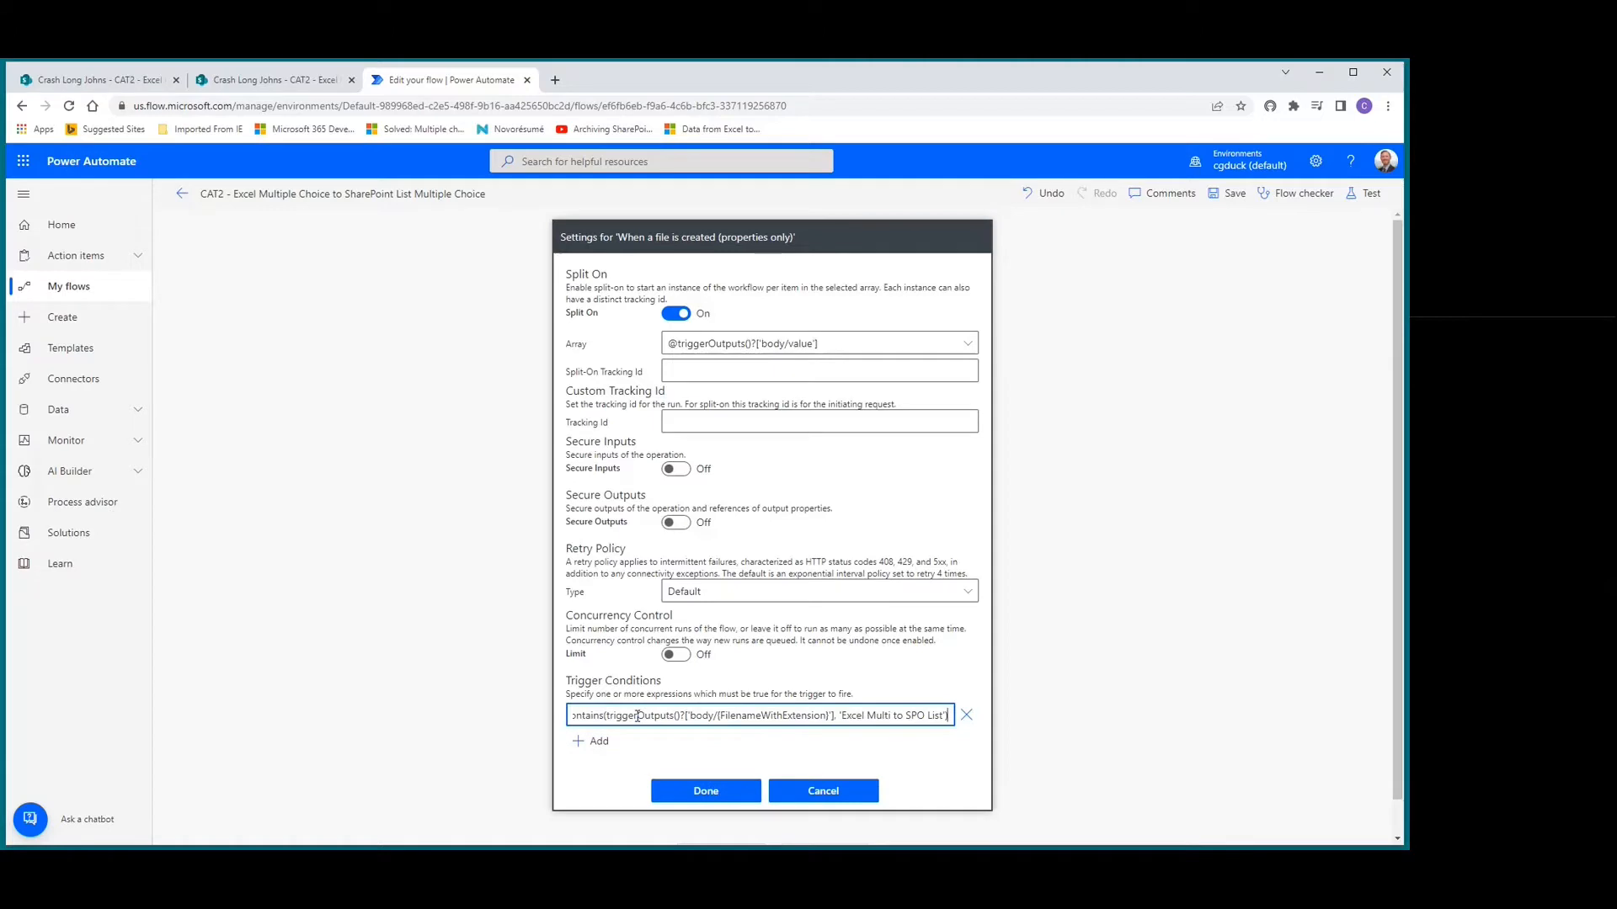
pyautogui.click(698, 791)
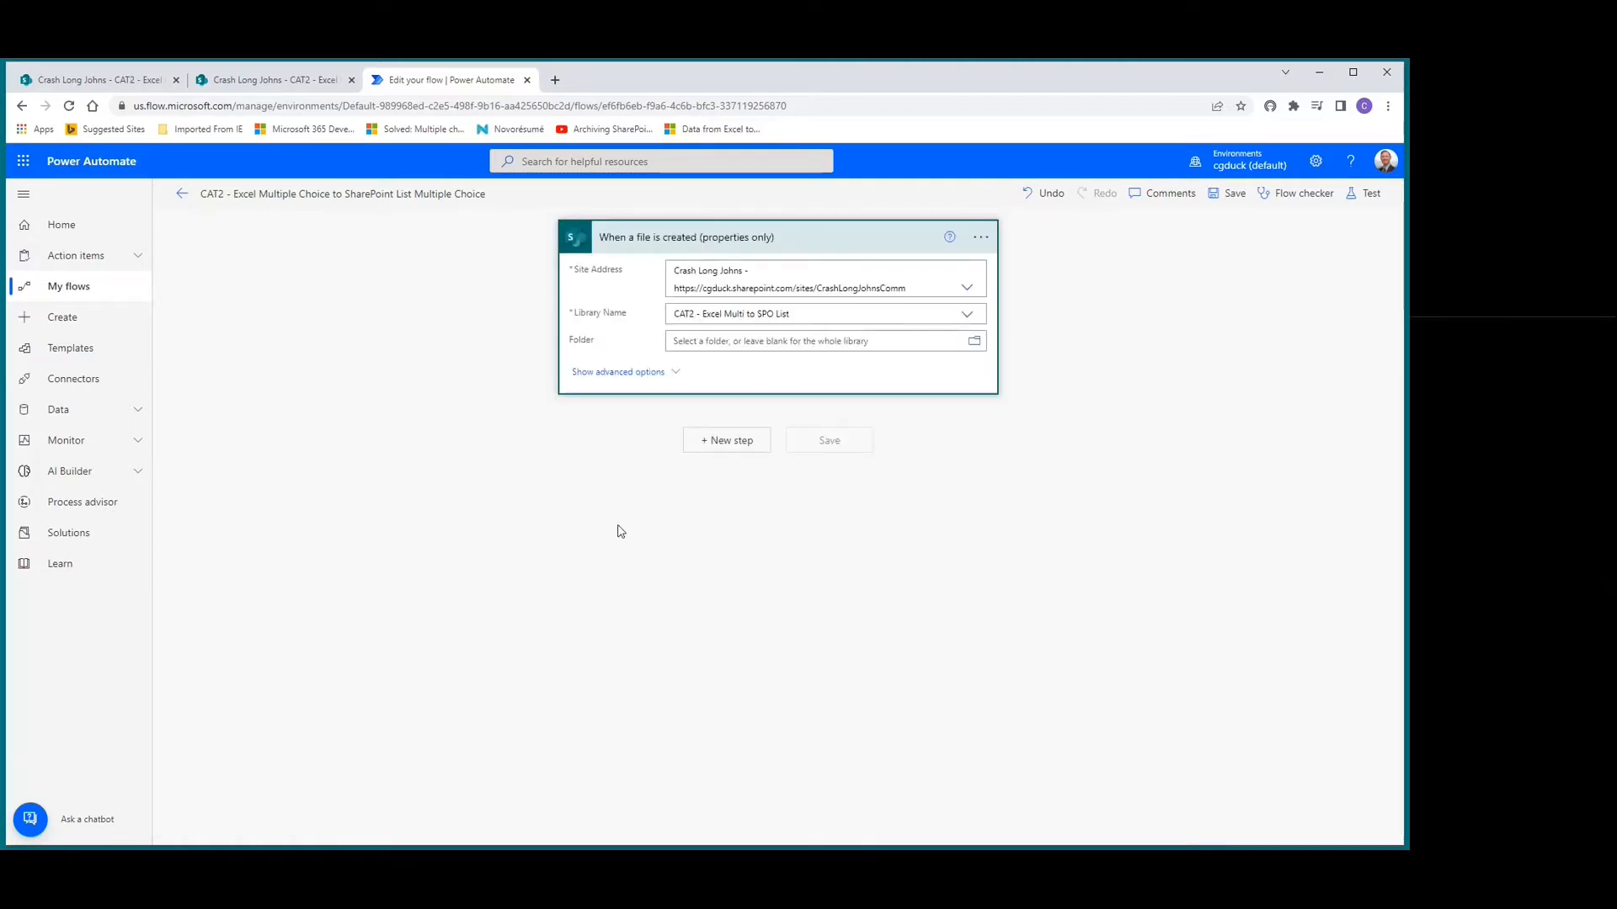
# Add the Excel Online (Business) action "List rows present in a table" after the trigger.
pyautogui.click(717, 447)
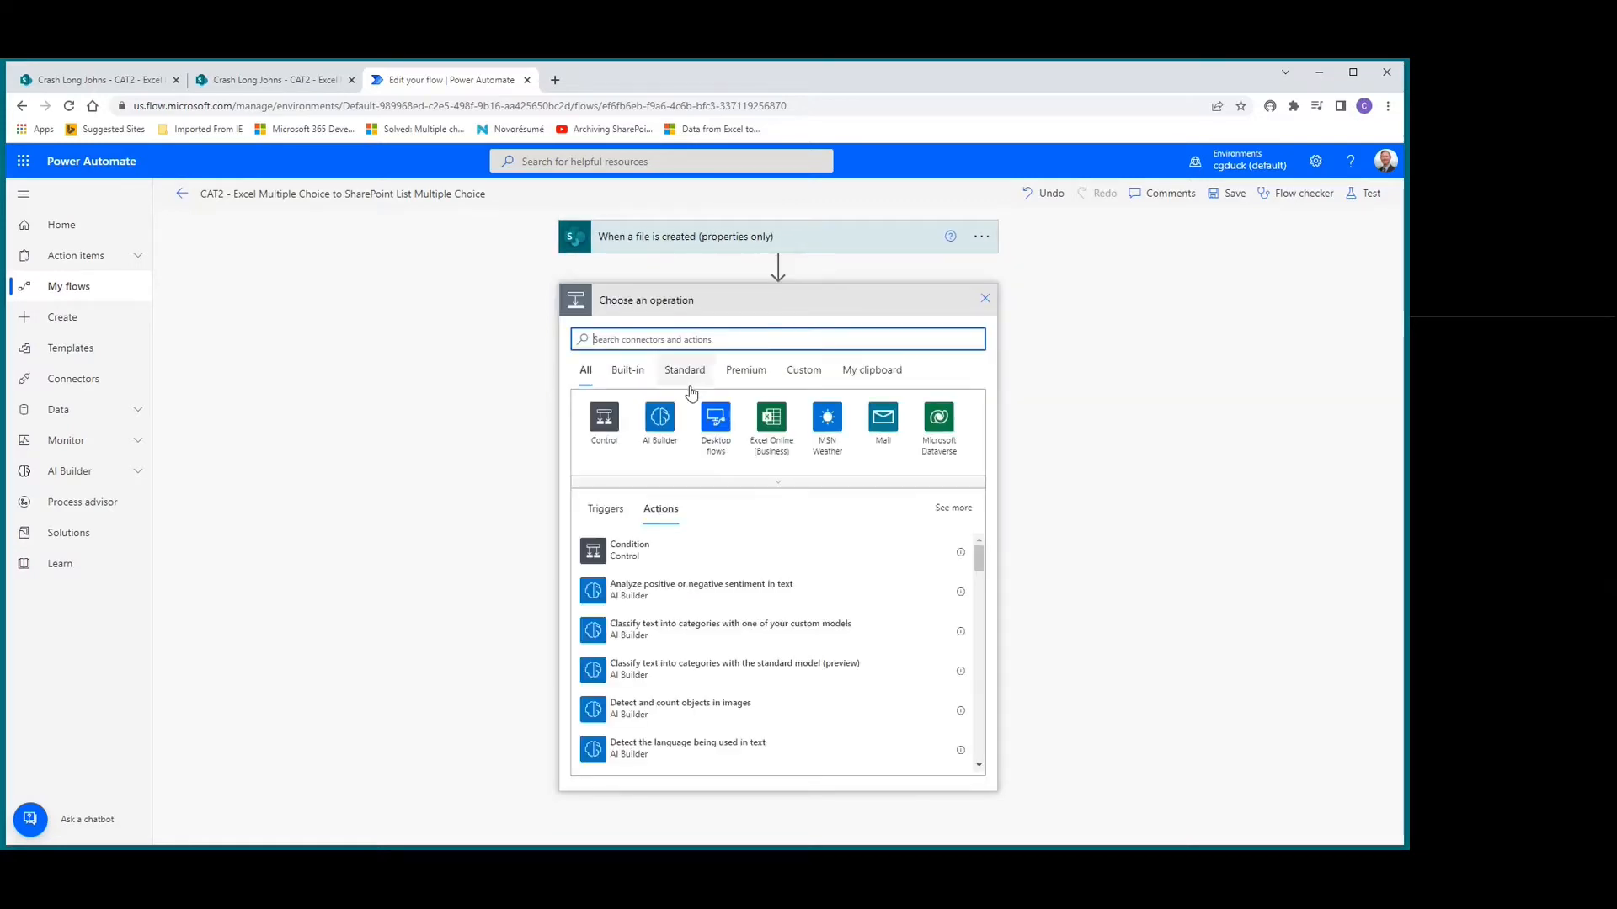
pyautogui.write('list')
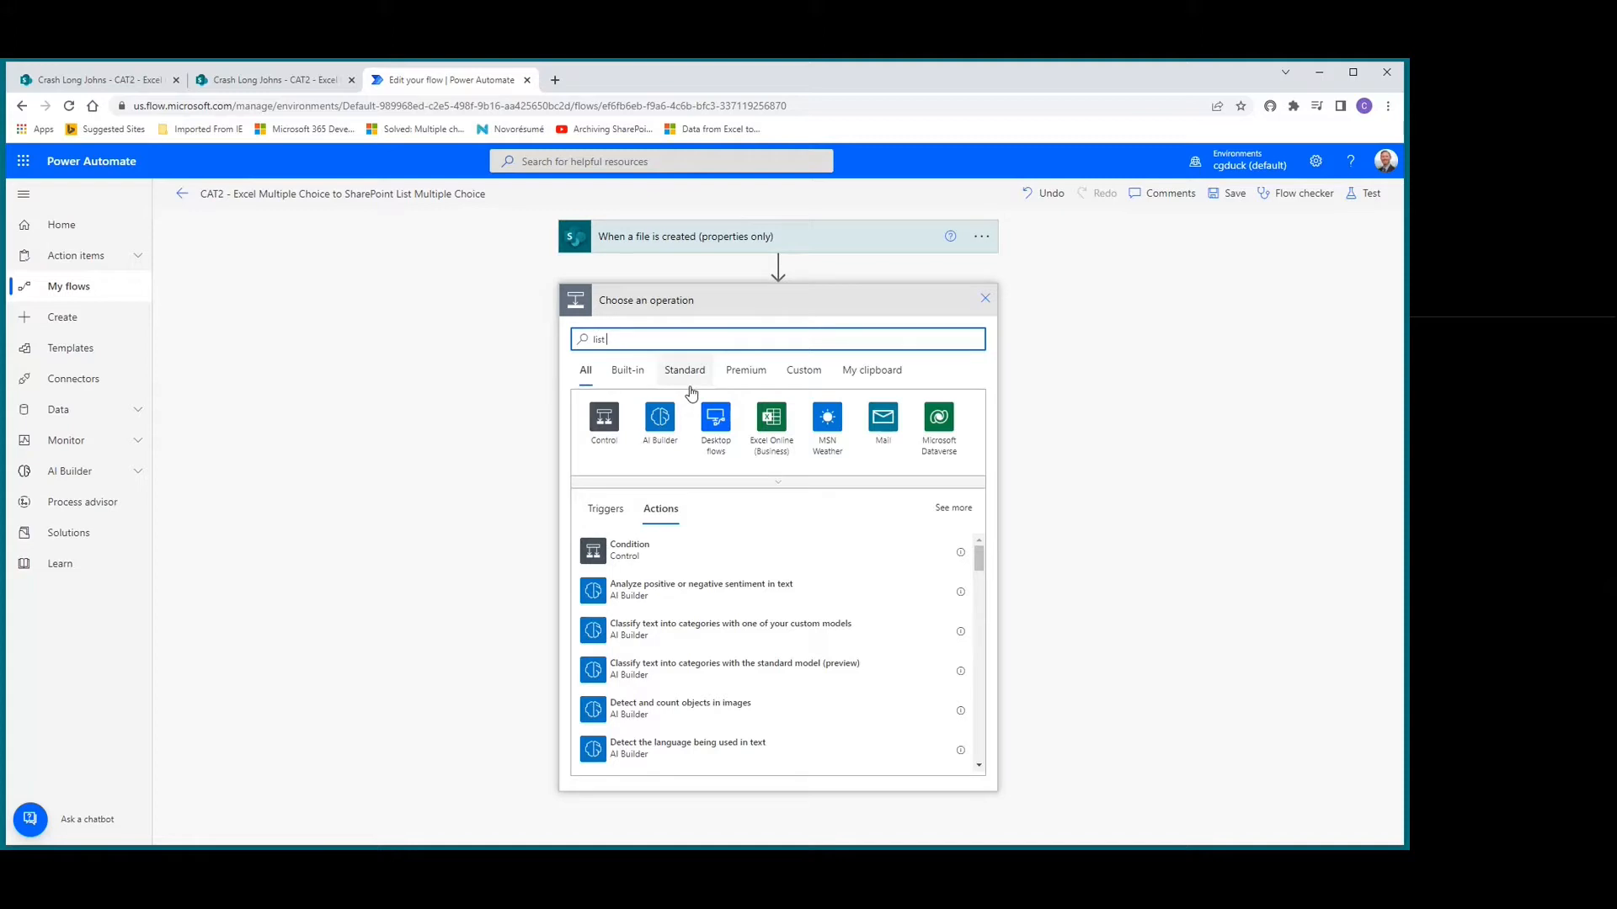
pyautogui.write(' rows pre')
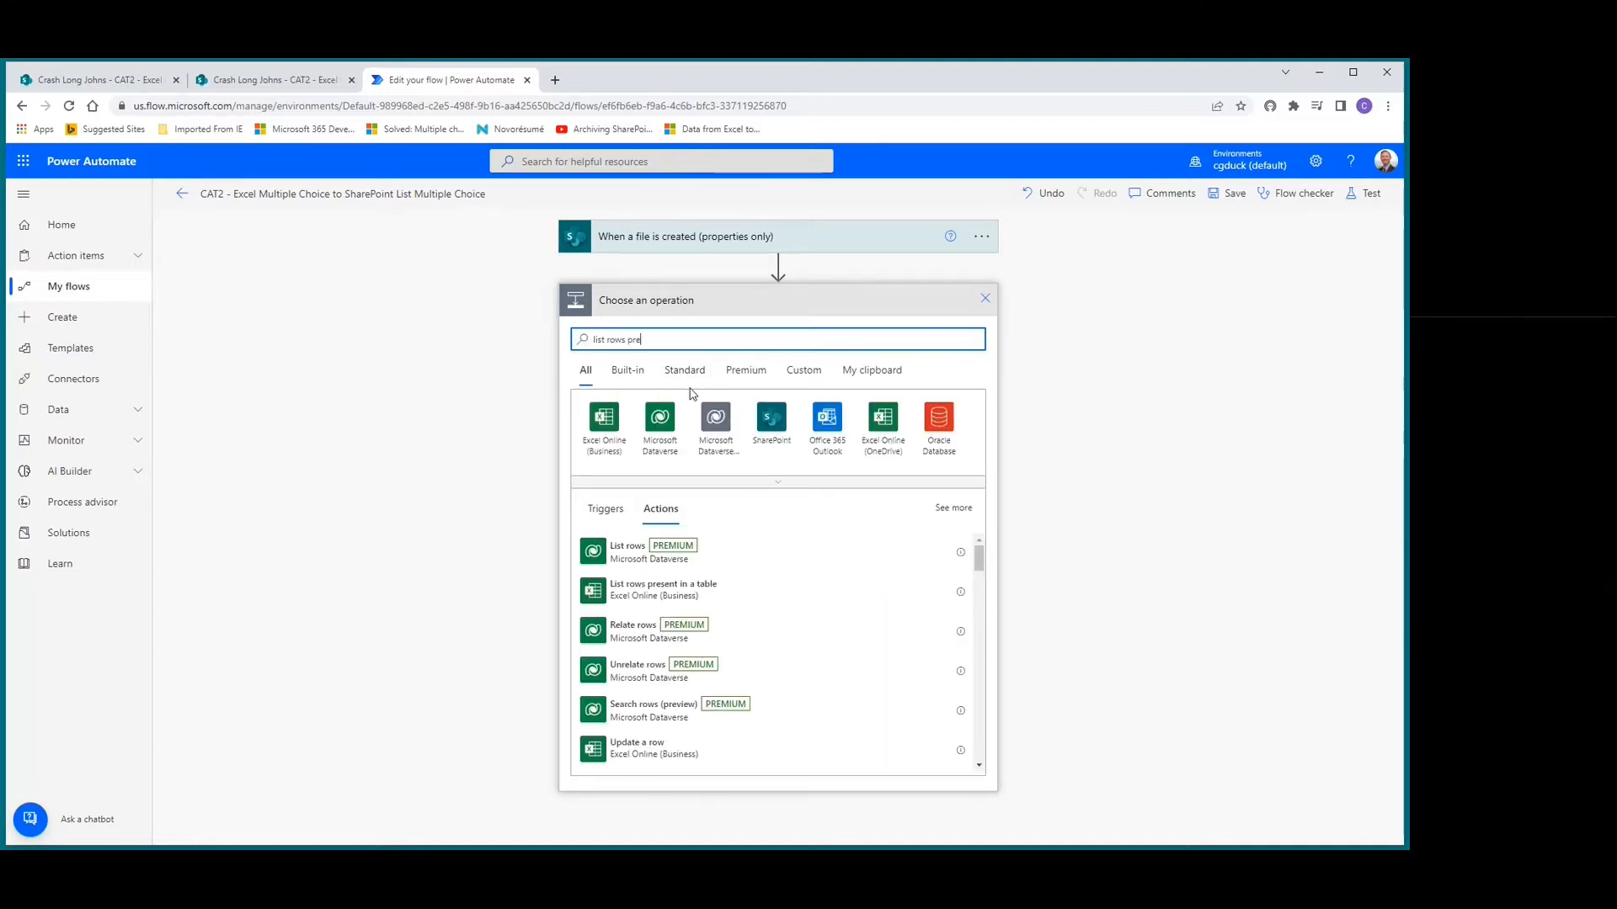
pyautogui.write('sent')
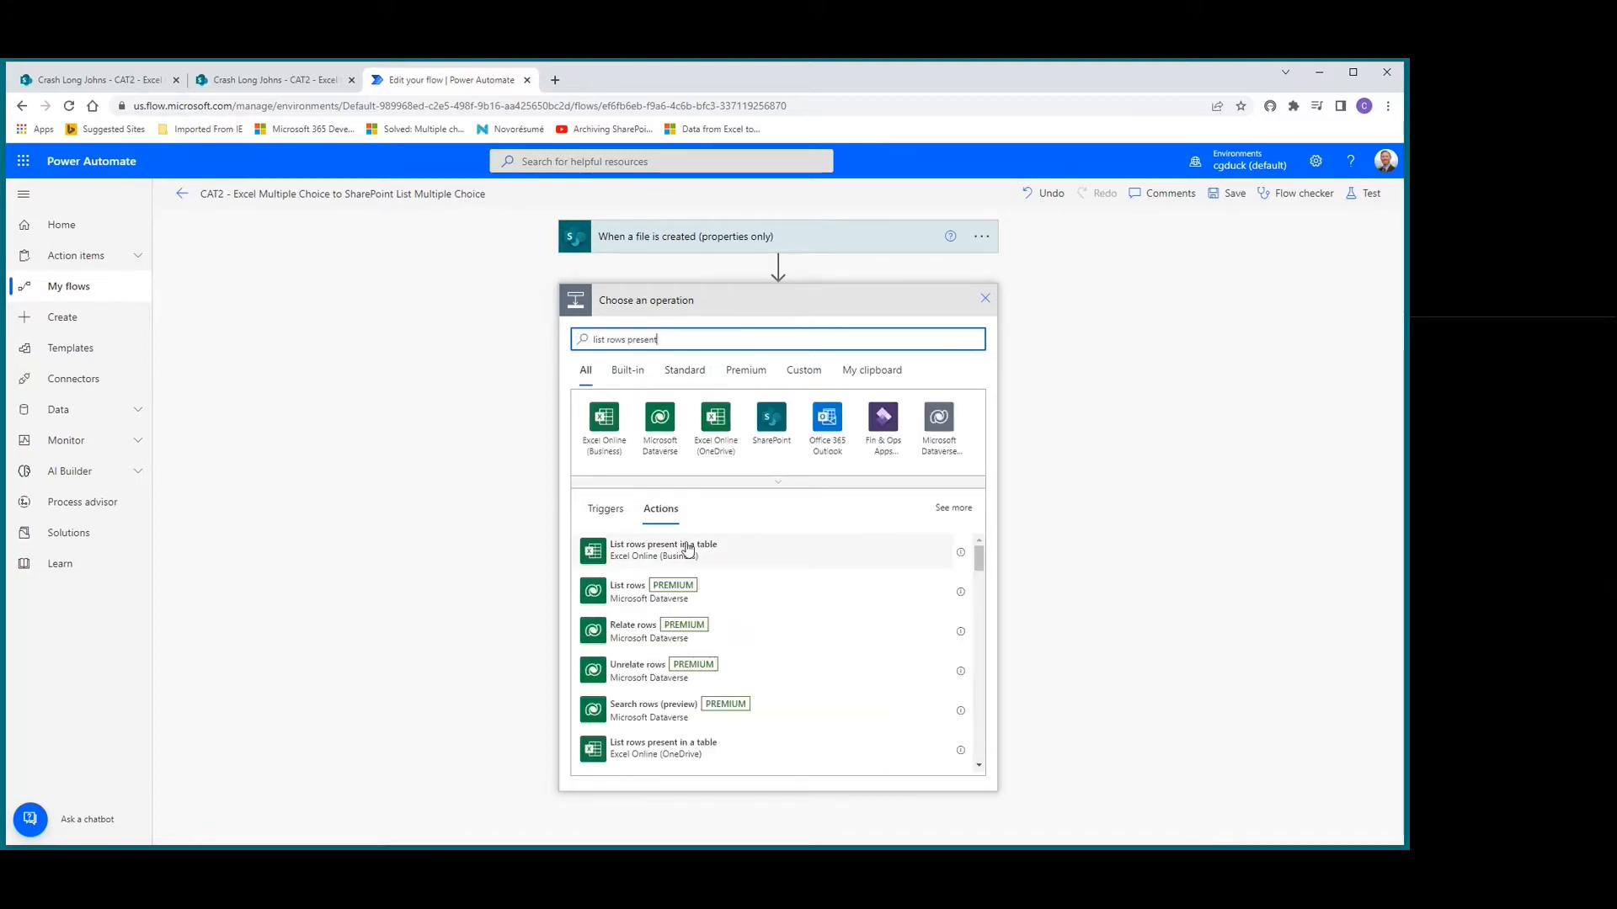
pyautogui.click(684, 549)
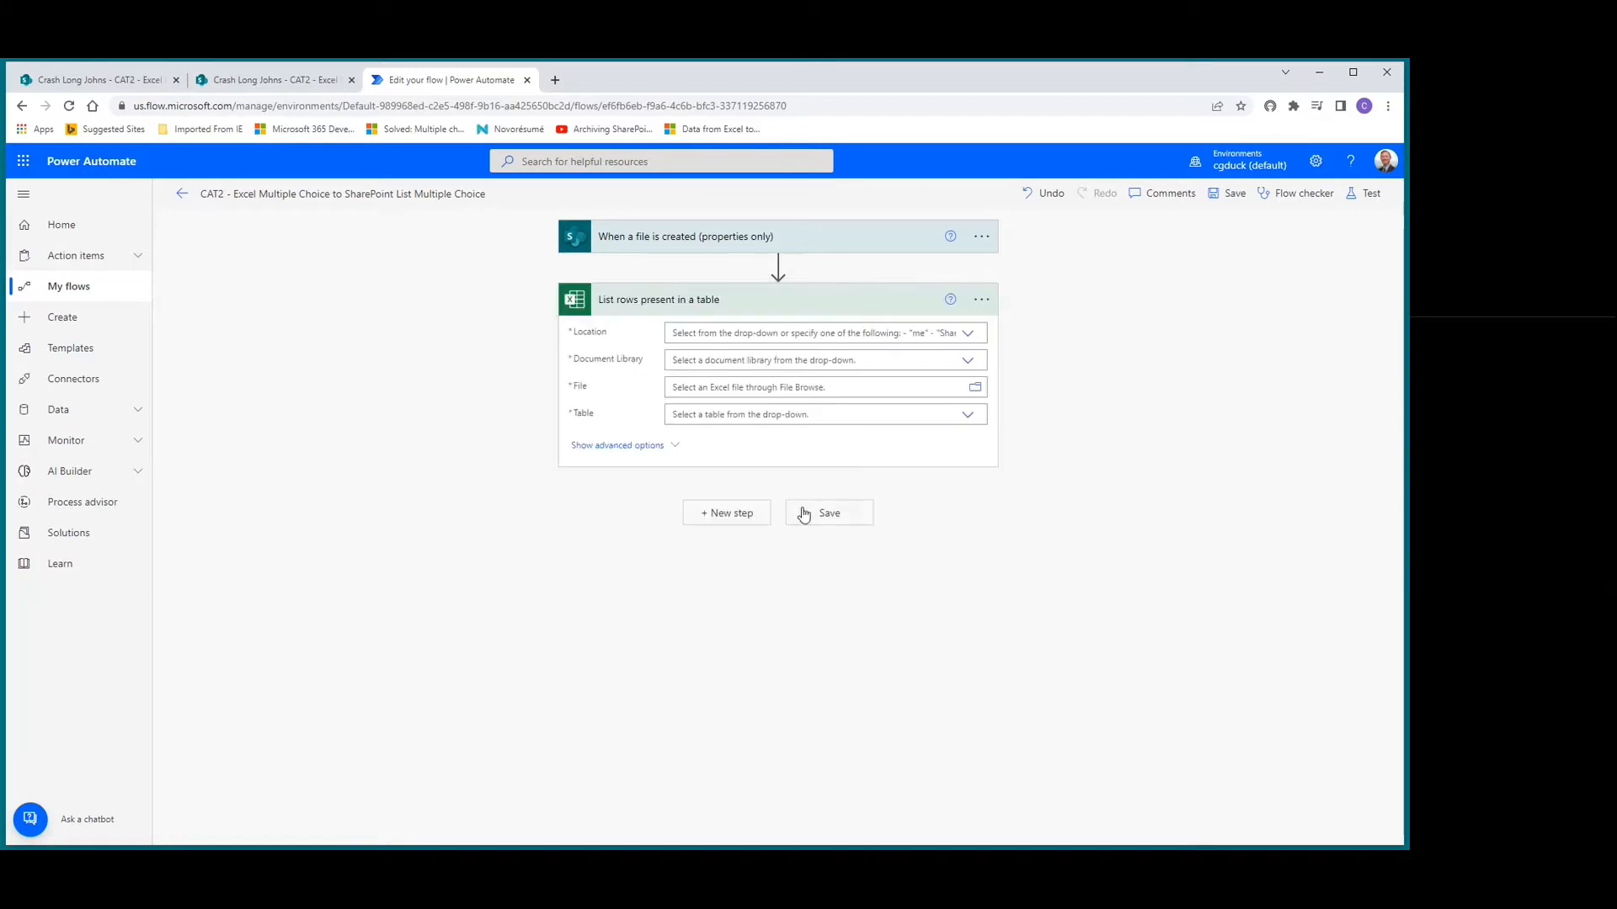
# Set the List rows action's Location to SharePoint Site - Crash Long Johns and Document Library to CAT2 - Excel Multi to SPO List, and open its file picker.
pyautogui.click(969, 335)
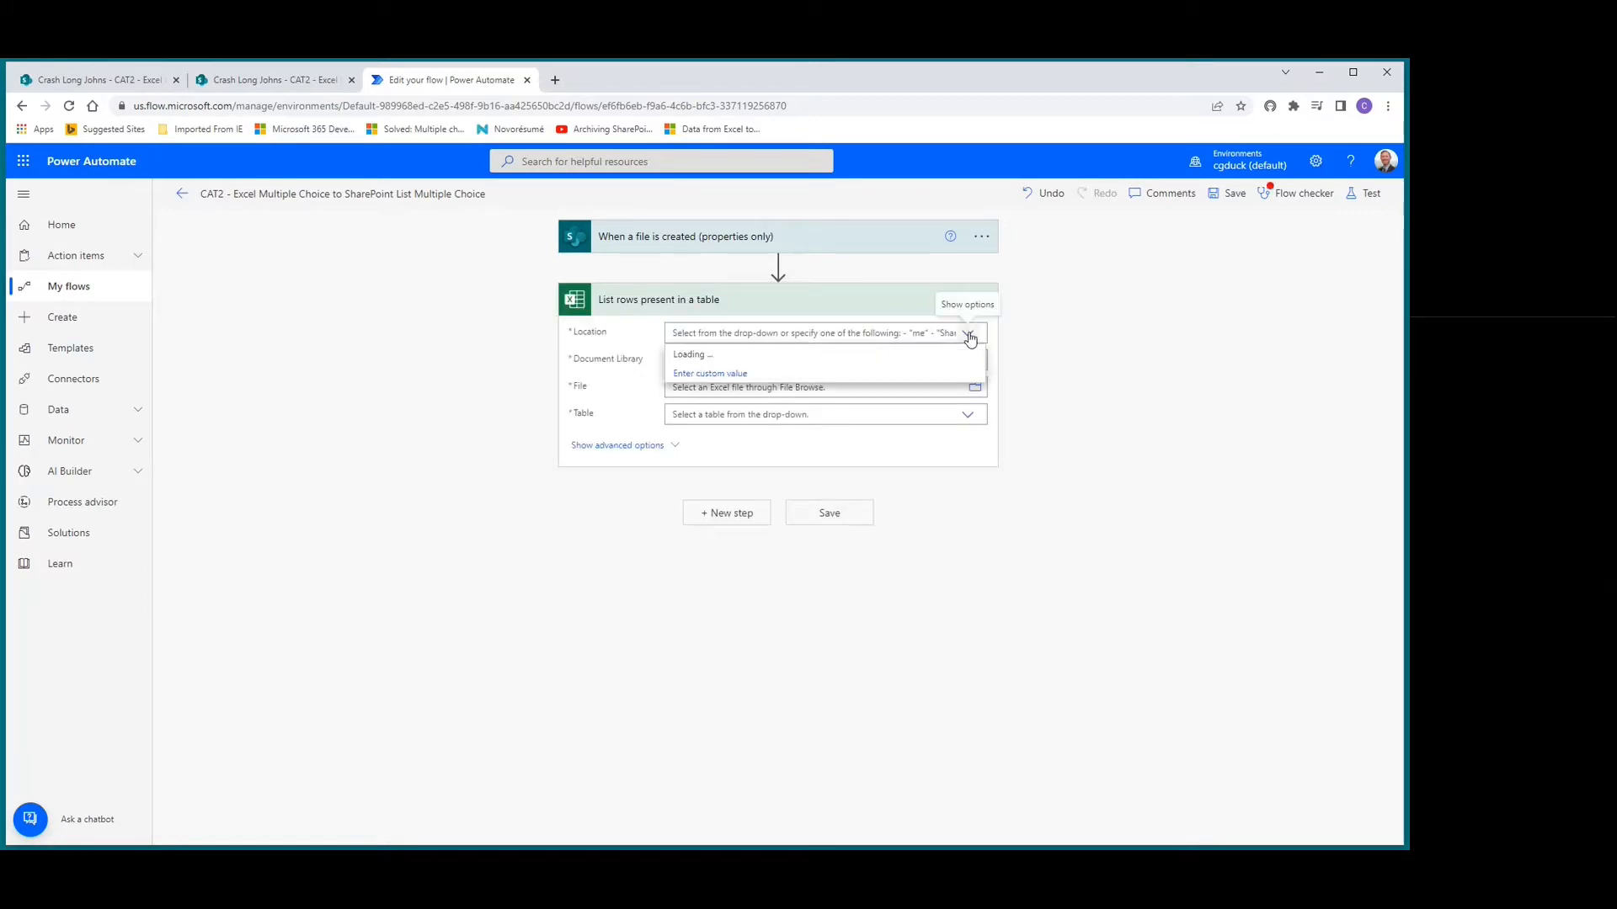
pyautogui.scroll(-5, 772, 437)
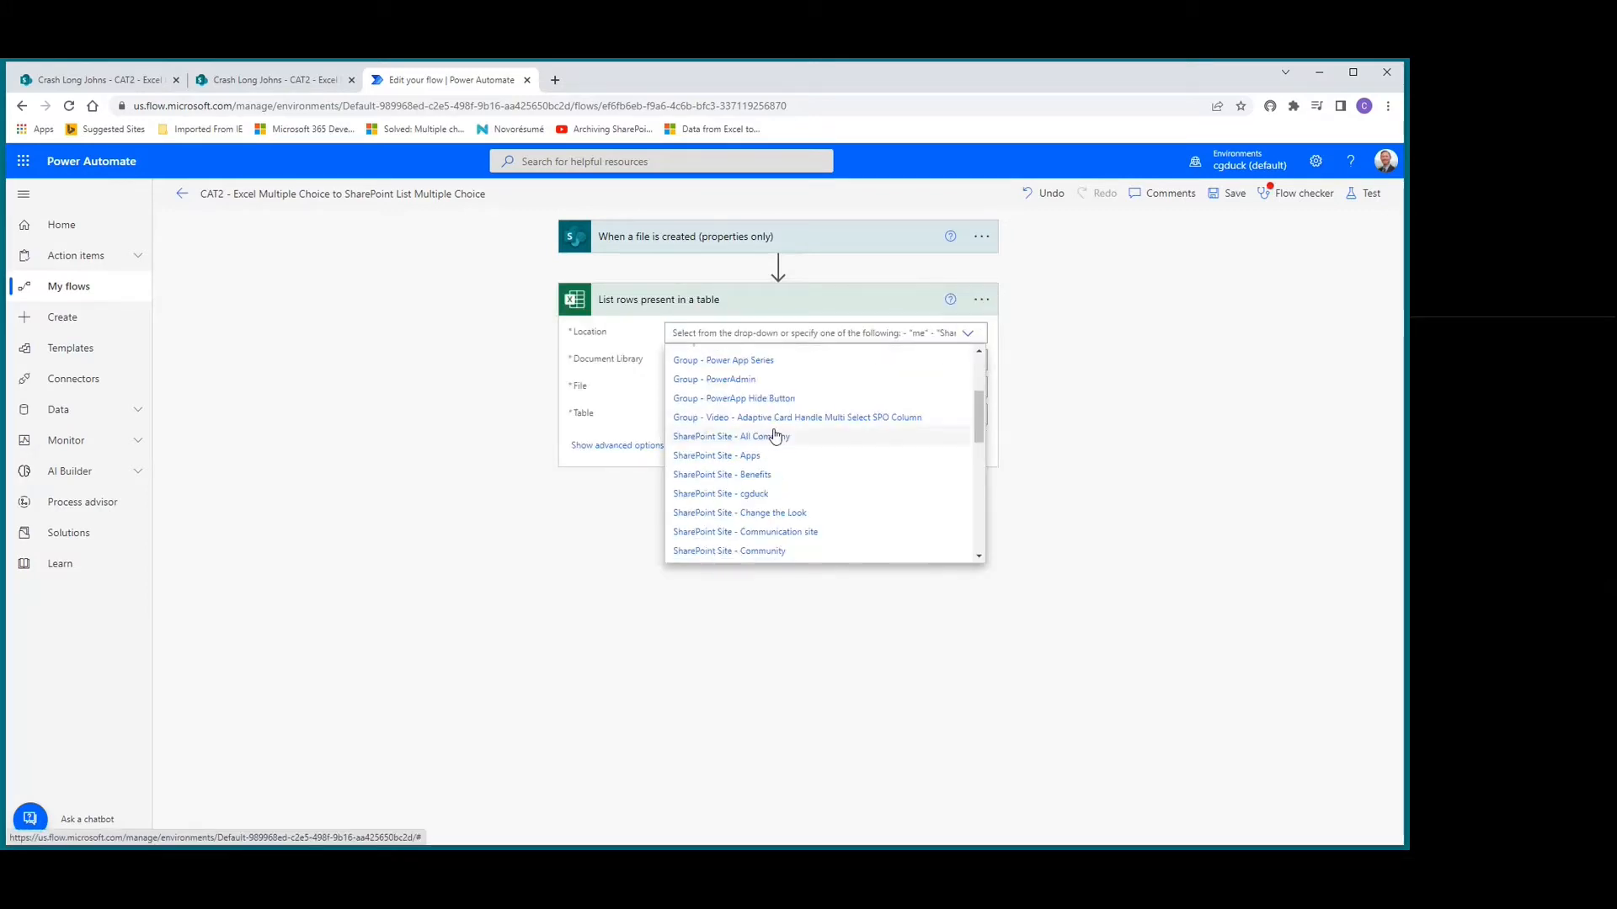
pyautogui.scroll(-5, 775, 436)
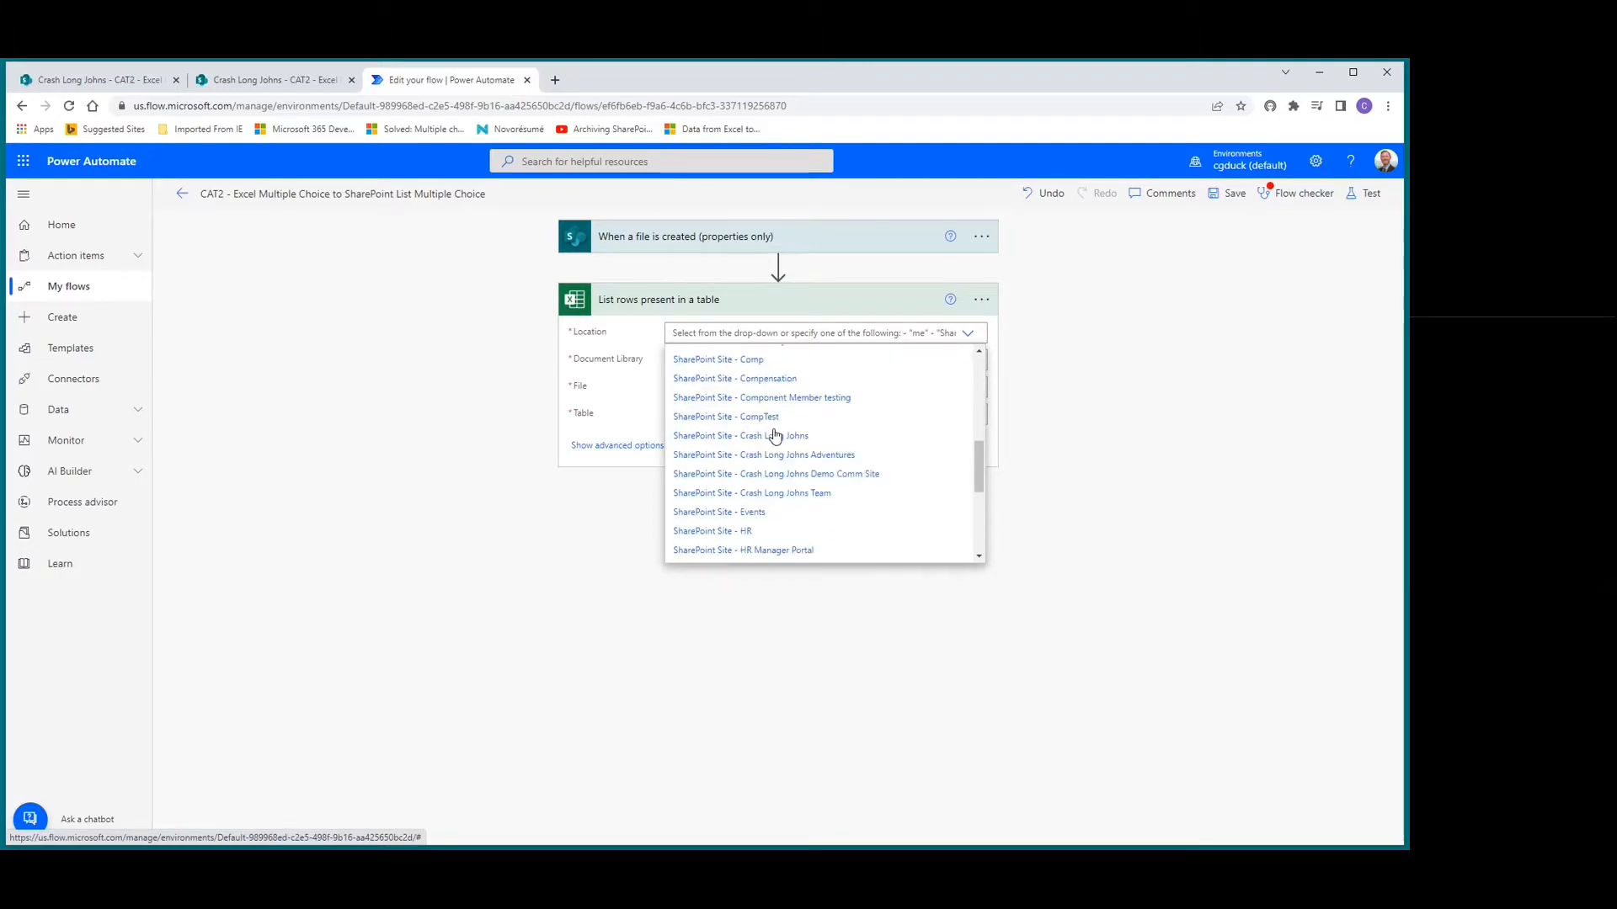
pyautogui.click(773, 428)
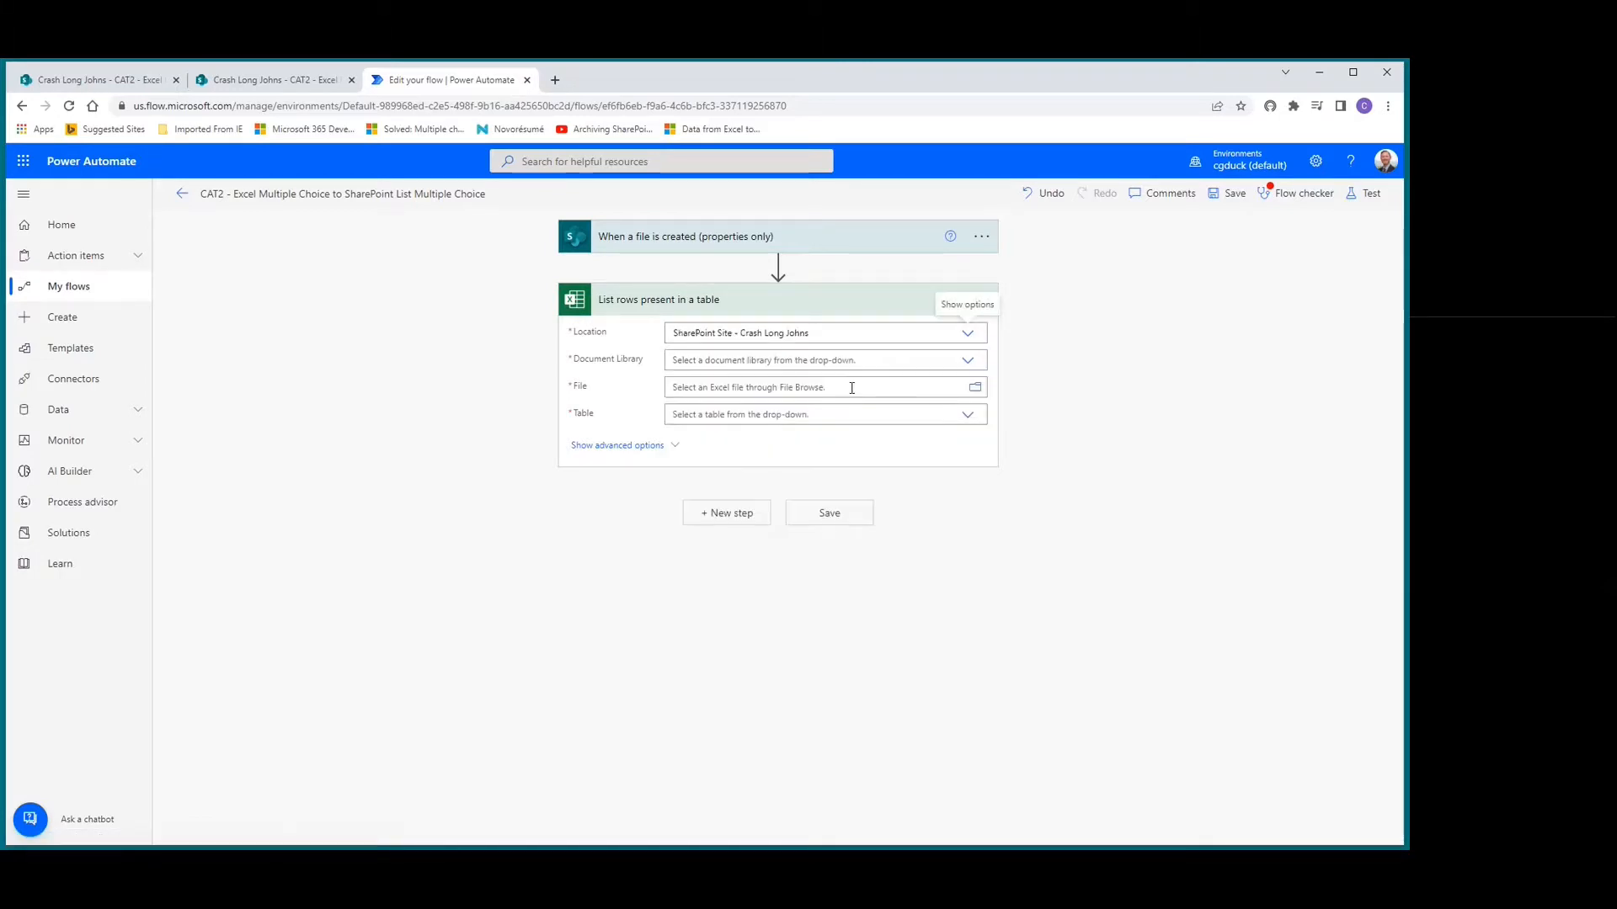
pyautogui.click(968, 362)
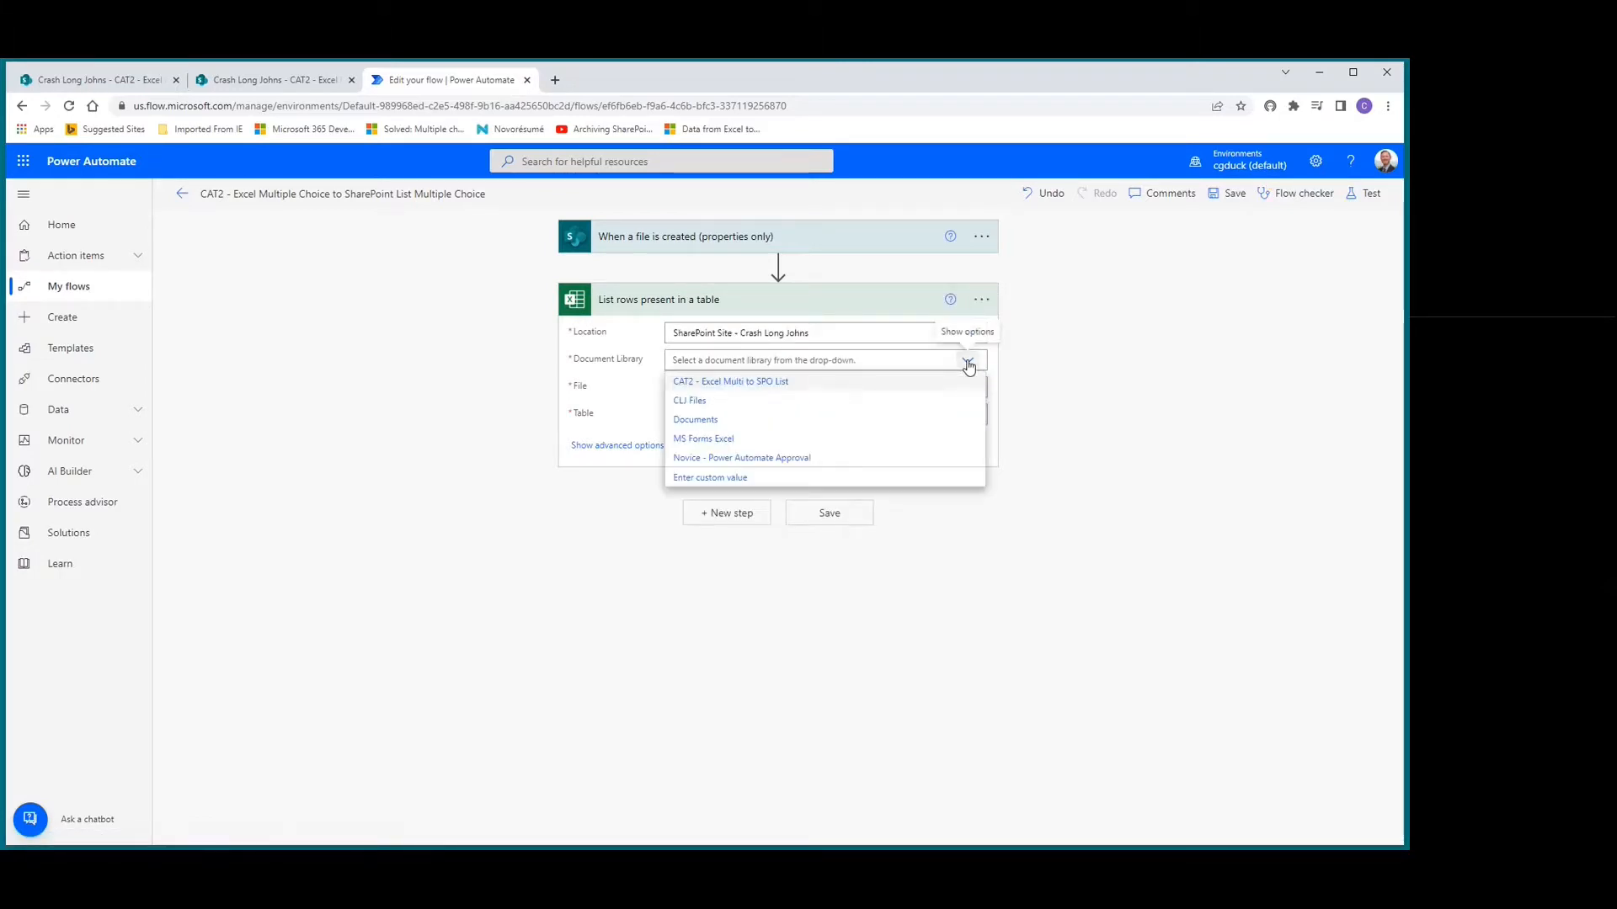
pyautogui.click(699, 383)
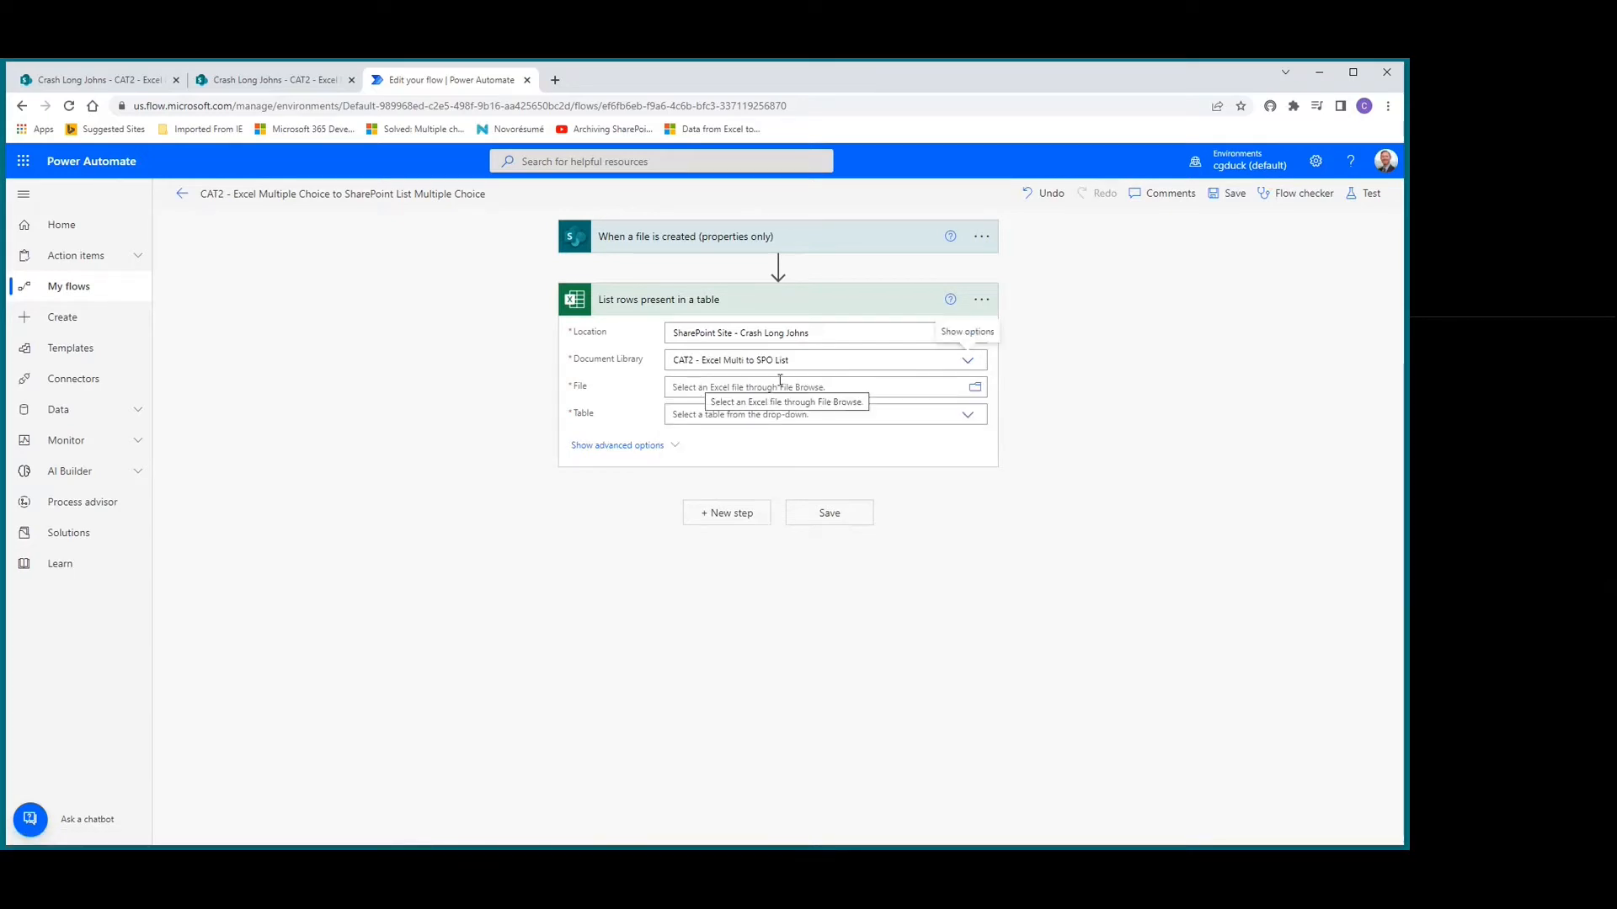
pyautogui.click(811, 386)
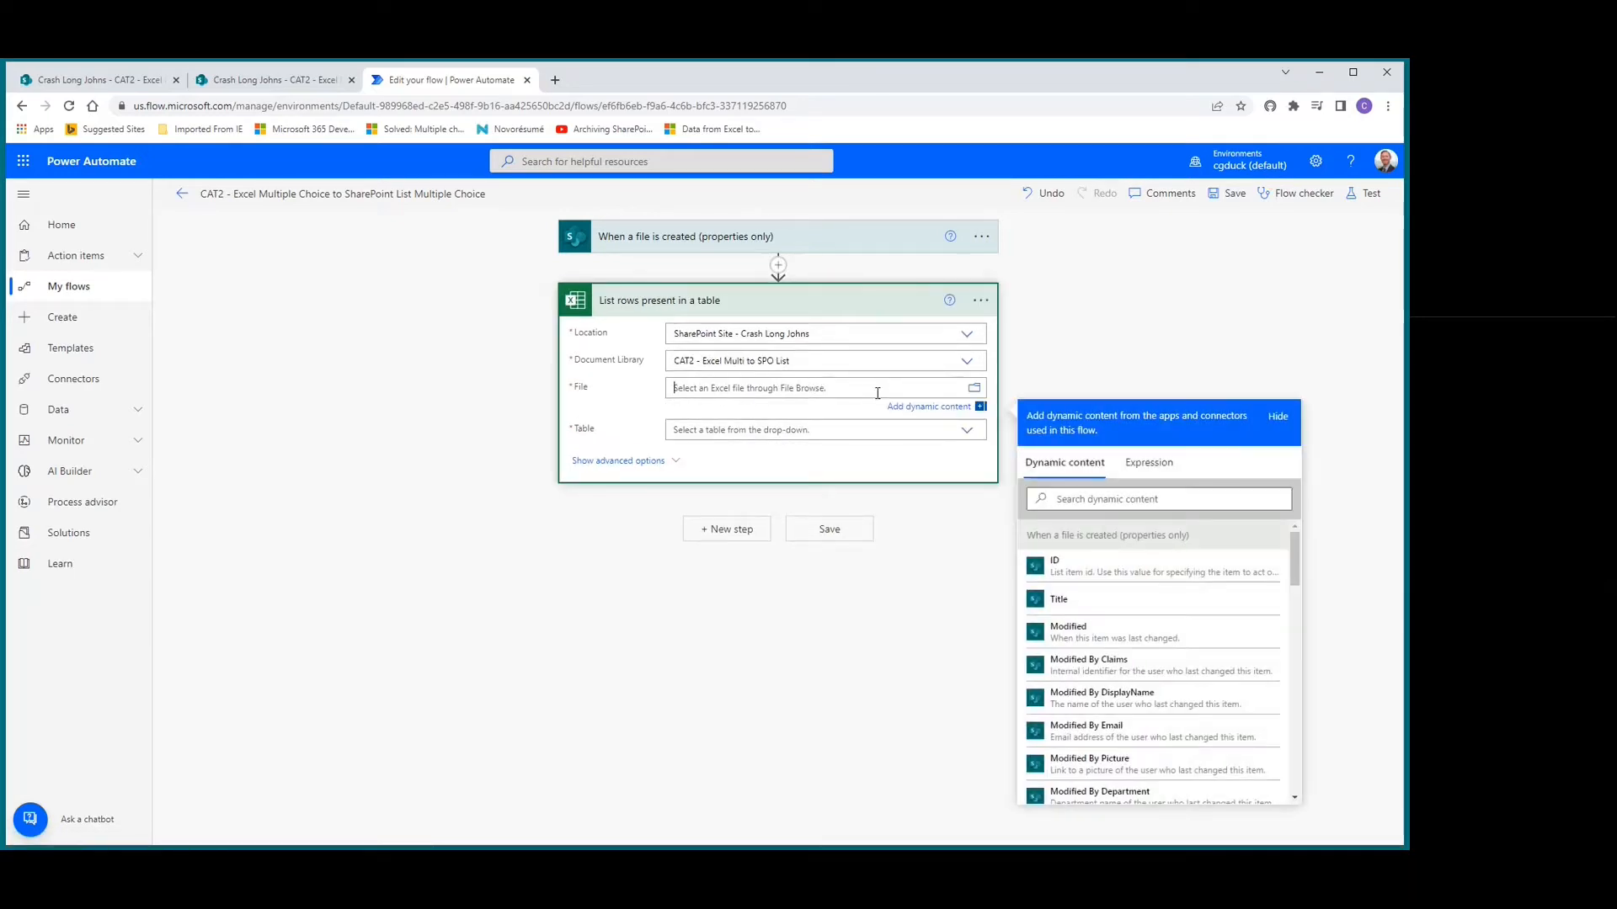
pyautogui.click(974, 389)
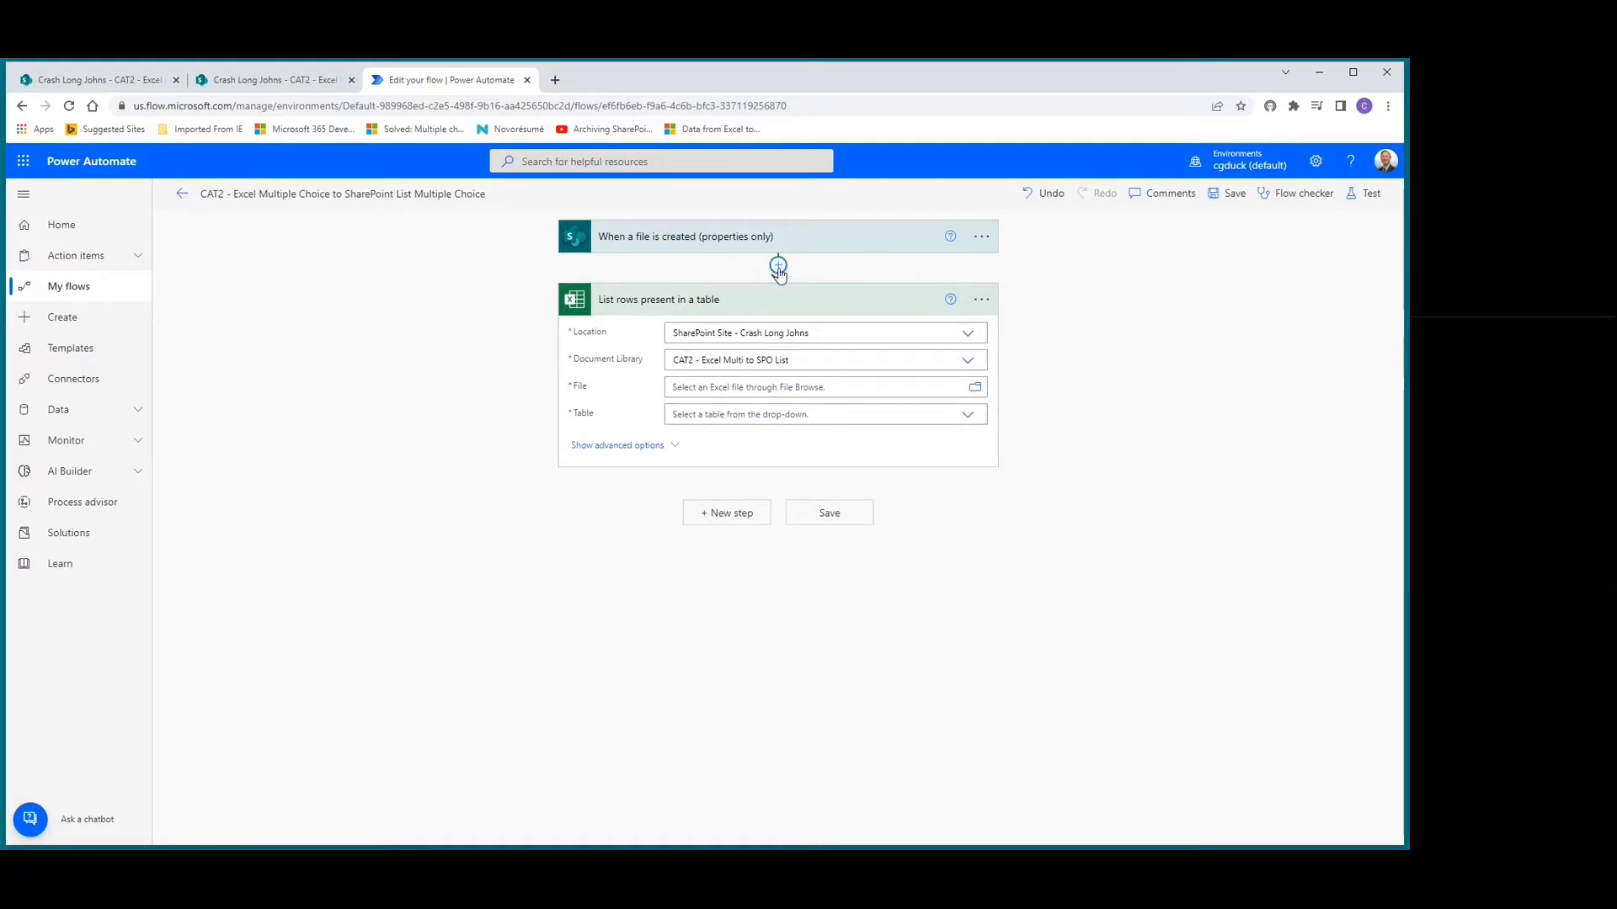
# Insert a SharePoint Get file metadata action between the trigger and the List rows action, with Crash Long Johns as its Site Address.
pyautogui.click(778, 266)
pyautogui.click(768, 288)
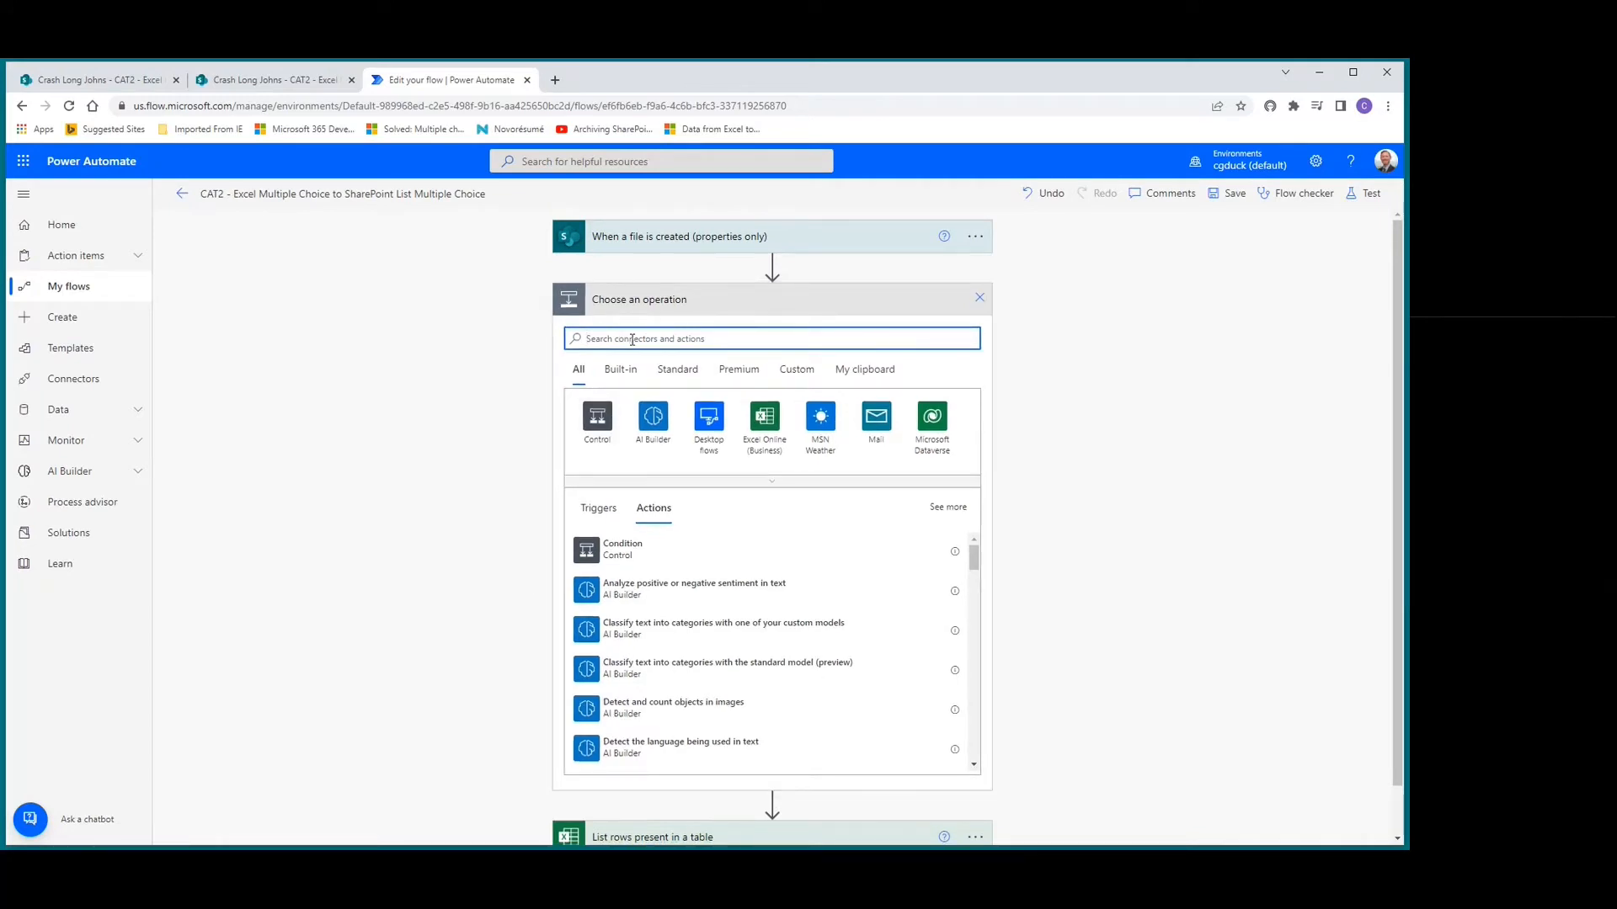
pyautogui.write('get file metad')
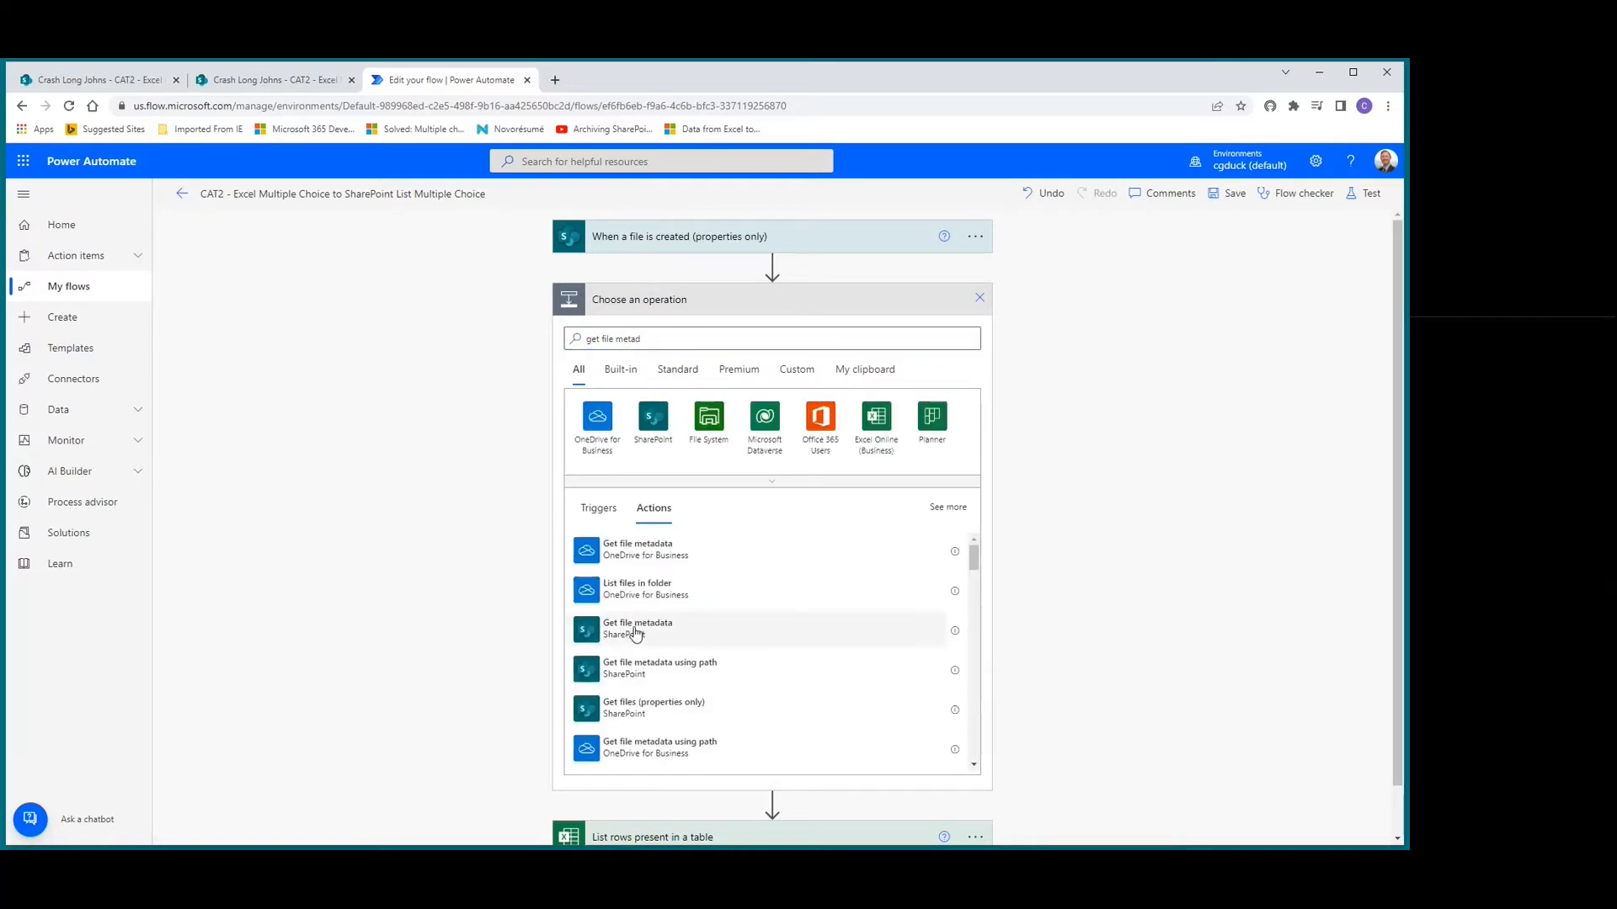
pyautogui.click(635, 630)
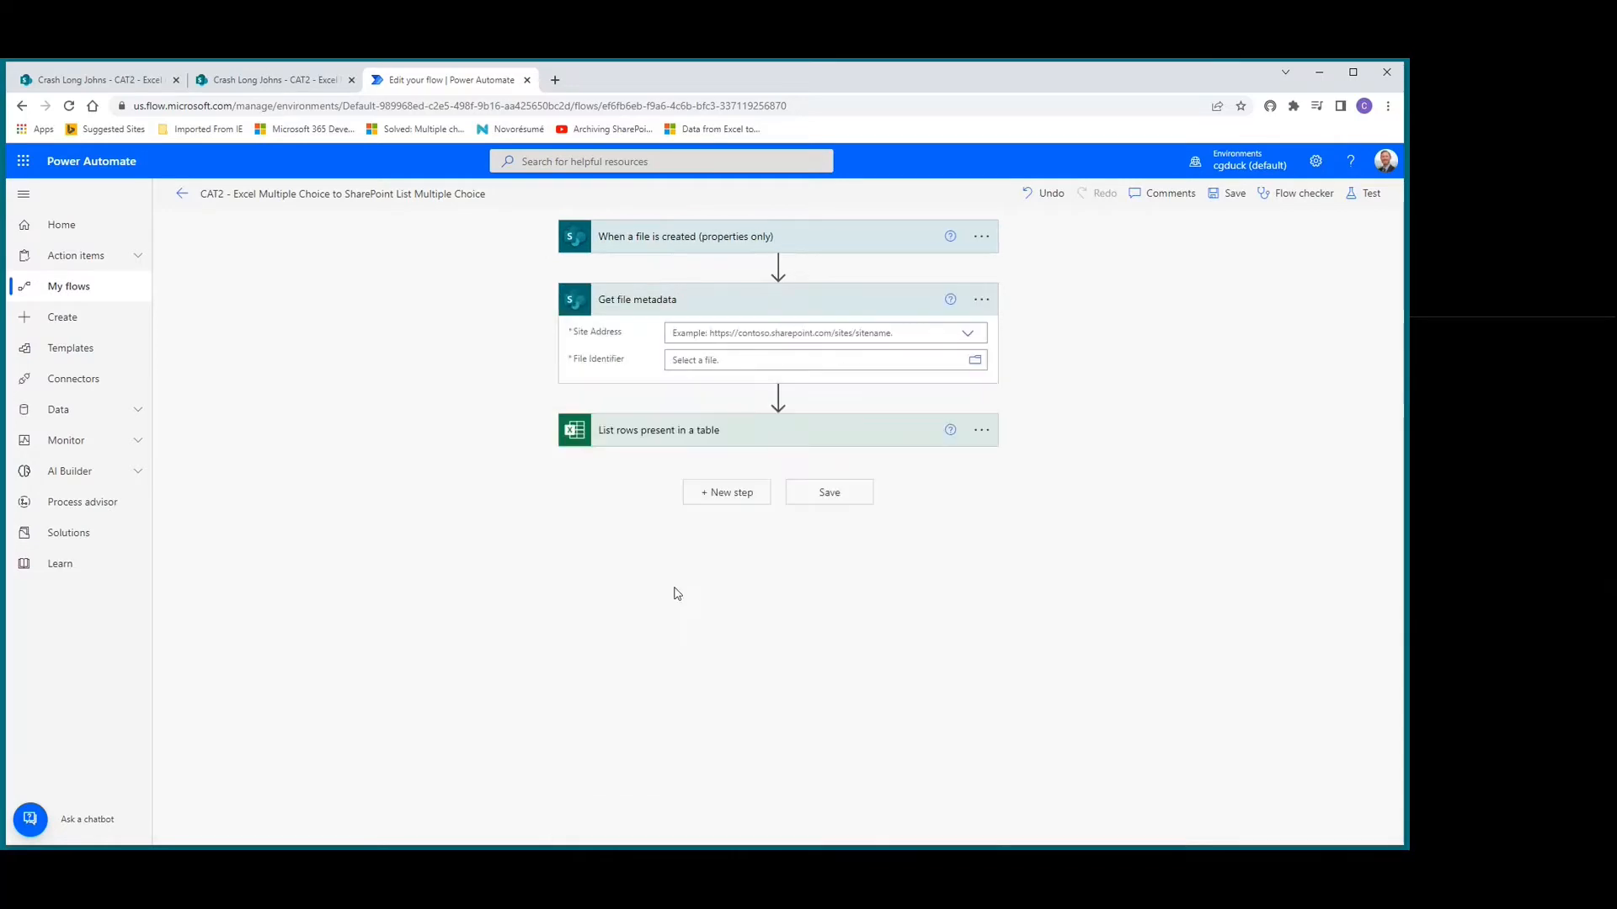
pyautogui.click(968, 335)
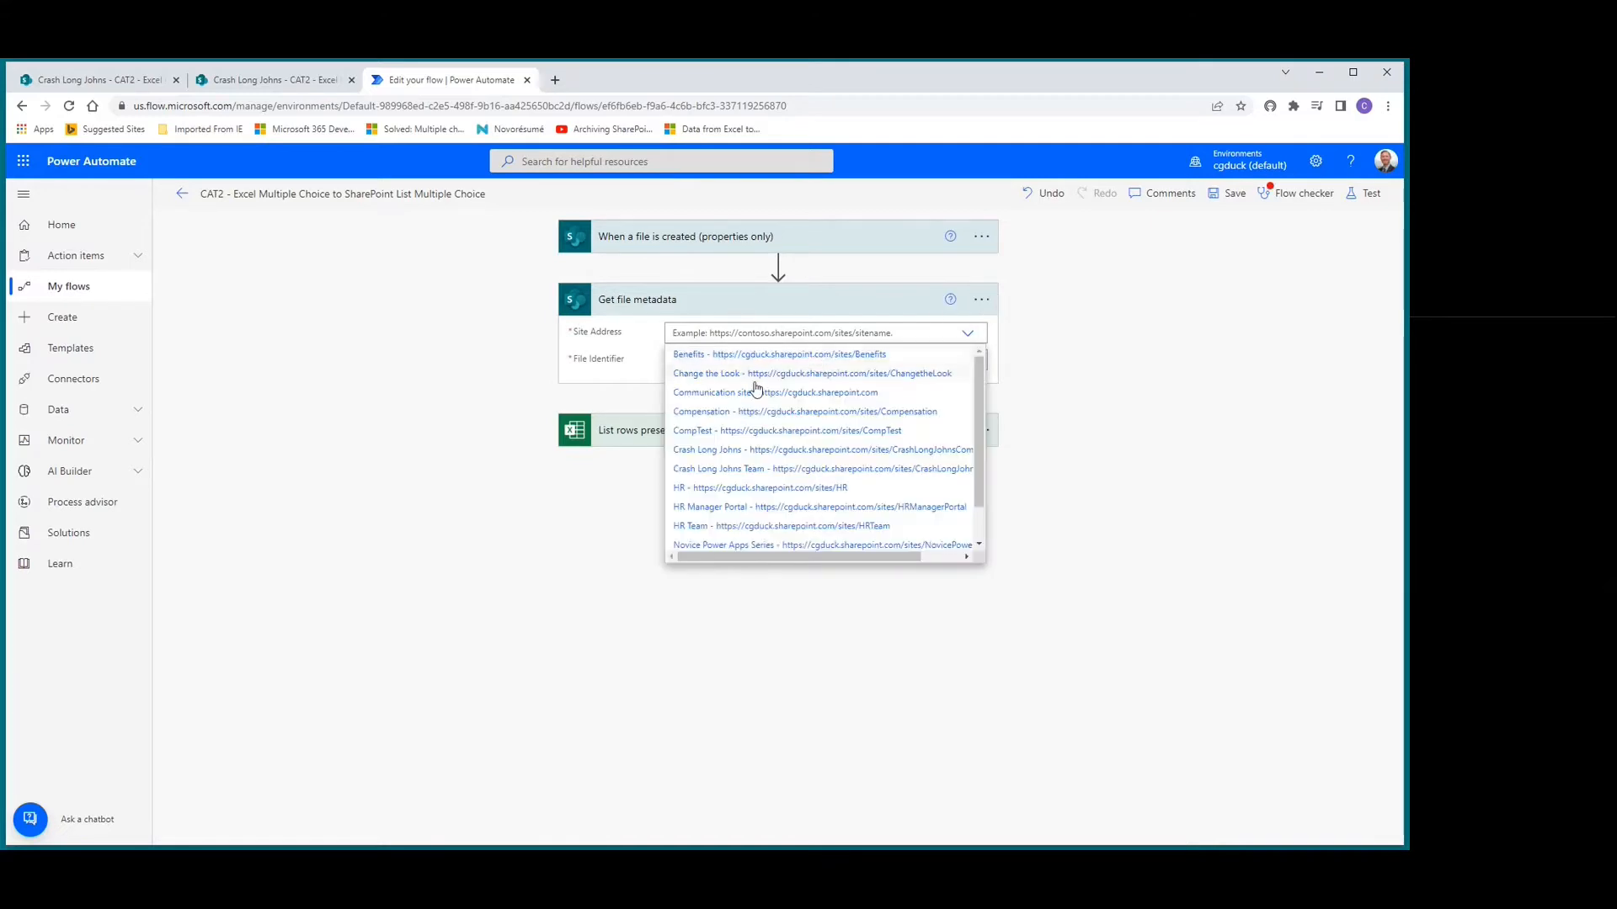
pyautogui.click(736, 451)
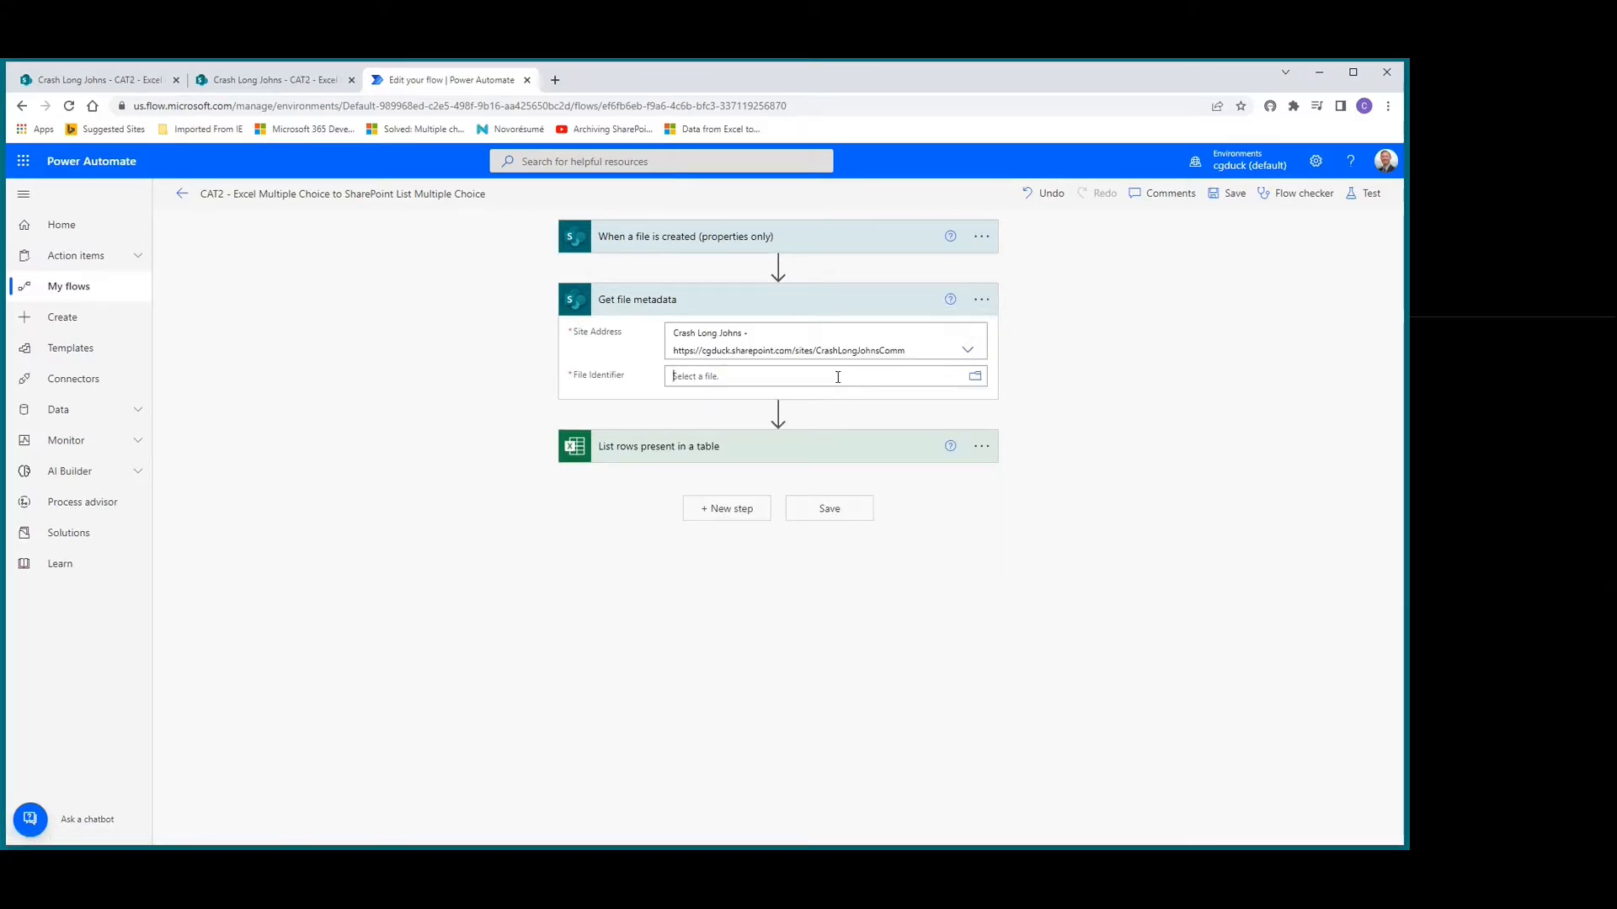
# Set Get file metadata's File Identifier to CAT2 - Excel Multi to SPO List.xlsm from the CAT2 Excel Multi to SPO List folder, and copy its file name.
pyautogui.click(838, 377)
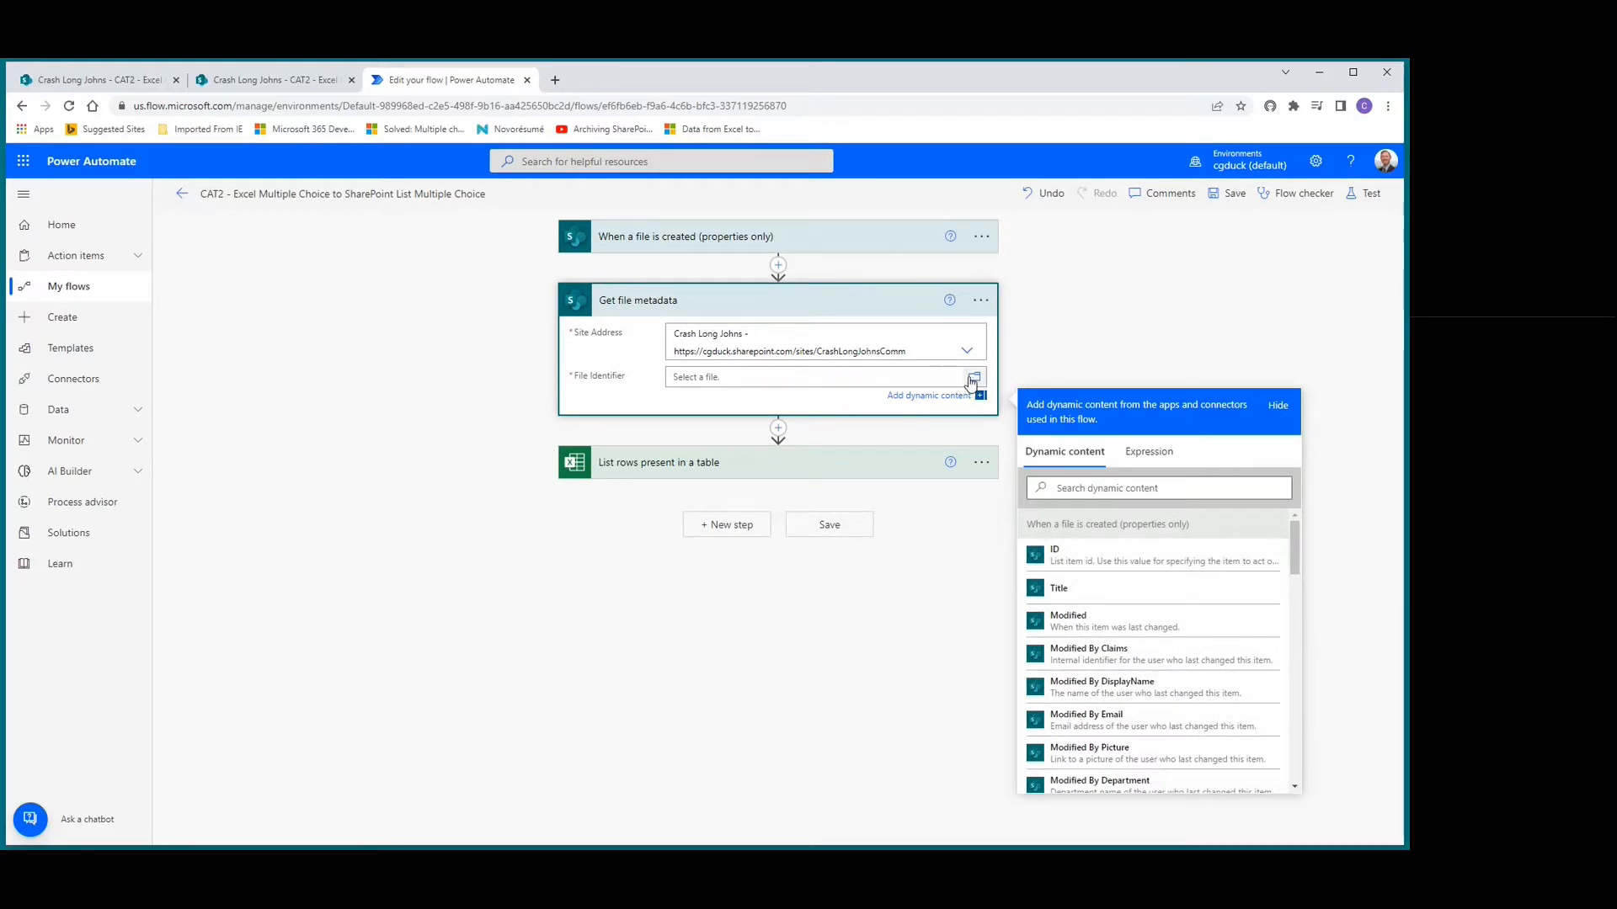
pyautogui.click(972, 381)
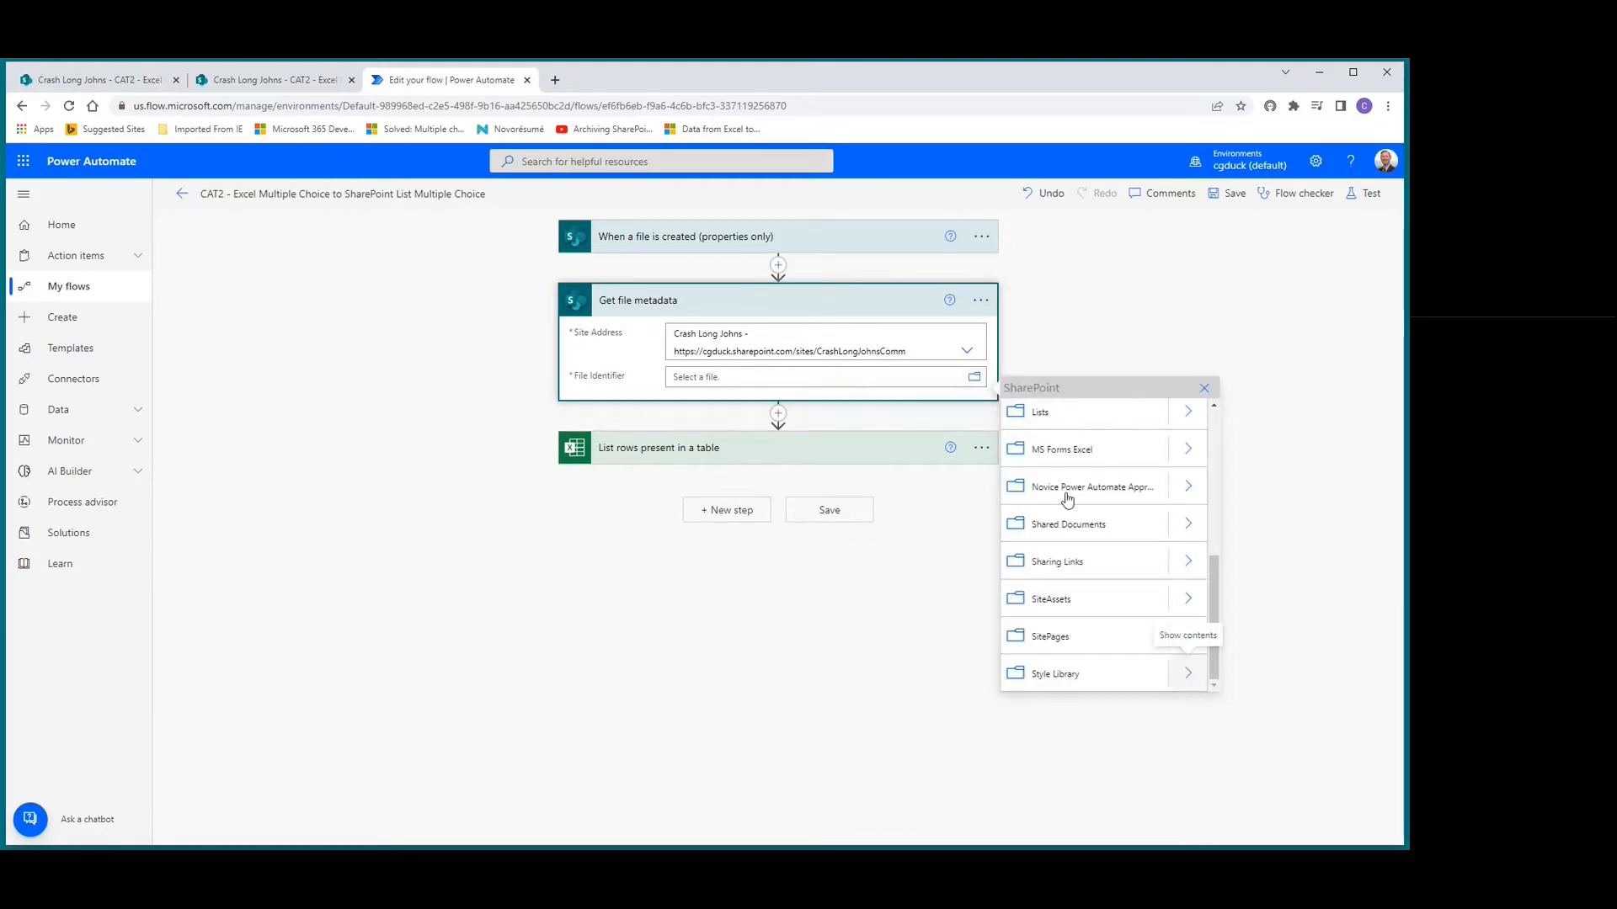
pyautogui.scroll(5, 1059, 479)
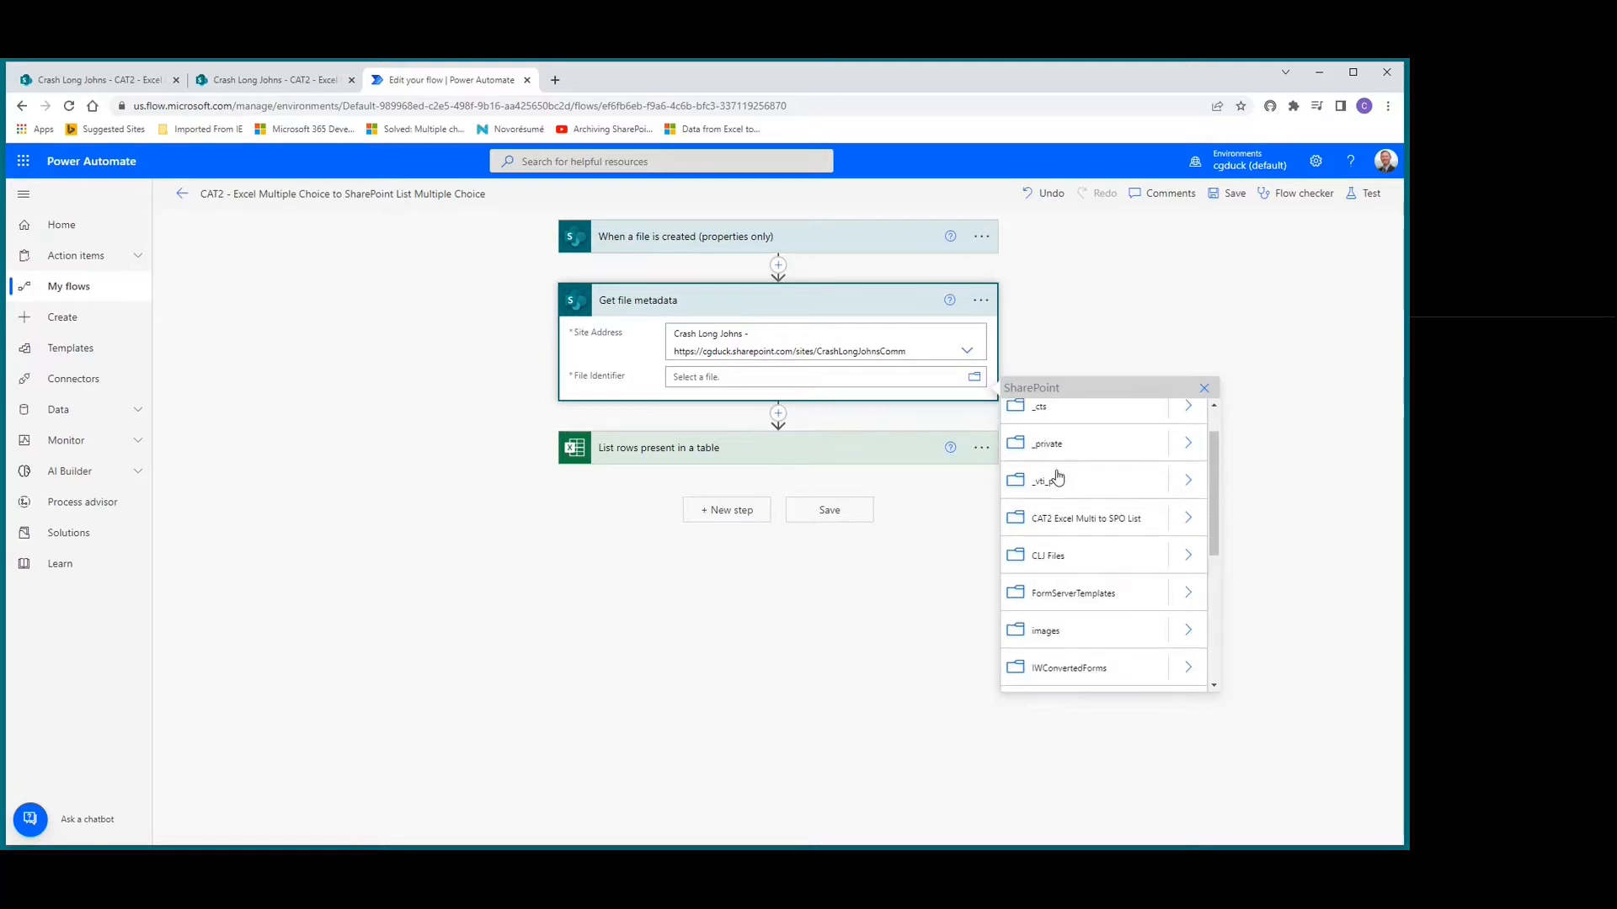
pyautogui.scroll(1, 1059, 479)
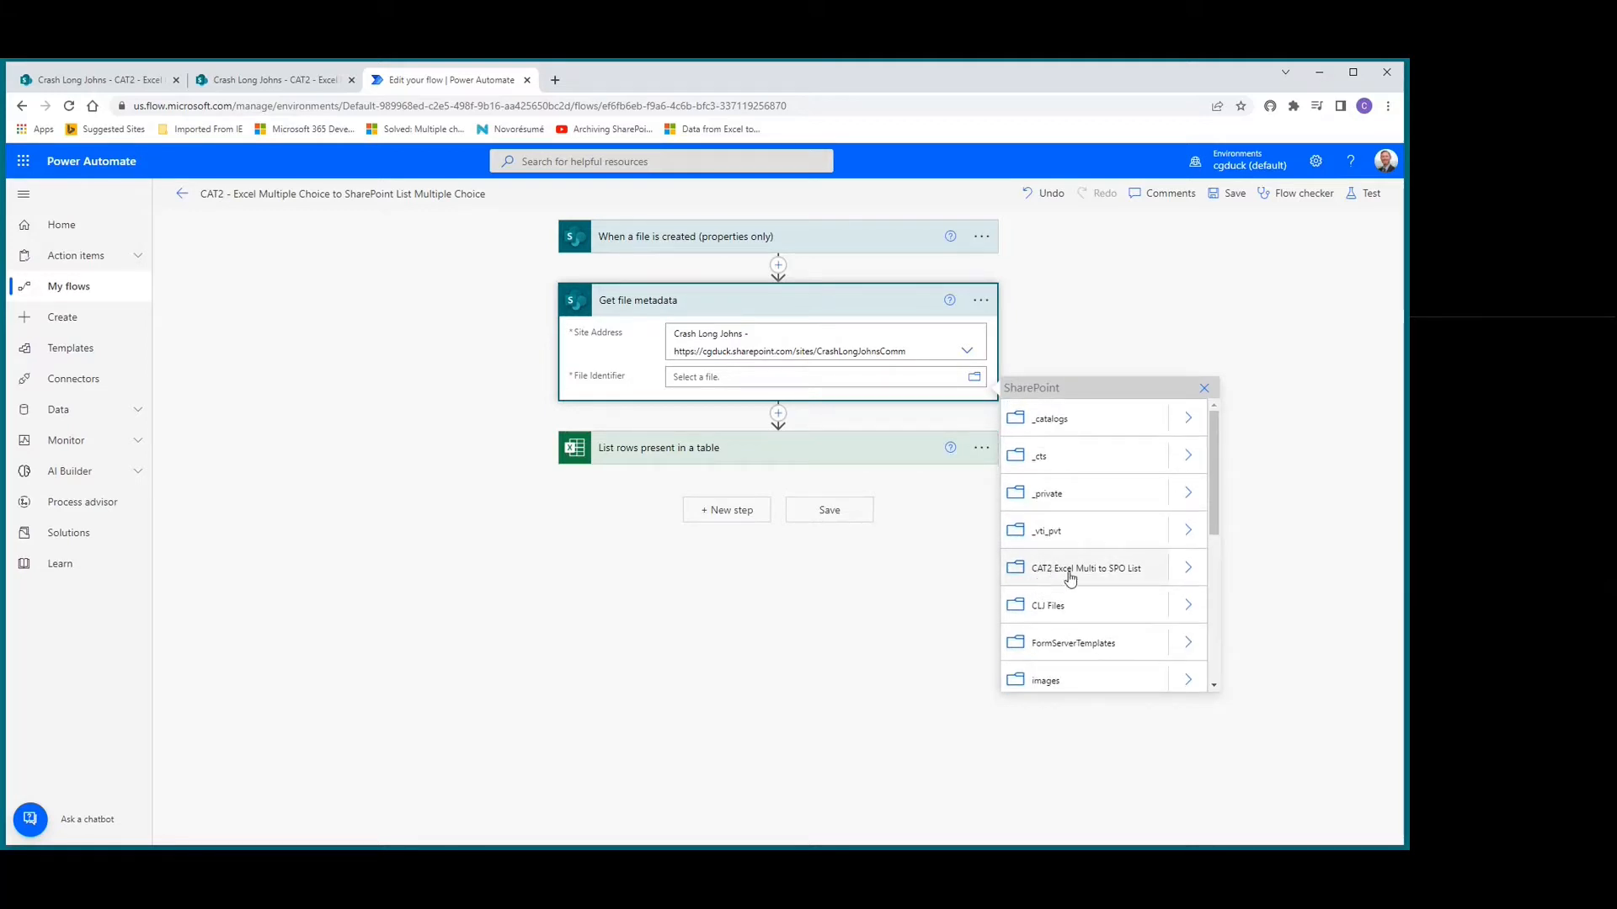
pyautogui.click(1187, 575)
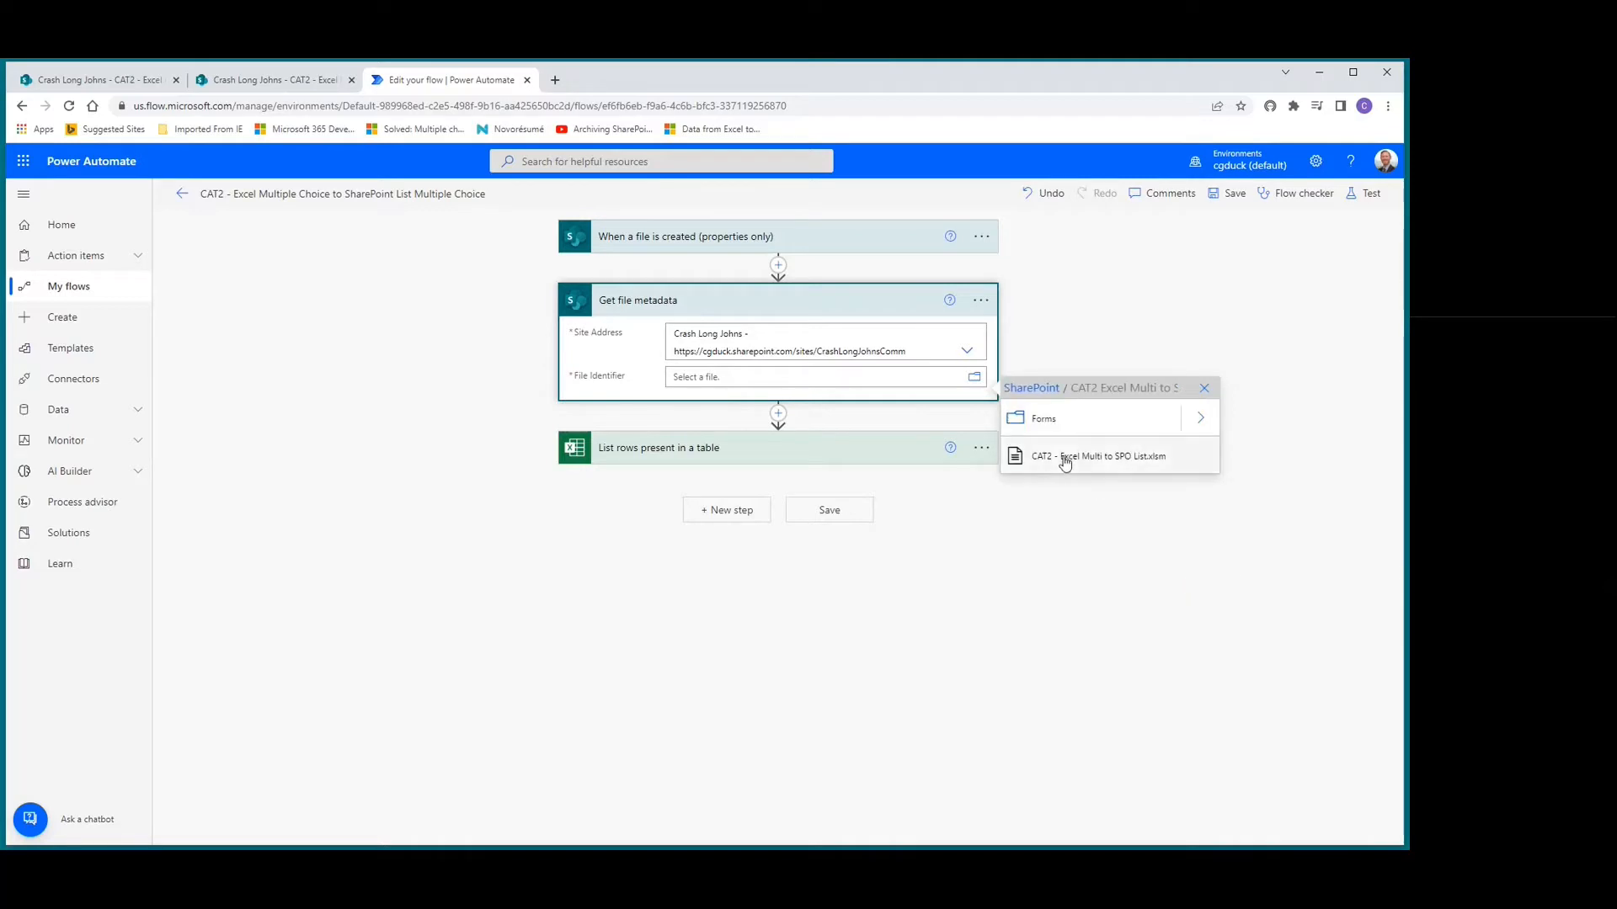
pyautogui.click(1066, 460)
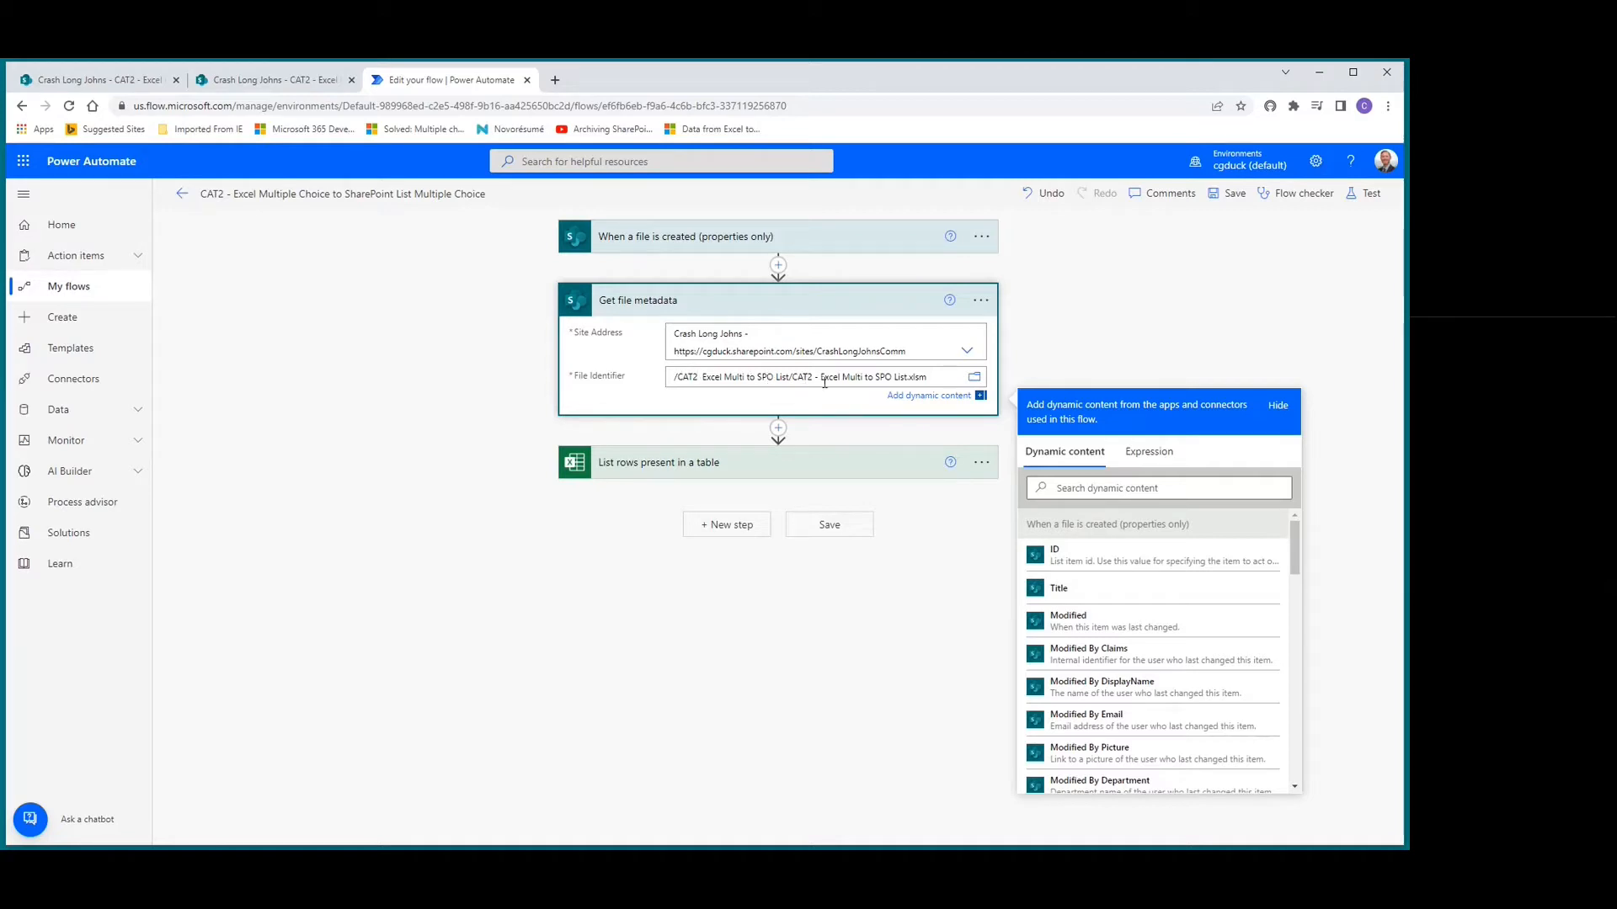
pyautogui.moveTo(798, 376); pyautogui.dragTo(931, 378)
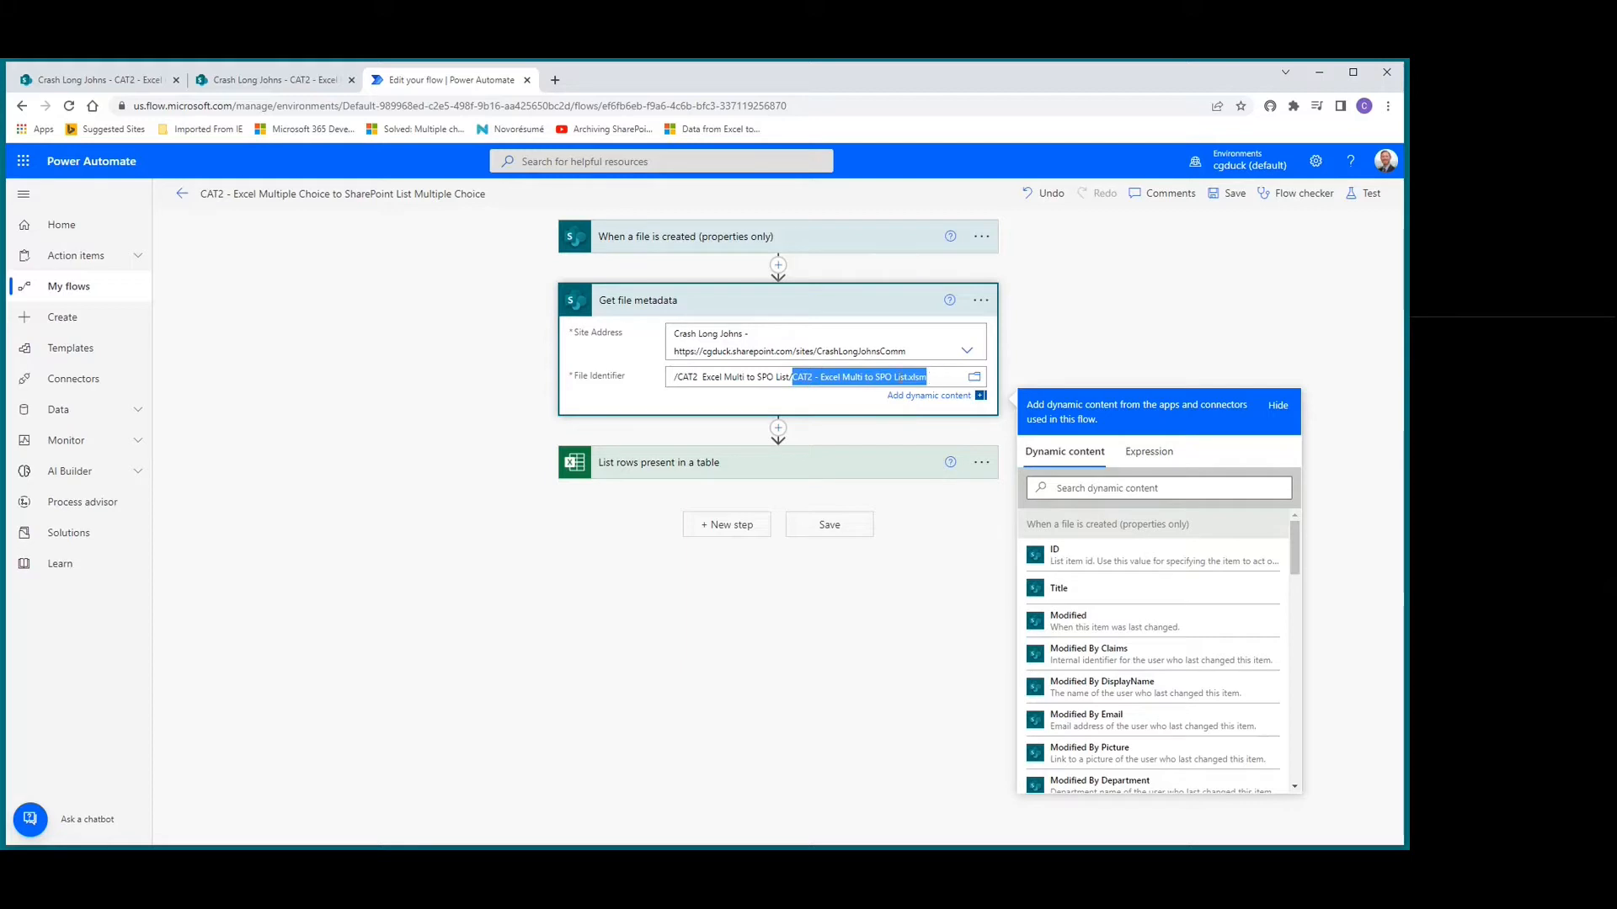
pyautogui.rightClick(898, 376)
pyautogui.click(931, 429)
# Copy the file name CAT2 - Excel Multi to SPO List from the Notepad notes into the File field of the List rows action.
pyautogui.click(661, 462)
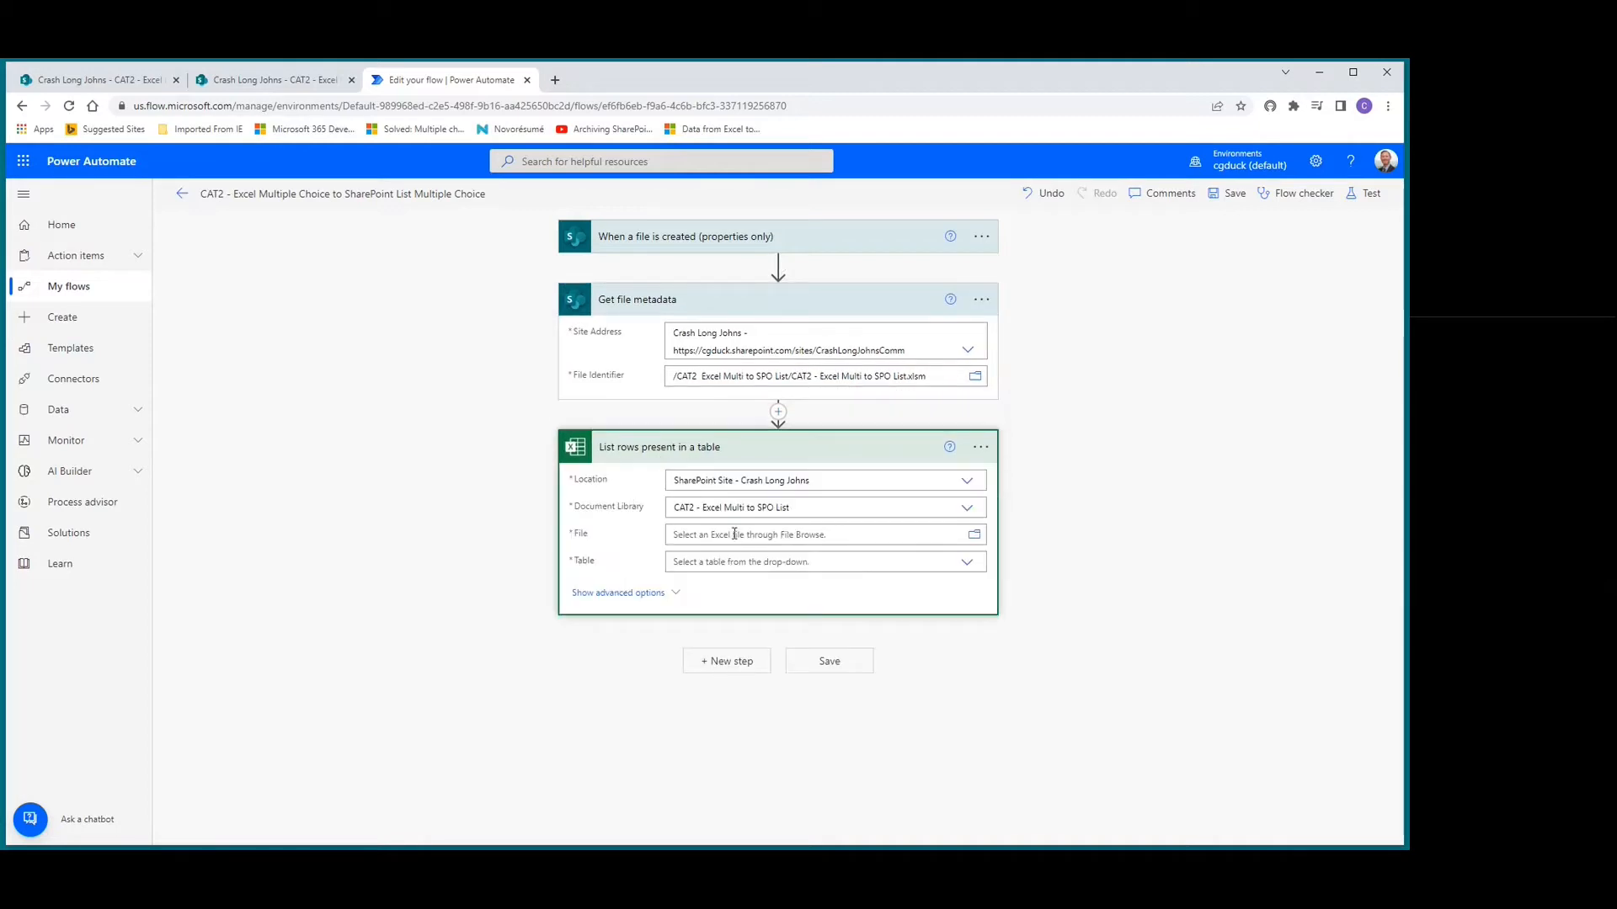
pyautogui.hotkey('alt', 'Tab')
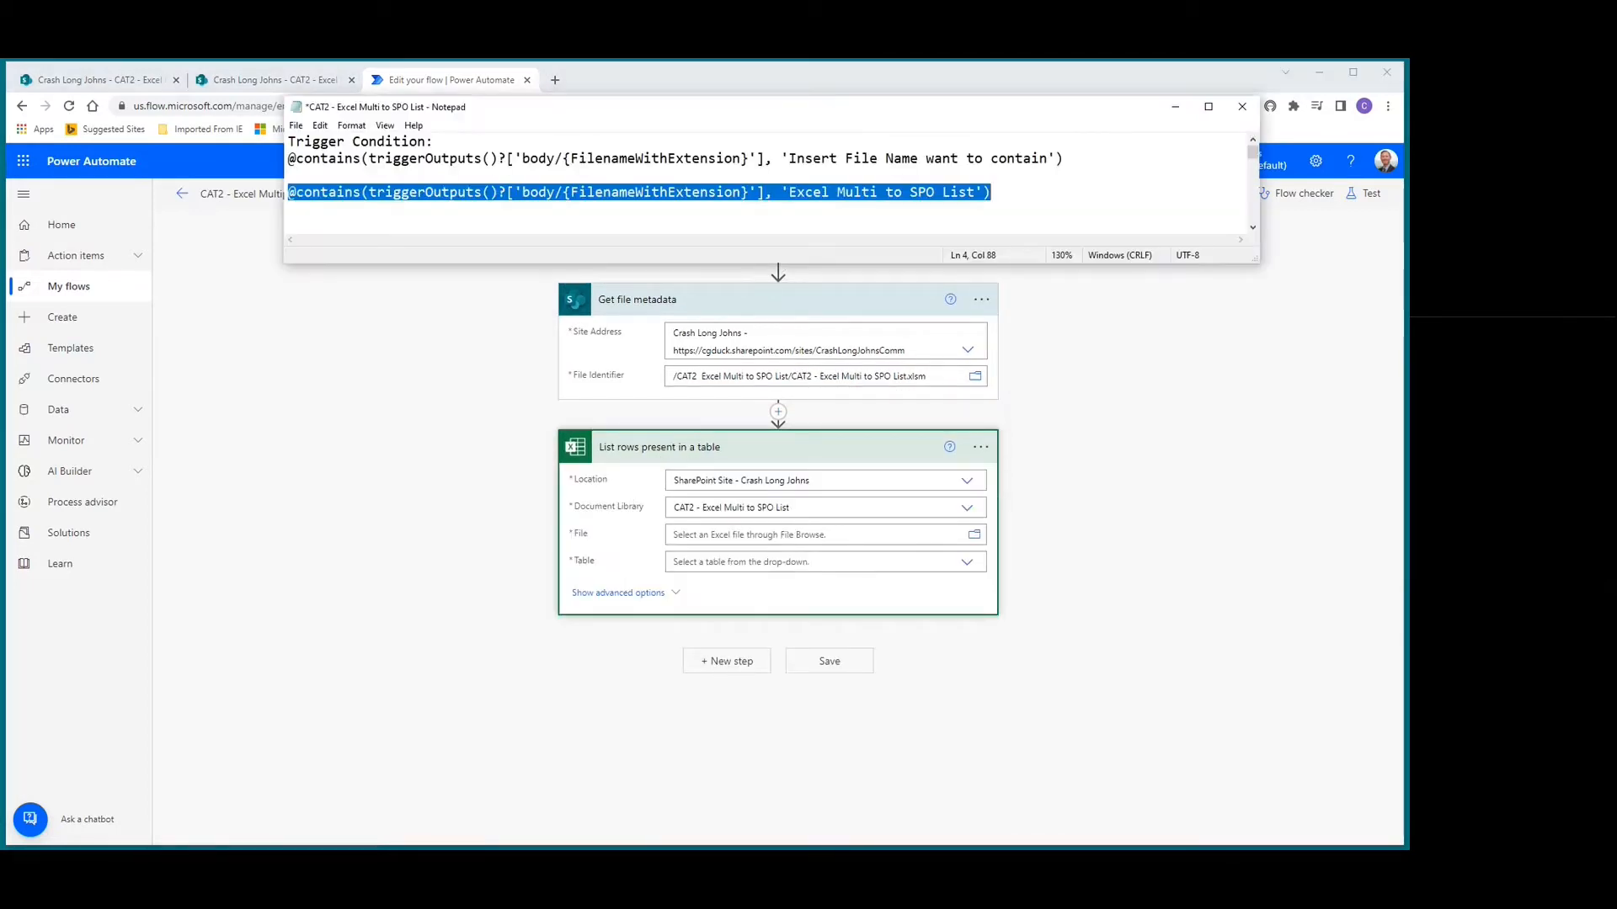
pyautogui.scroll(-1, 755, 215)
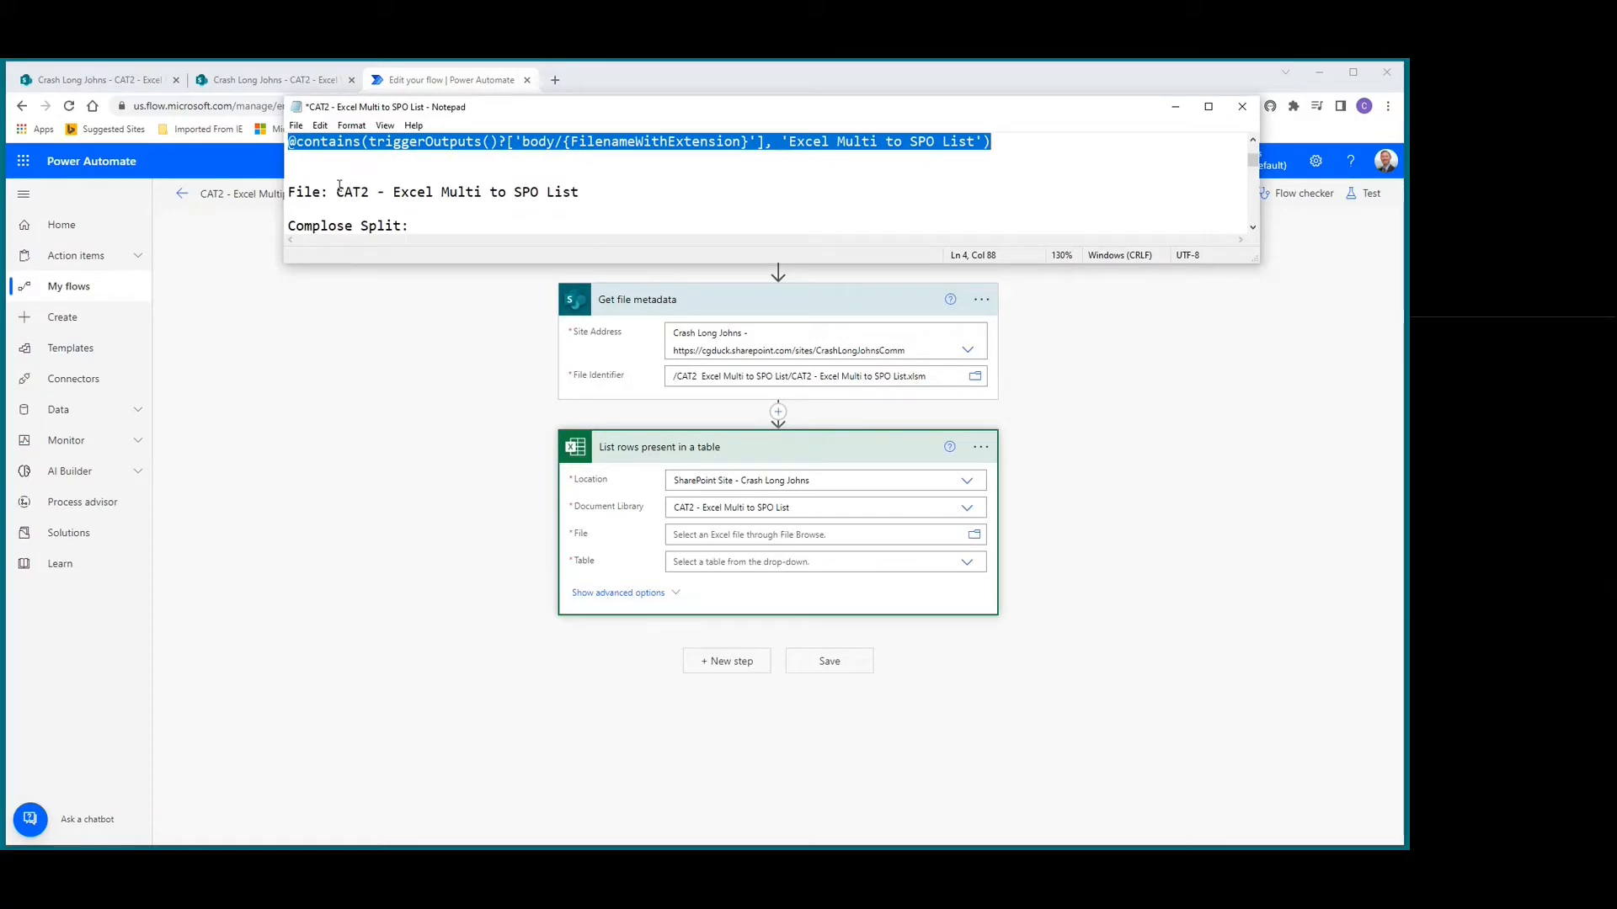
pyautogui.moveTo(337, 191); pyautogui.dragTo(587, 188)
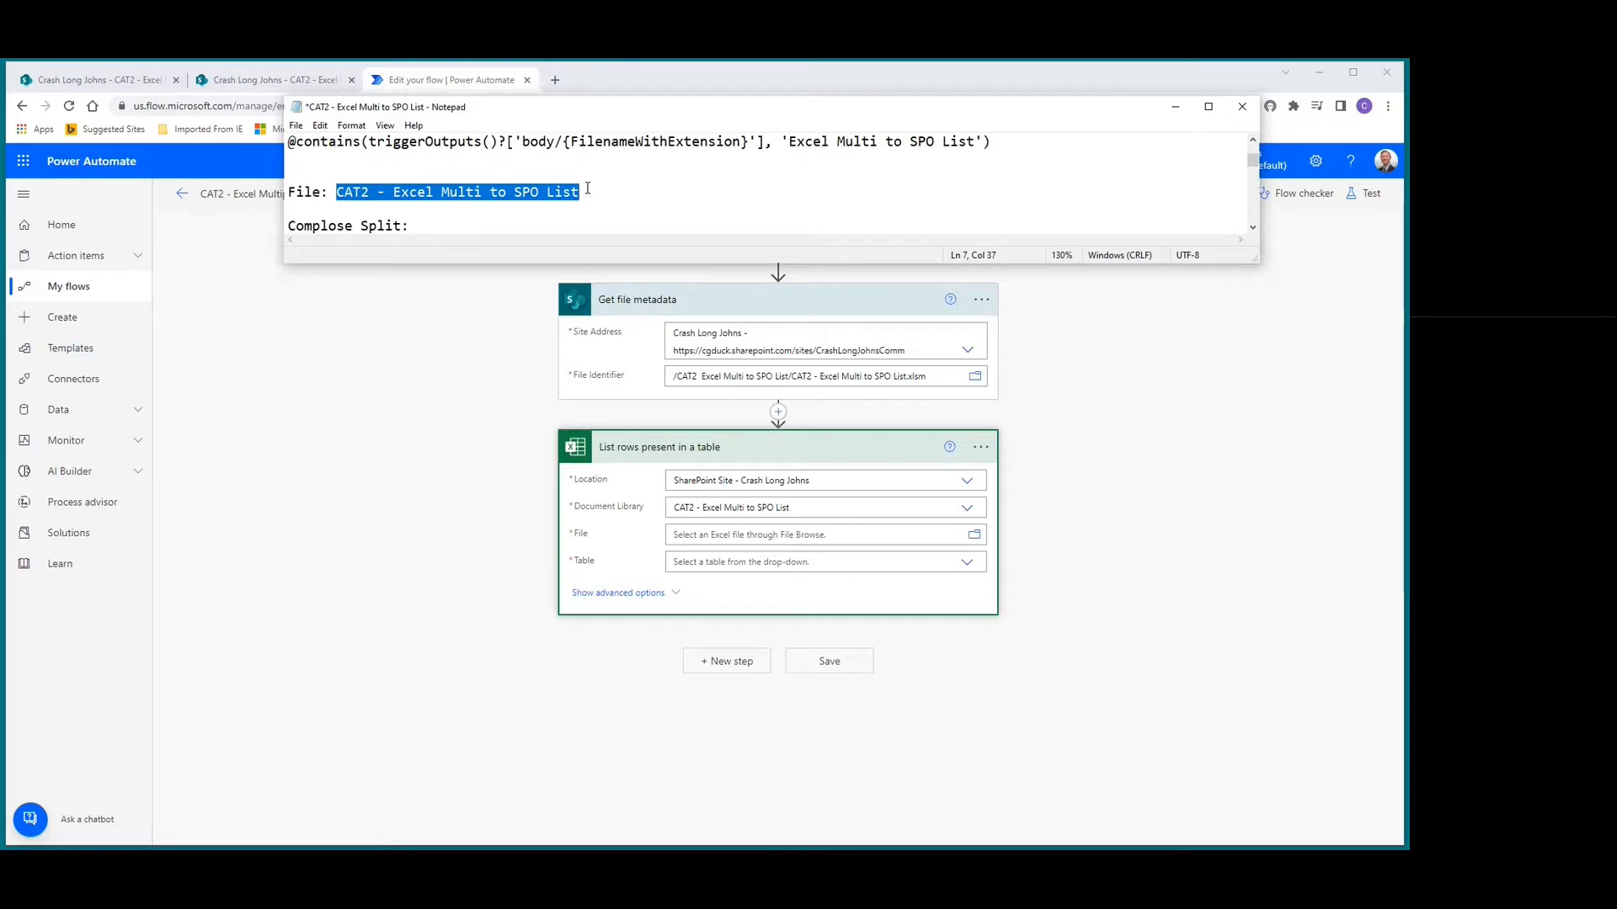
pyautogui.click(712, 534)
pyautogui.hotkey('ctrl', 'v')
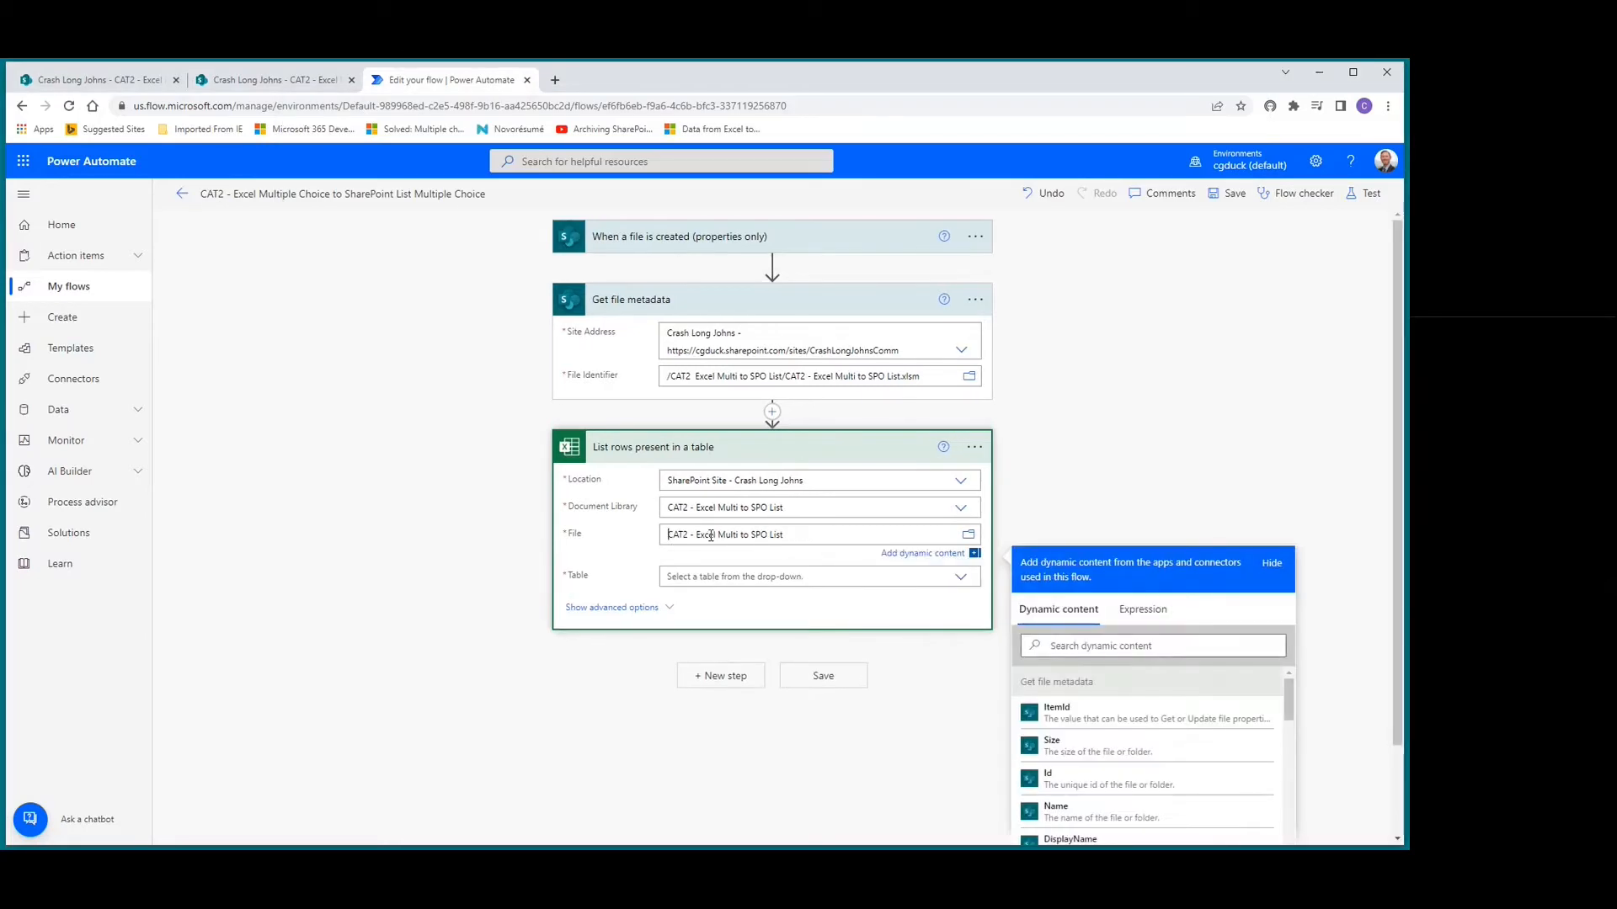
# Append .xlsm to the List rows action's File value and choose MultiSelect as its Table.
pyautogui.click(815, 578)
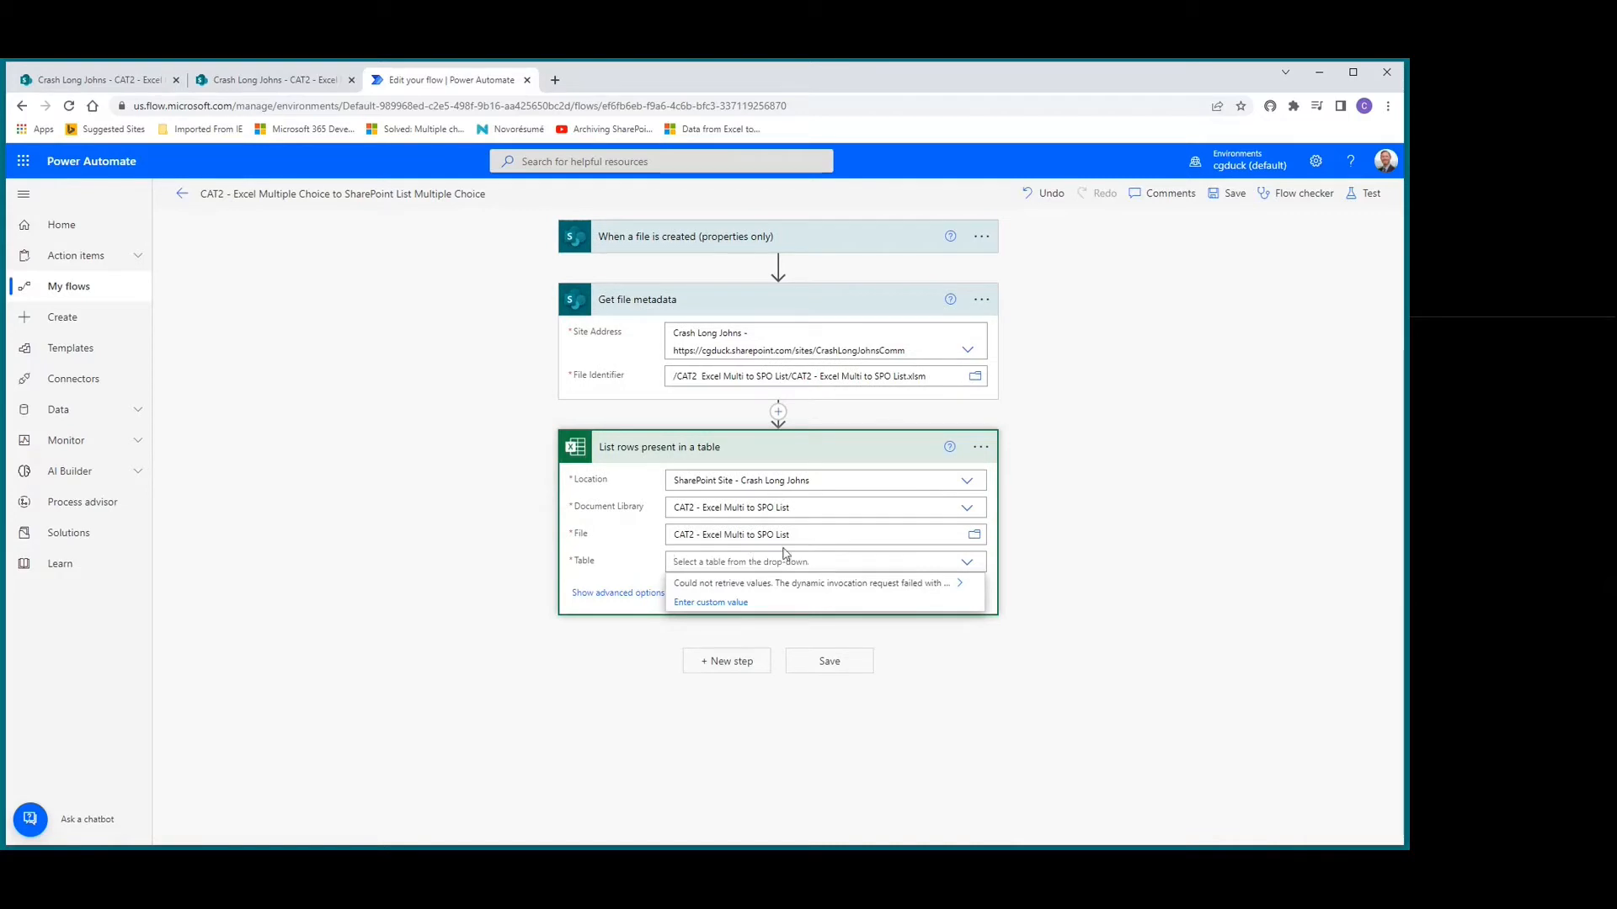
pyautogui.click(872, 563)
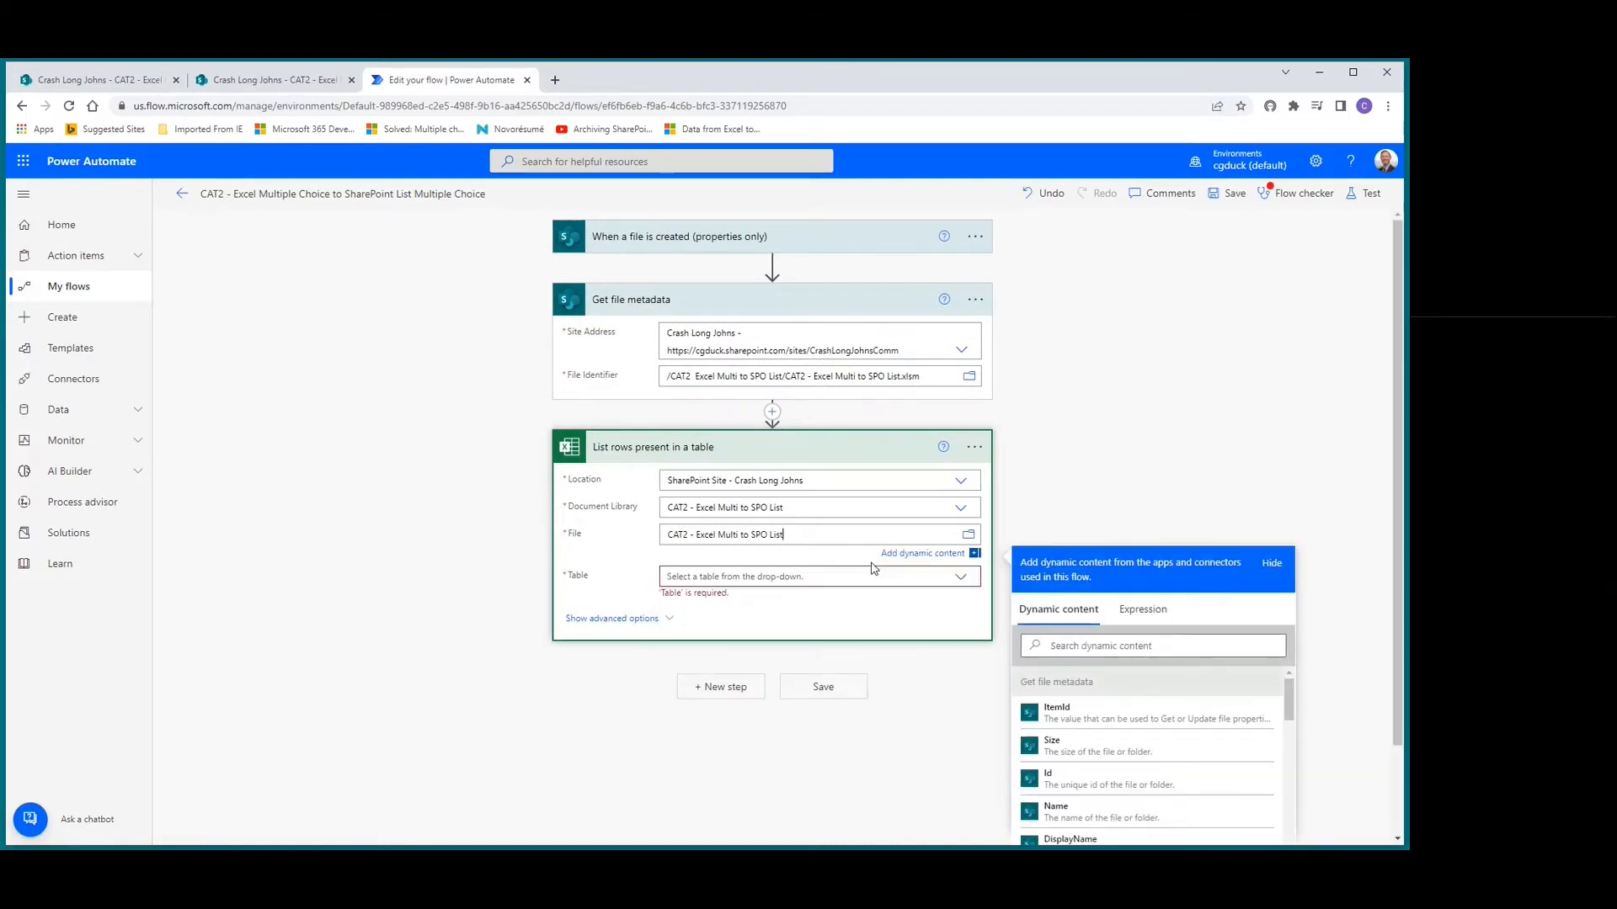
pyautogui.write('.xlsm')
pyautogui.click(837, 557)
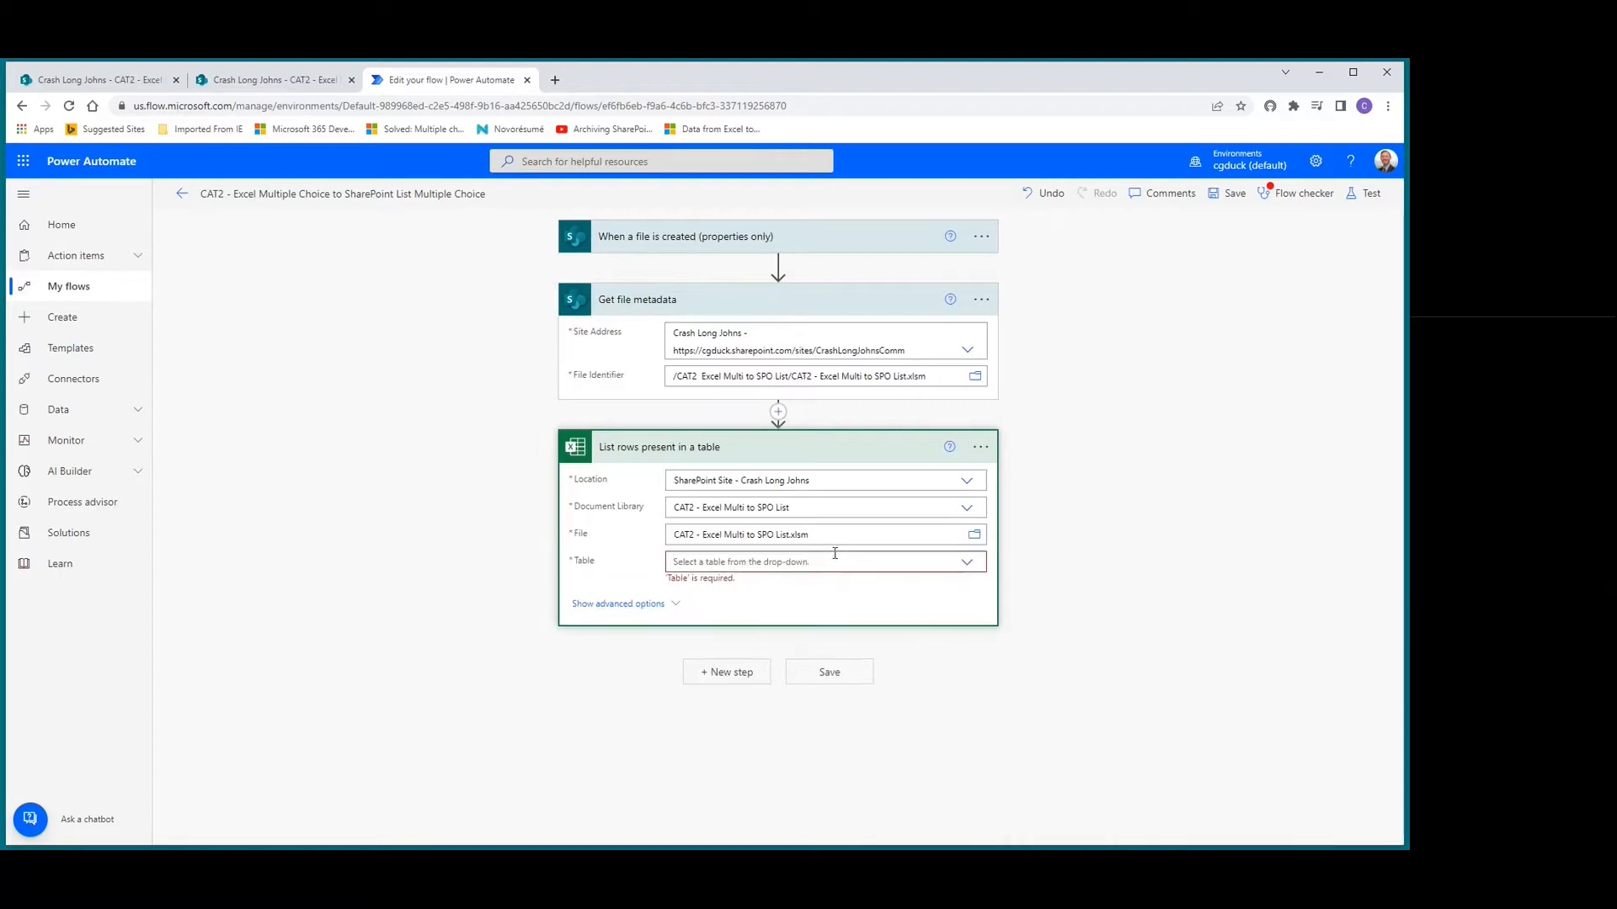
pyautogui.click(966, 564)
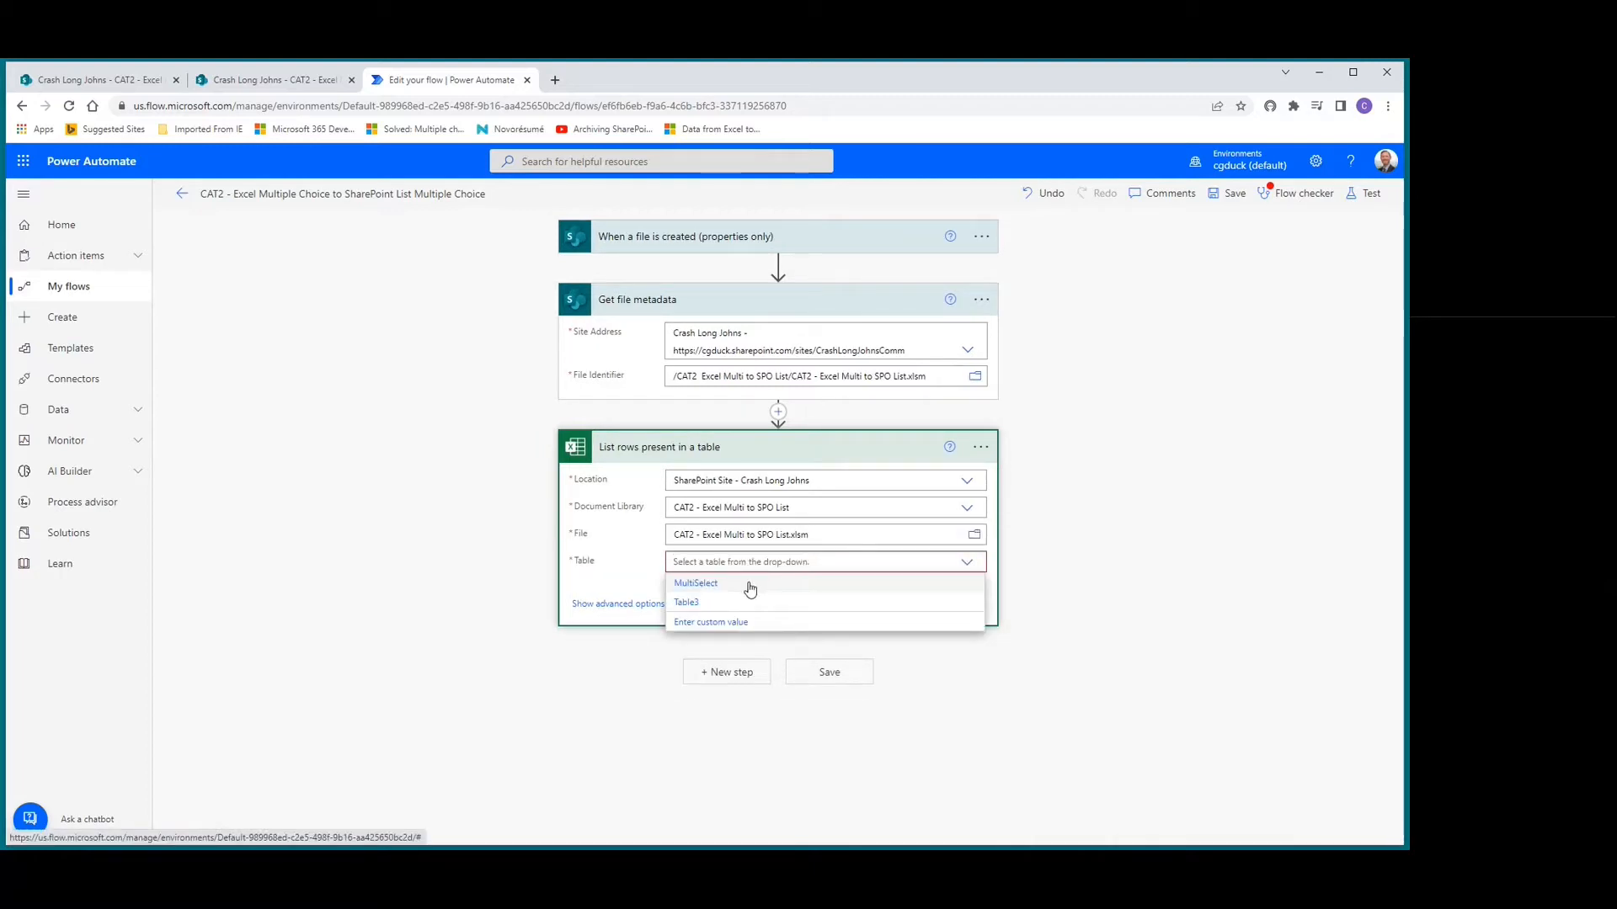
pyautogui.click(718, 584)
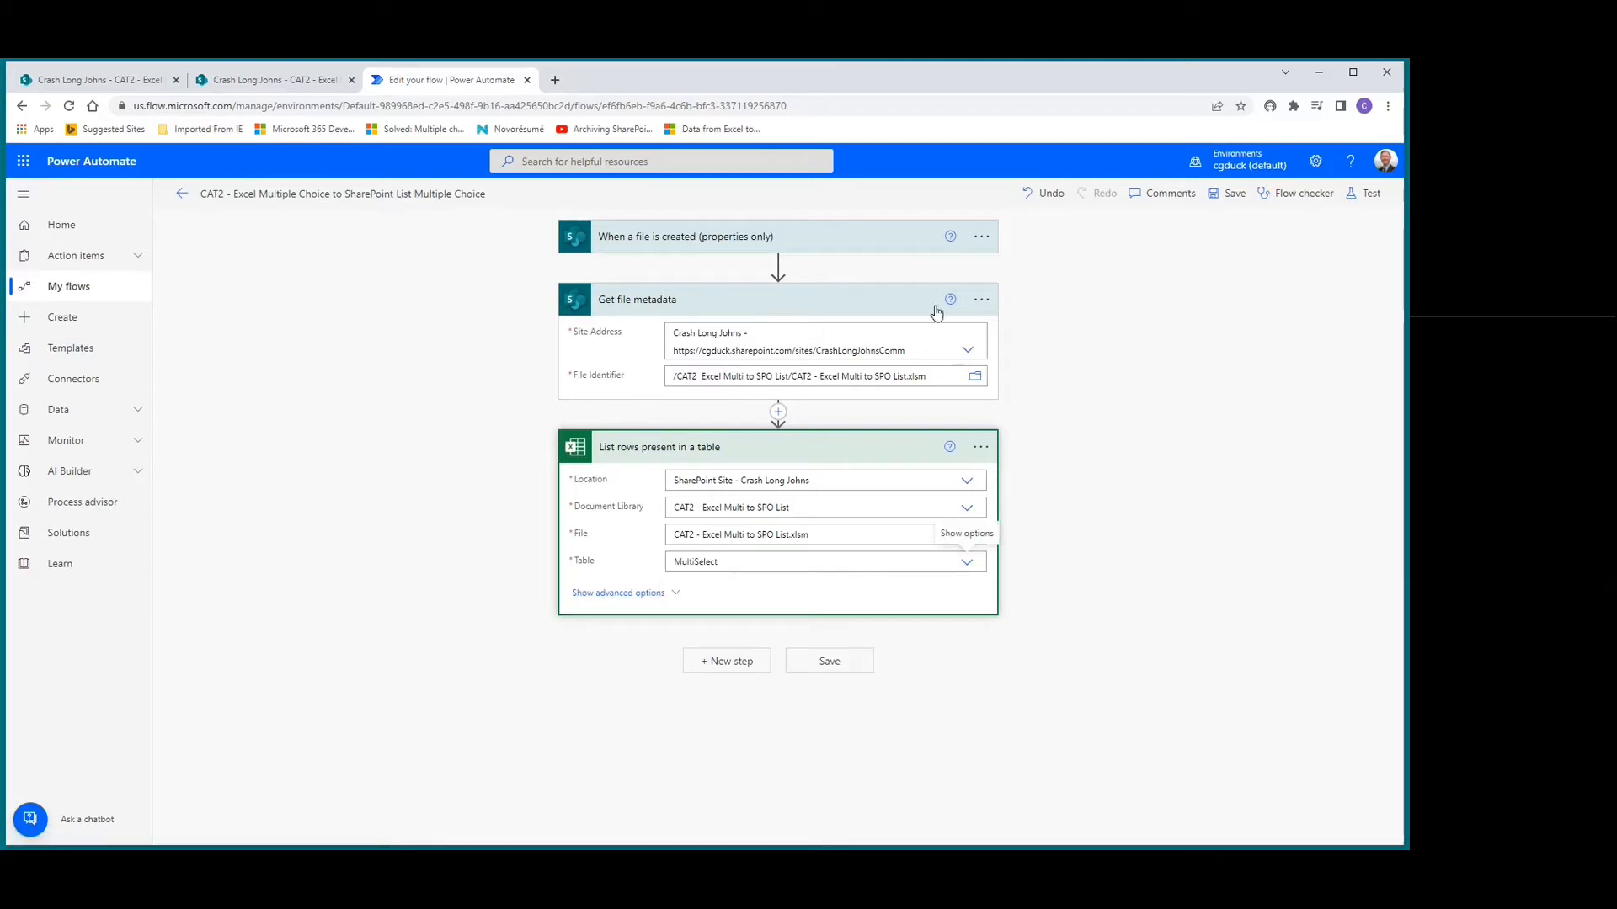
# Delete the Get file metadata action from the flow.
pyautogui.click(981, 300)
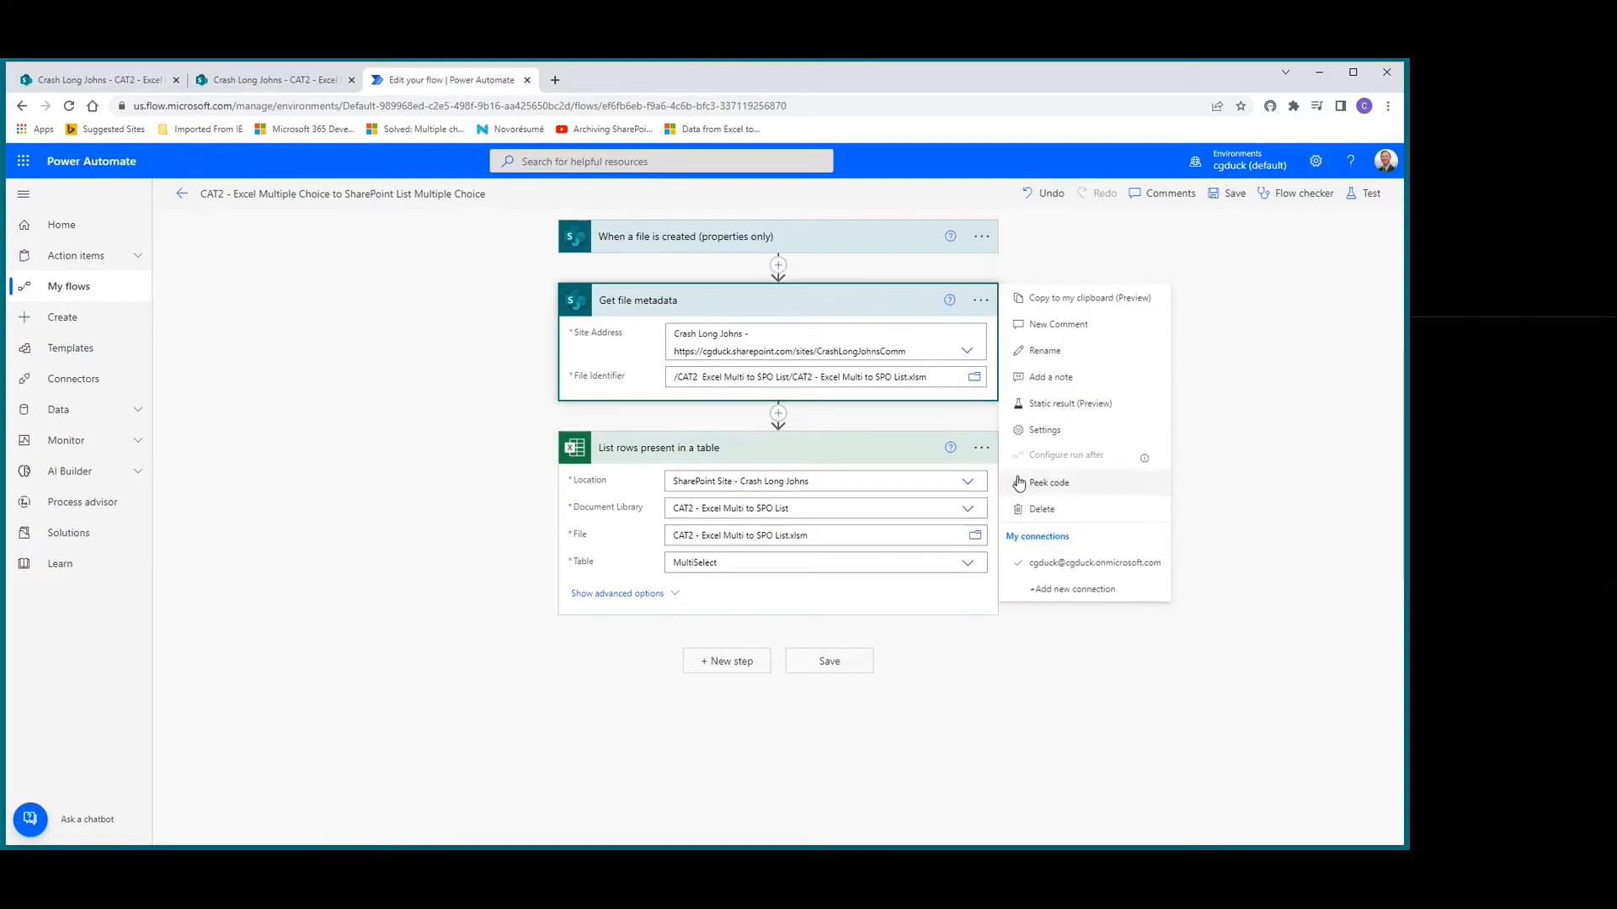
pyautogui.click(1034, 509)
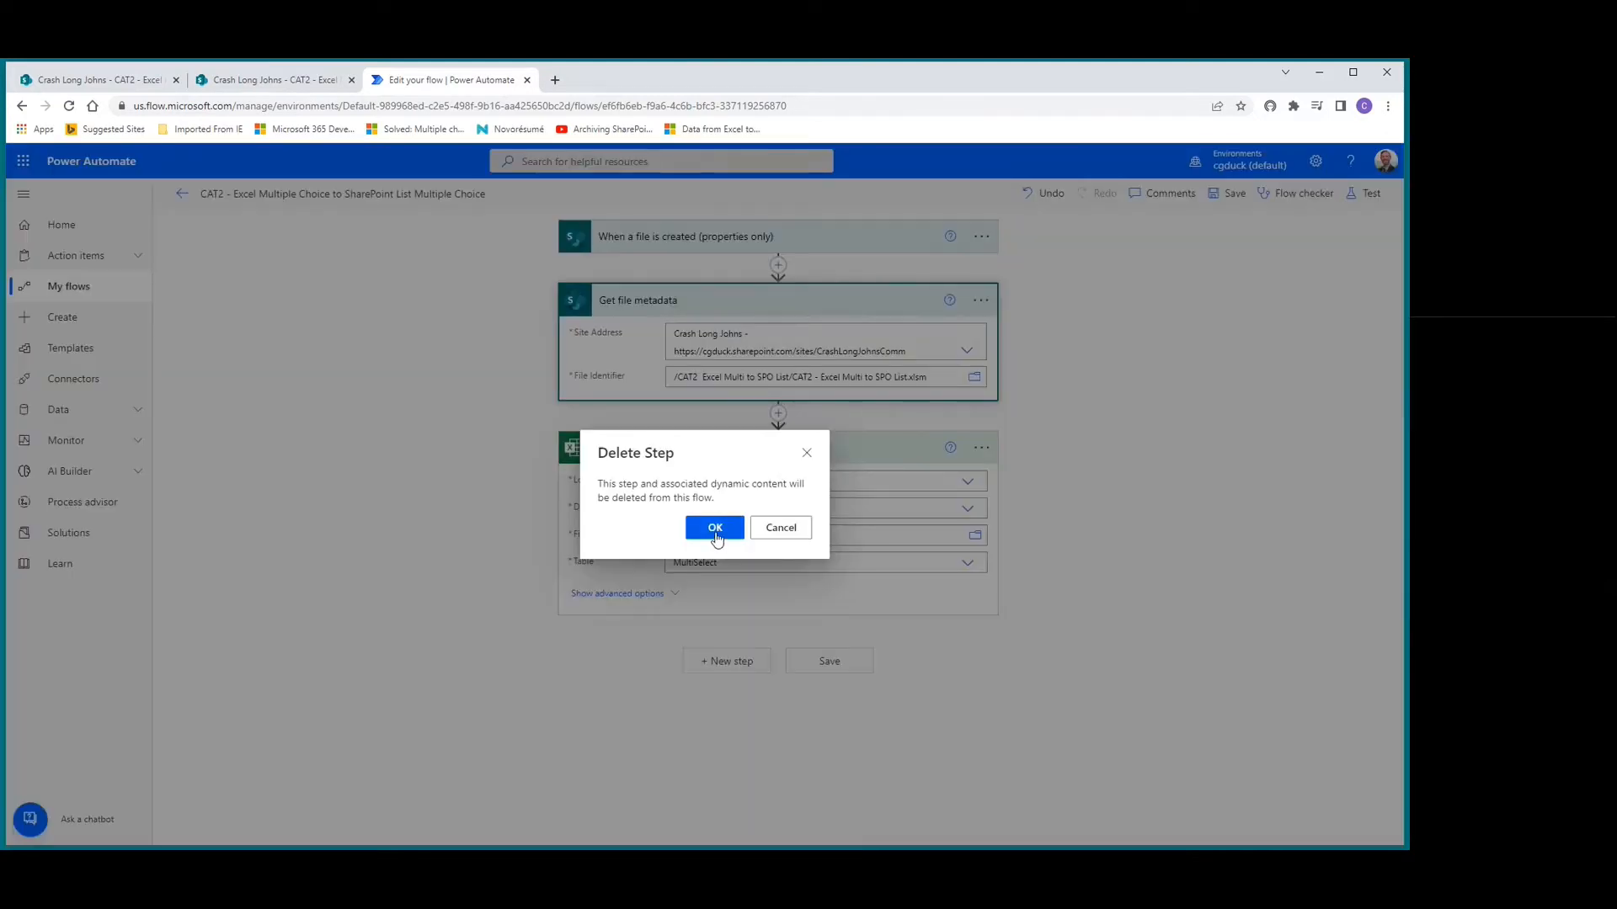
pyautogui.click(715, 529)
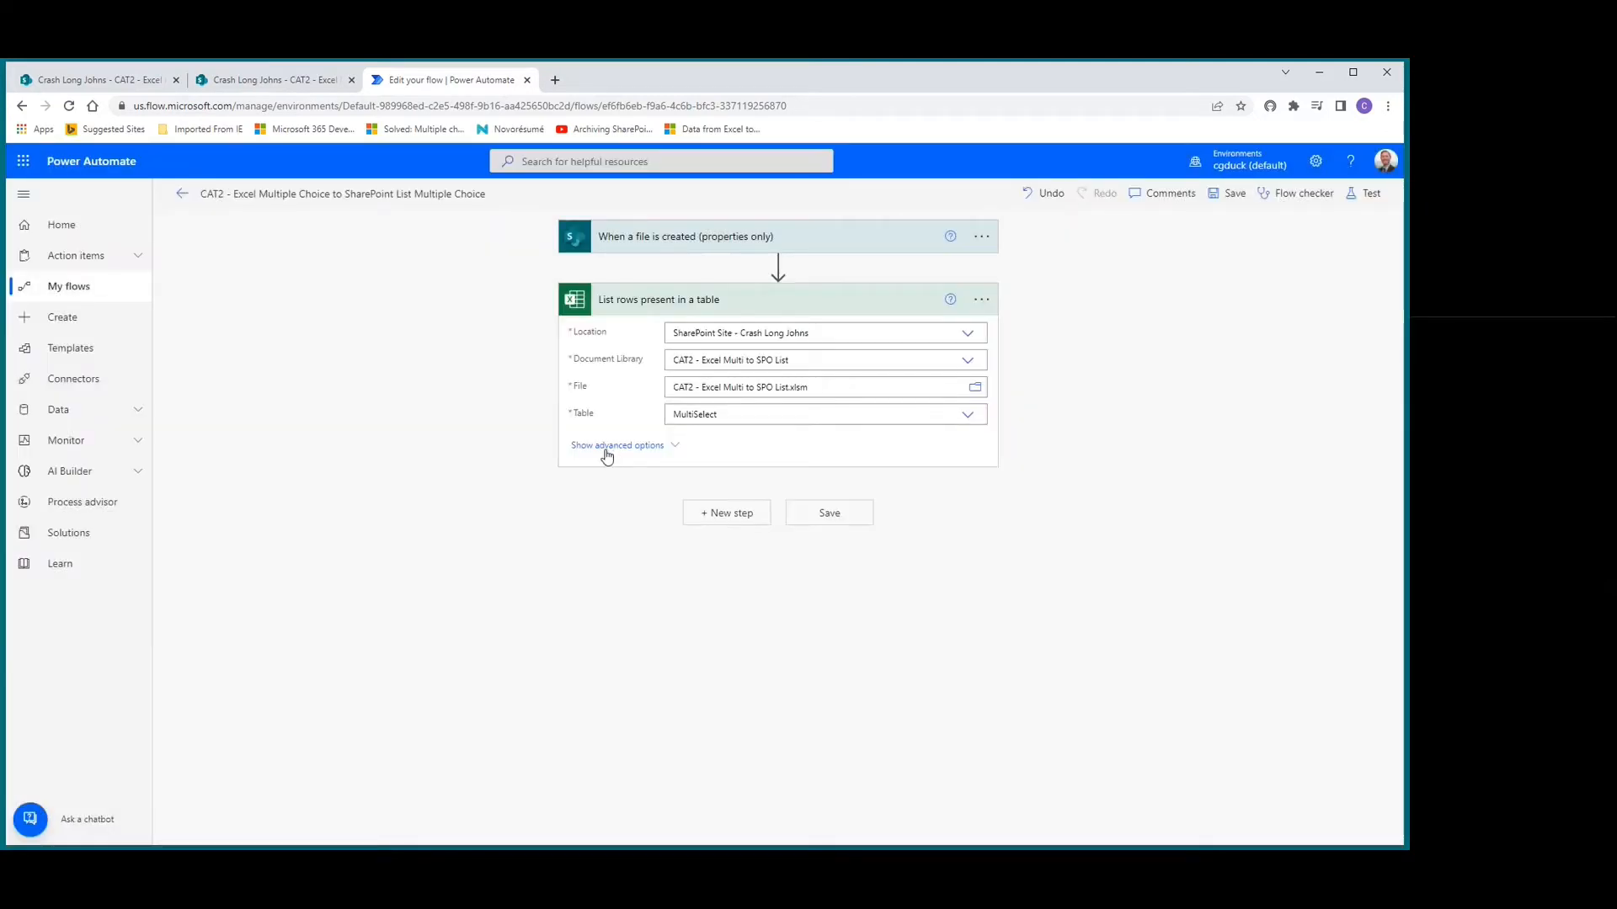
# Add a Compose action after the List rows action and rename it Compose - Bike Selection.
pyautogui.click(717, 515)
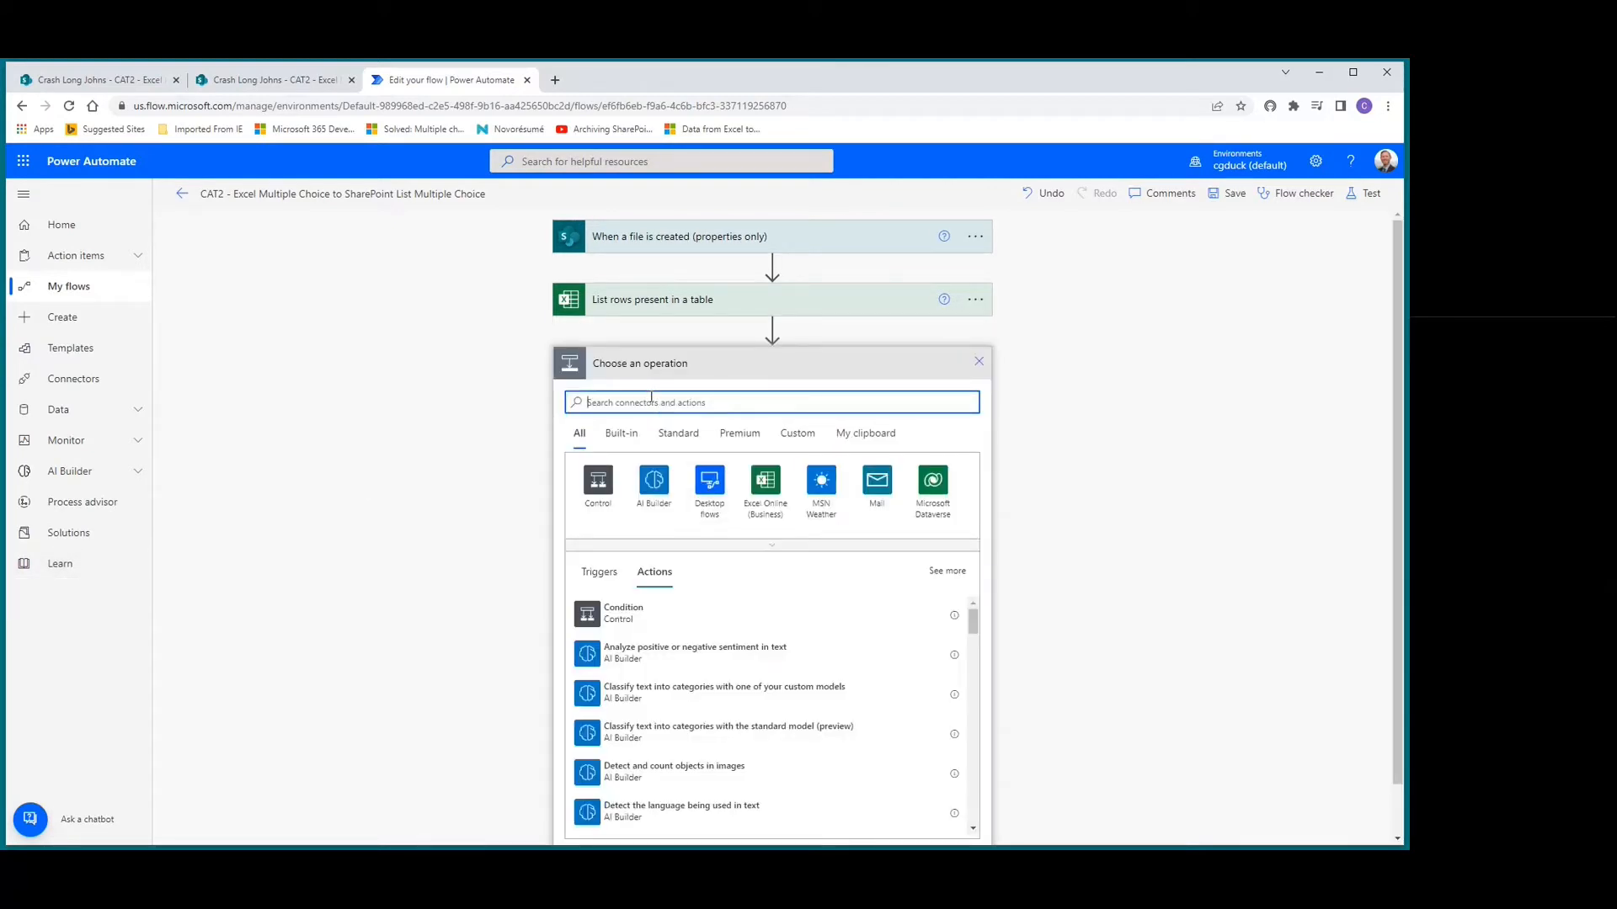
pyautogui.write('compose')
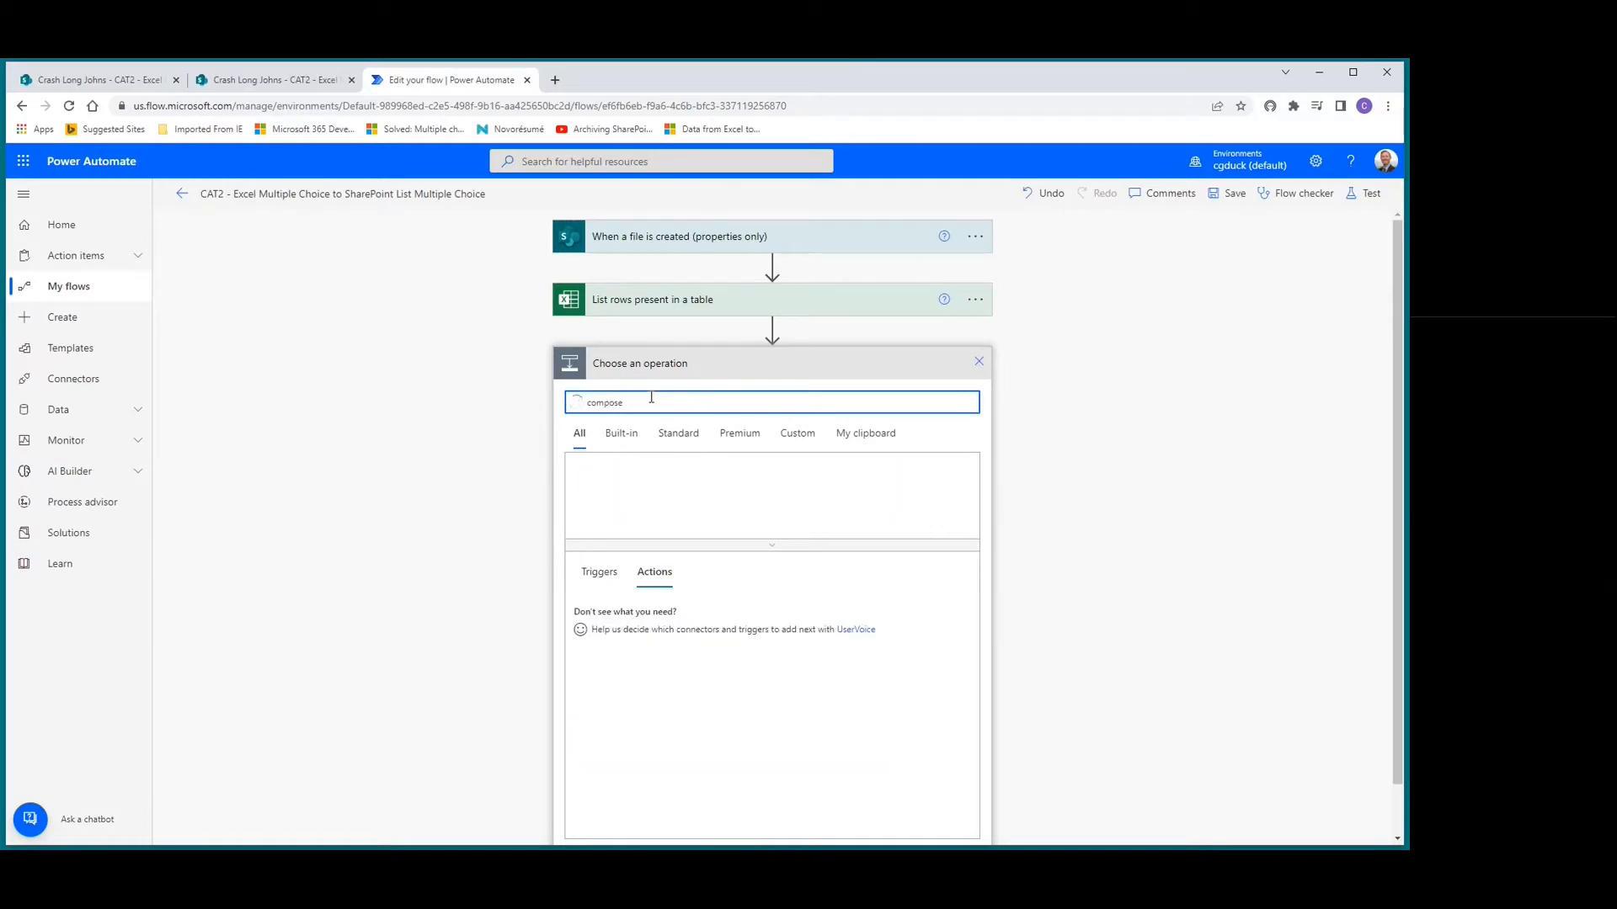
pyautogui.click(626, 615)
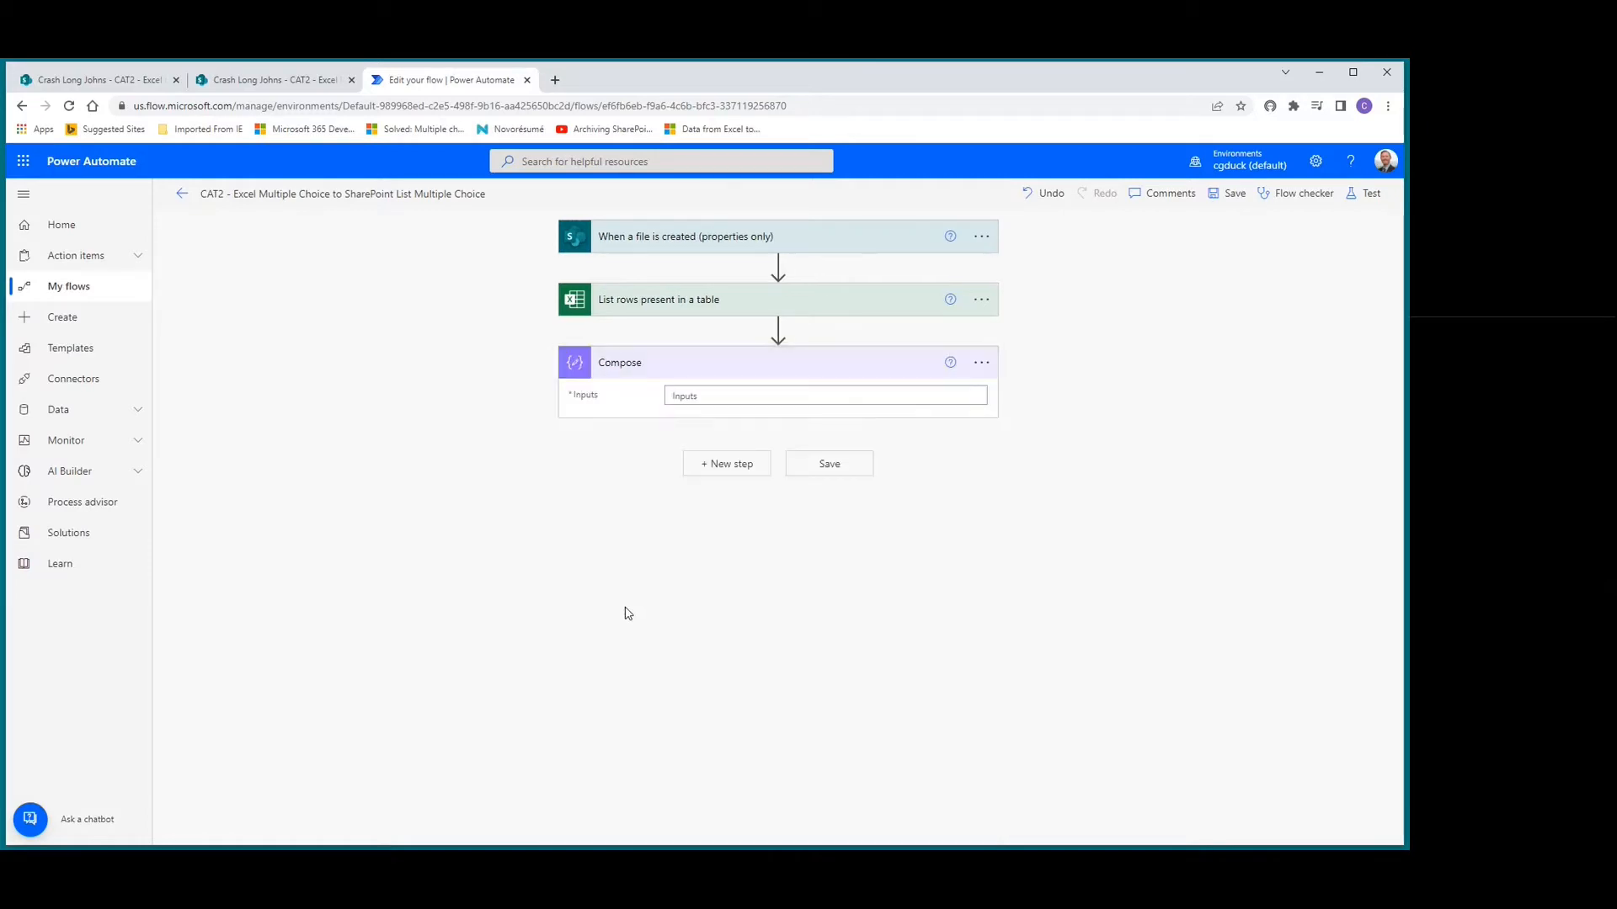
pyautogui.click(688, 395)
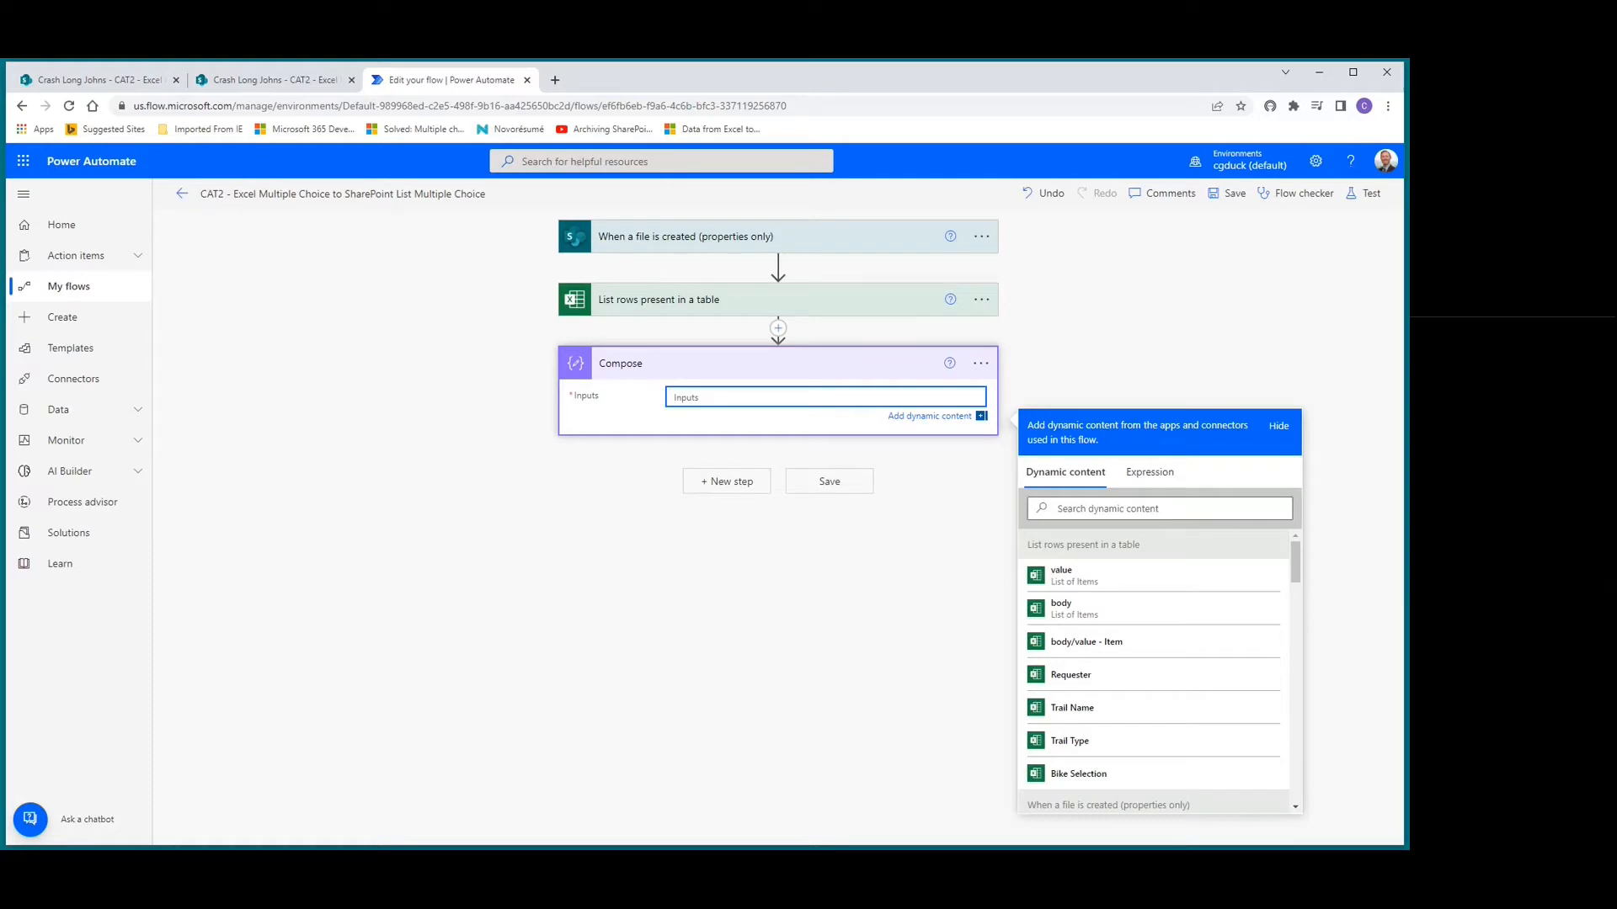
pyautogui.click(982, 364)
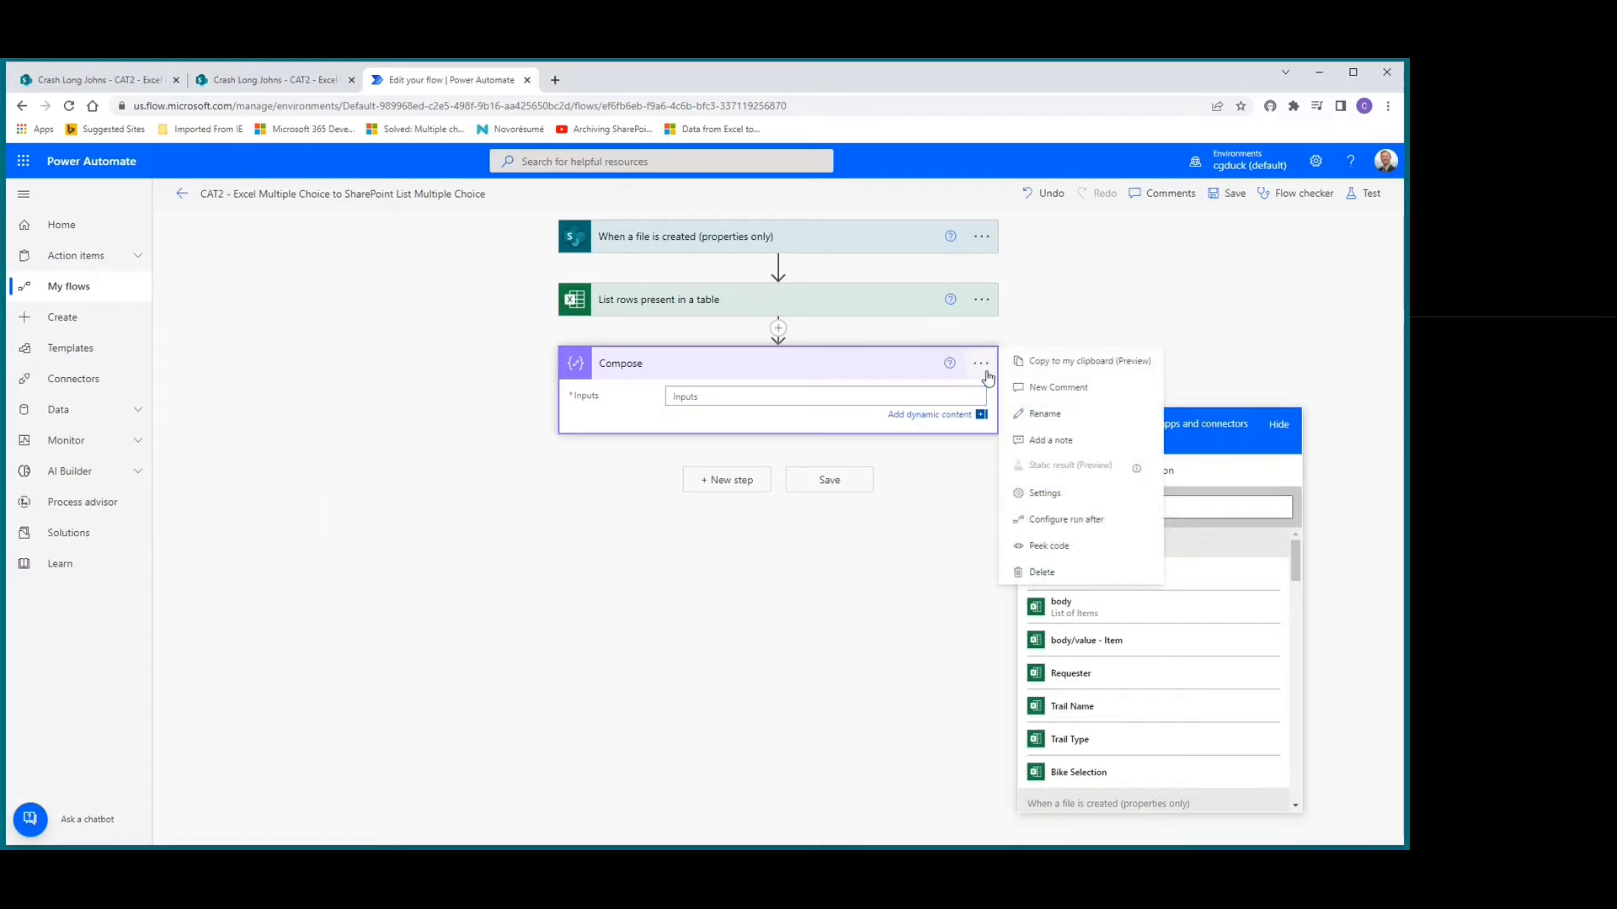
pyautogui.click(1045, 413)
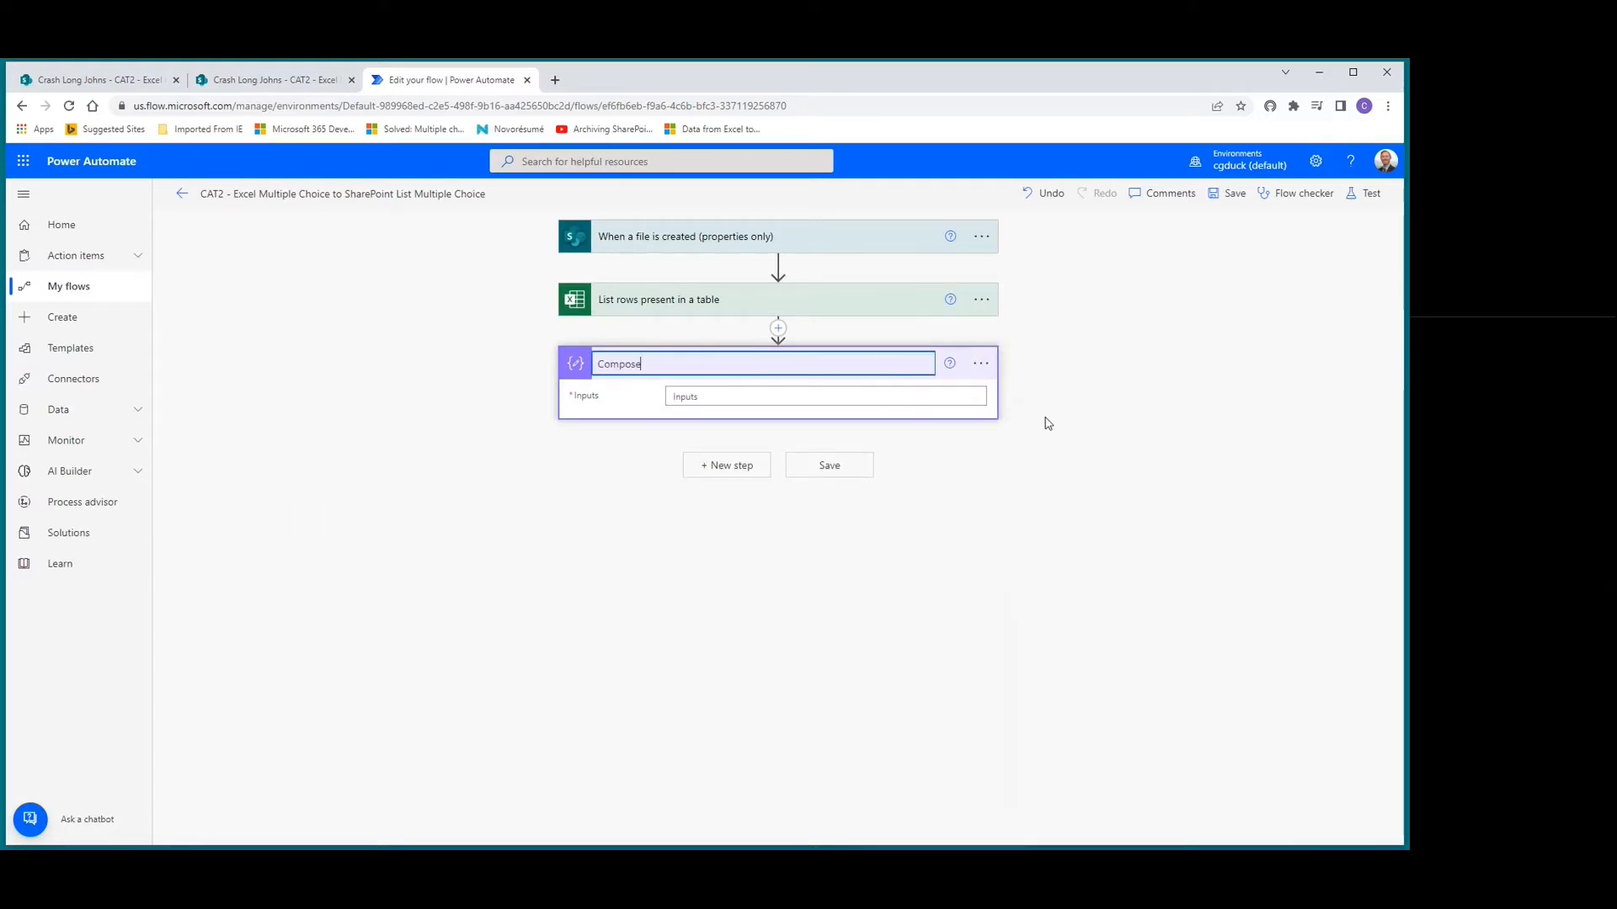
pyautogui.write('- Bike Selection')
# Set the Inputs of Compose - Bike Selection to the Bike Selection dynamic content from the List rows action.
pyautogui.click(880, 398)
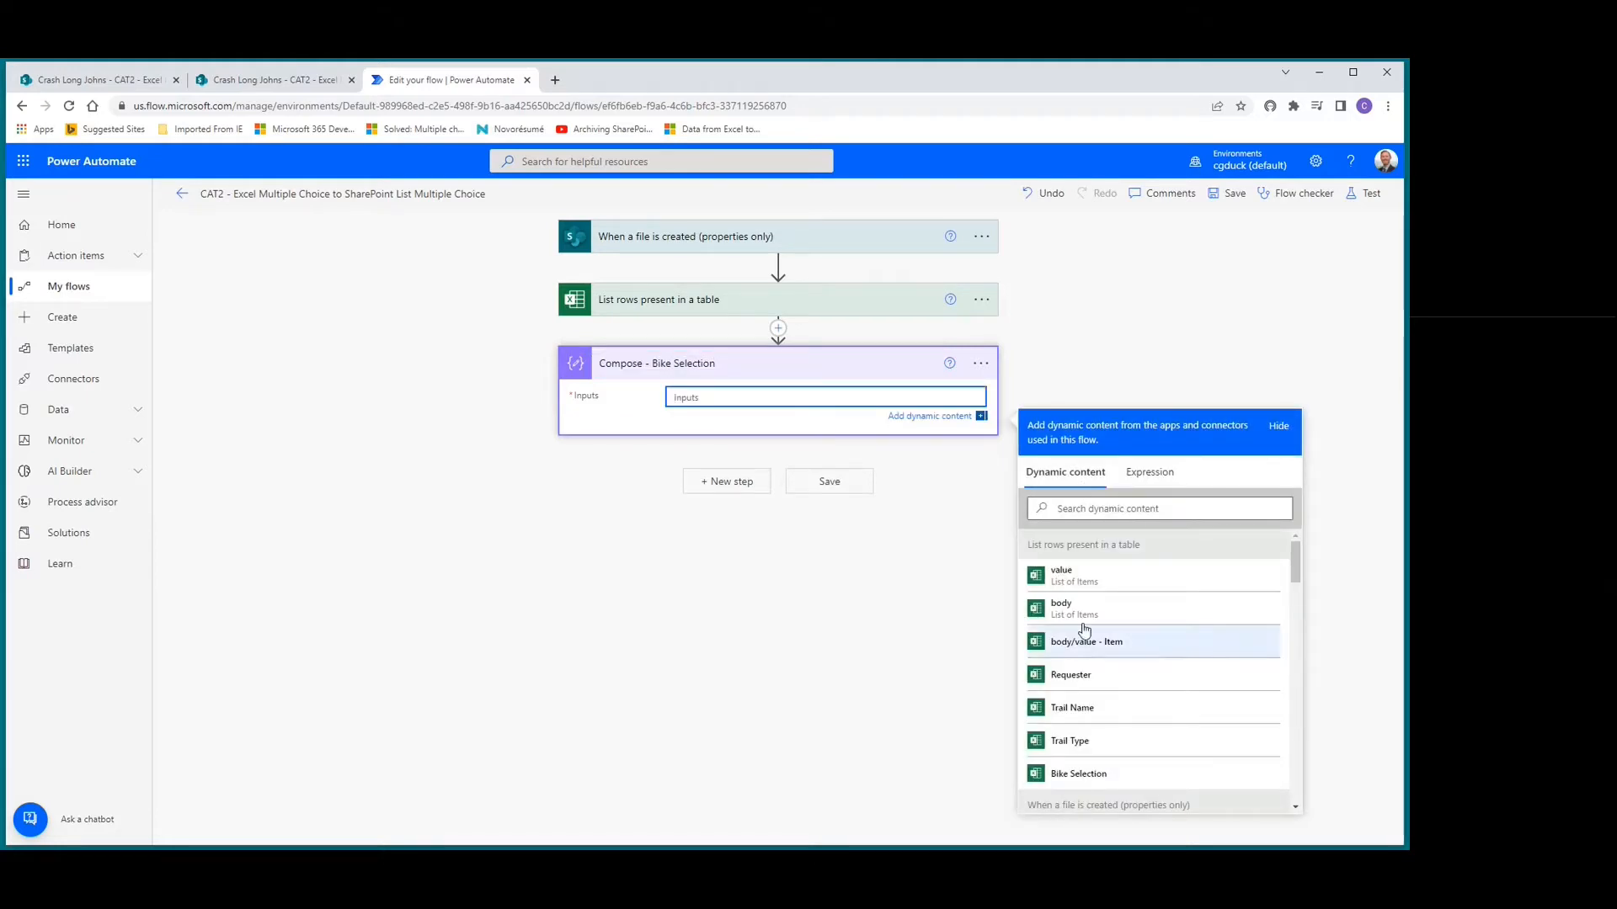
pyautogui.click(1068, 509)
pyautogui.write('bike')
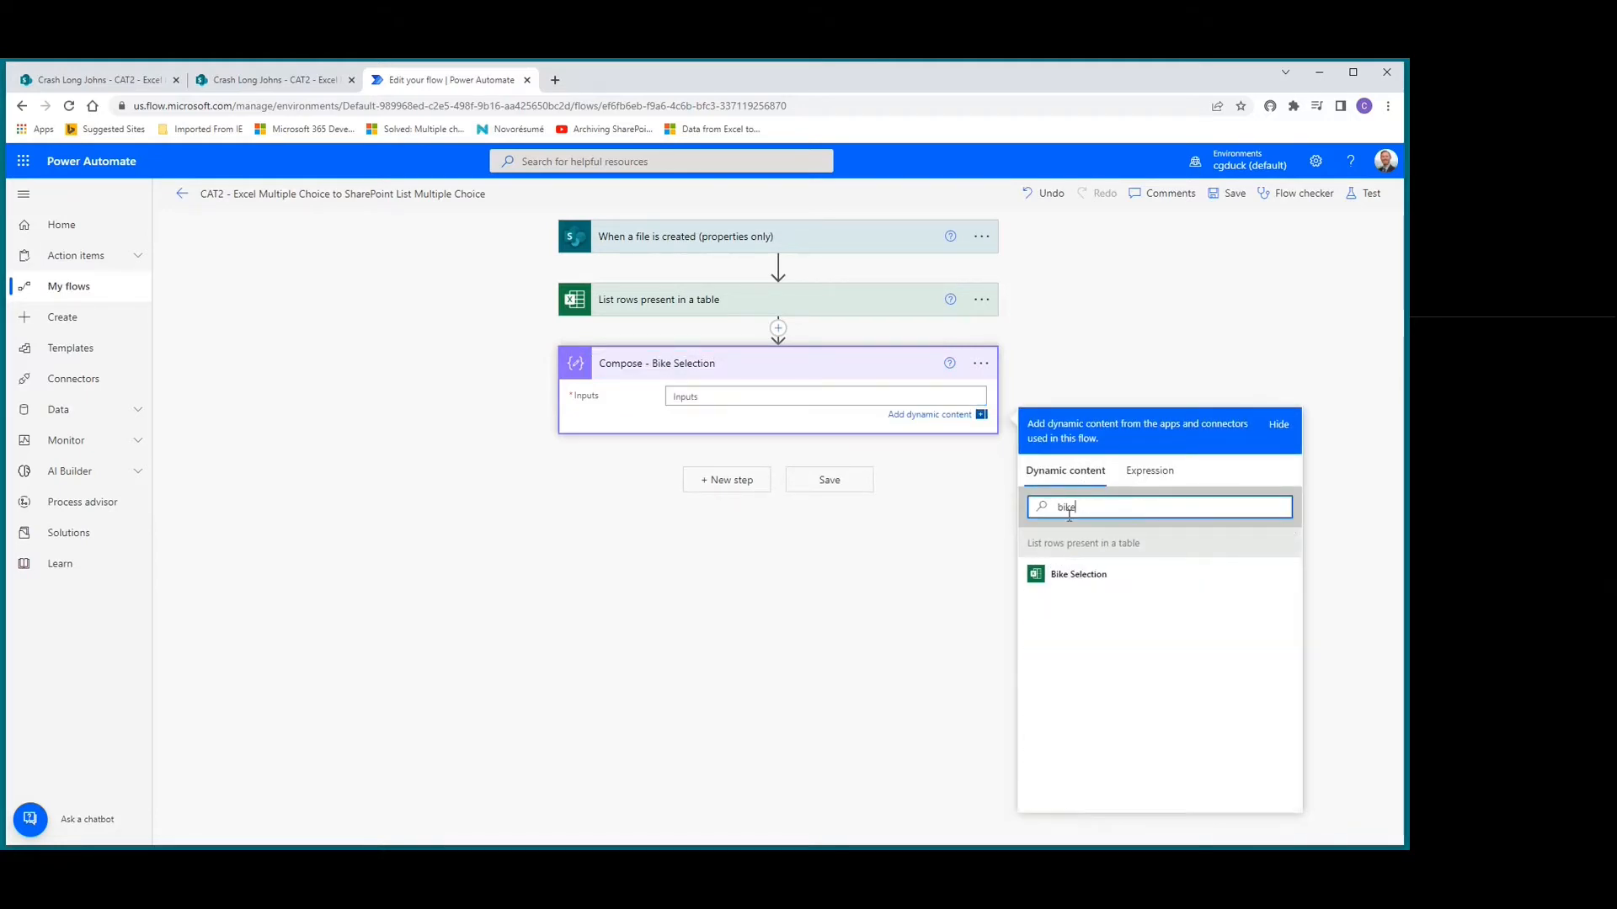
pyautogui.click(1076, 578)
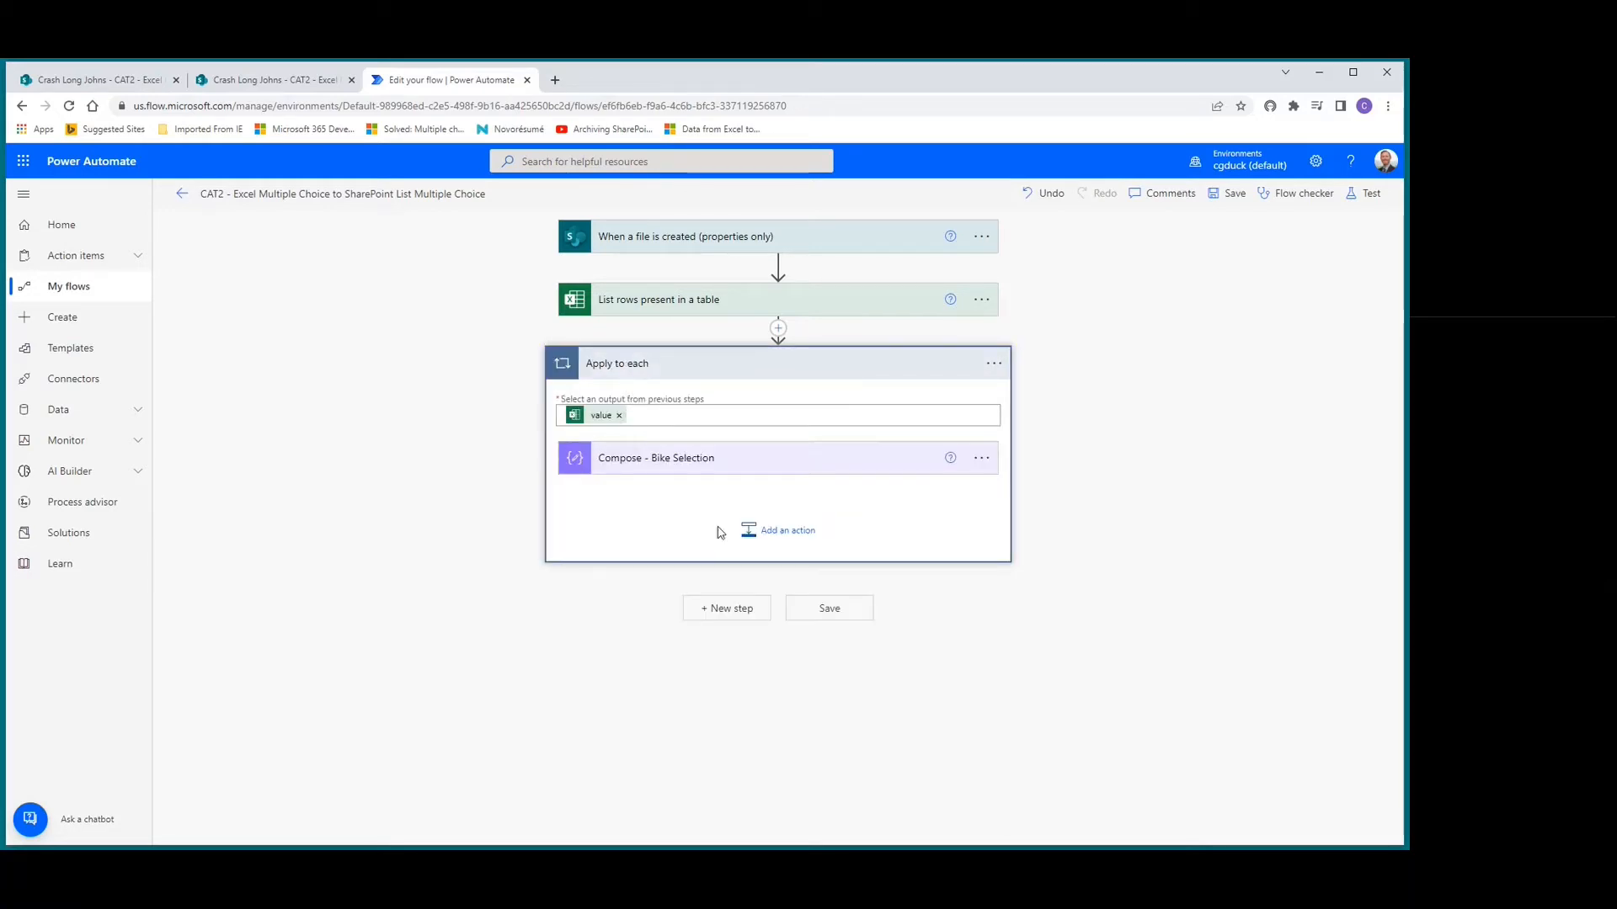
# Add a second Compose action inside the Apply to each loop, below Compose - Bike Selection.
pyautogui.click(785, 538)
pyautogui.write('compose')
pyautogui.click(631, 762)
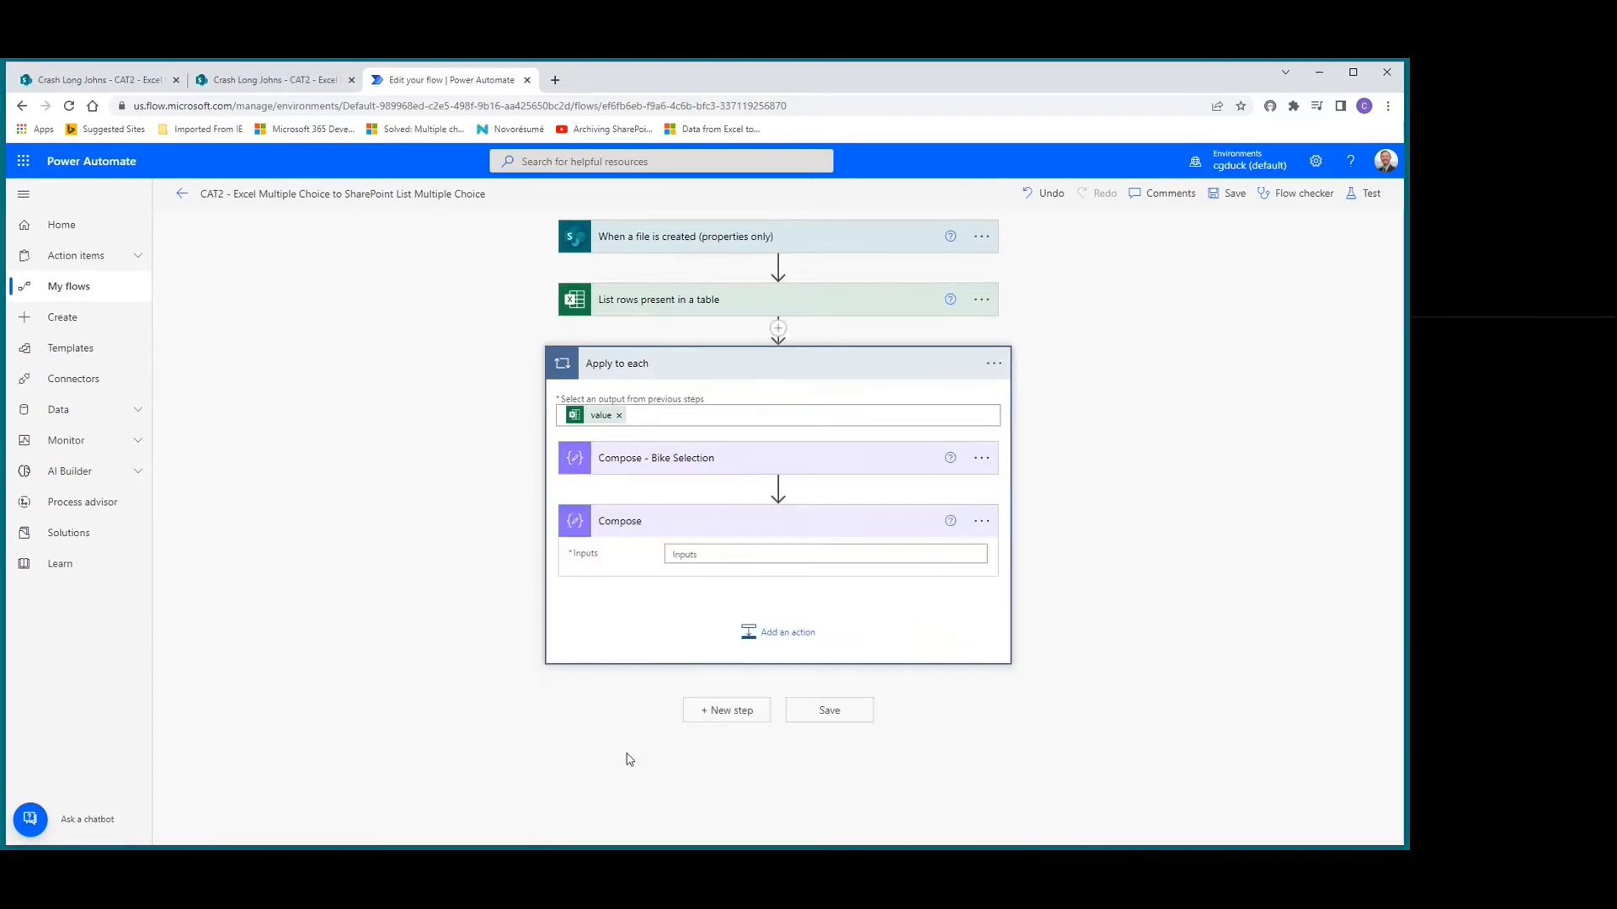
# Rename the second Compose action in the loop as Compose - Split Bike Selection.
pyautogui.click(980, 523)
pyautogui.click(1034, 572)
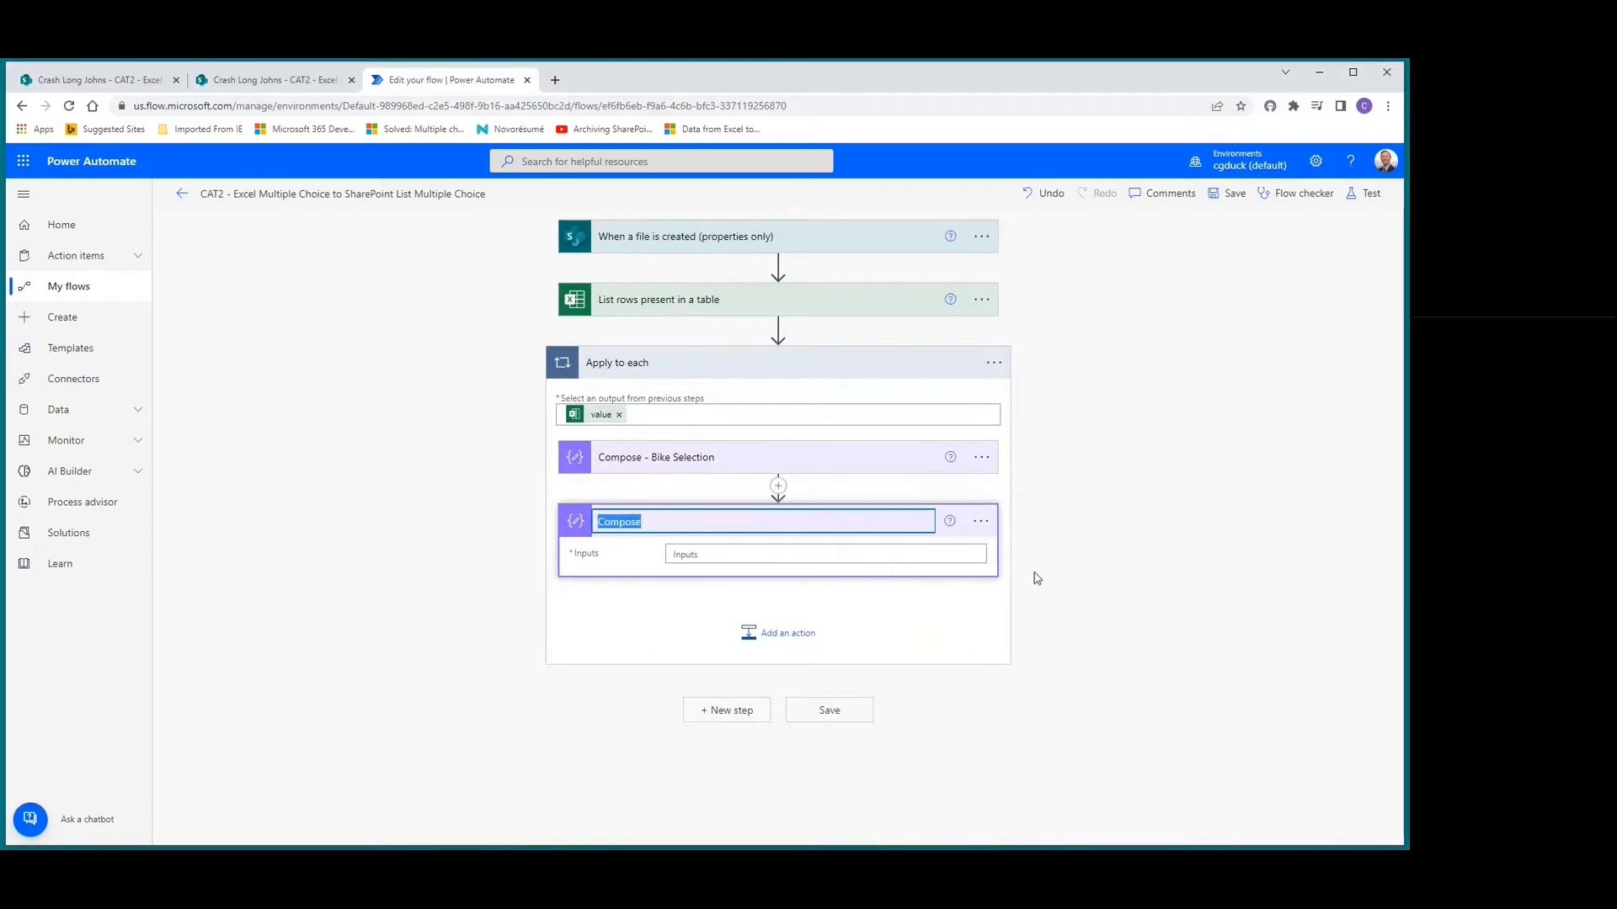
pyautogui.press('End')
pyautogui.write('-')
pyautogui.write(' Bike')
pyautogui.press('BackSpace')
pyautogui.press('BackSpace')
pyautogui.press('BackSpace')
pyautogui.write('S')
pyautogui.press('BackSpace')
pyautogui.press('BackSpace')
pyautogui.press('BackSpace')
pyautogui.write('S')
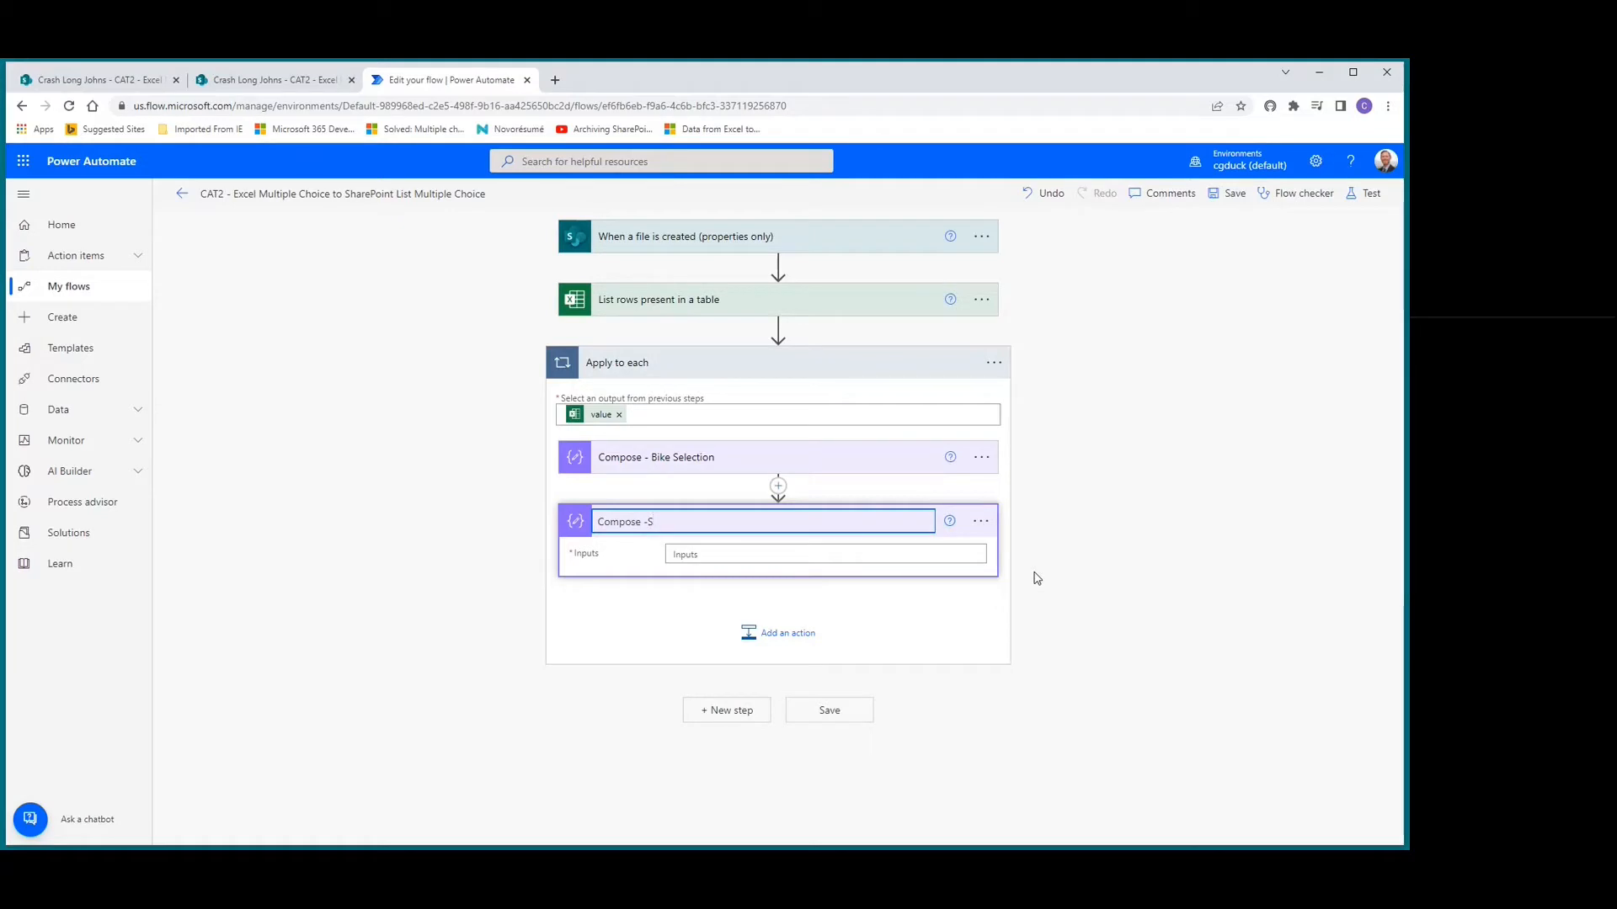
pyautogui.press('BackSpace')
pyautogui.write('Split Bike Selection')
# Consult the Notepad notes and start a split() expression for the Inputs of Compose - Split Bike Selection, containing the Outputs of Compose - Bike Selection.
pyautogui.click(794, 555)
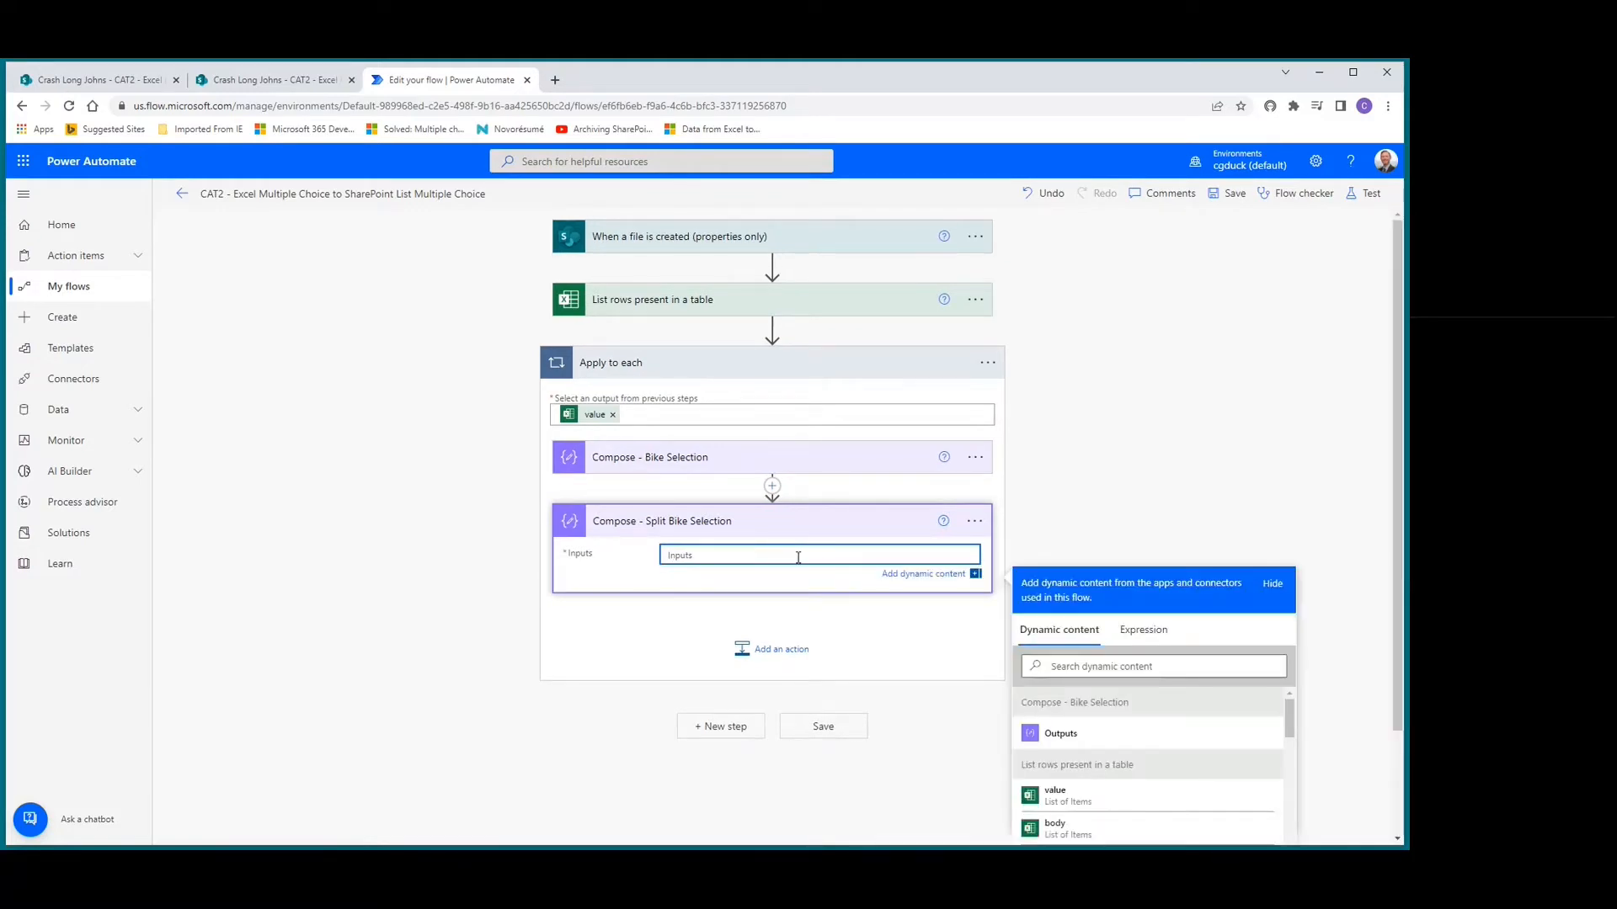
pyautogui.hotkey('alt', 'Tab')
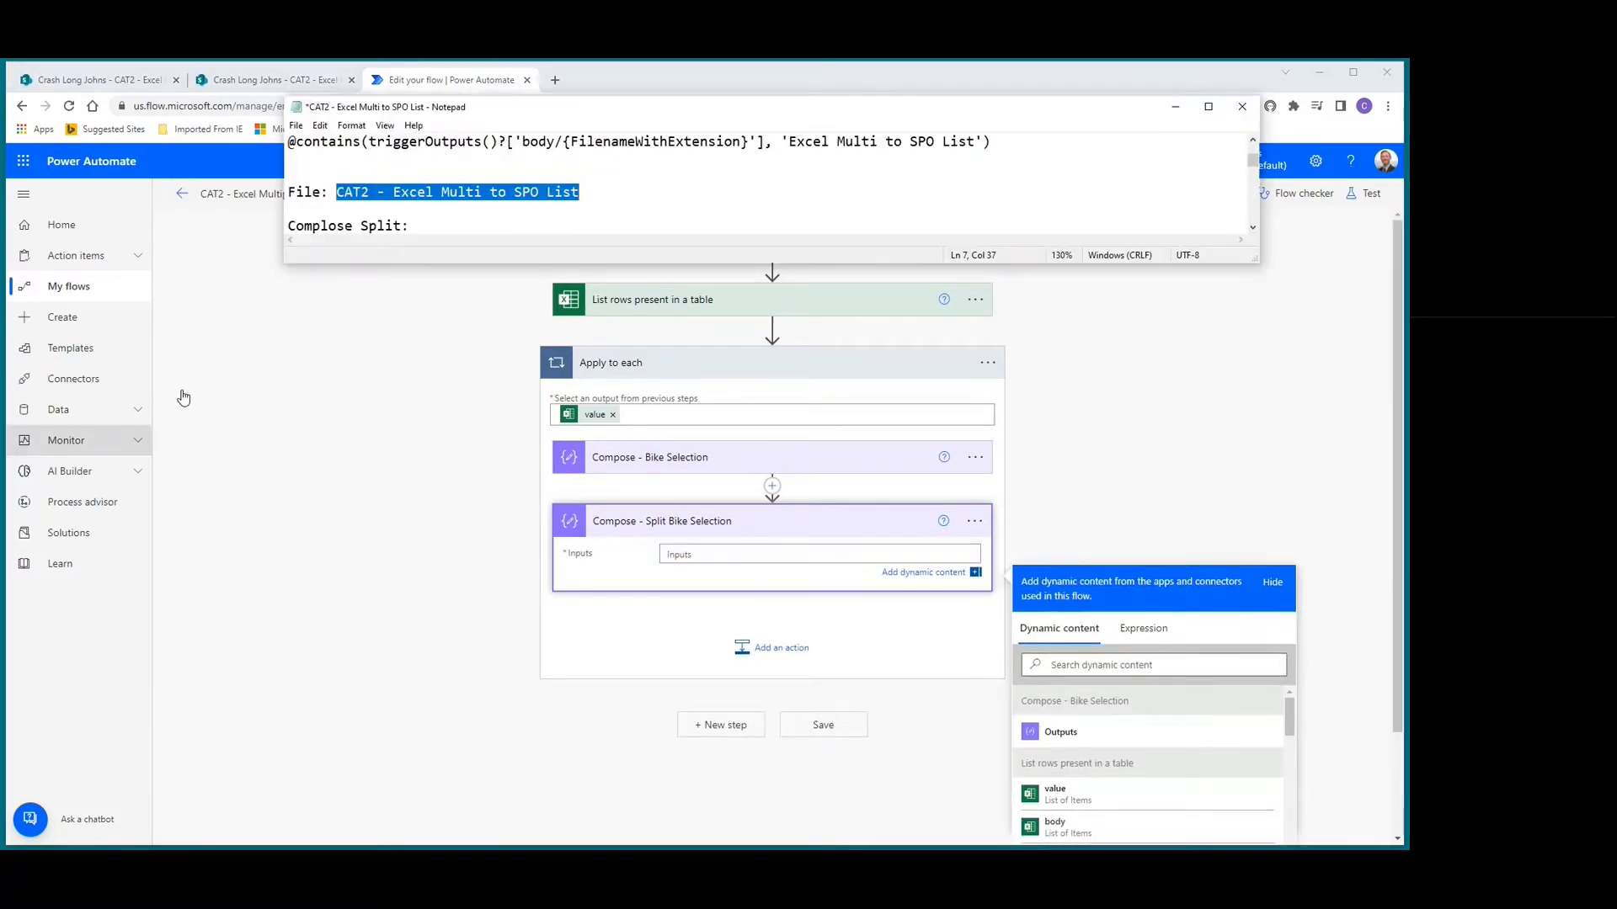
pyautogui.scroll(-1, 421, 185)
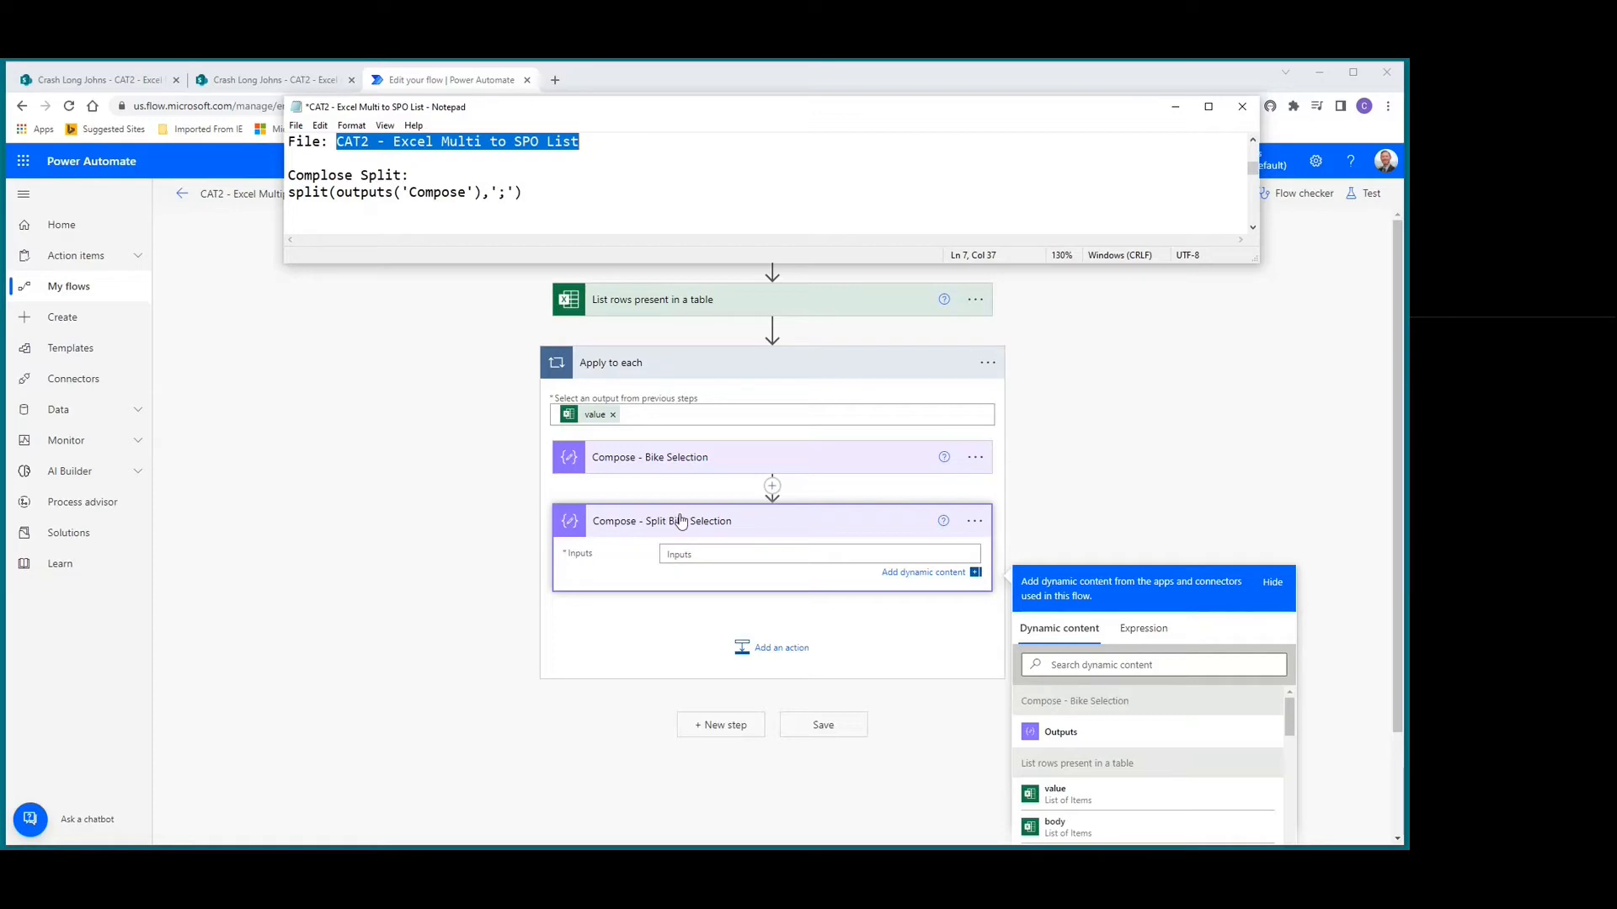
pyautogui.click(807, 553)
pyautogui.click(1142, 633)
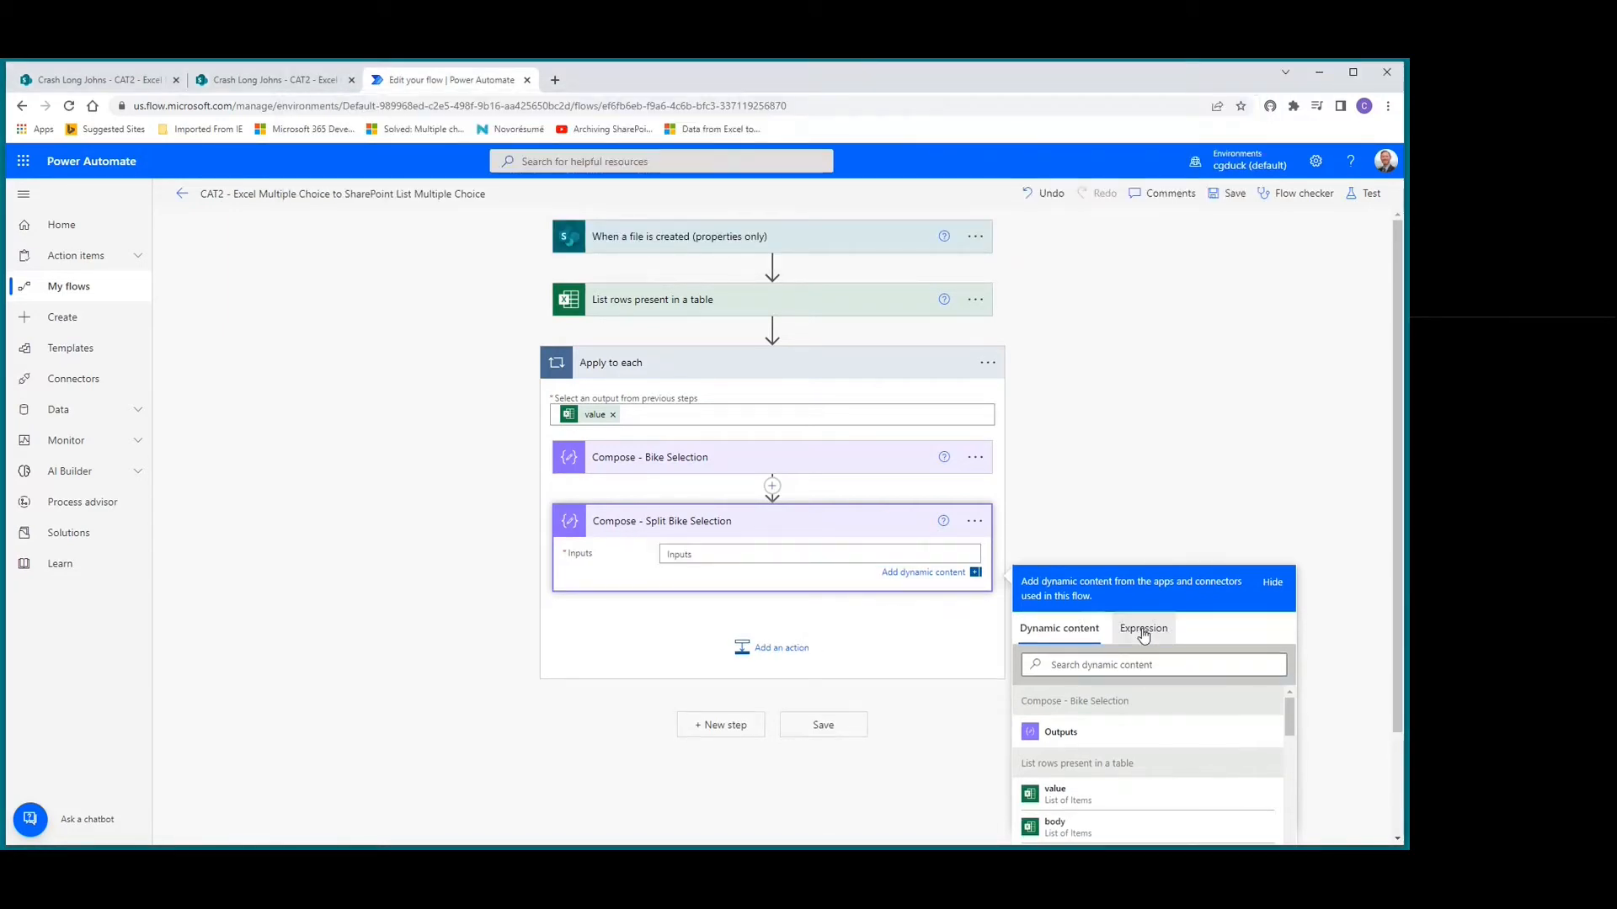
pyautogui.write('split')
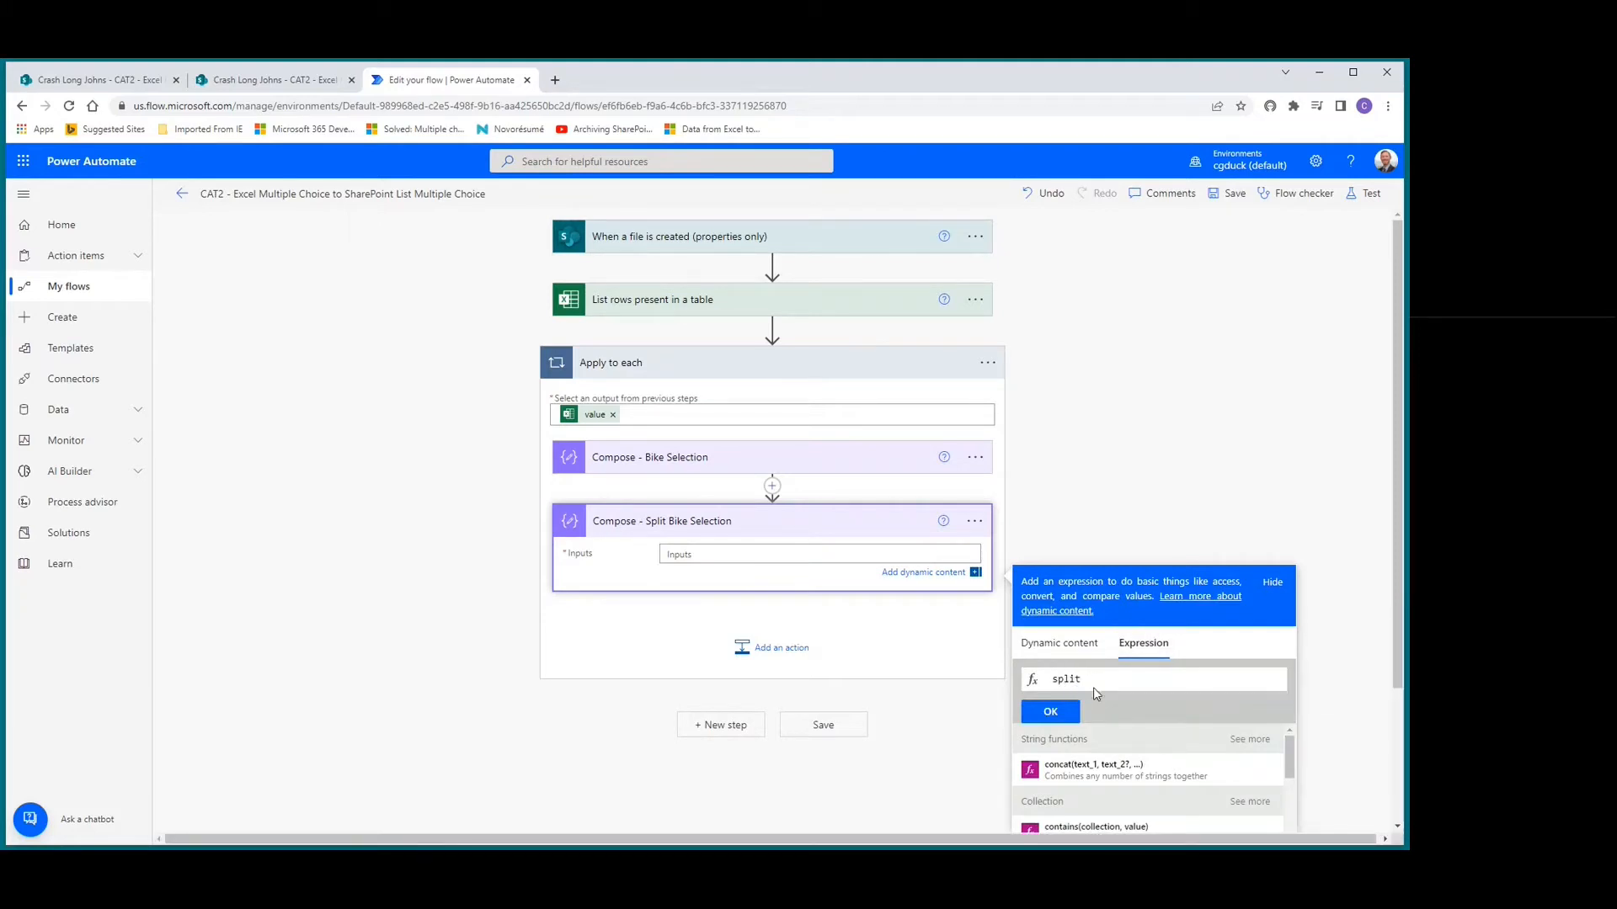
pyautogui.write('()')
pyautogui.click(1087, 678)
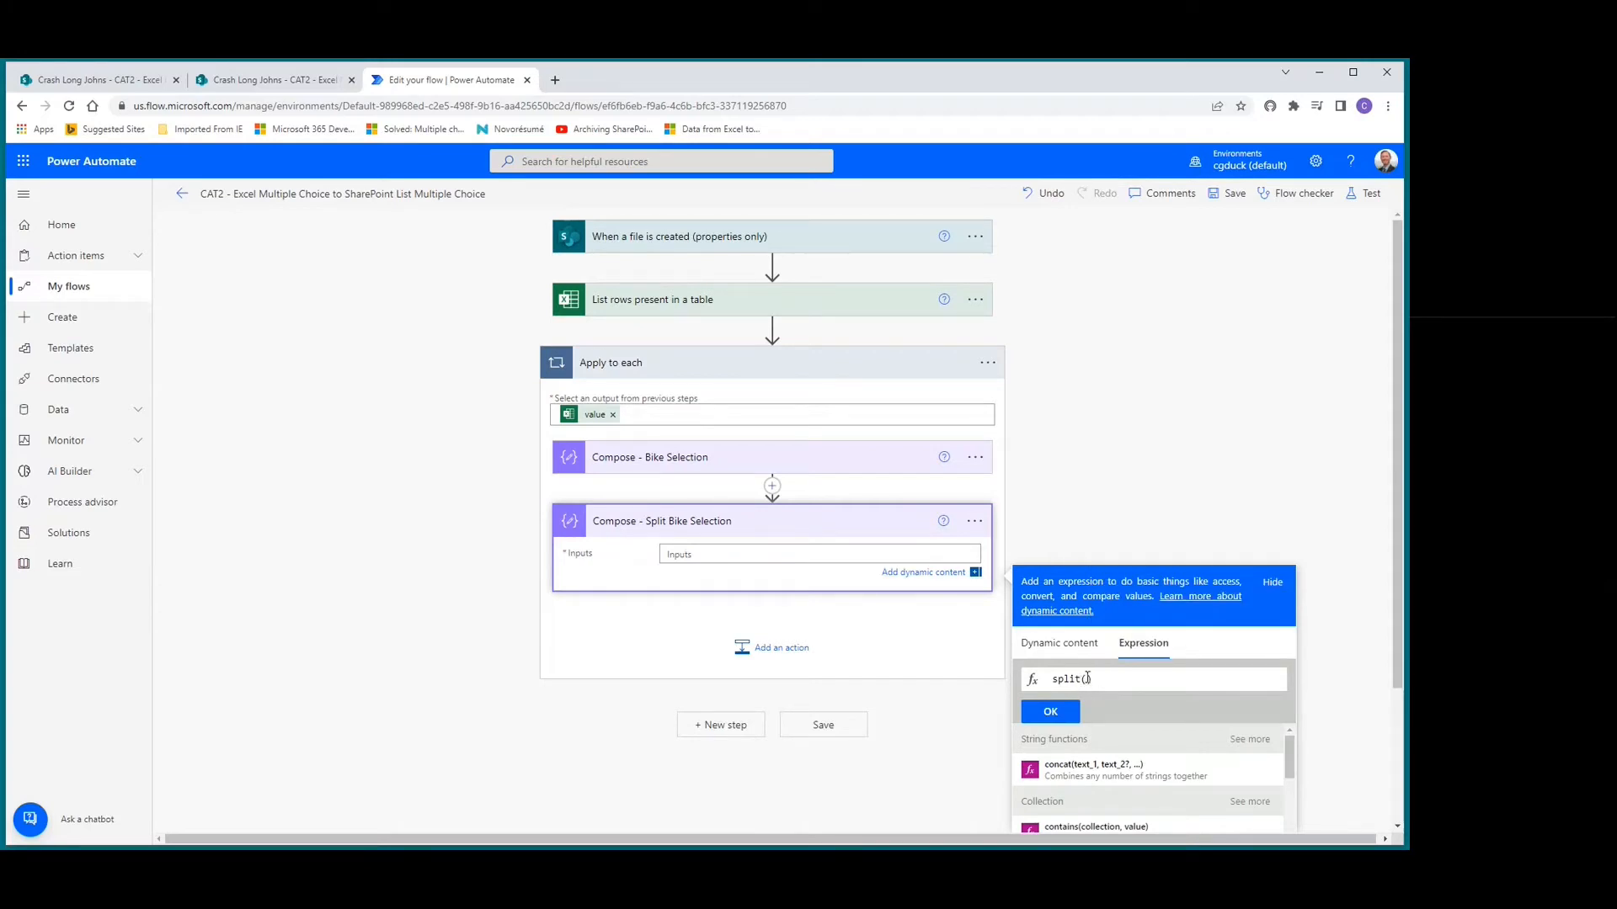
pyautogui.click(1063, 643)
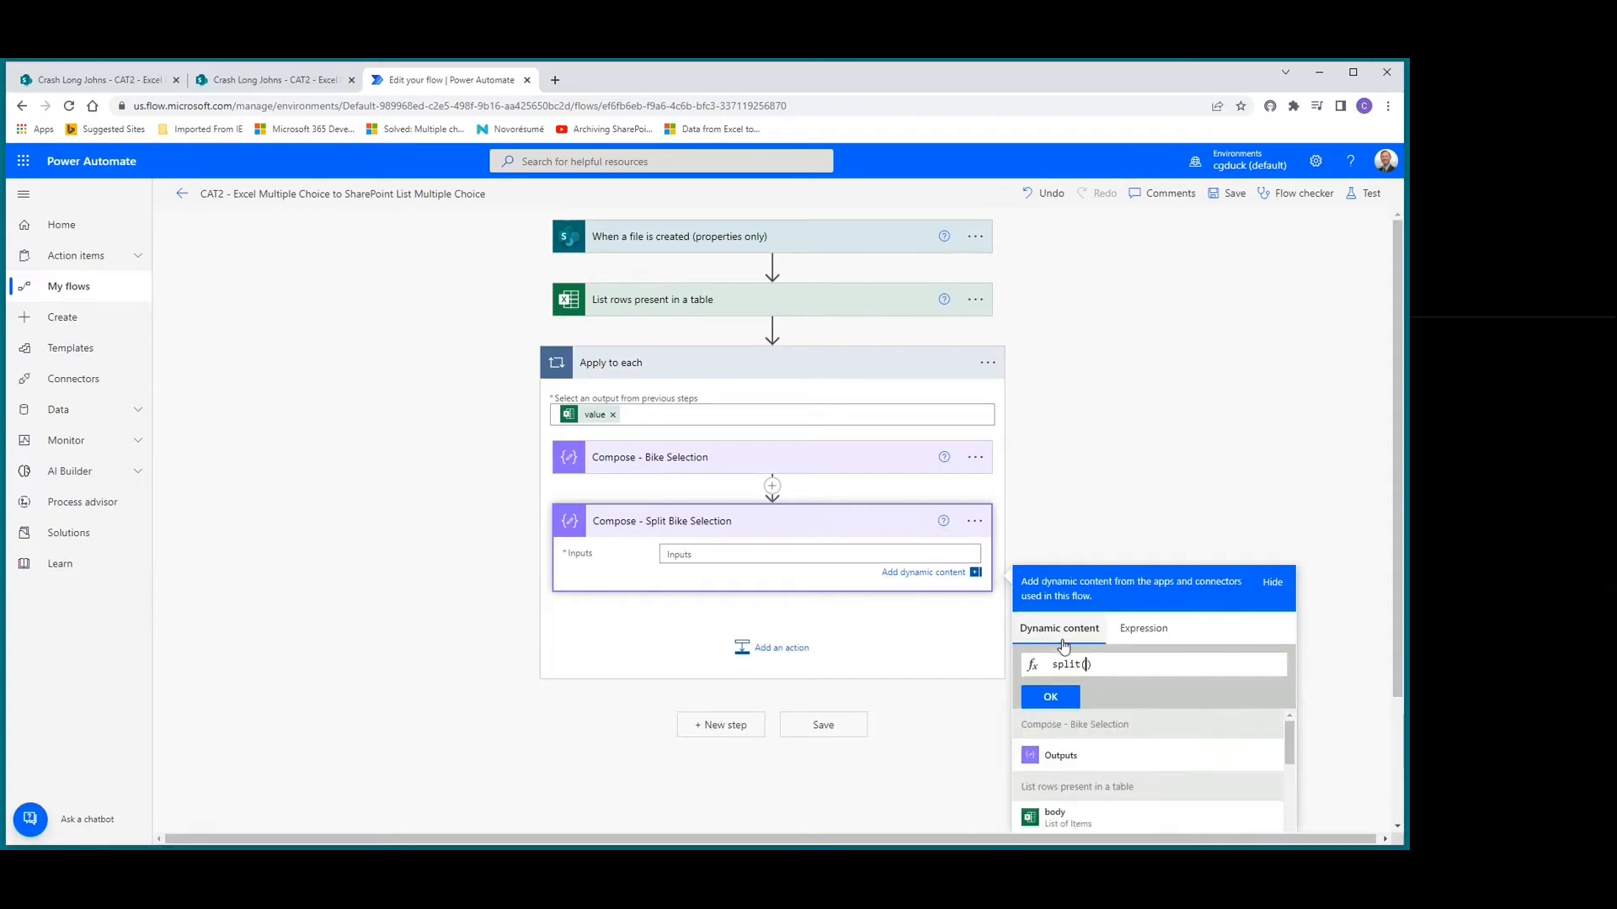
pyautogui.click(1068, 762)
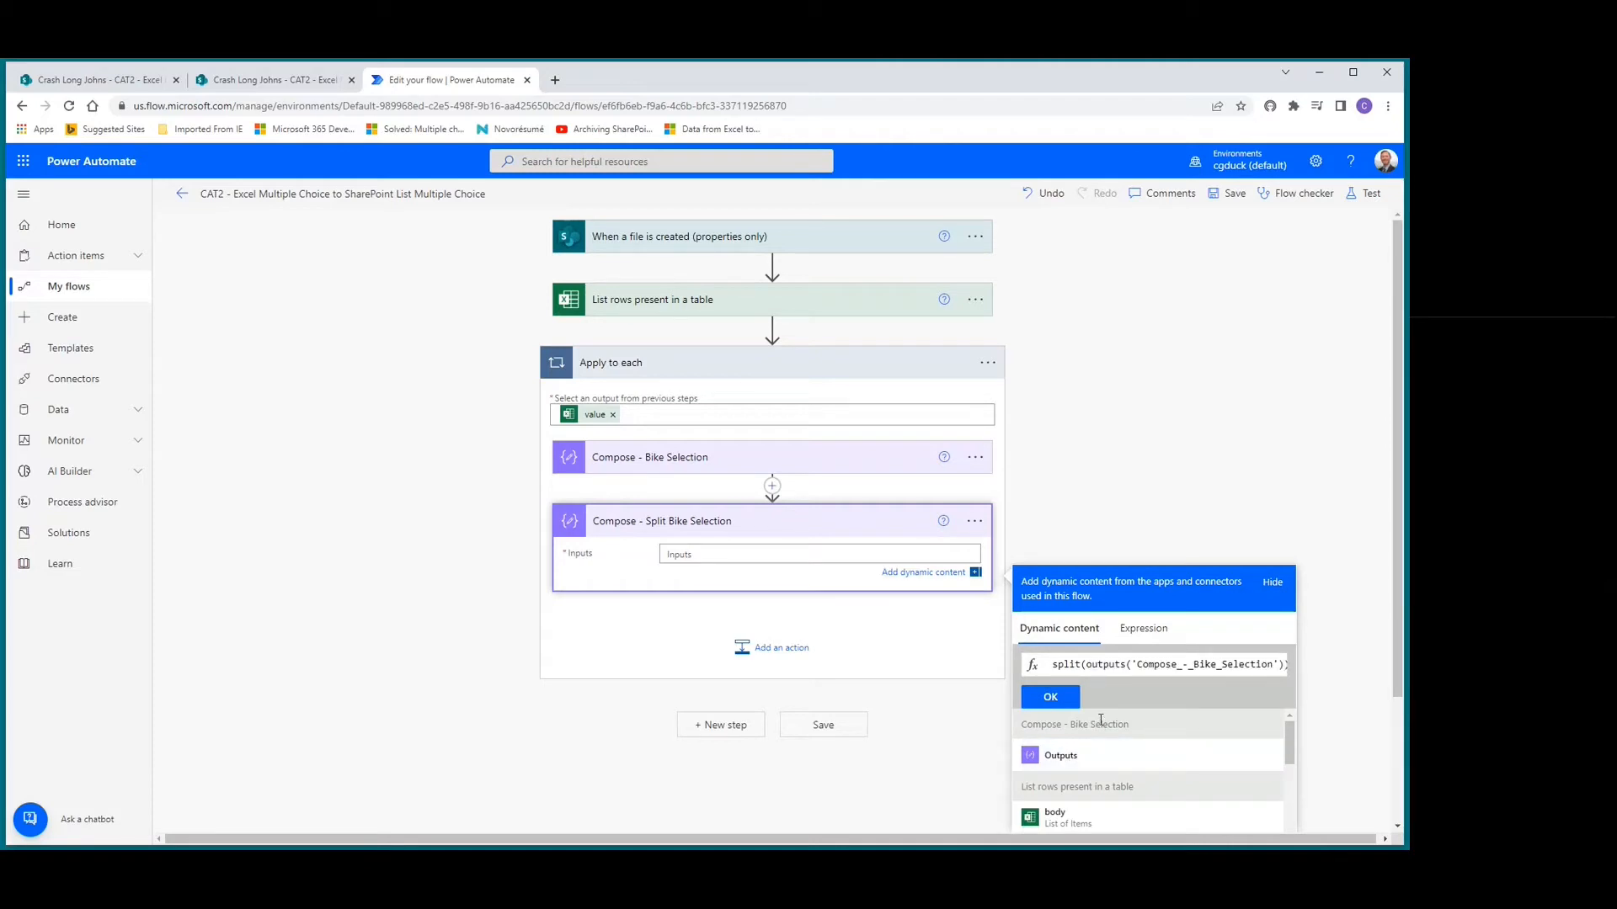
# Complete the split expression with ';' as the separator, apply it to the Inputs and collapse Compose - Split Bike Selection.
pyautogui.press('End')
pyautogui.write(',')
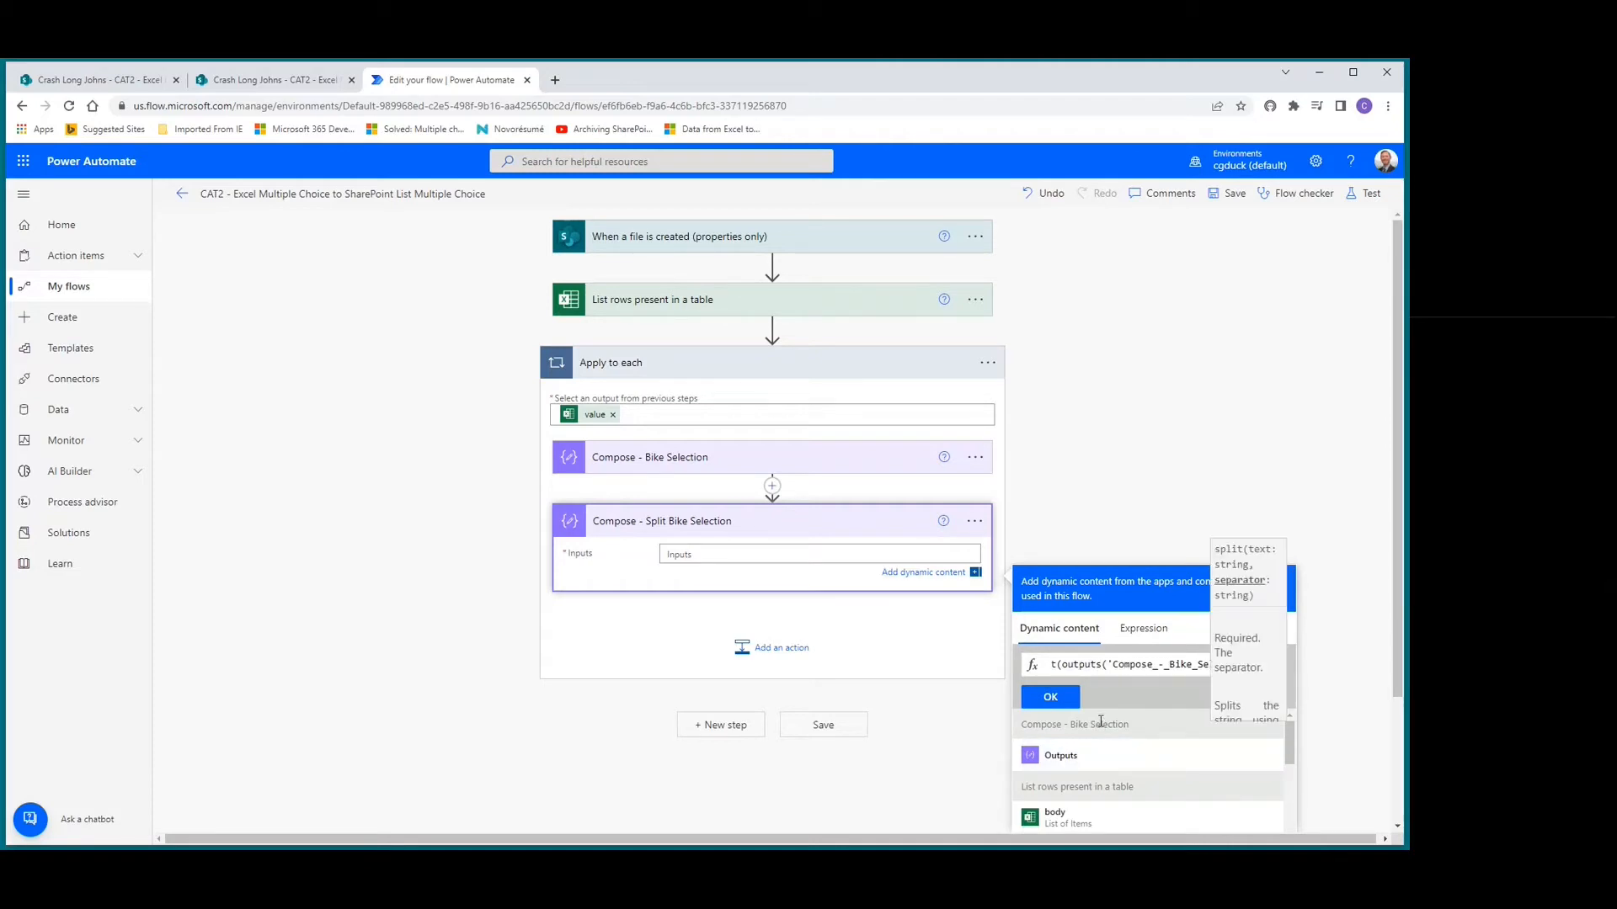
pyautogui.write("'),")
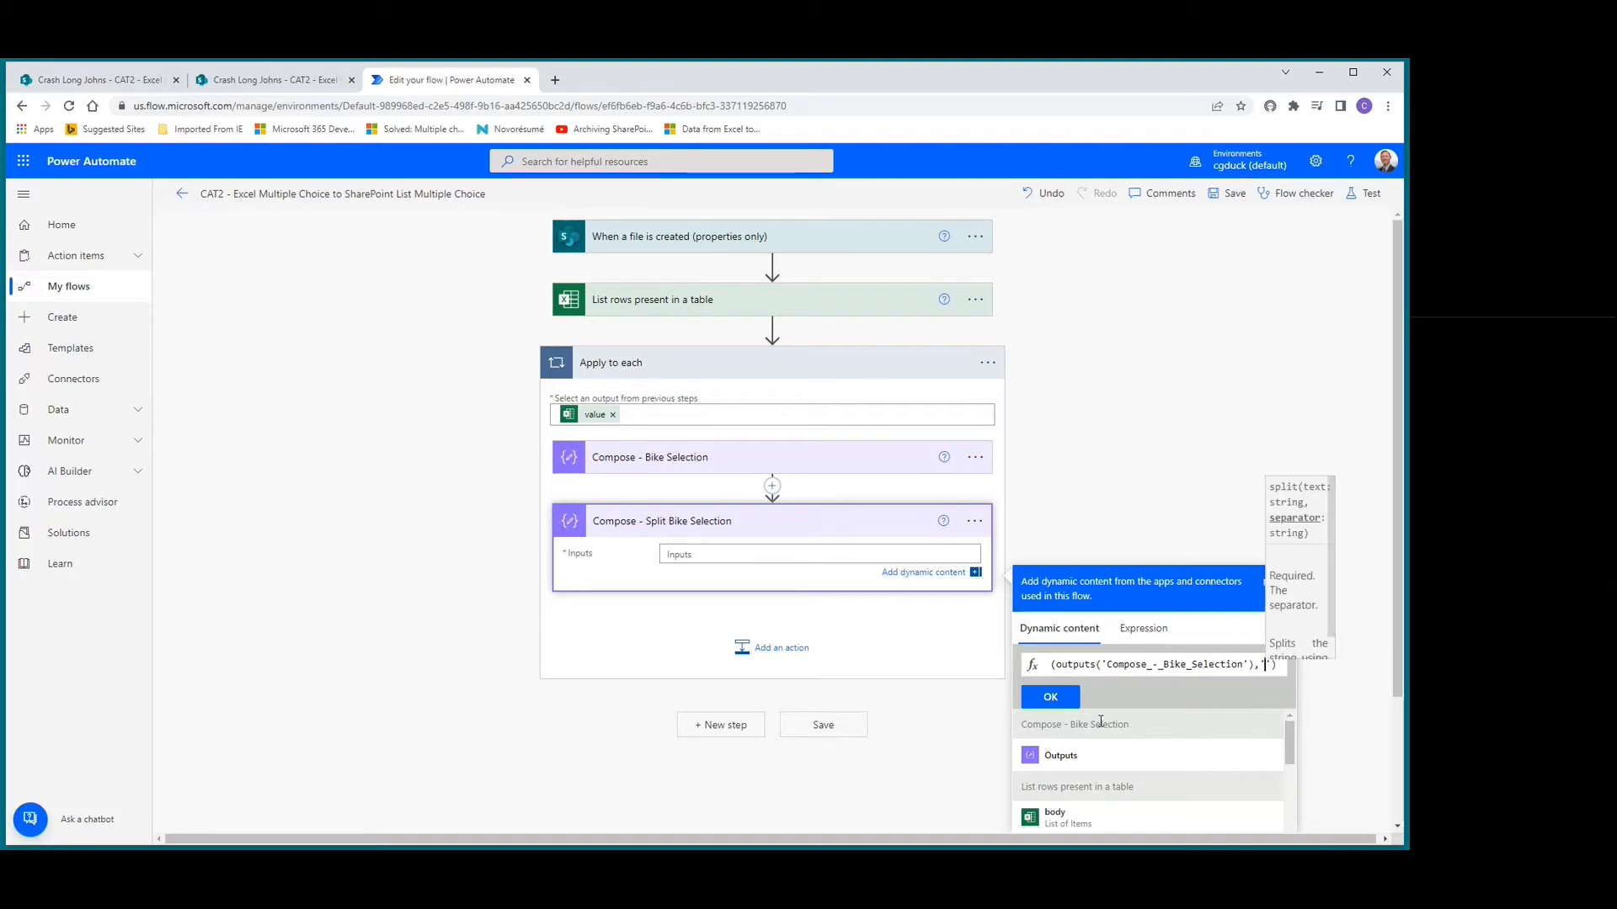
pyautogui.write(';')
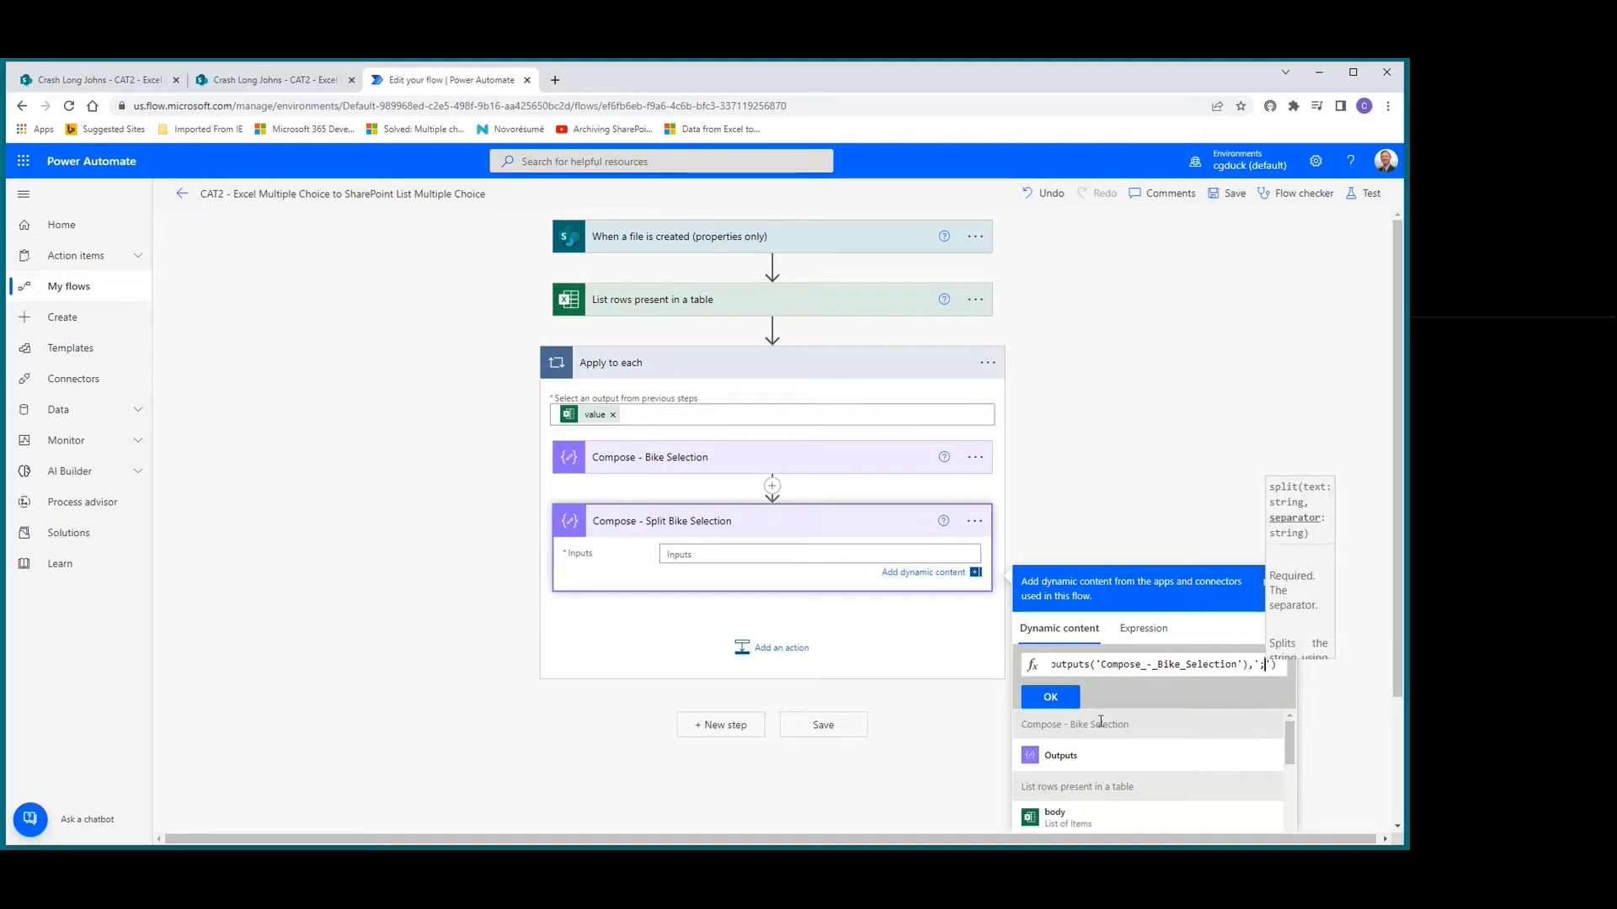
pyautogui.press('End')
pyautogui.click(1051, 698)
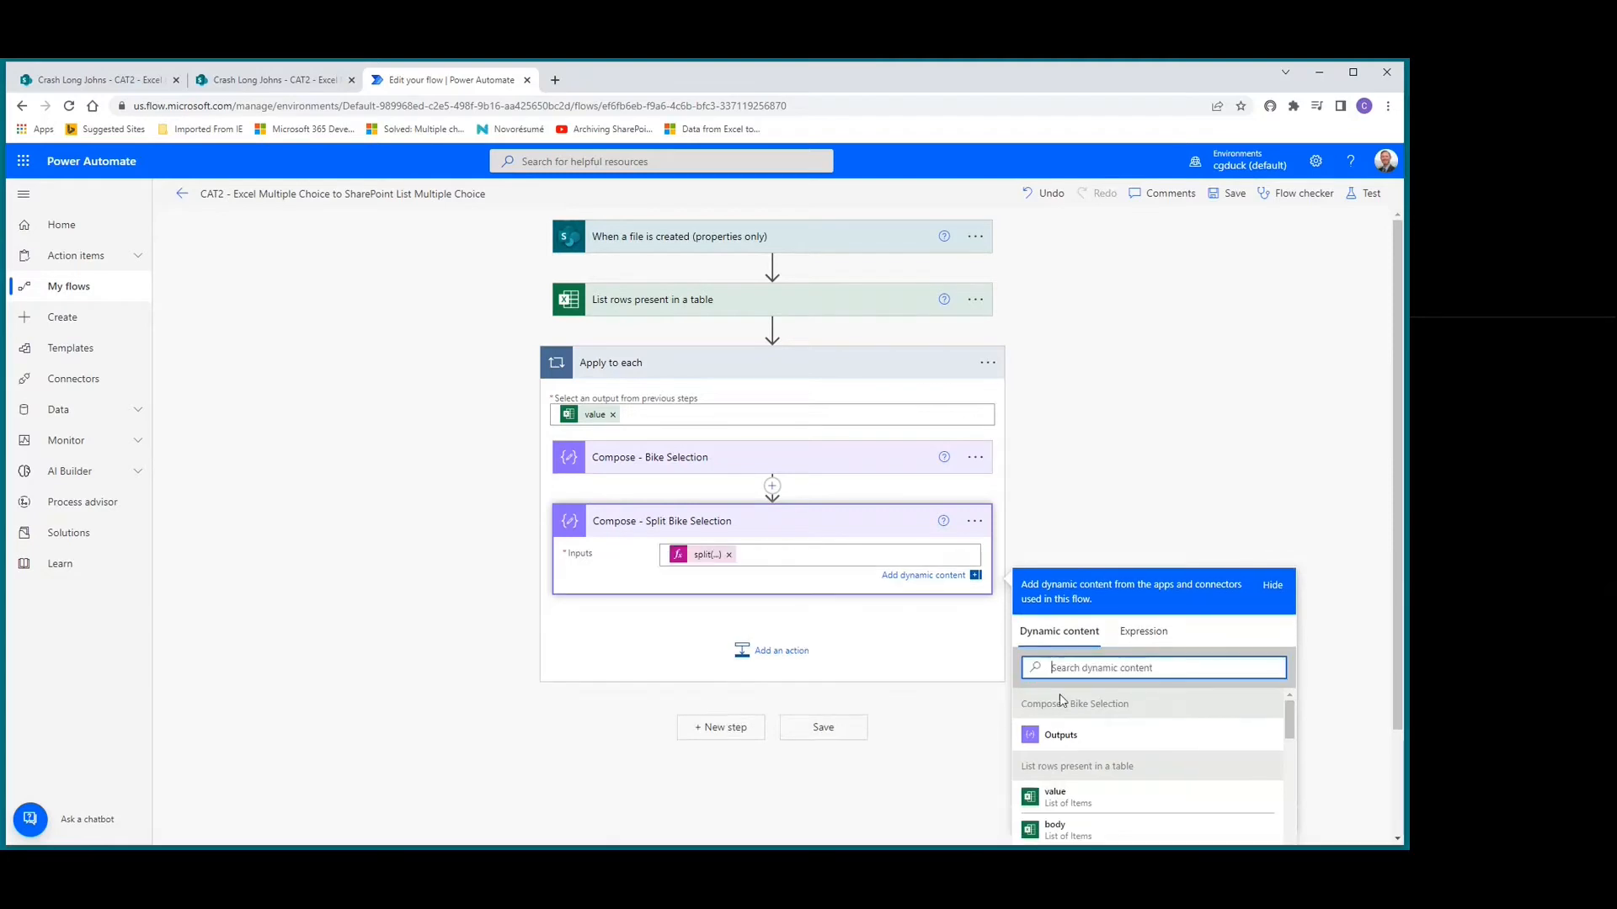
pyautogui.click(720, 529)
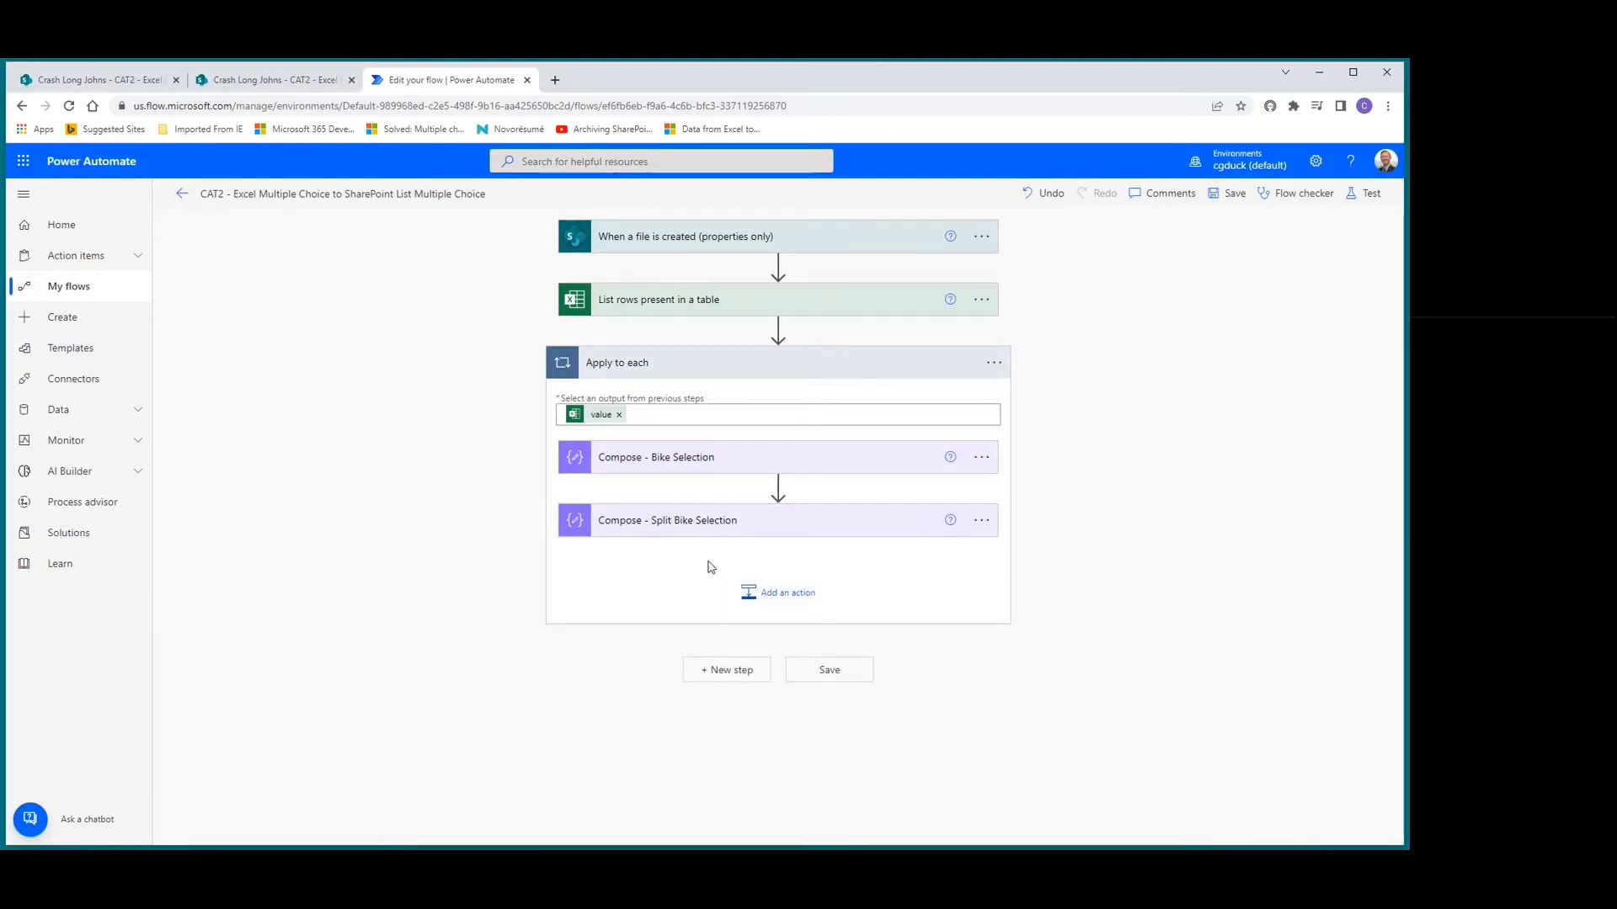
# Add a Select action at the end of the Apply to each loop and set its From to the Outputs of Compose - Split Bike Selection.
pyautogui.click(775, 601)
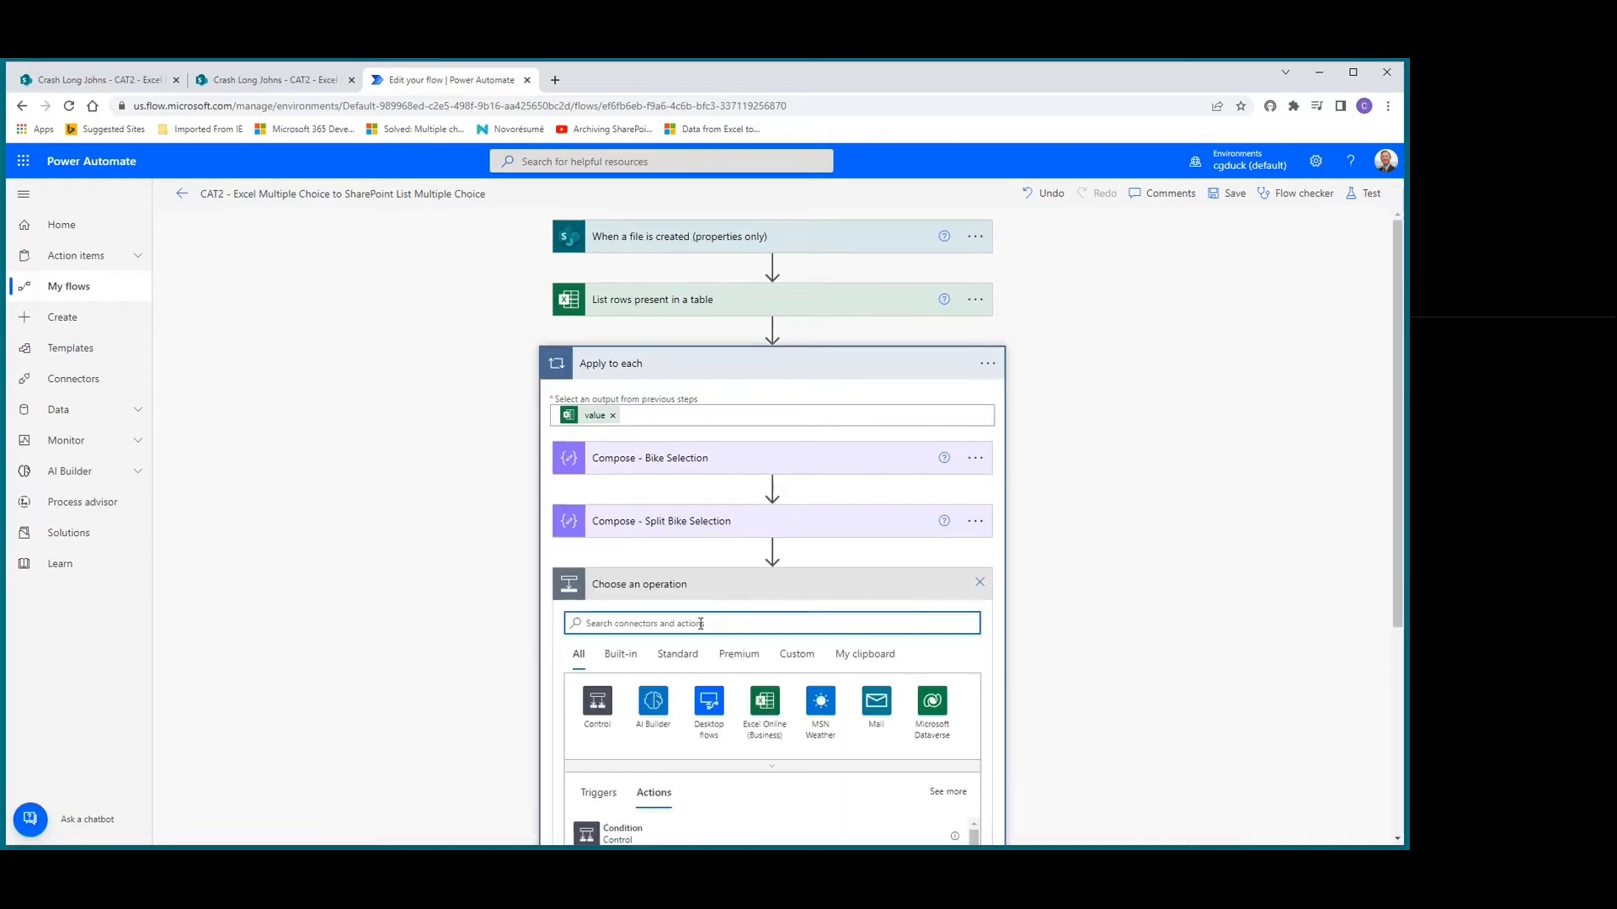
pyautogui.write('select')
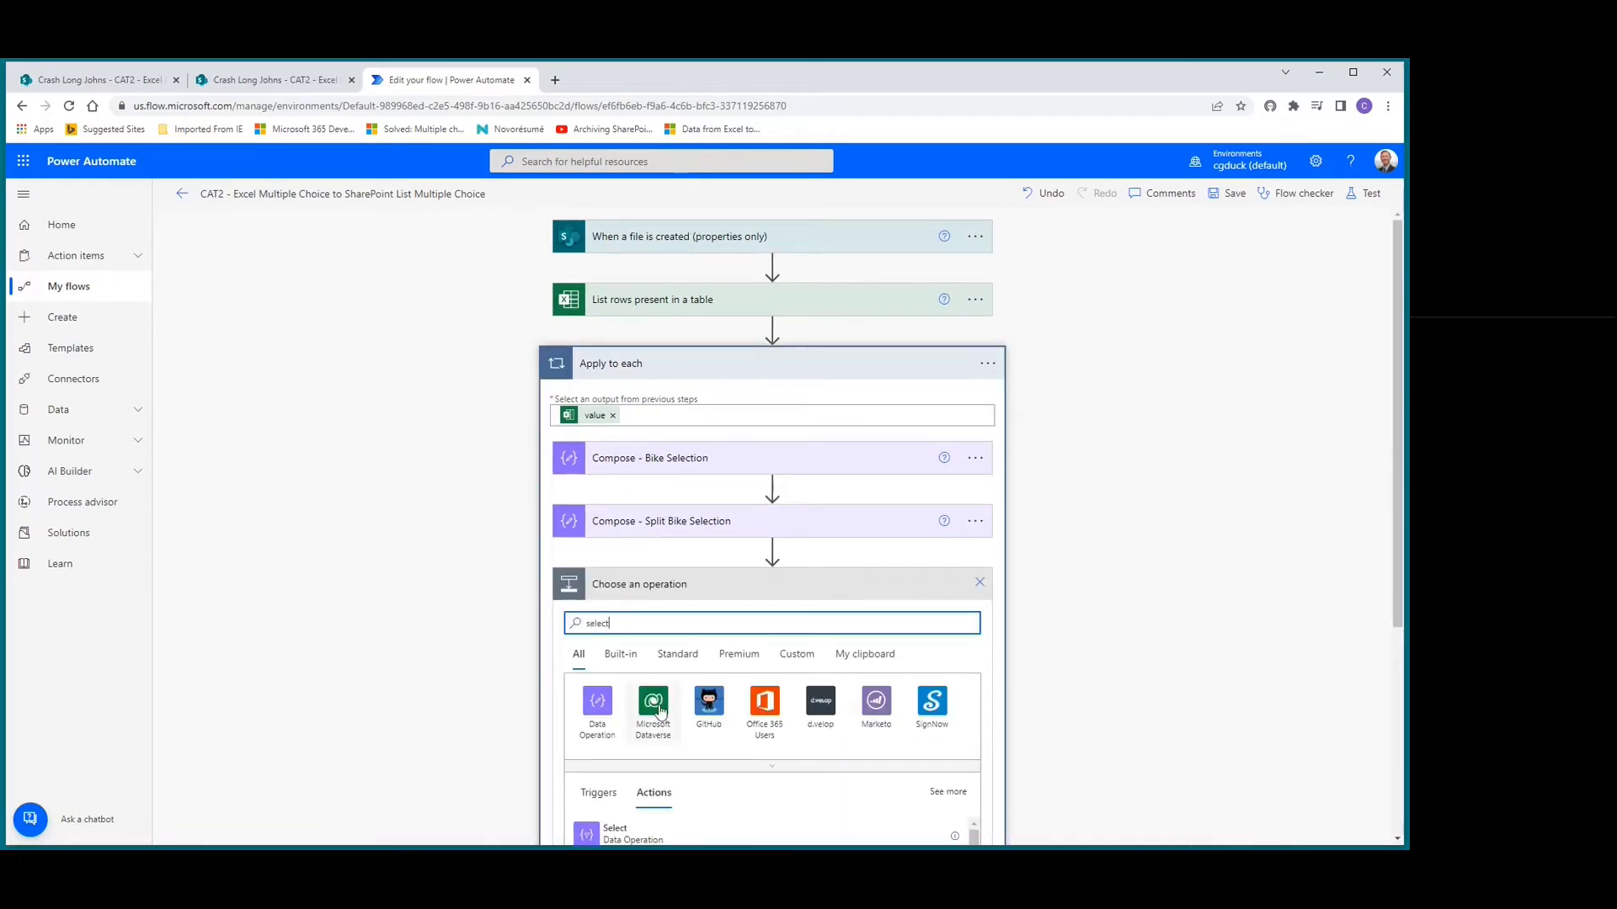
pyautogui.scroll(-2, 622, 704)
pyautogui.click(620, 692)
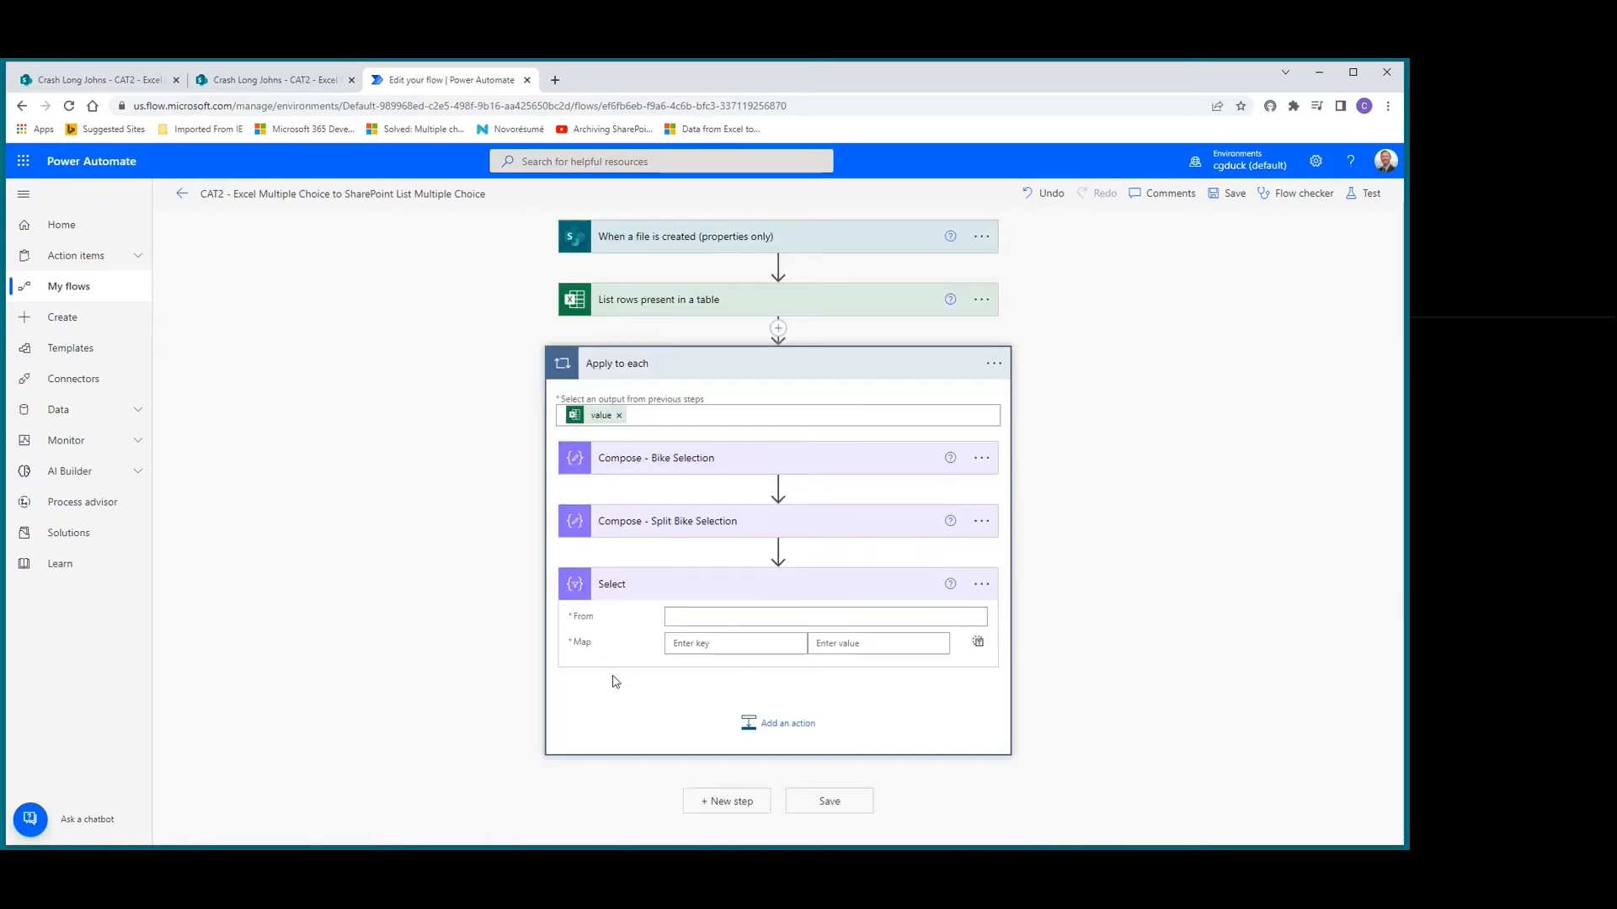
pyautogui.click(690, 614)
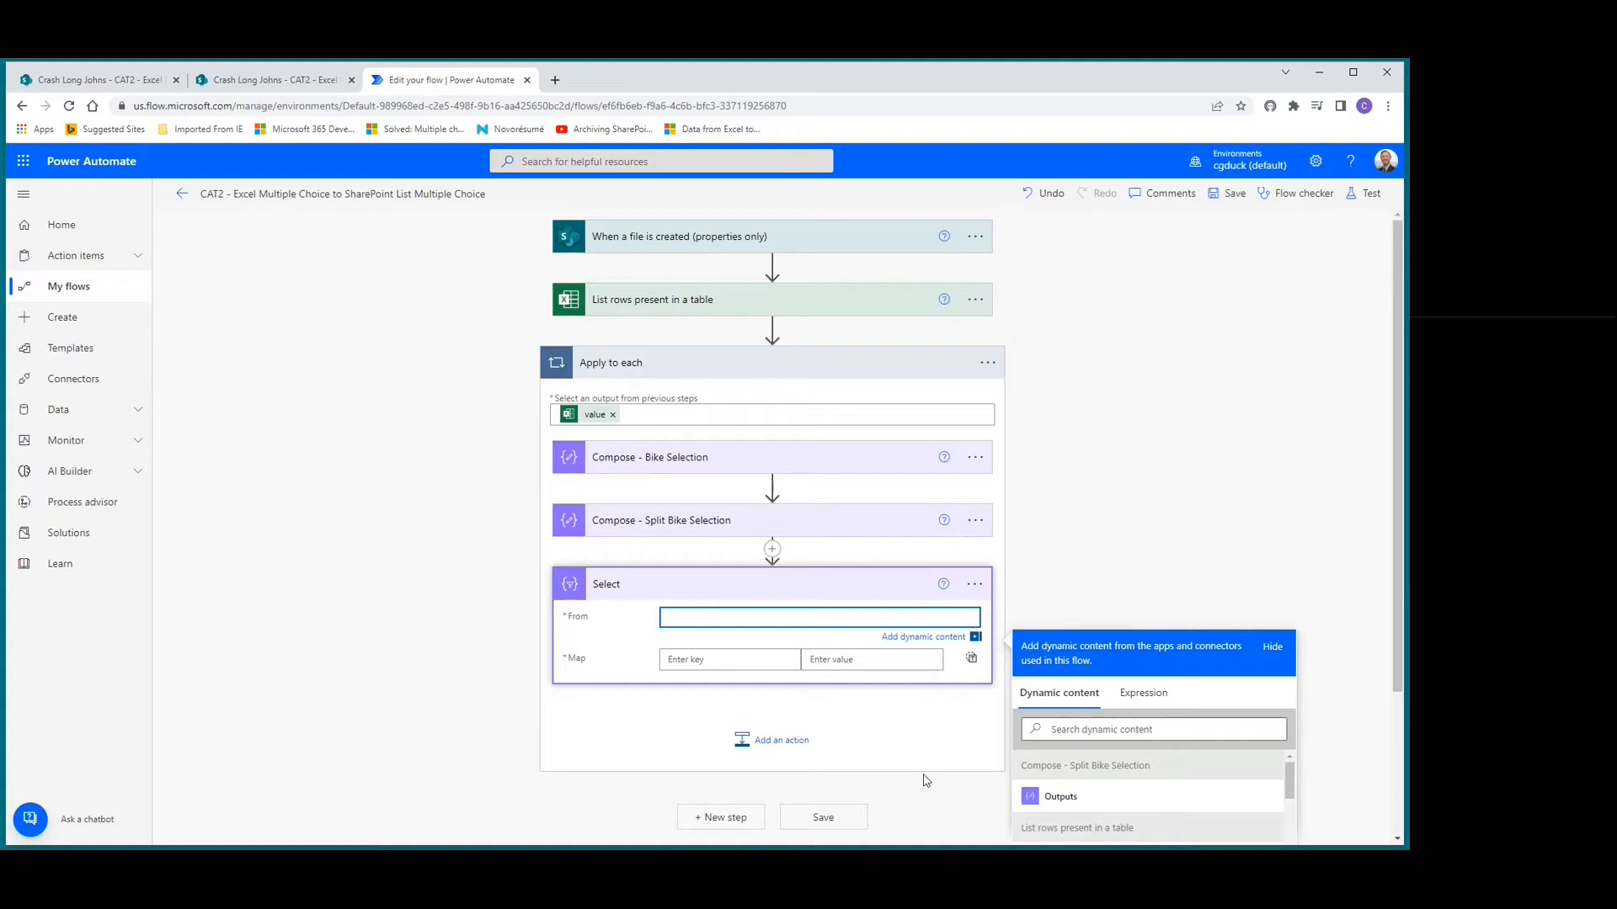
pyautogui.click(1061, 796)
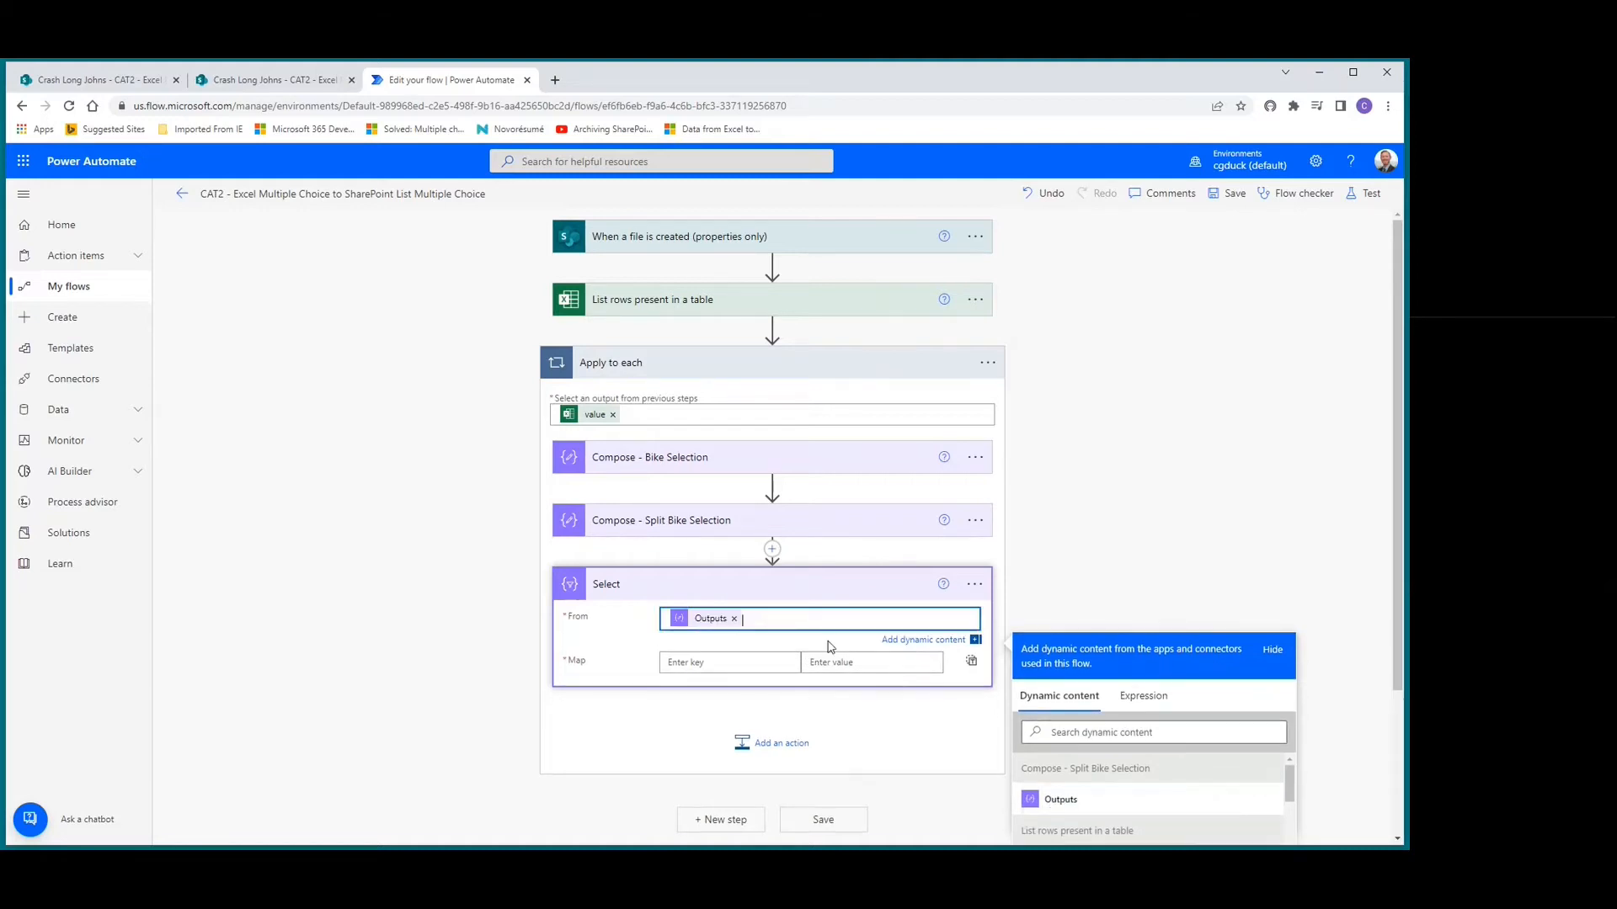
# Map the key Value to the expression item() in the Select action and collapse the action.
pyautogui.scroll(-1, 711, 597)
pyautogui.click(712, 594)
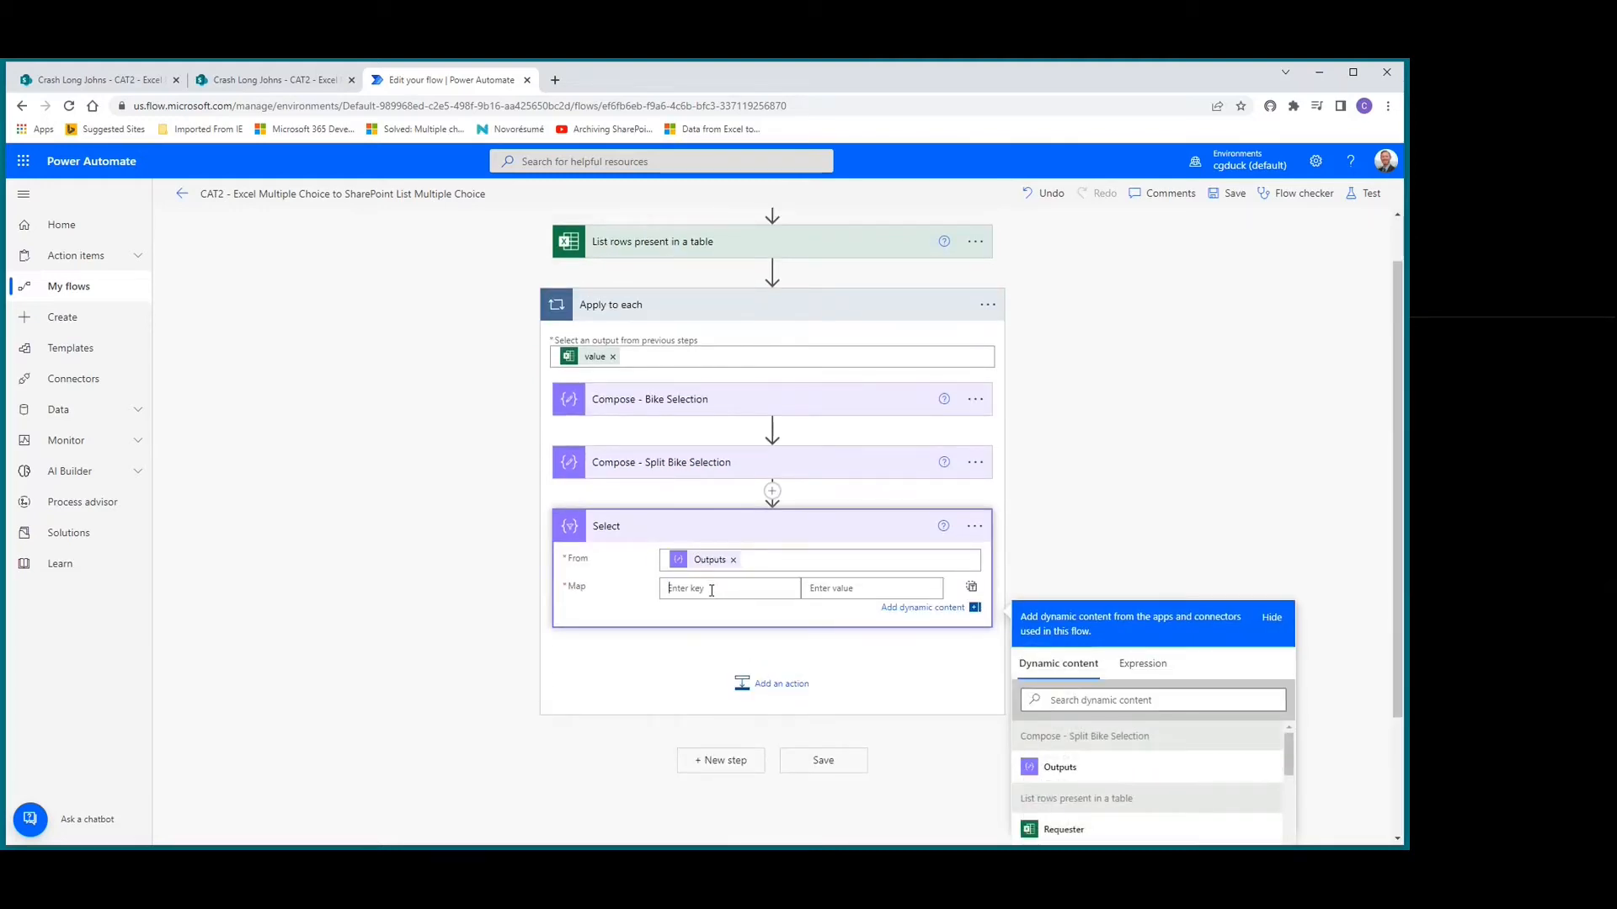
pyautogui.write('Value')
pyautogui.click(827, 589)
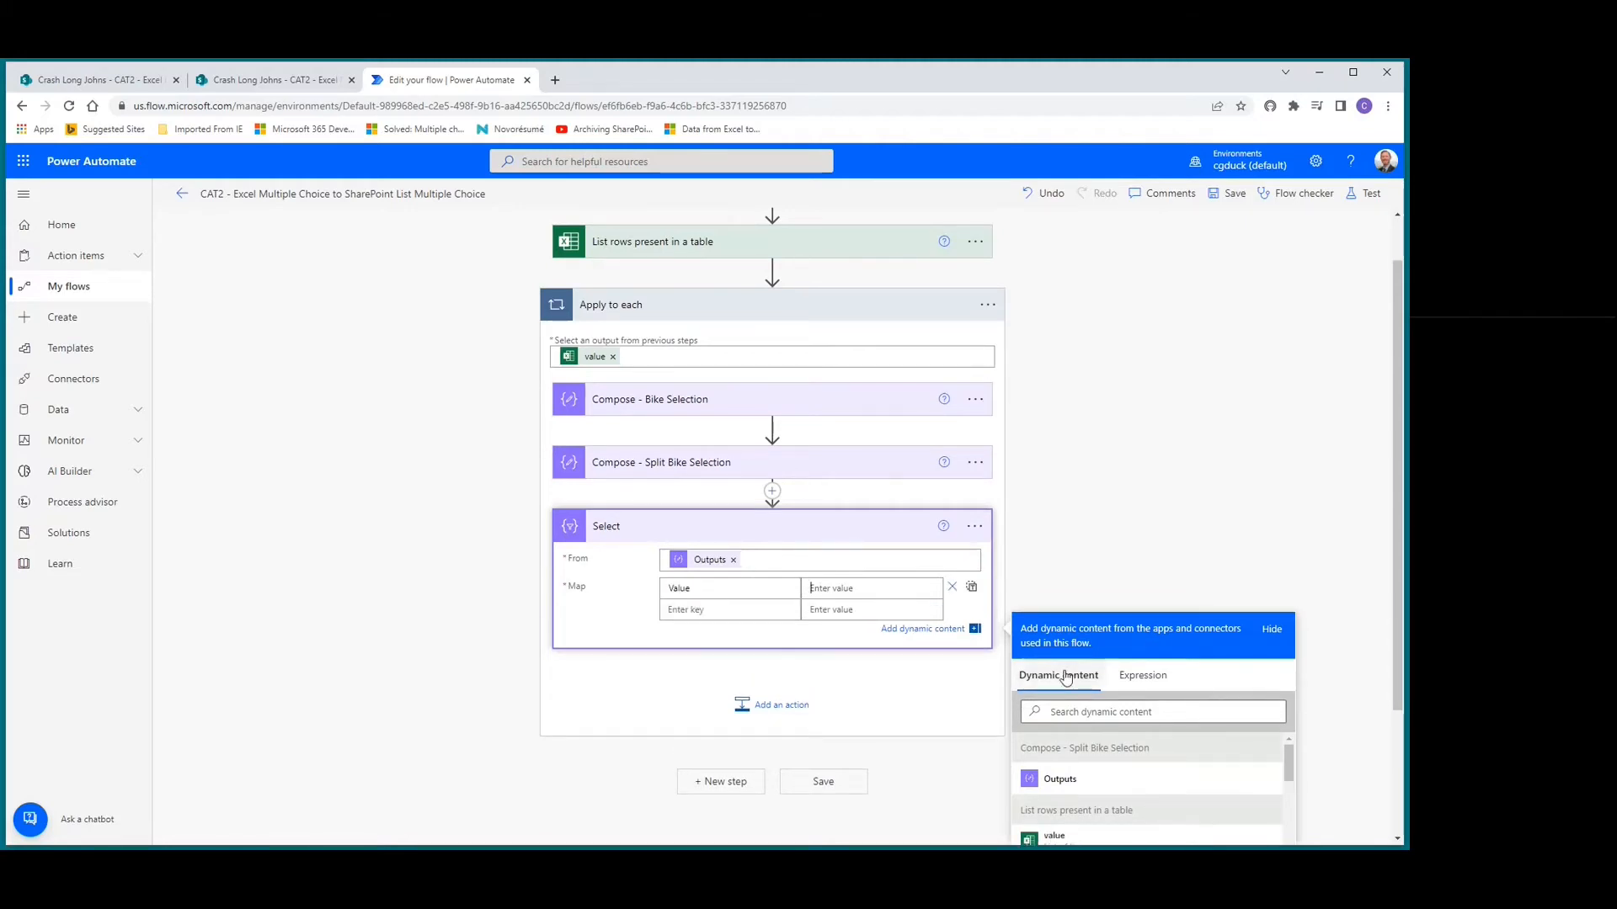
pyautogui.click(1141, 676)
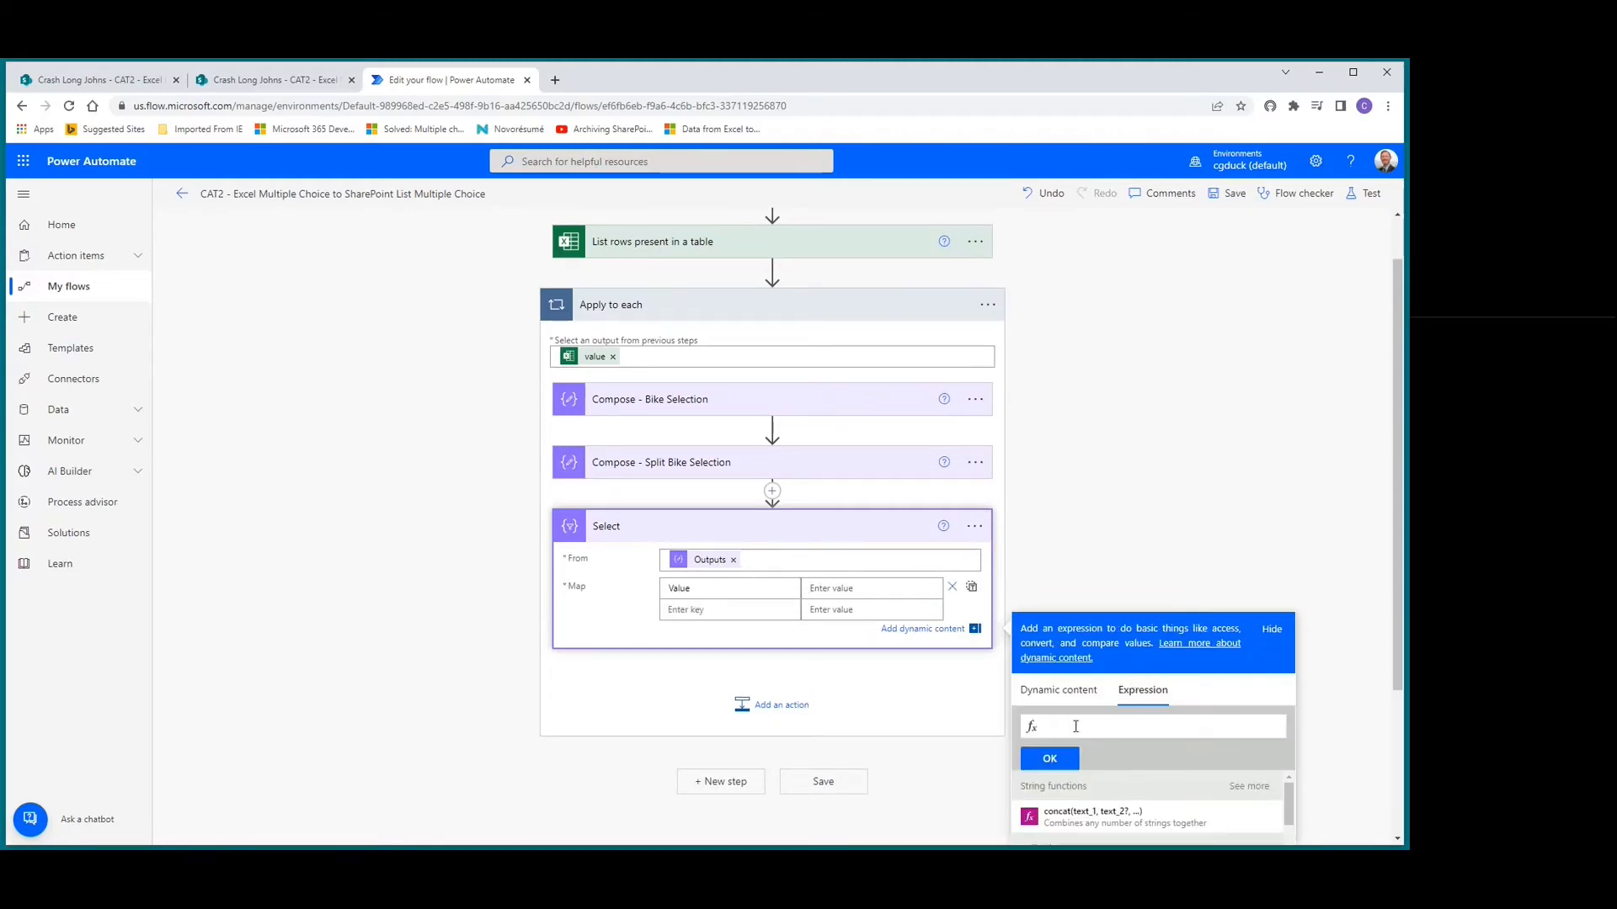
pyautogui.write('item(')
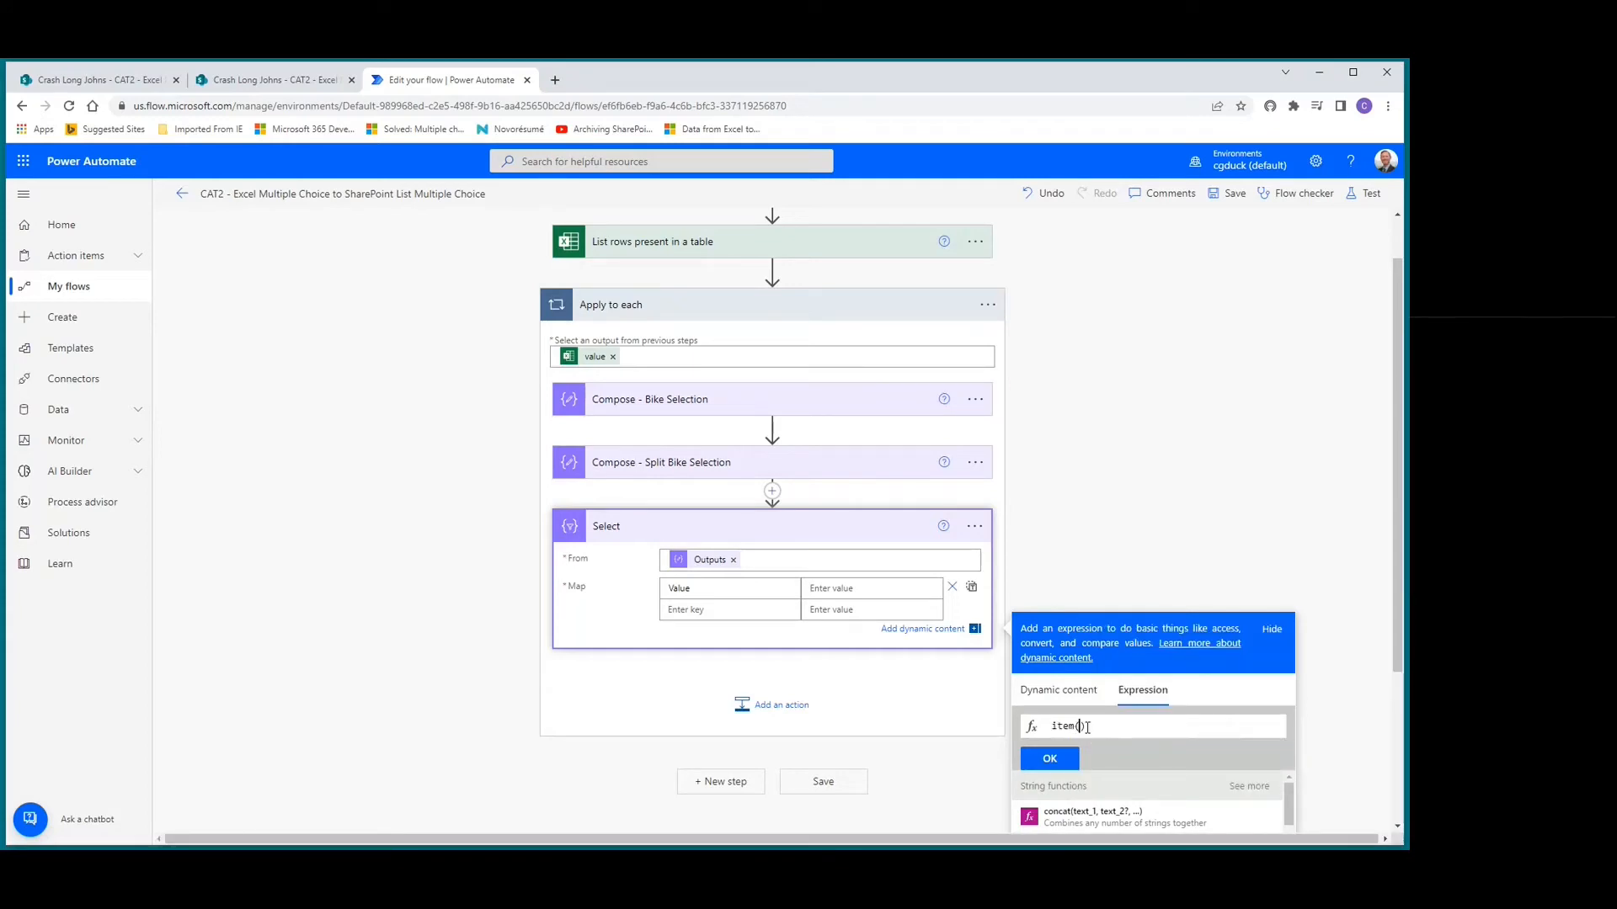
pyautogui.write(')')
pyautogui.click(1066, 758)
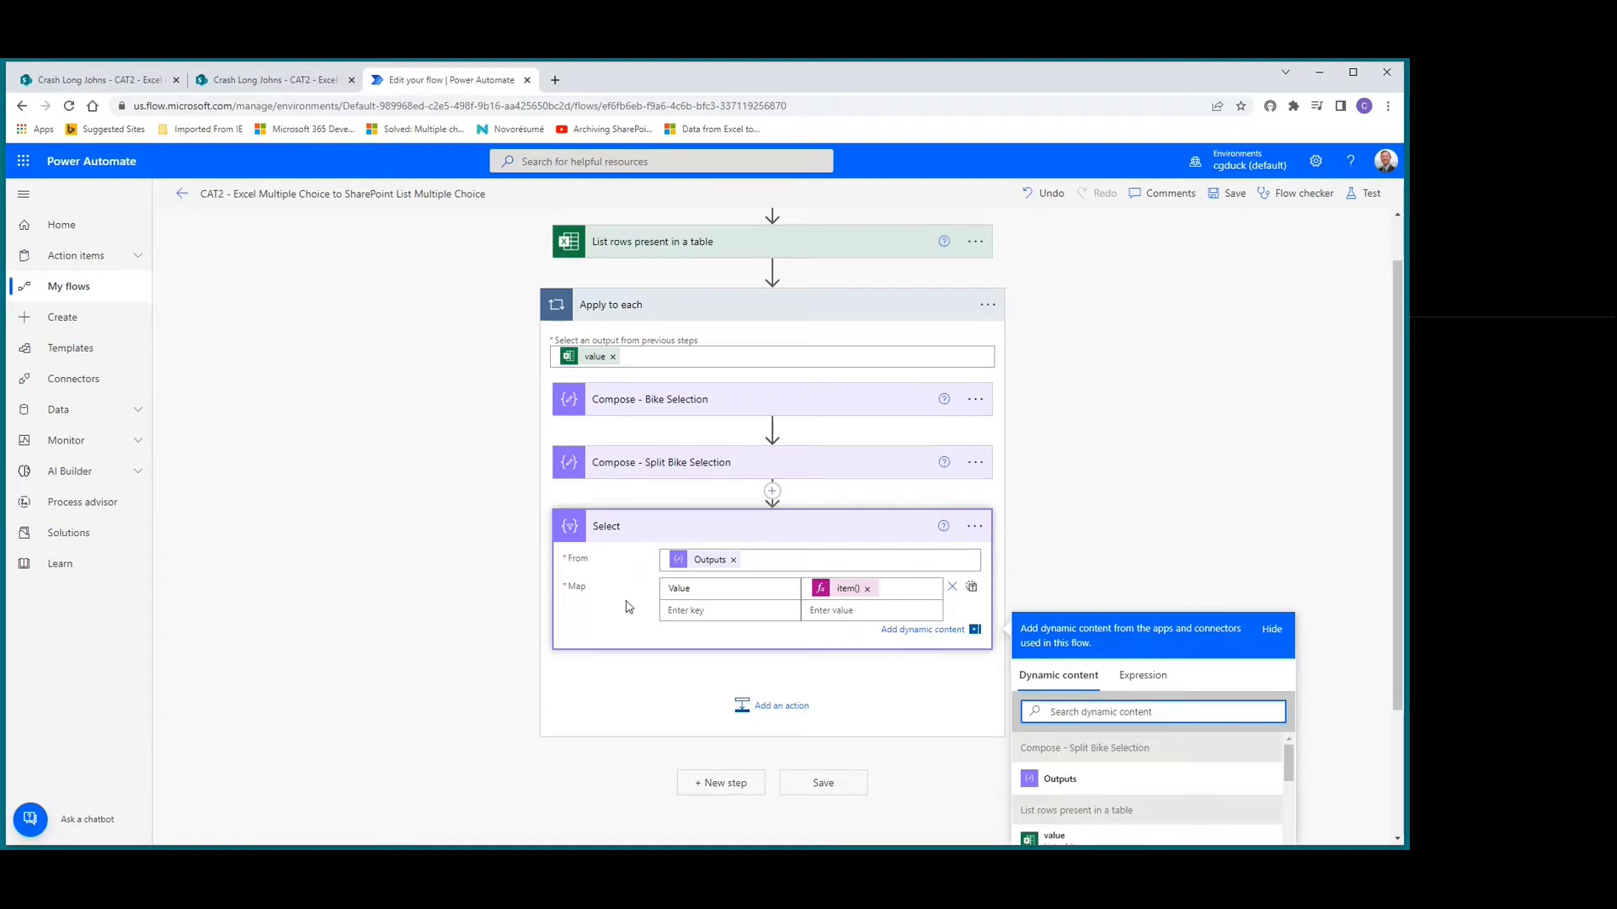
pyautogui.click(624, 540)
pyautogui.click(656, 592)
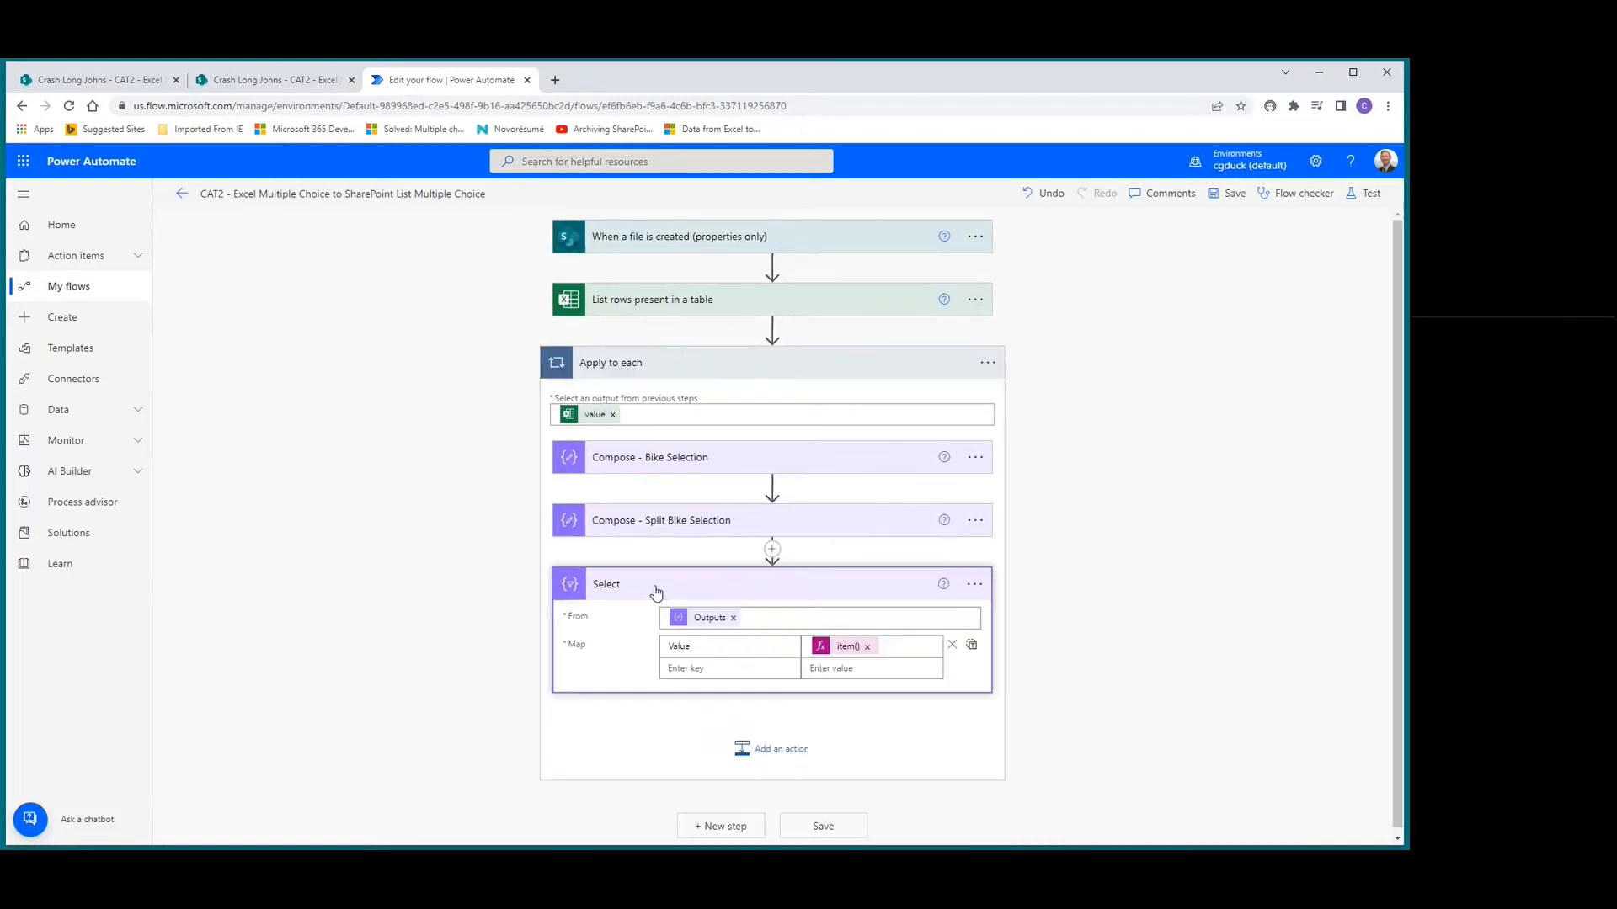
pyautogui.click(656, 592)
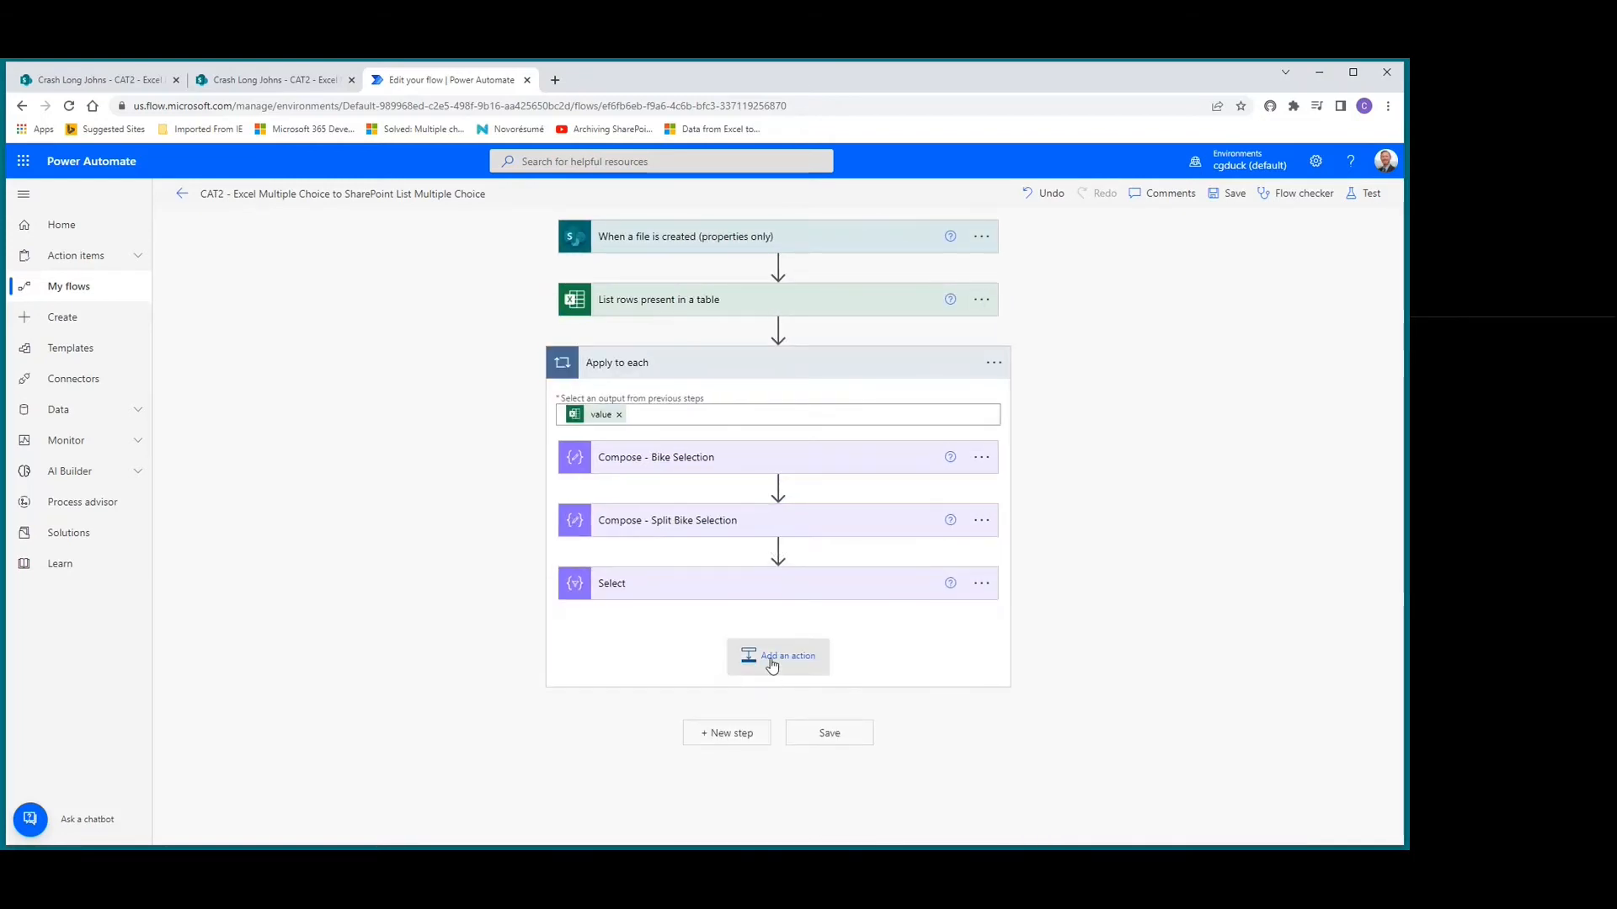
# Add a SharePoint Create item action below Select inside the Apply to each loop.
pyautogui.click(766, 657)
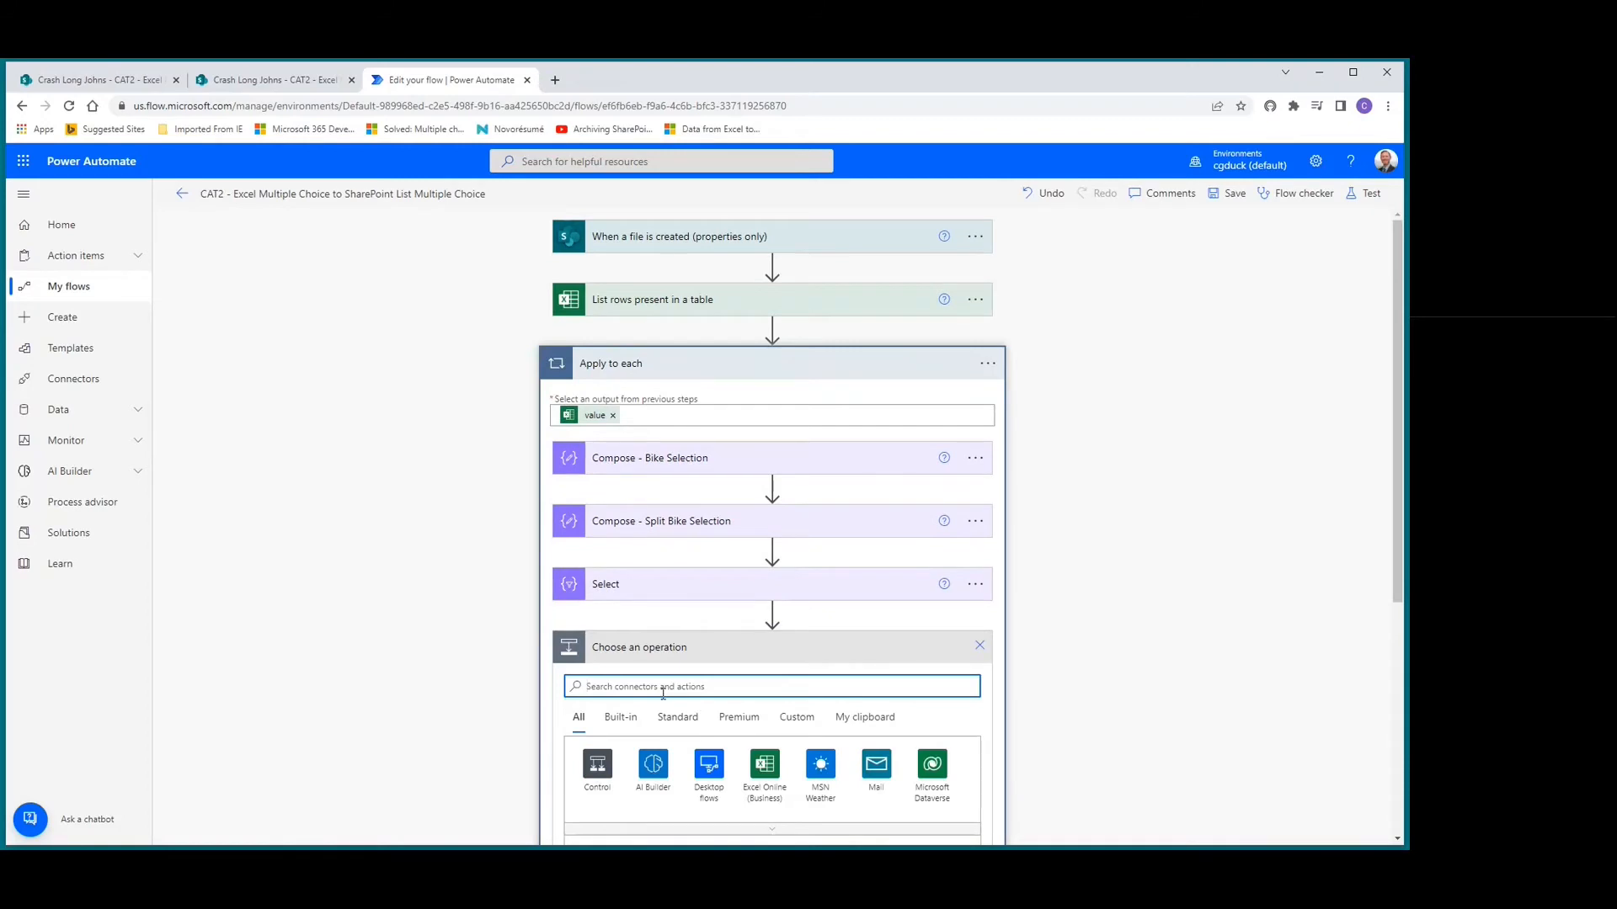
pyautogui.write('create ')
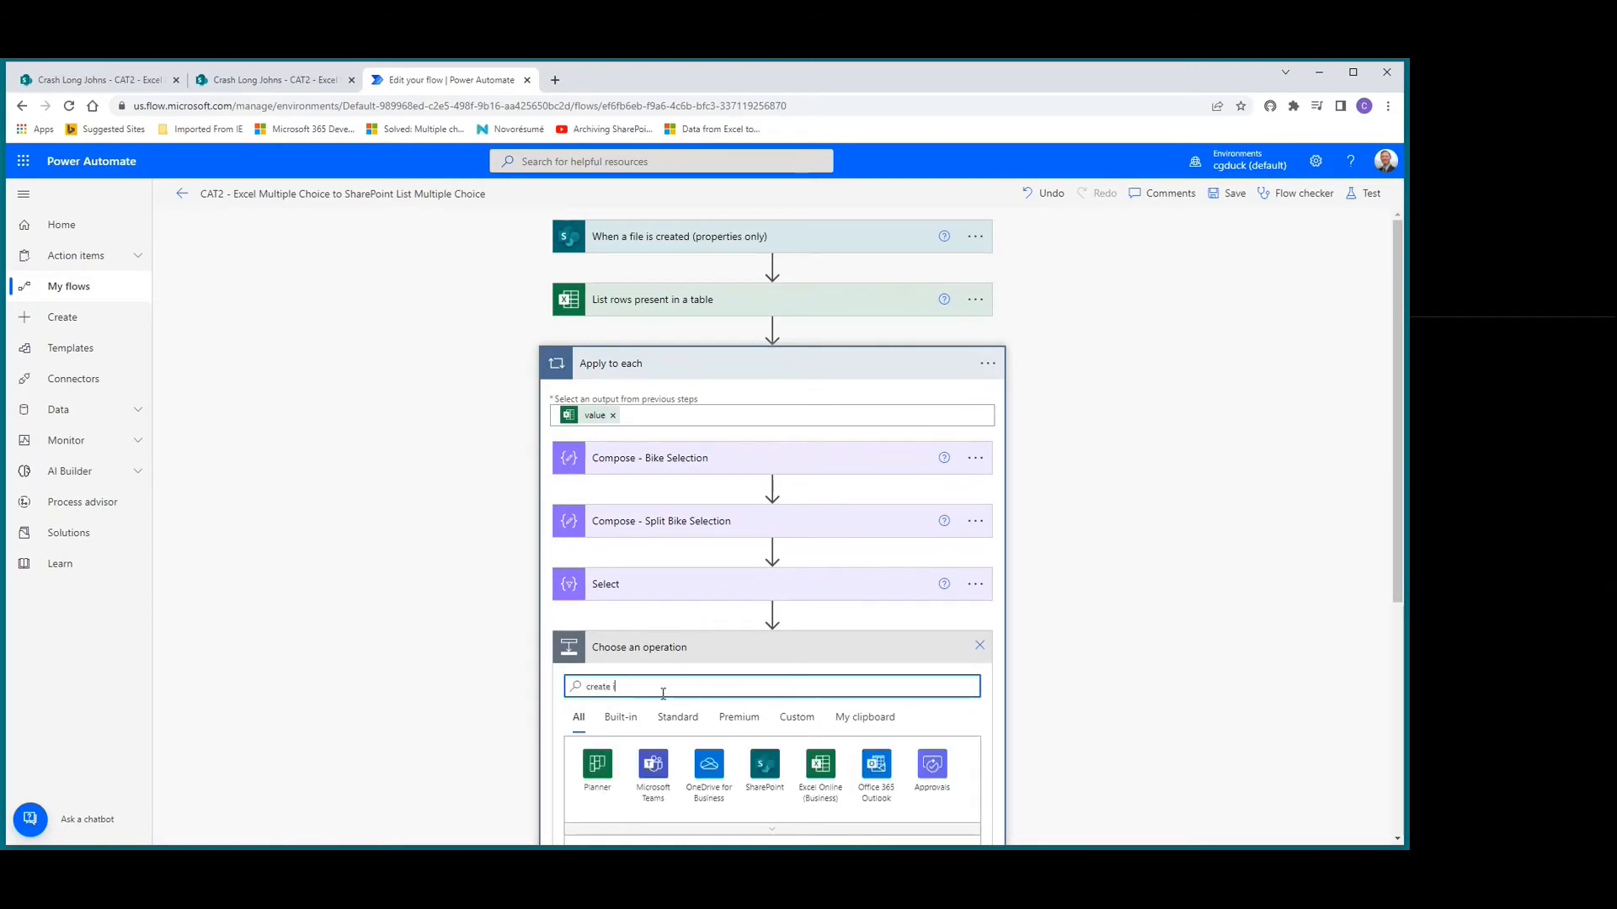
pyautogui.write('item')
pyautogui.press('BackSpace')
pyautogui.write('em')
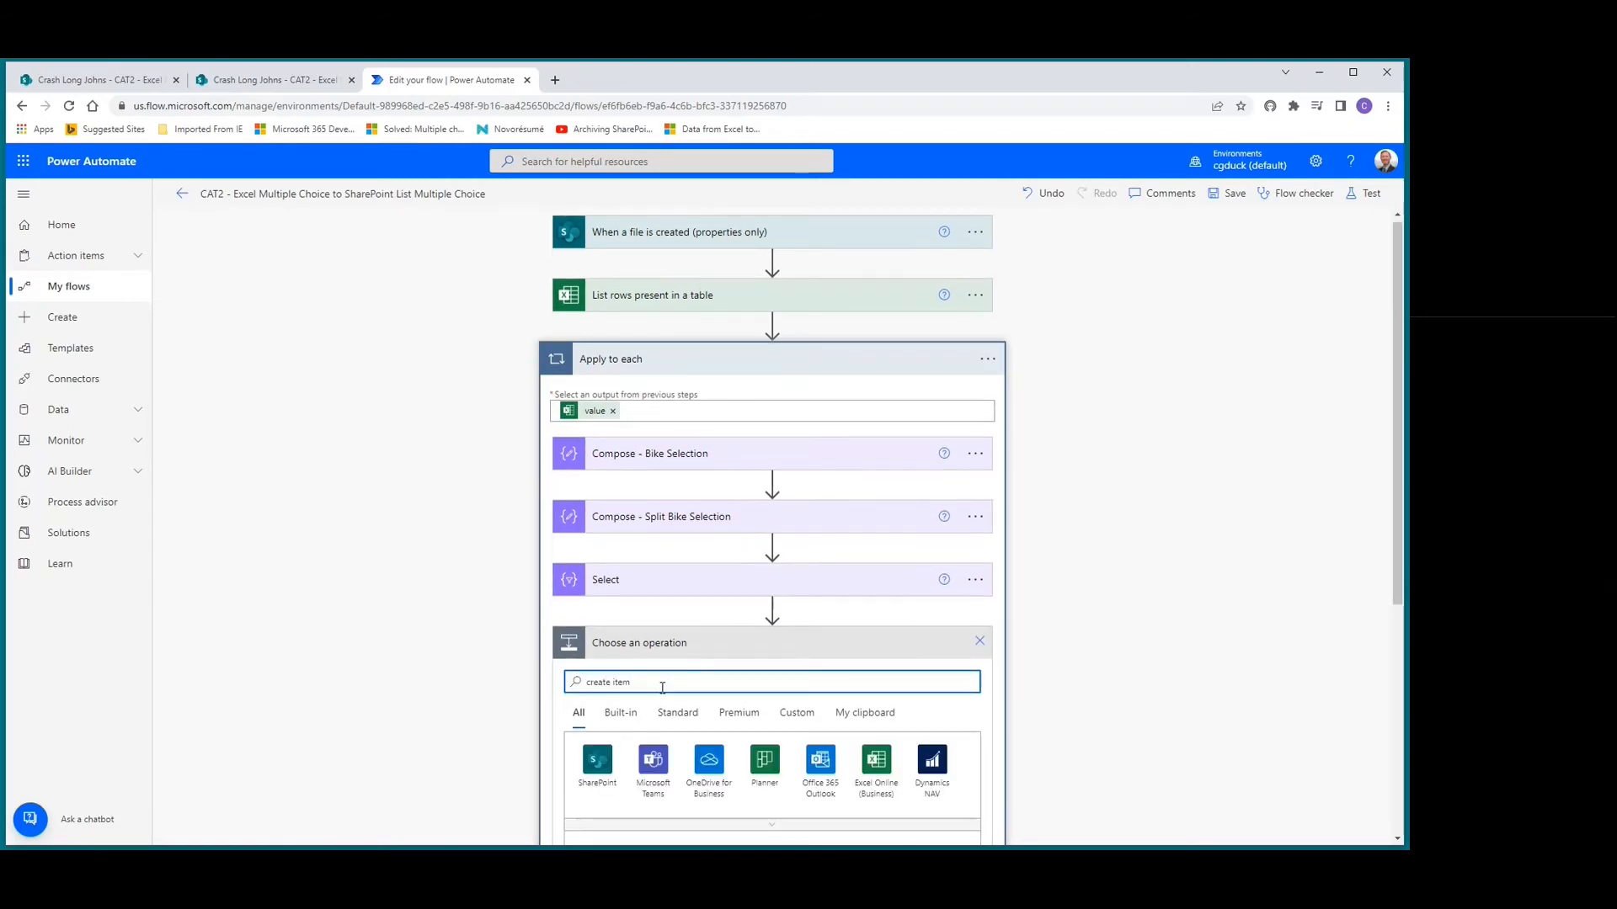
pyautogui.scroll(-3, 657, 697)
pyautogui.click(603, 679)
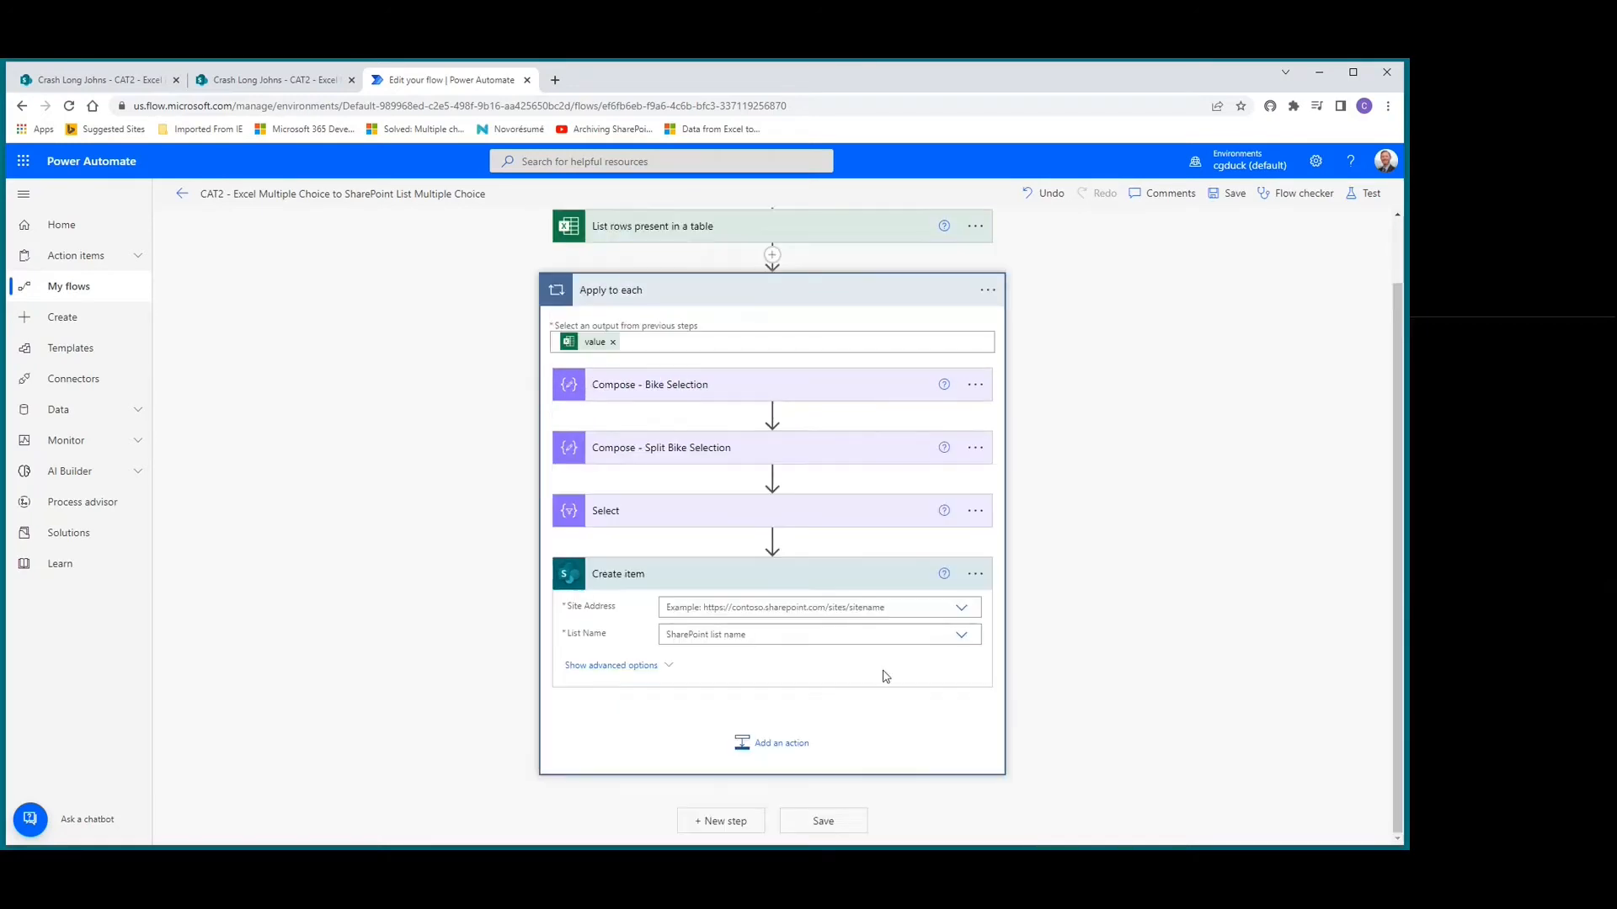
# Set Create item's Site Address to Crash Long Johns and its List Name to CAT2 - Excel Multiple Choice to SharePoint List Multiple Choice.
pyautogui.click(960, 611)
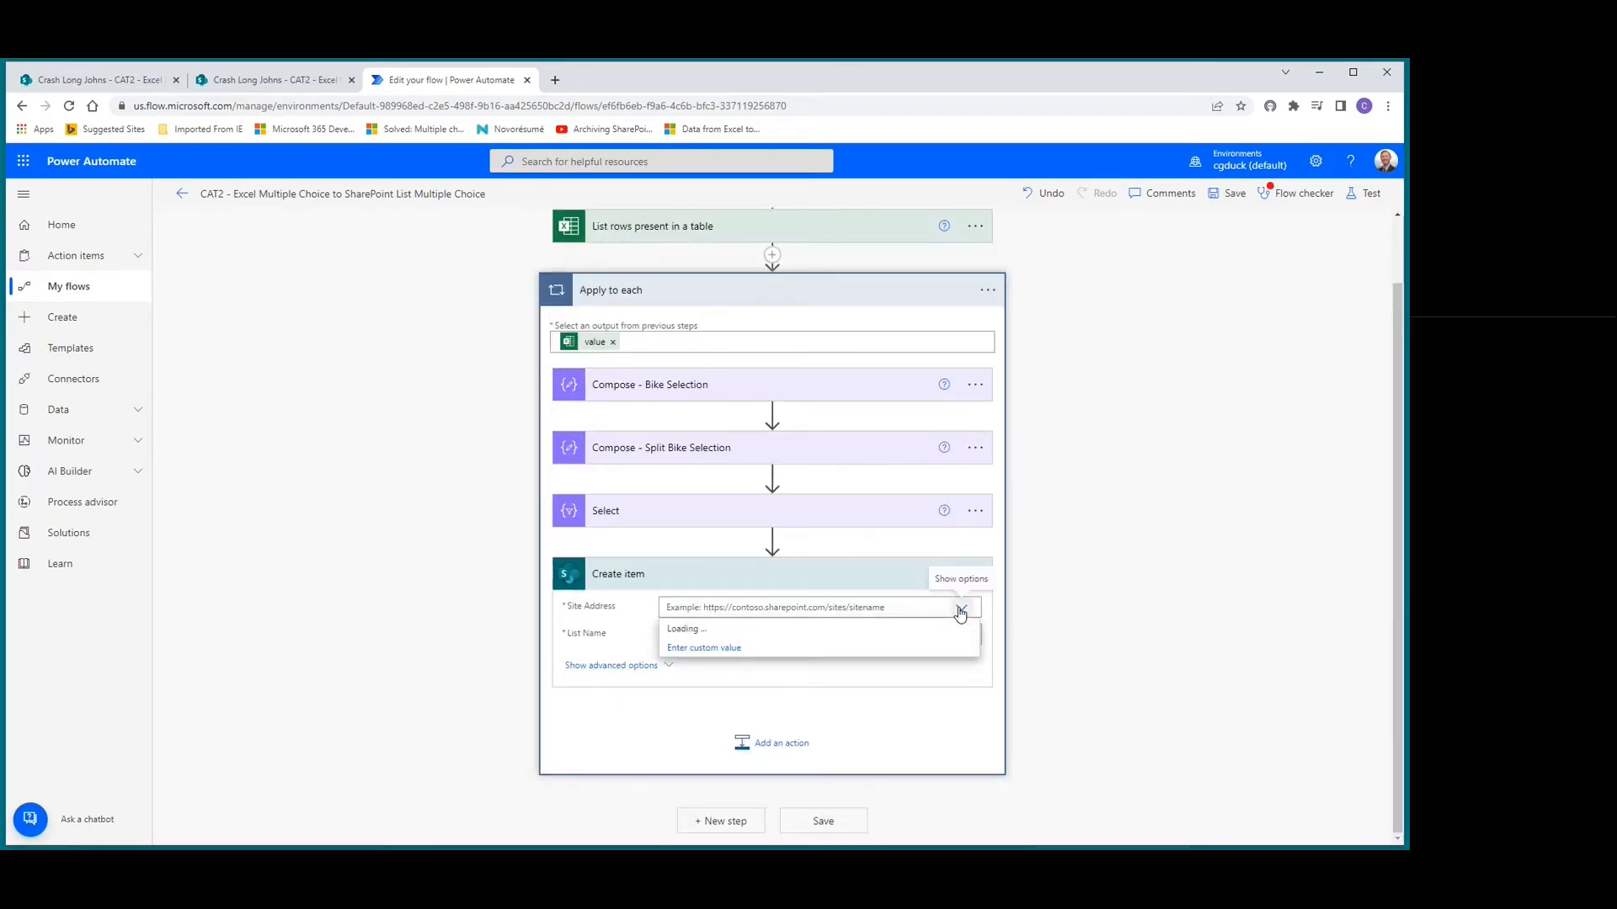
pyautogui.click(724, 733)
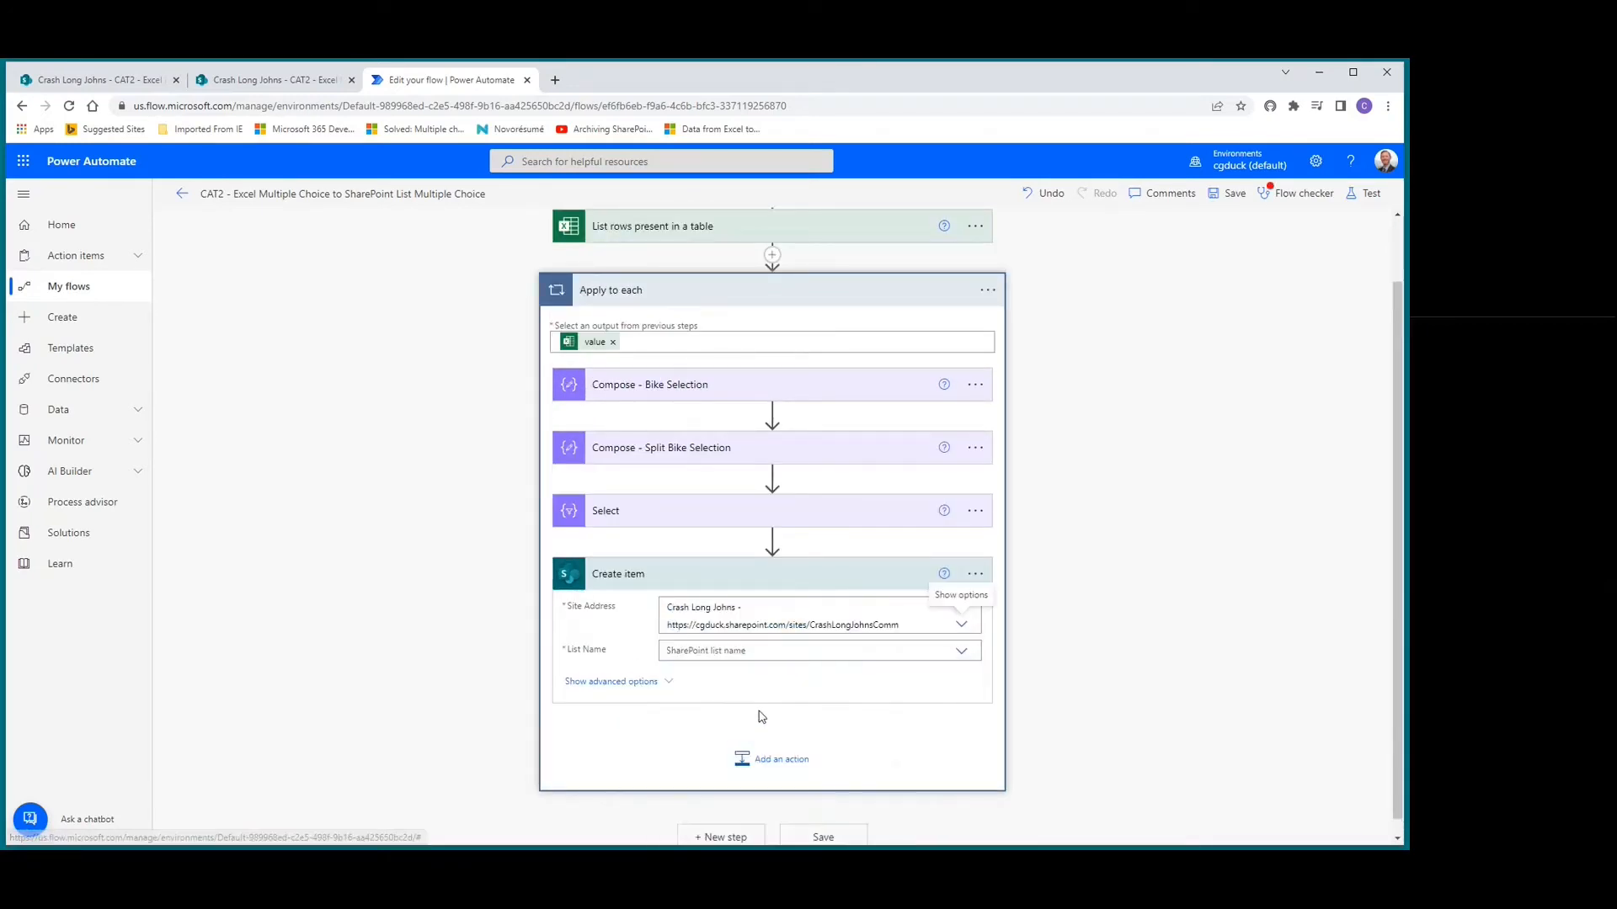
pyautogui.click(962, 652)
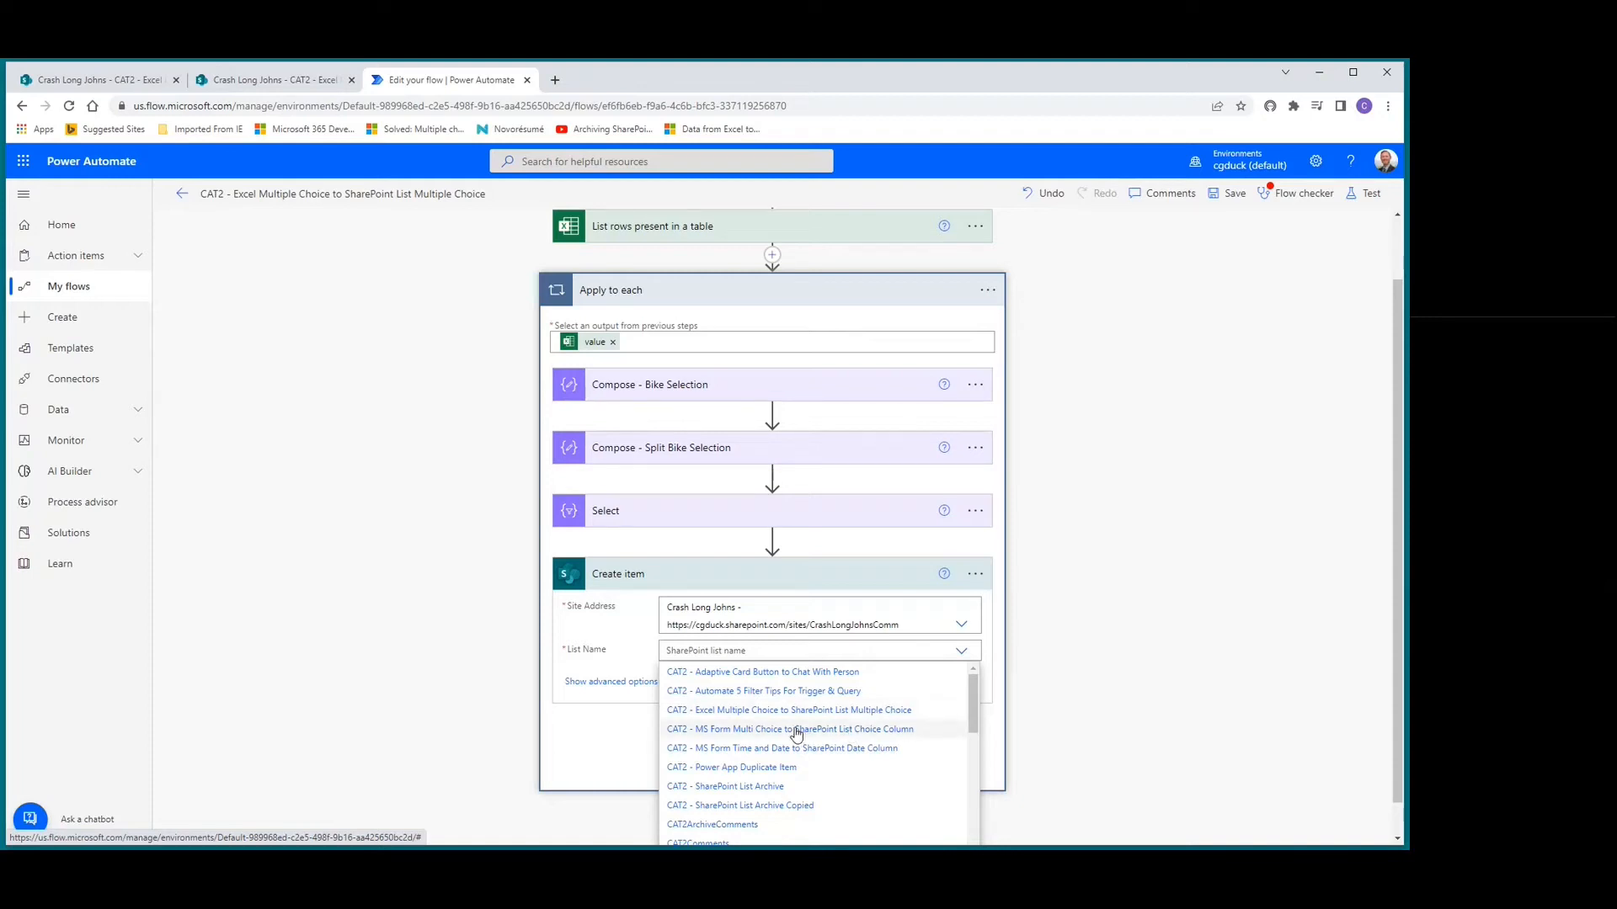
pyautogui.click(745, 711)
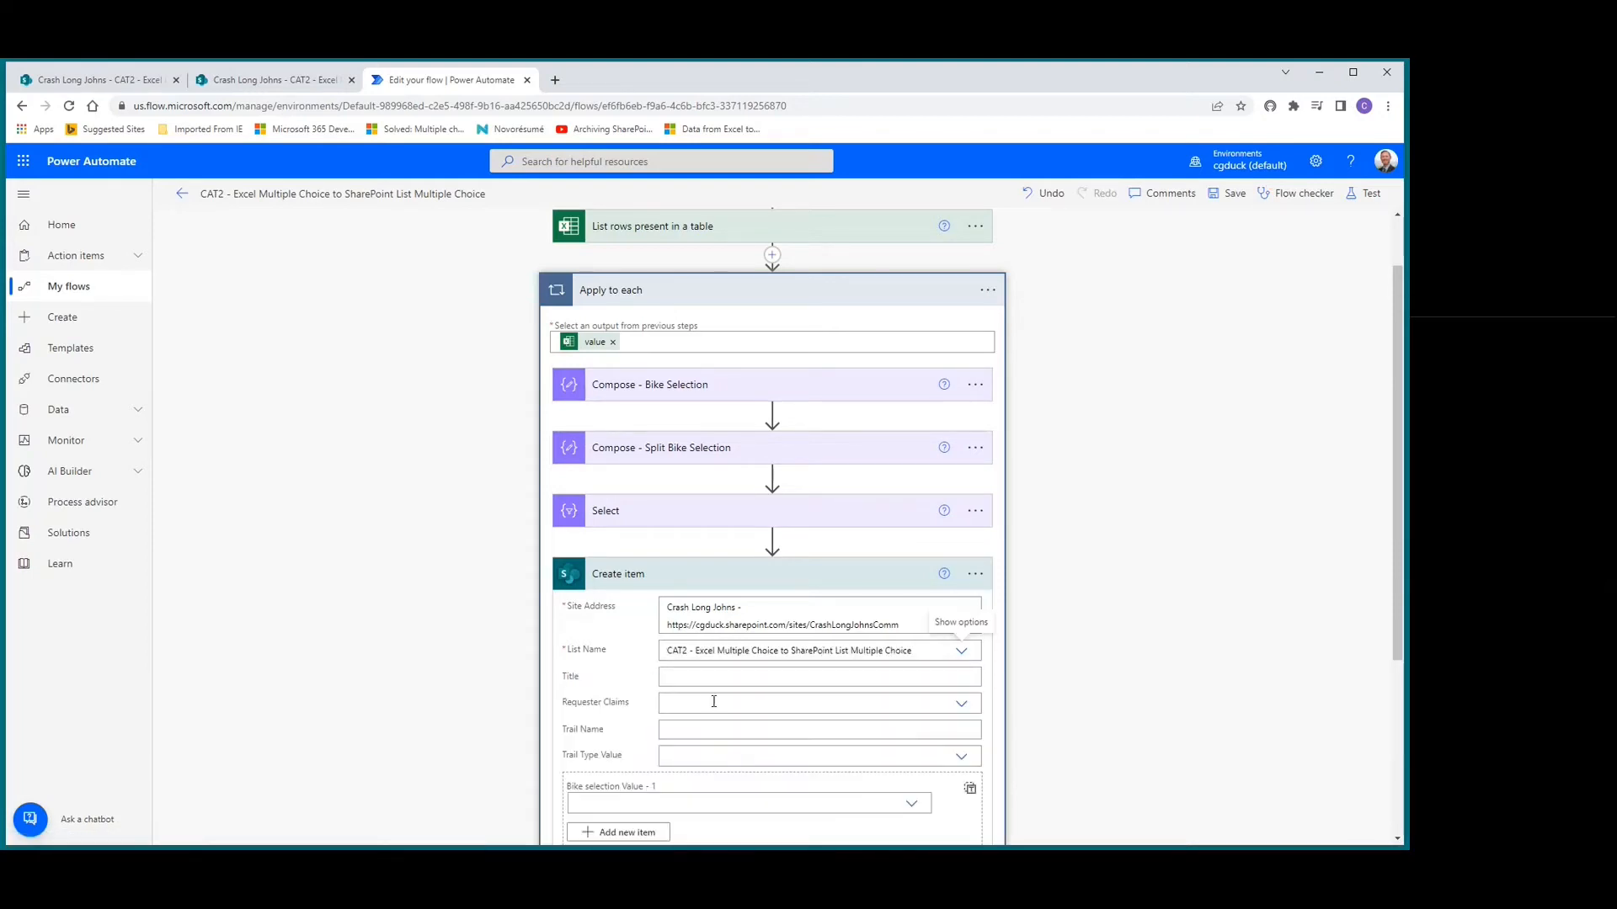
# Set Requester Claims in the Create item action to a custom value, using the Excel table's Requester dynamic content.
pyautogui.scroll(-2, 705, 704)
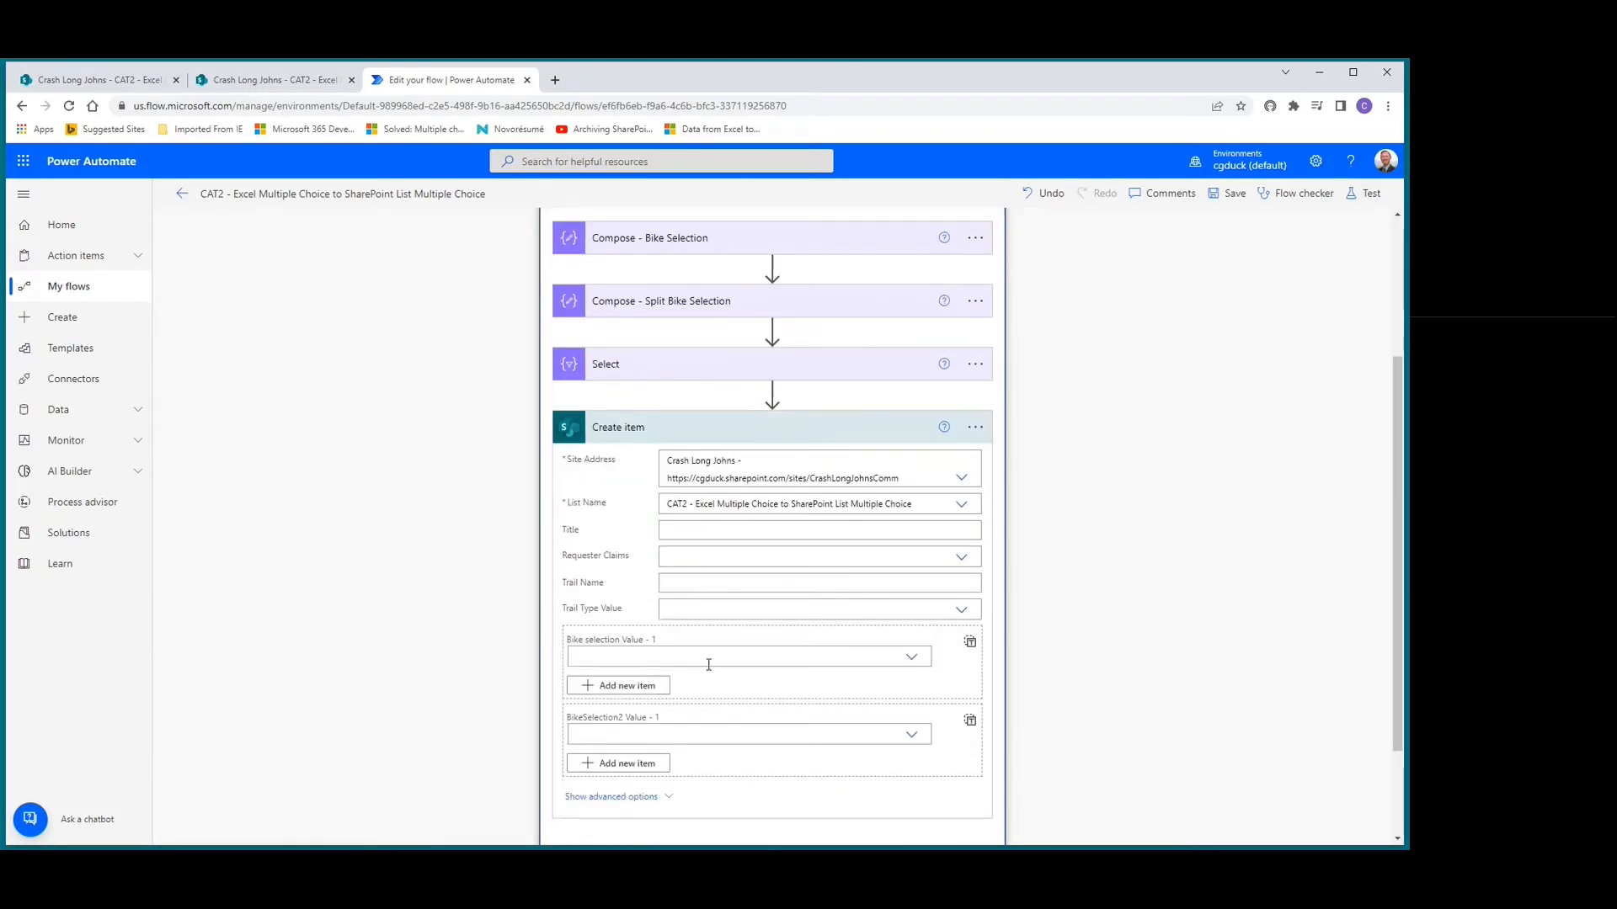
pyautogui.click(689, 558)
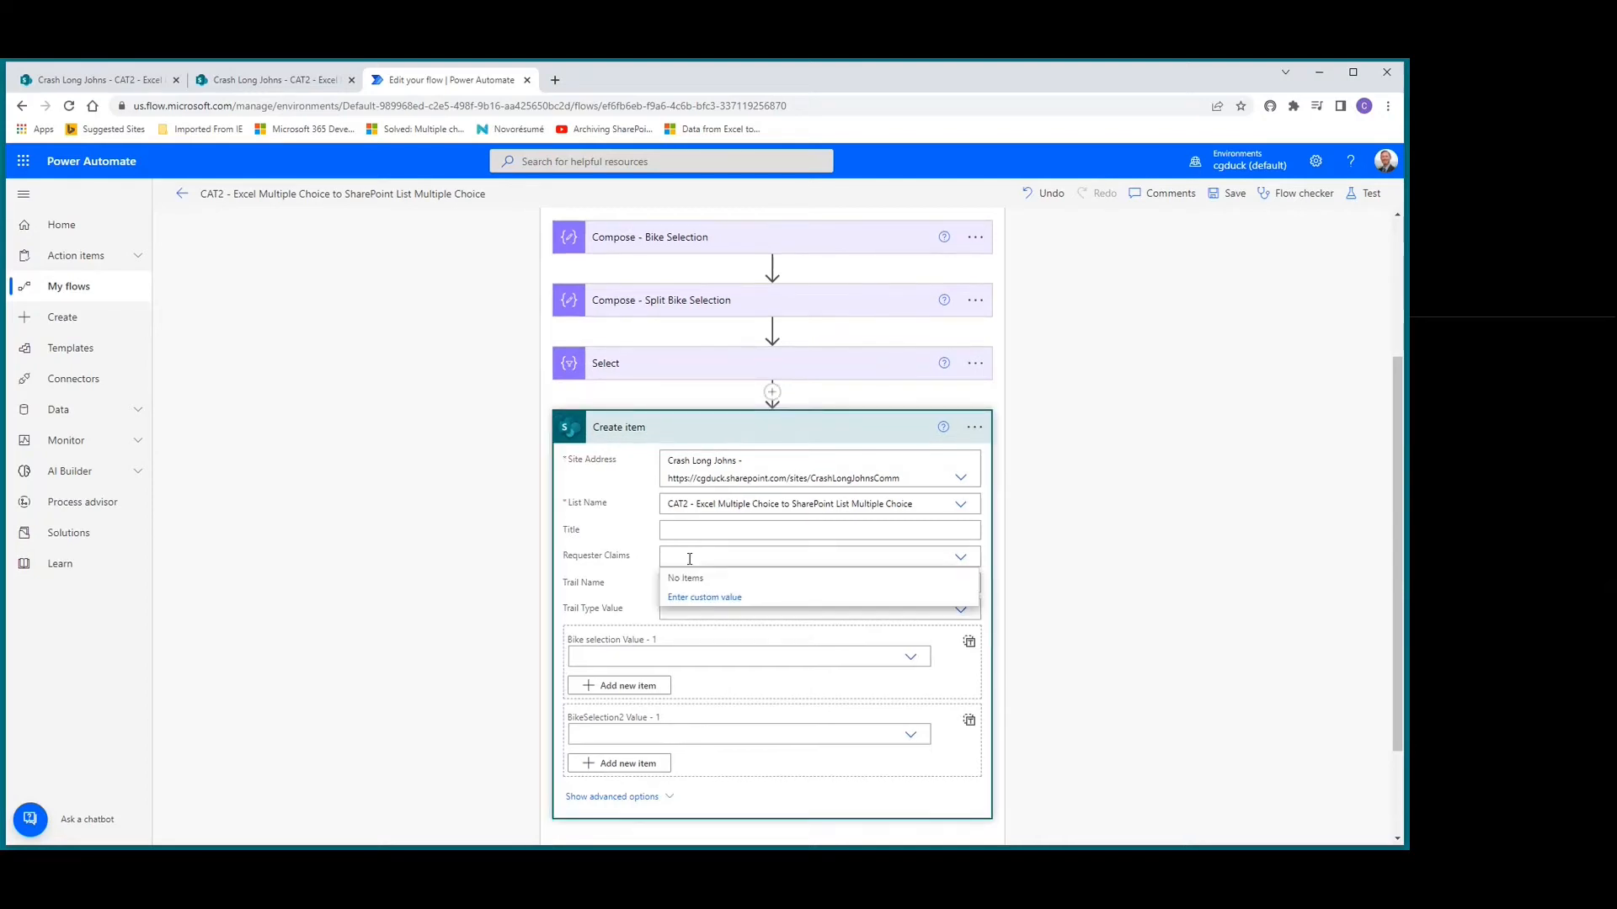
pyautogui.click(634, 537)
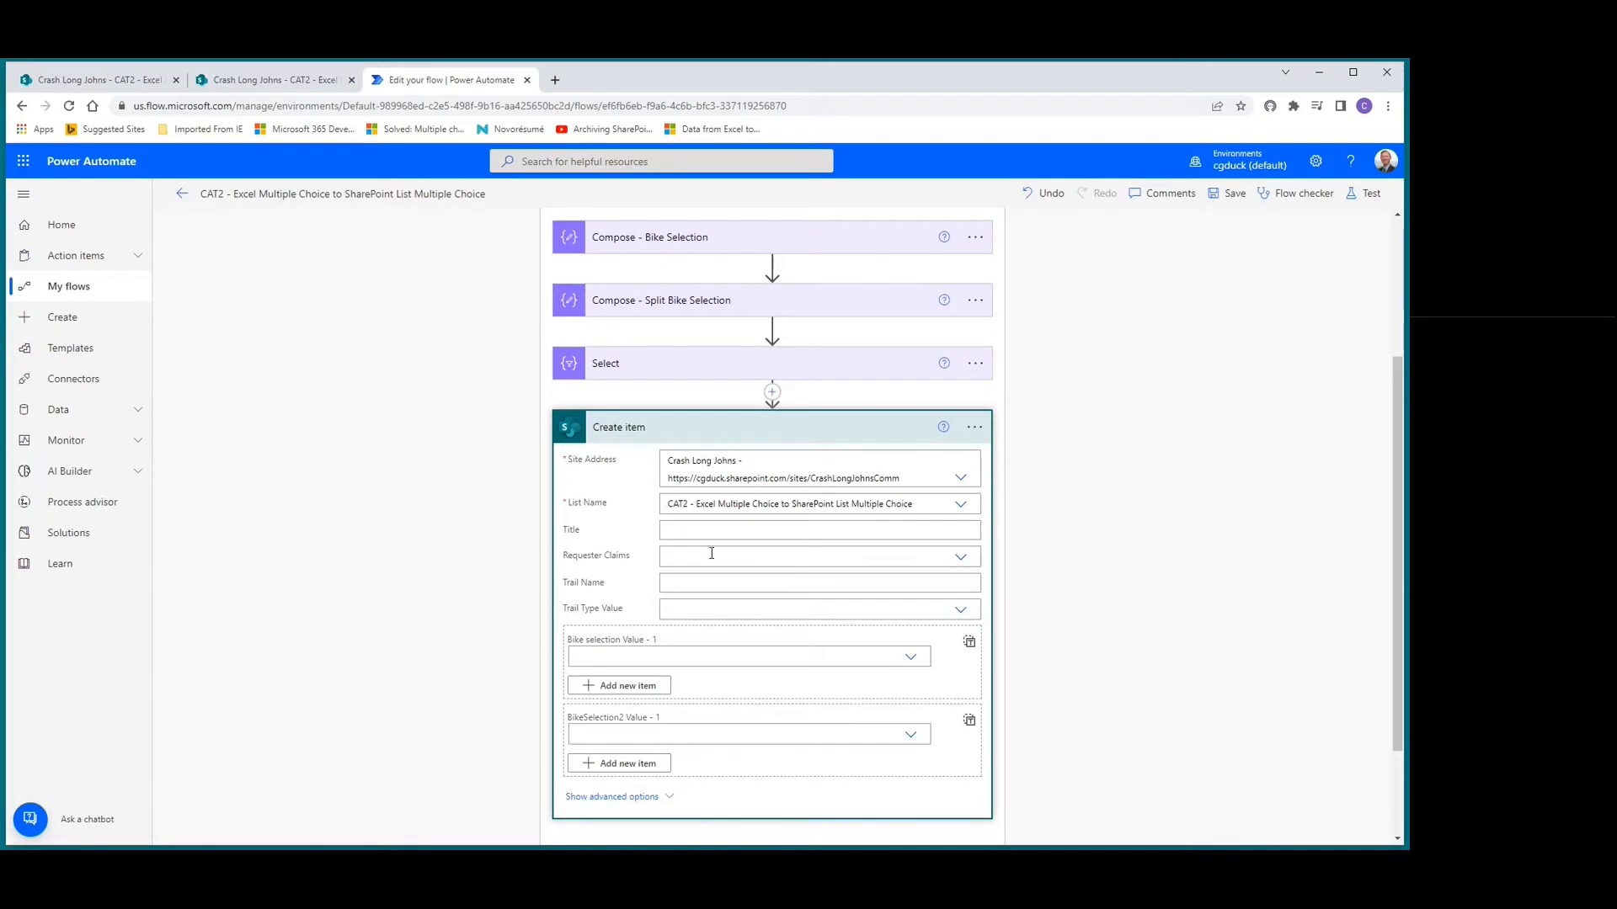
pyautogui.click(957, 561)
pyautogui.click(687, 598)
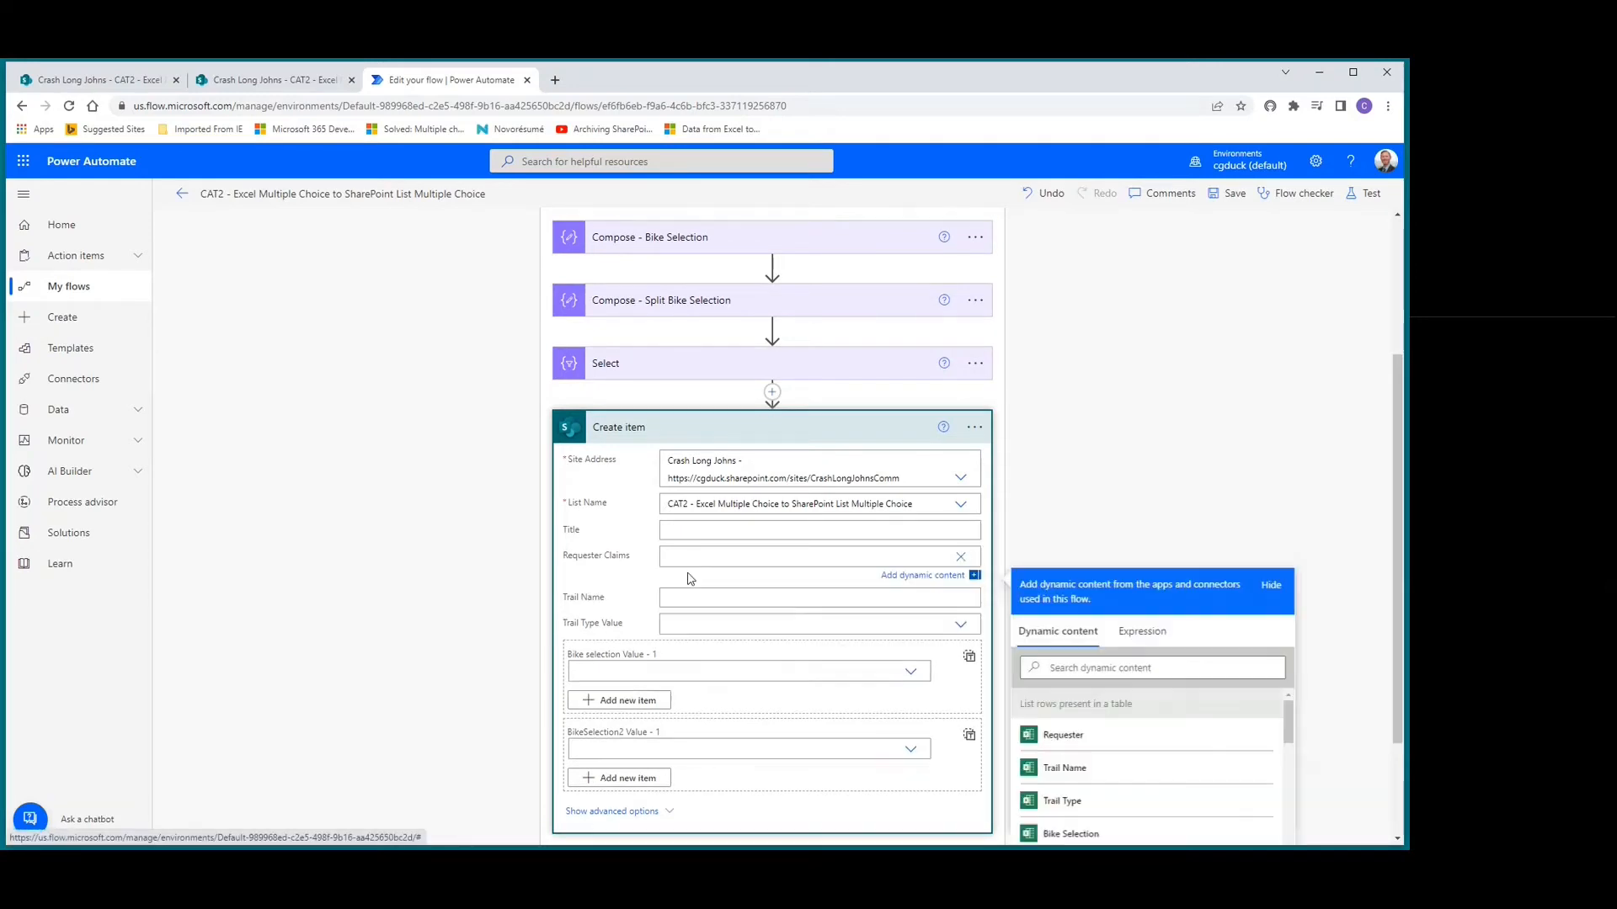
pyautogui.click(1057, 737)
# Fill Create item's Trail Name with the Excel Trail Name and its Trail Type Value with a custom value of Trail Type.
pyautogui.scroll(-1, 765, 589)
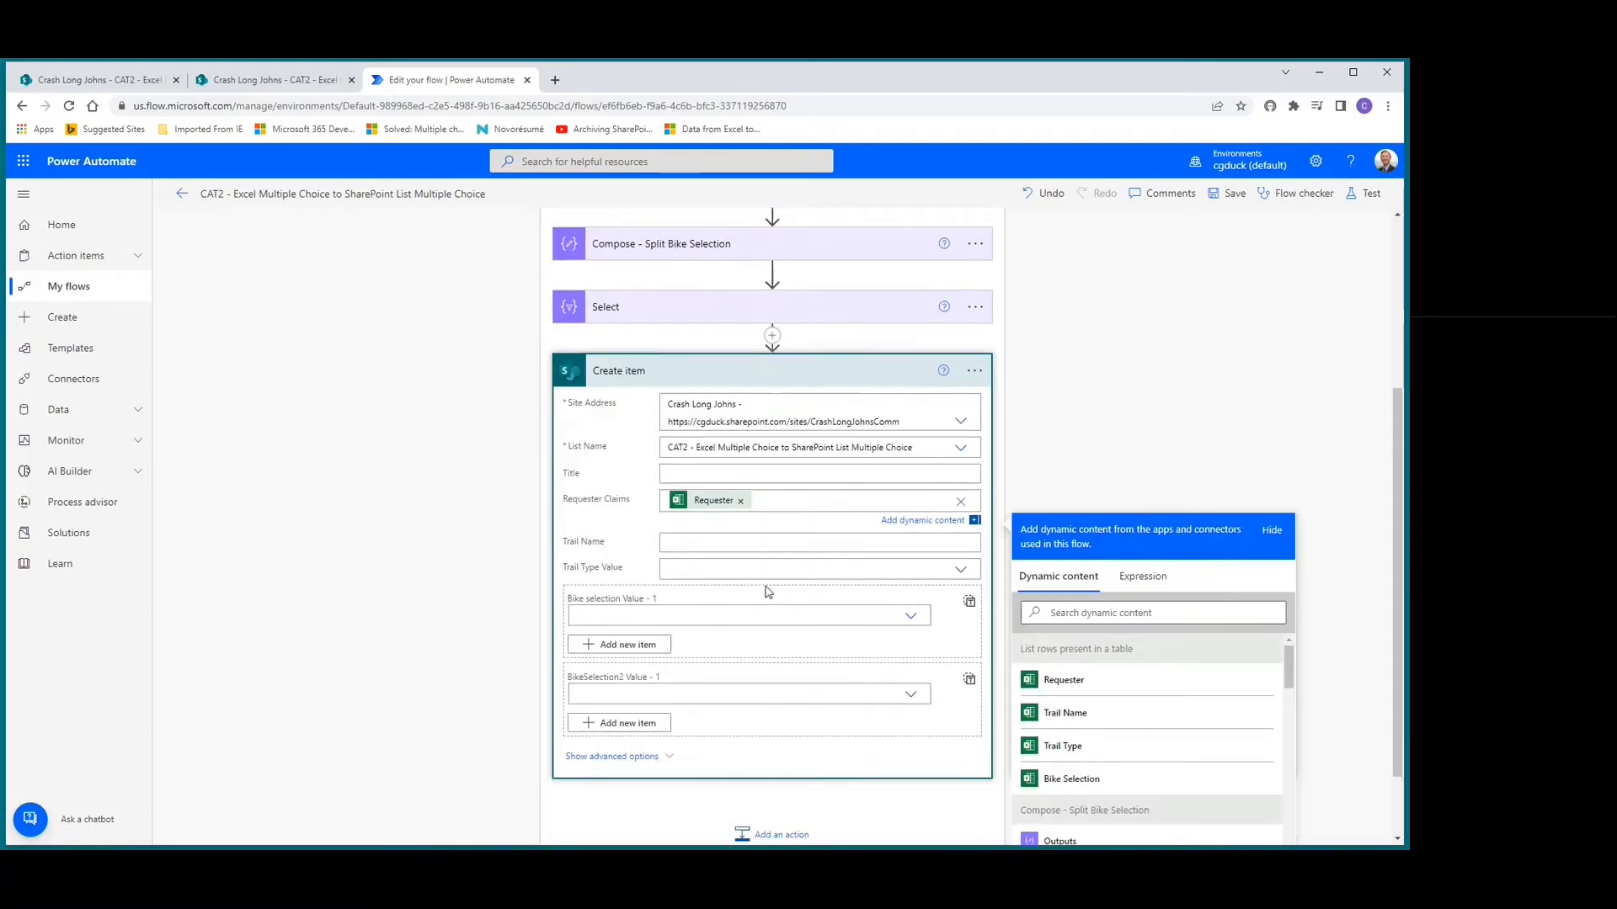
pyautogui.click(714, 528)
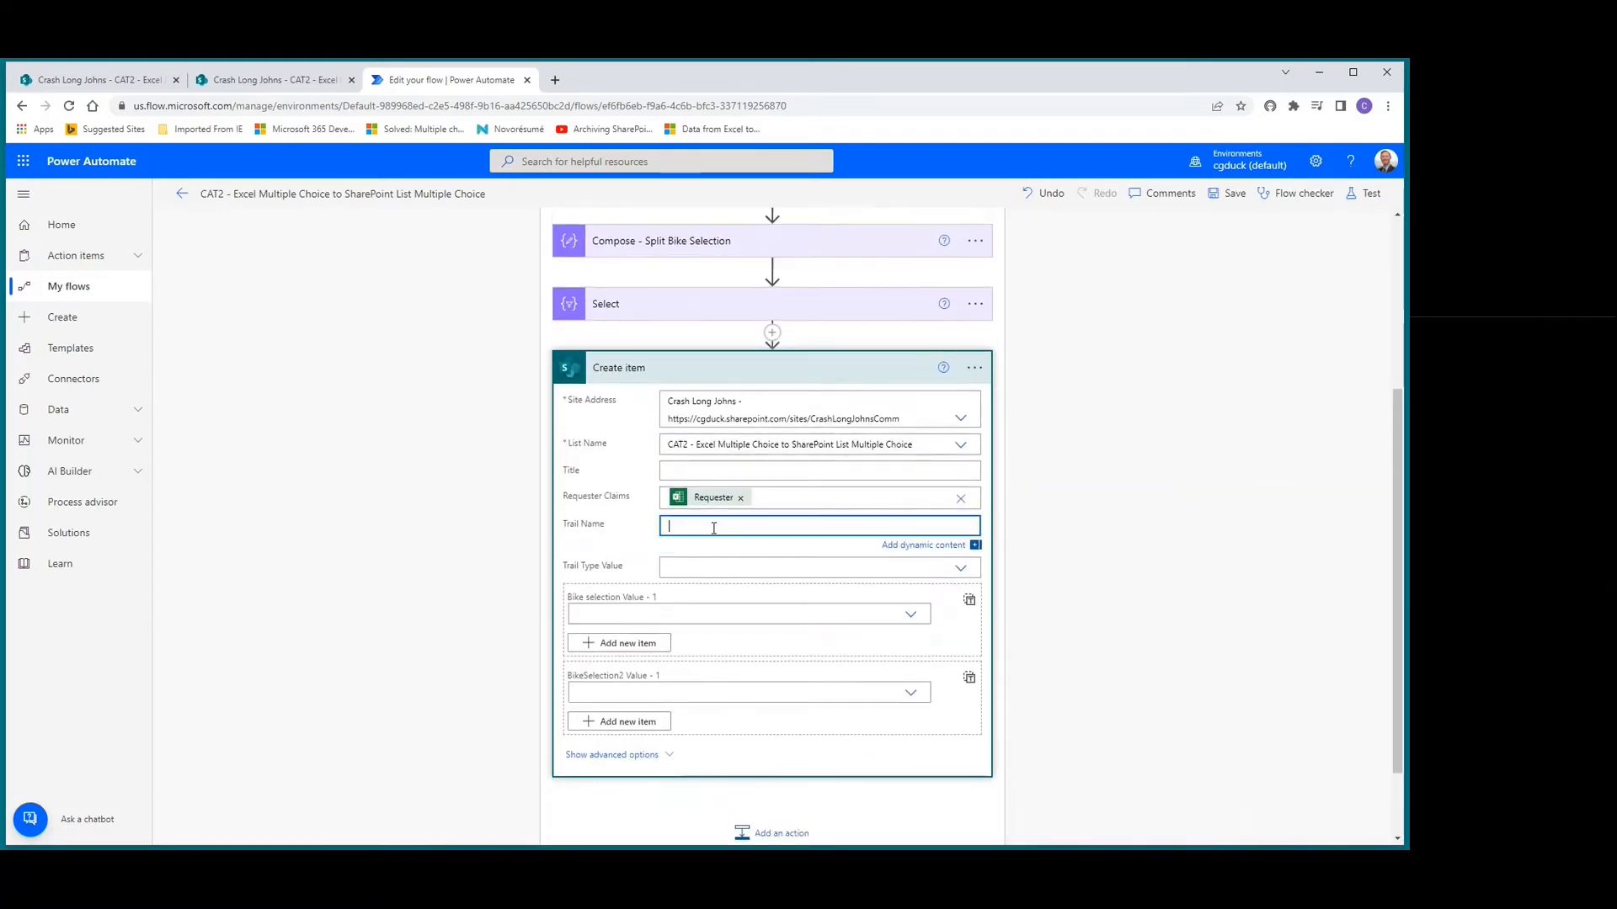
pyautogui.click(1078, 738)
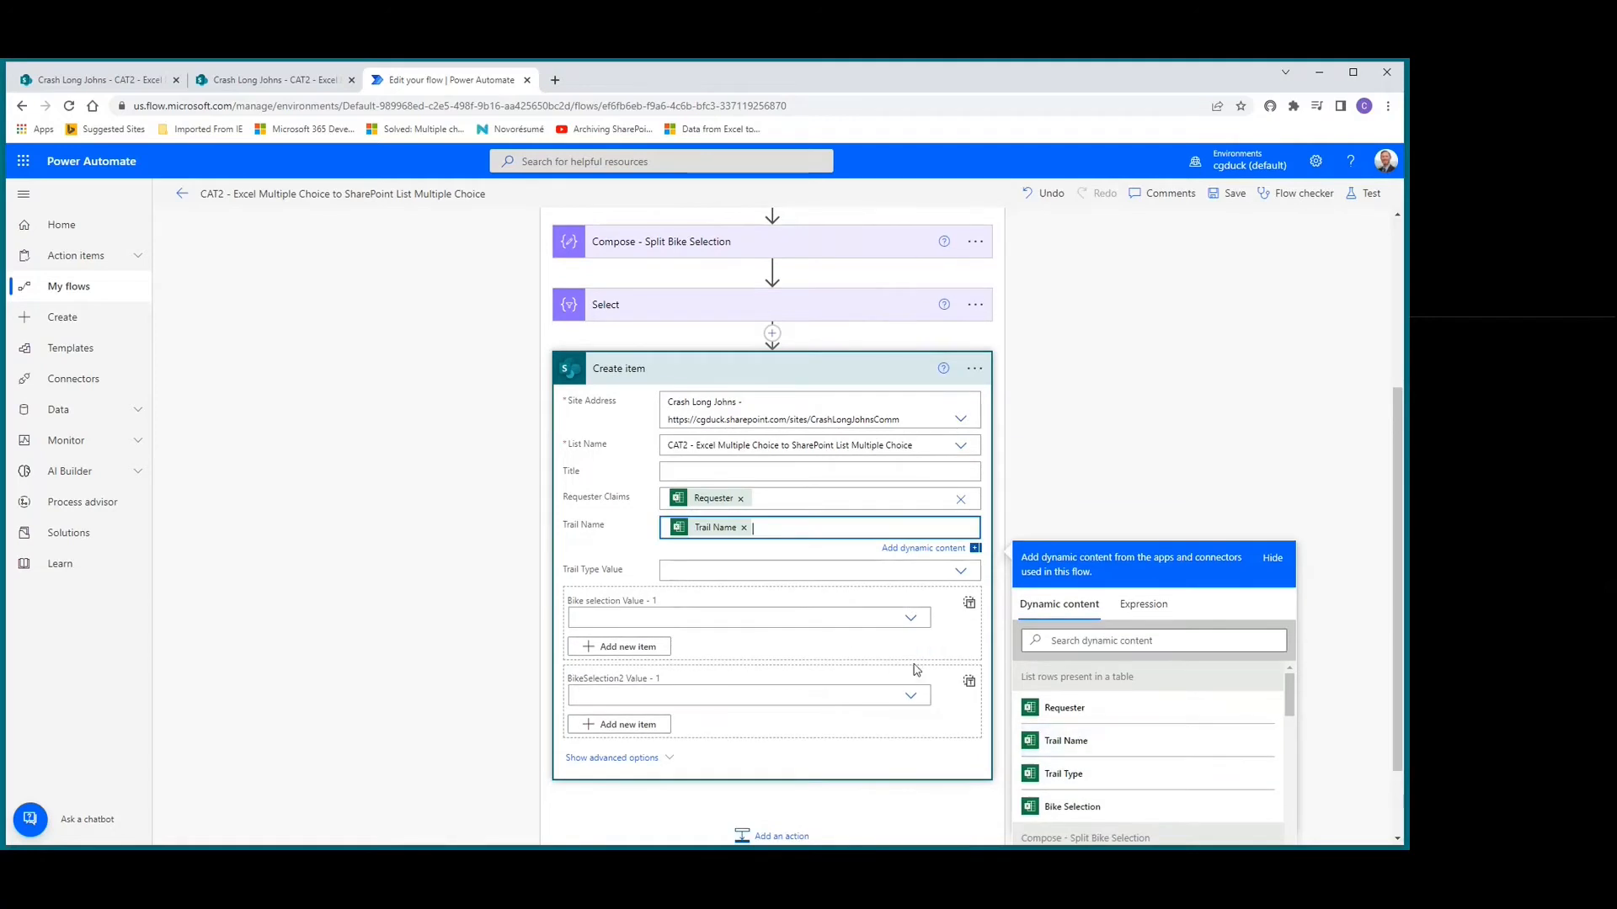
pyautogui.click(720, 568)
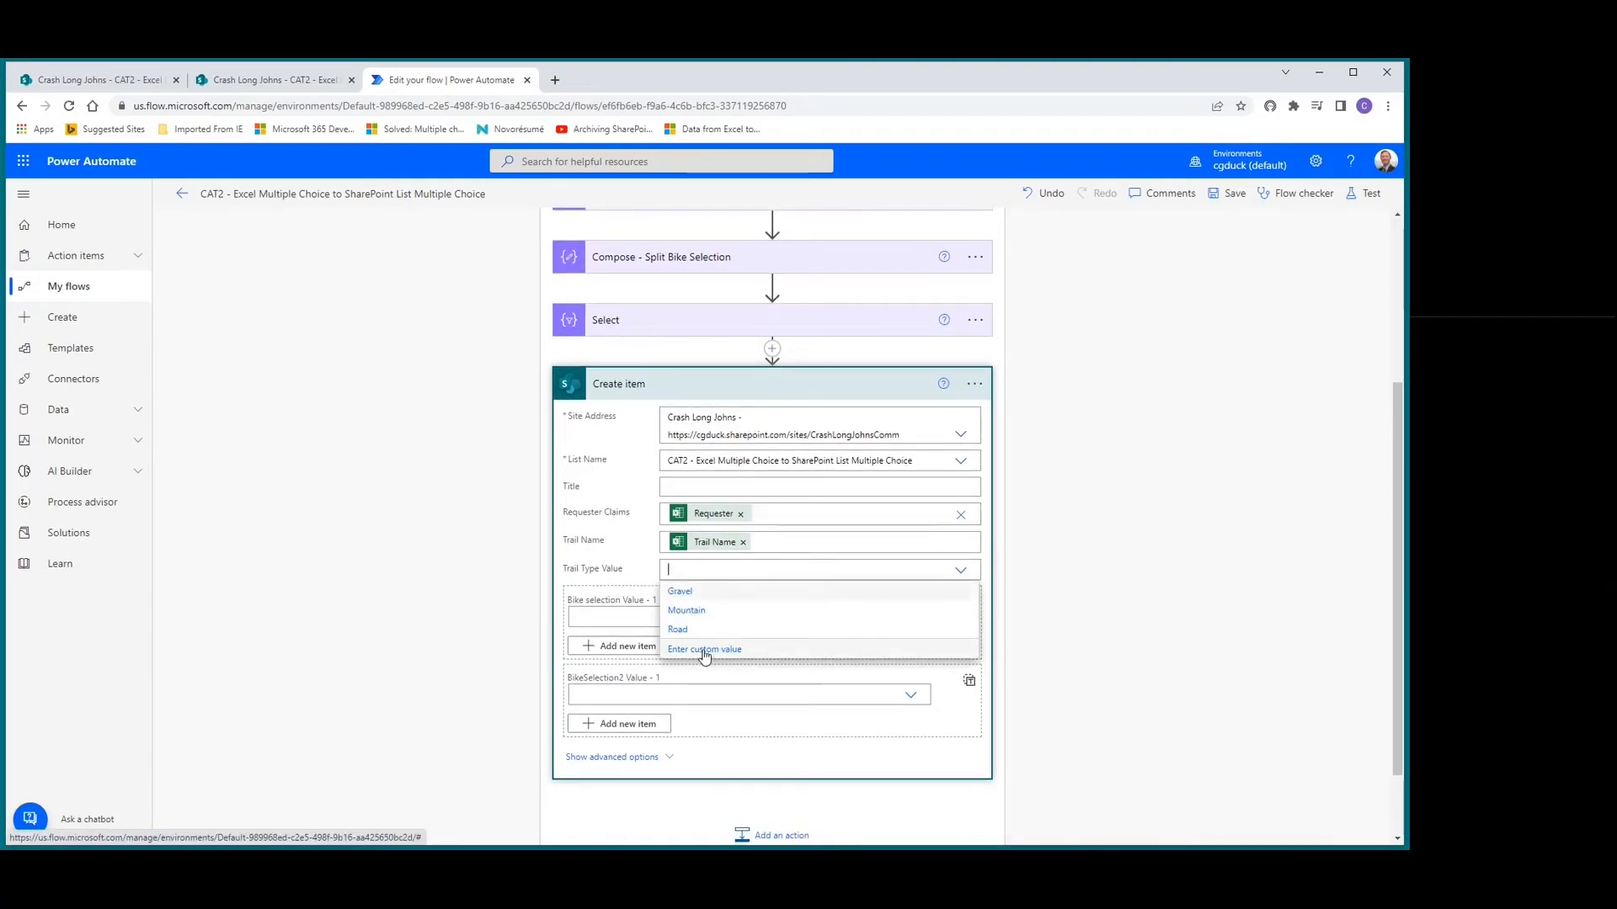
pyautogui.click(705, 650)
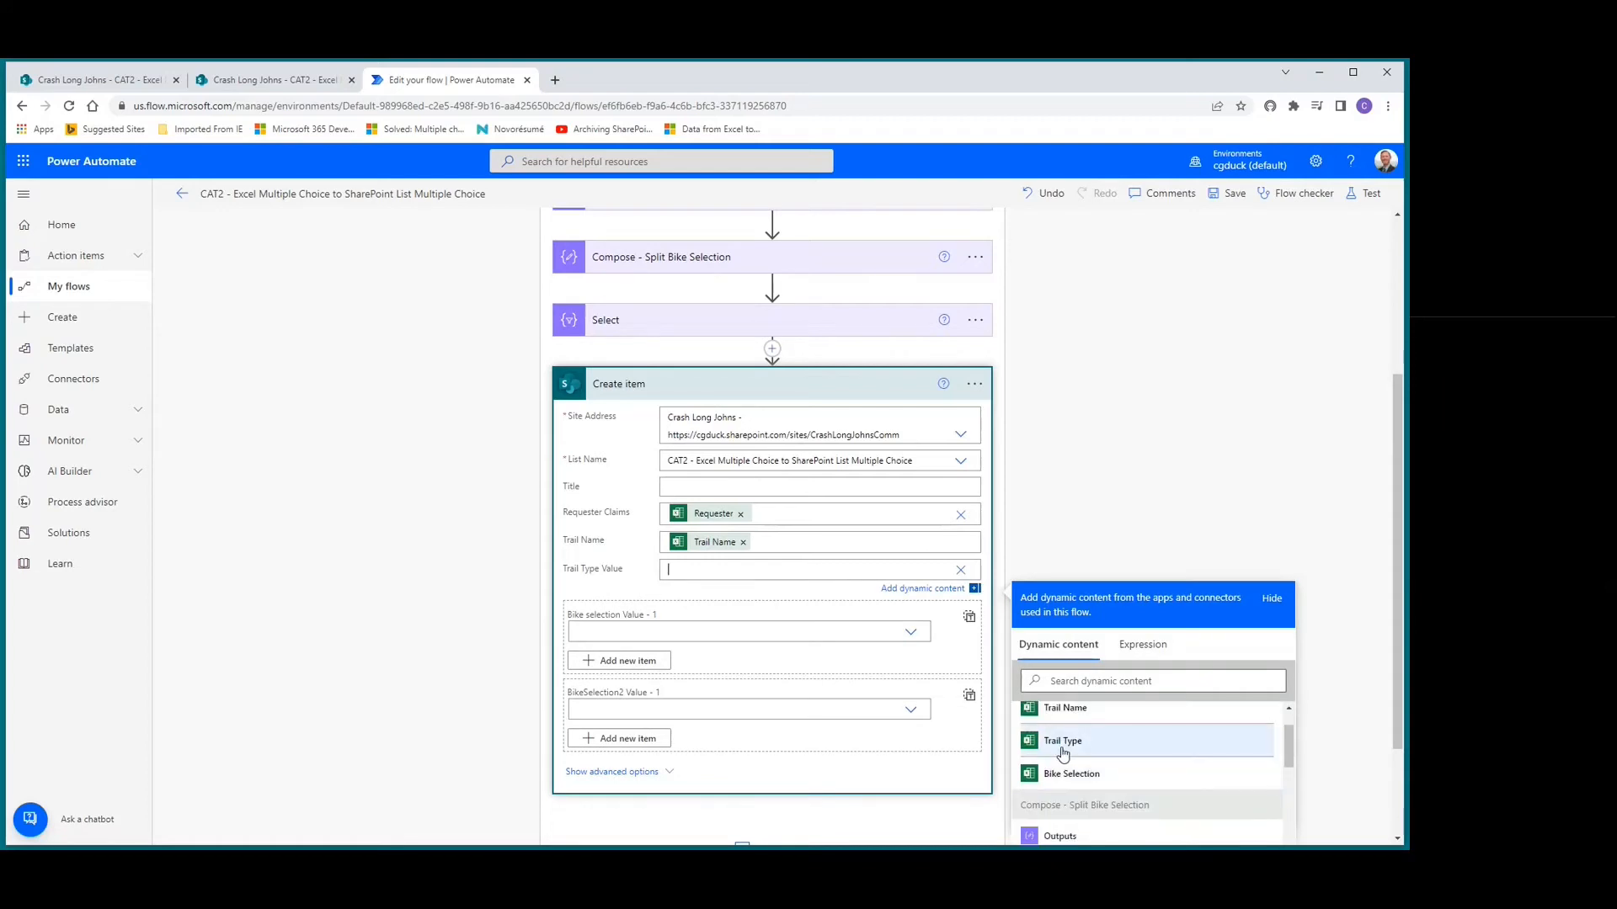
pyautogui.click(1060, 744)
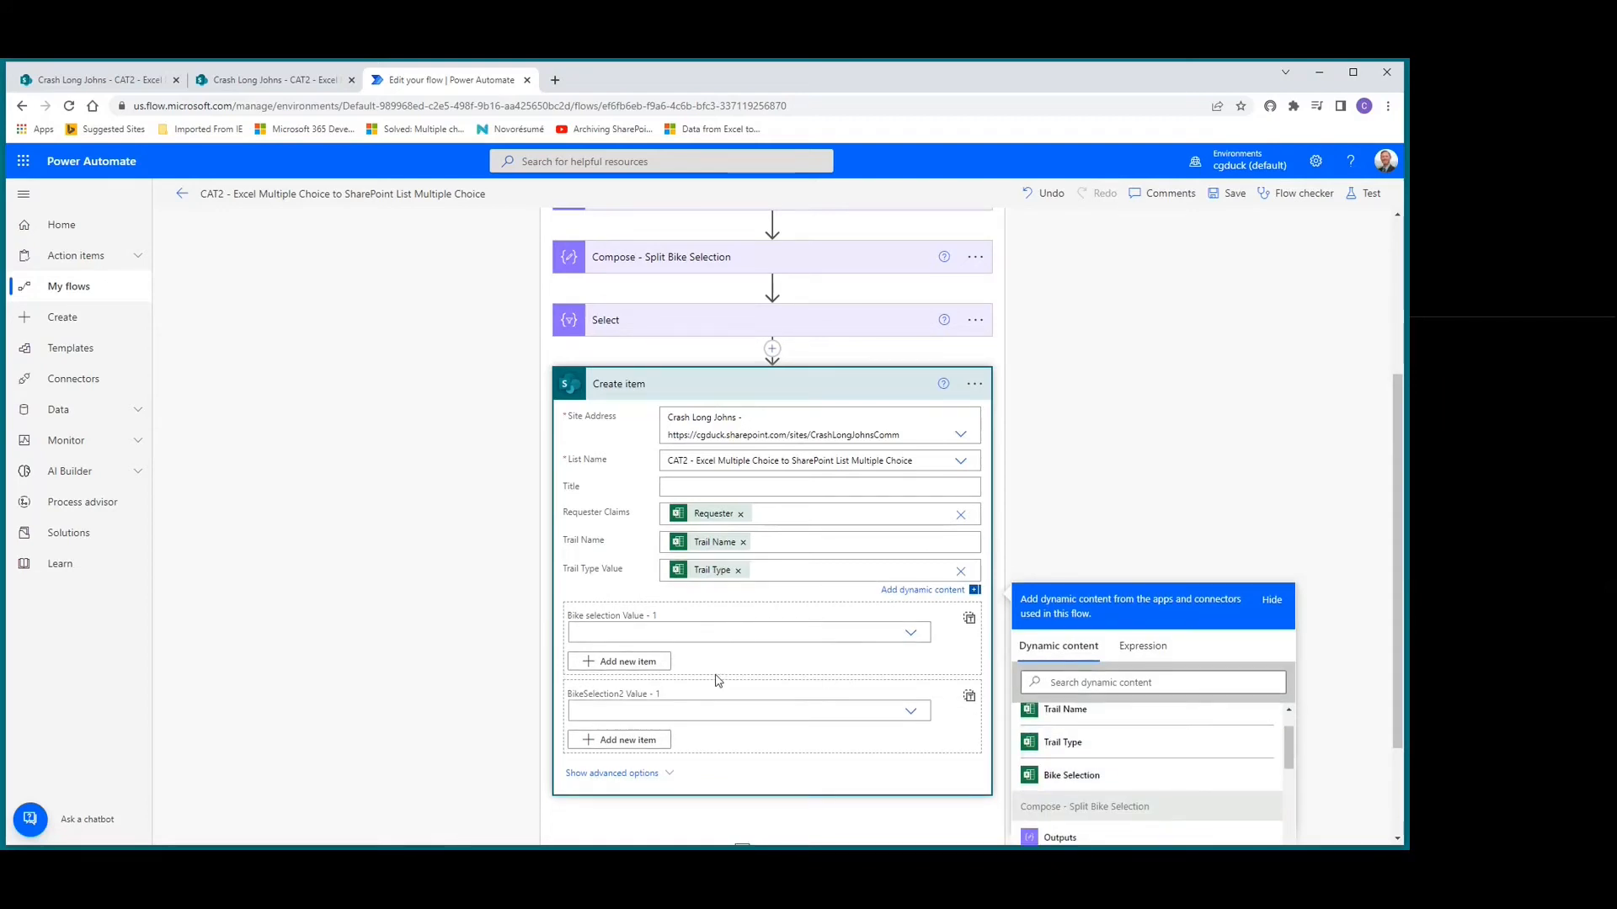
# Switch Bike selection and BikeSelection2 to entire-array input, set both to the Select action's Output, and collapse Create item.
pyautogui.scroll(-1, 733, 665)
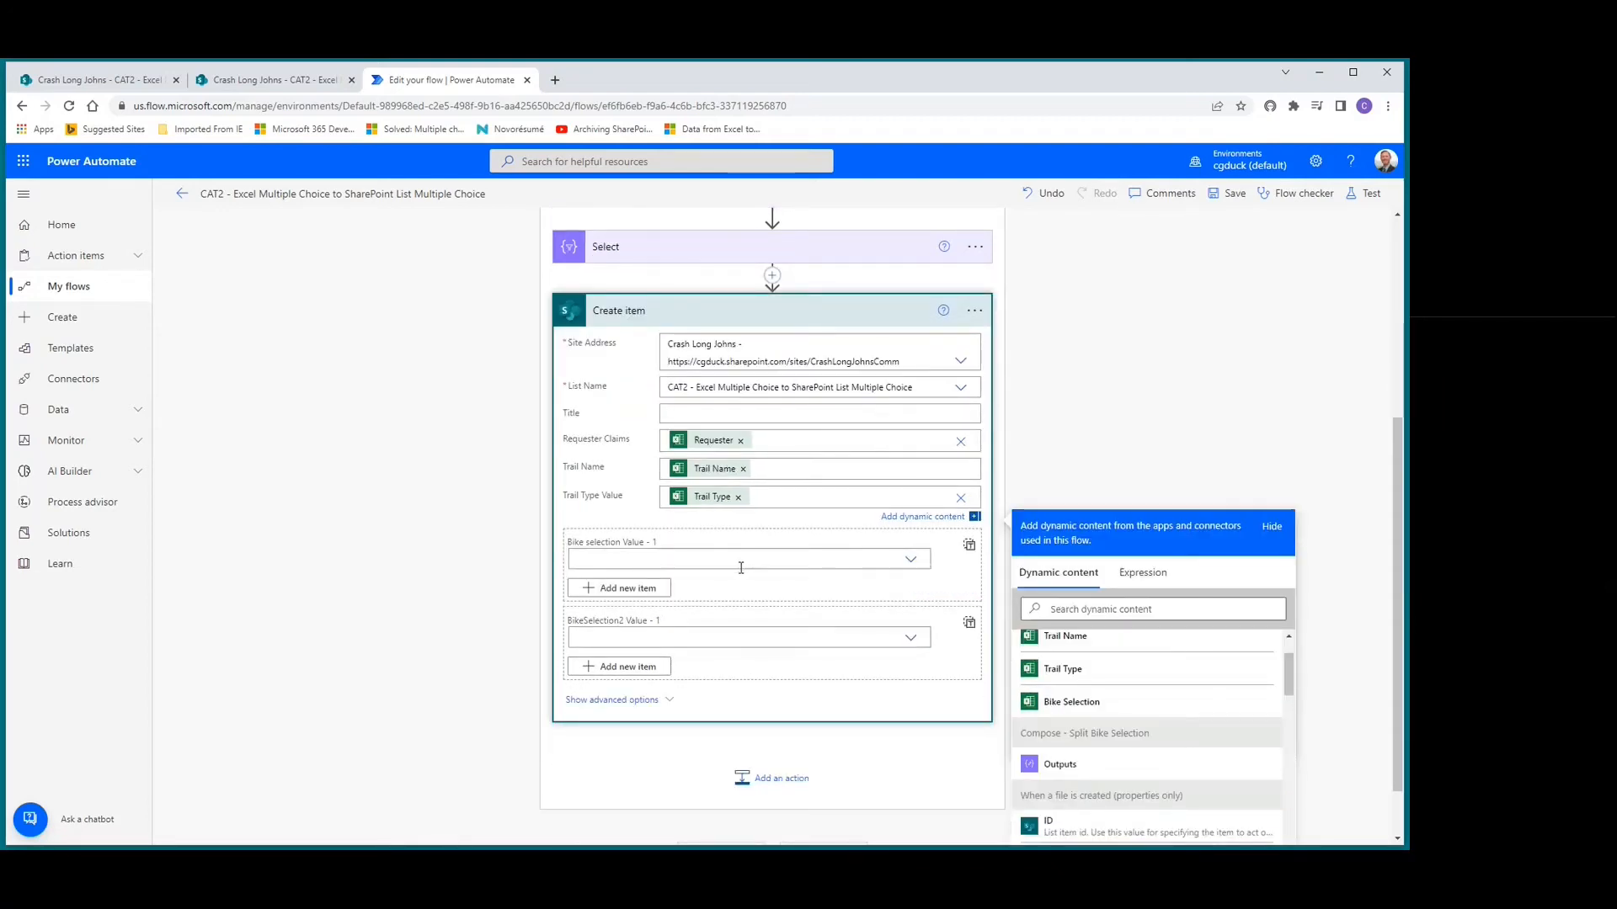
pyautogui.click(971, 548)
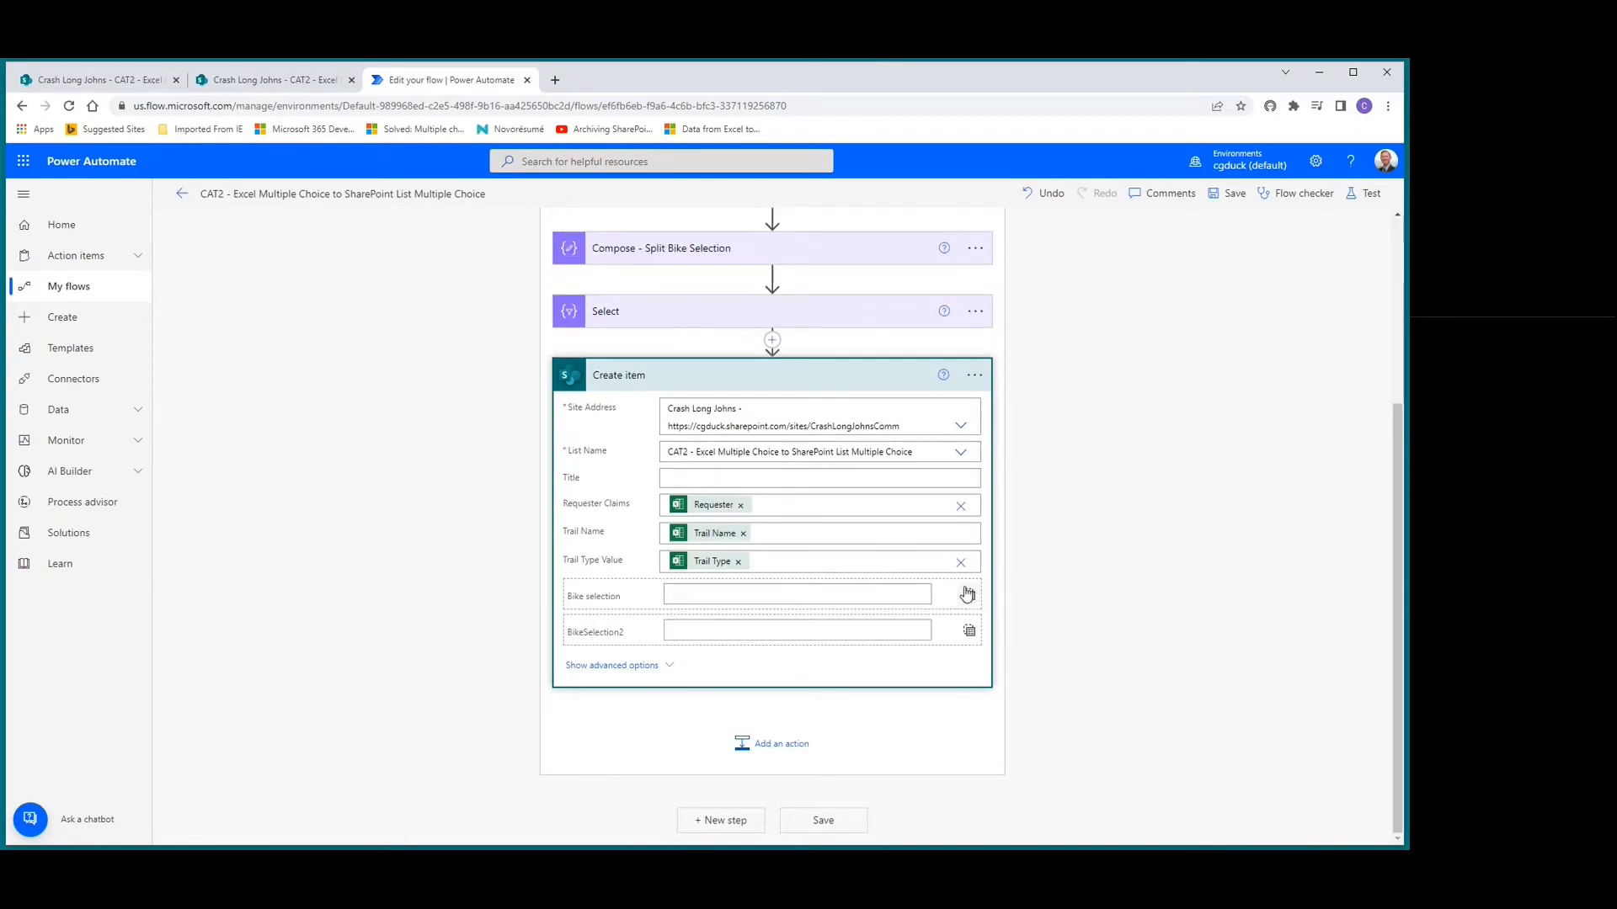
pyautogui.click(701, 594)
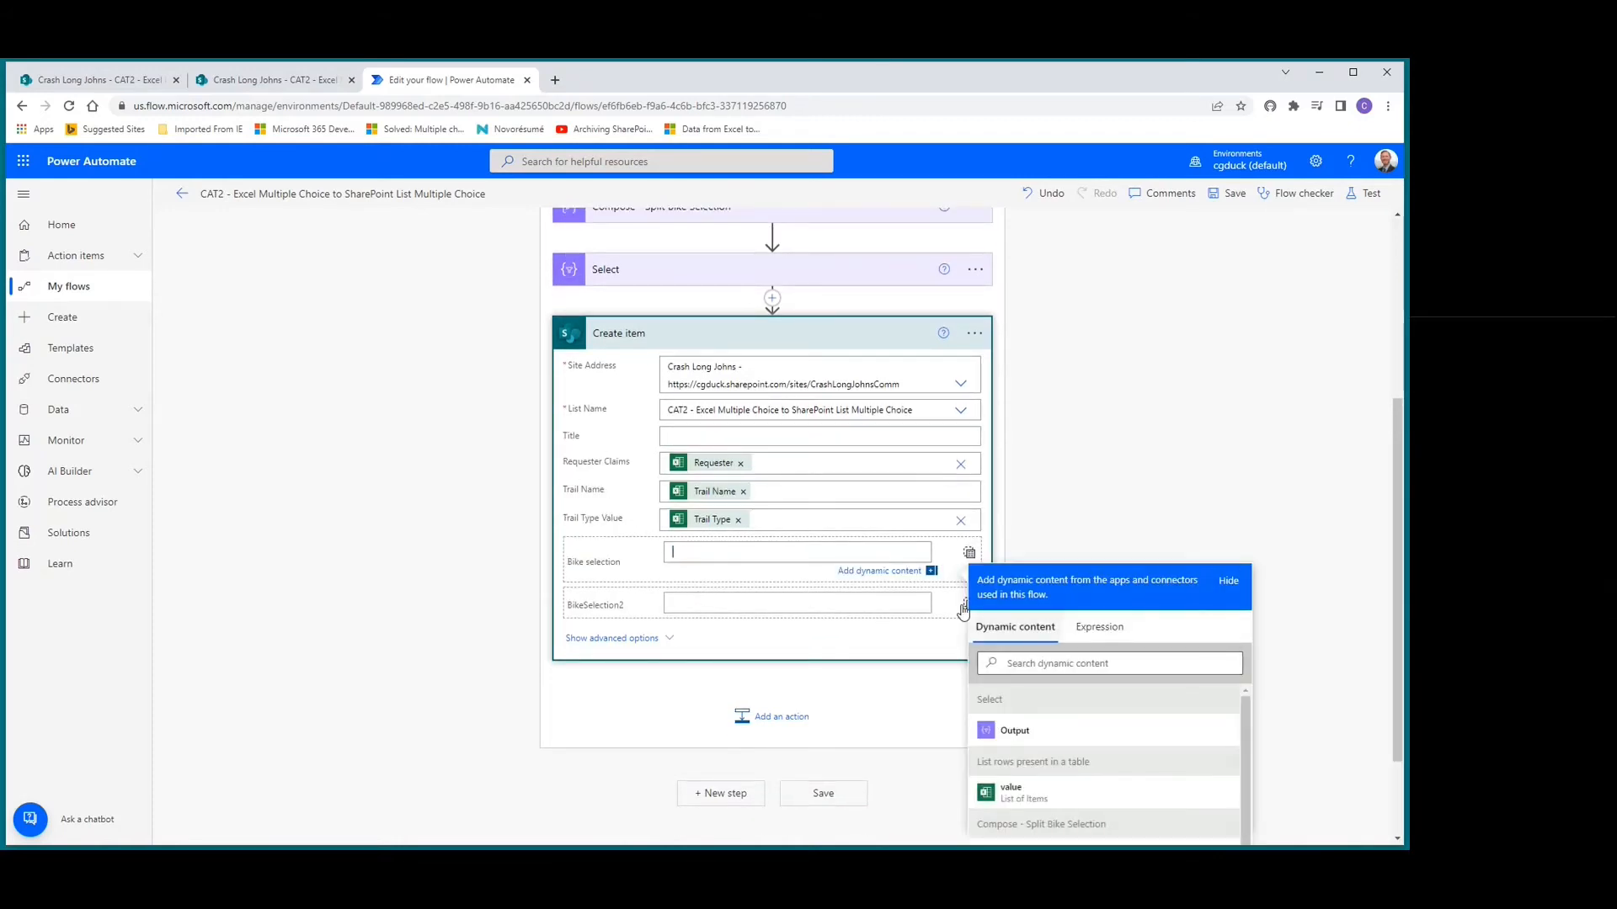
pyautogui.click(1015, 730)
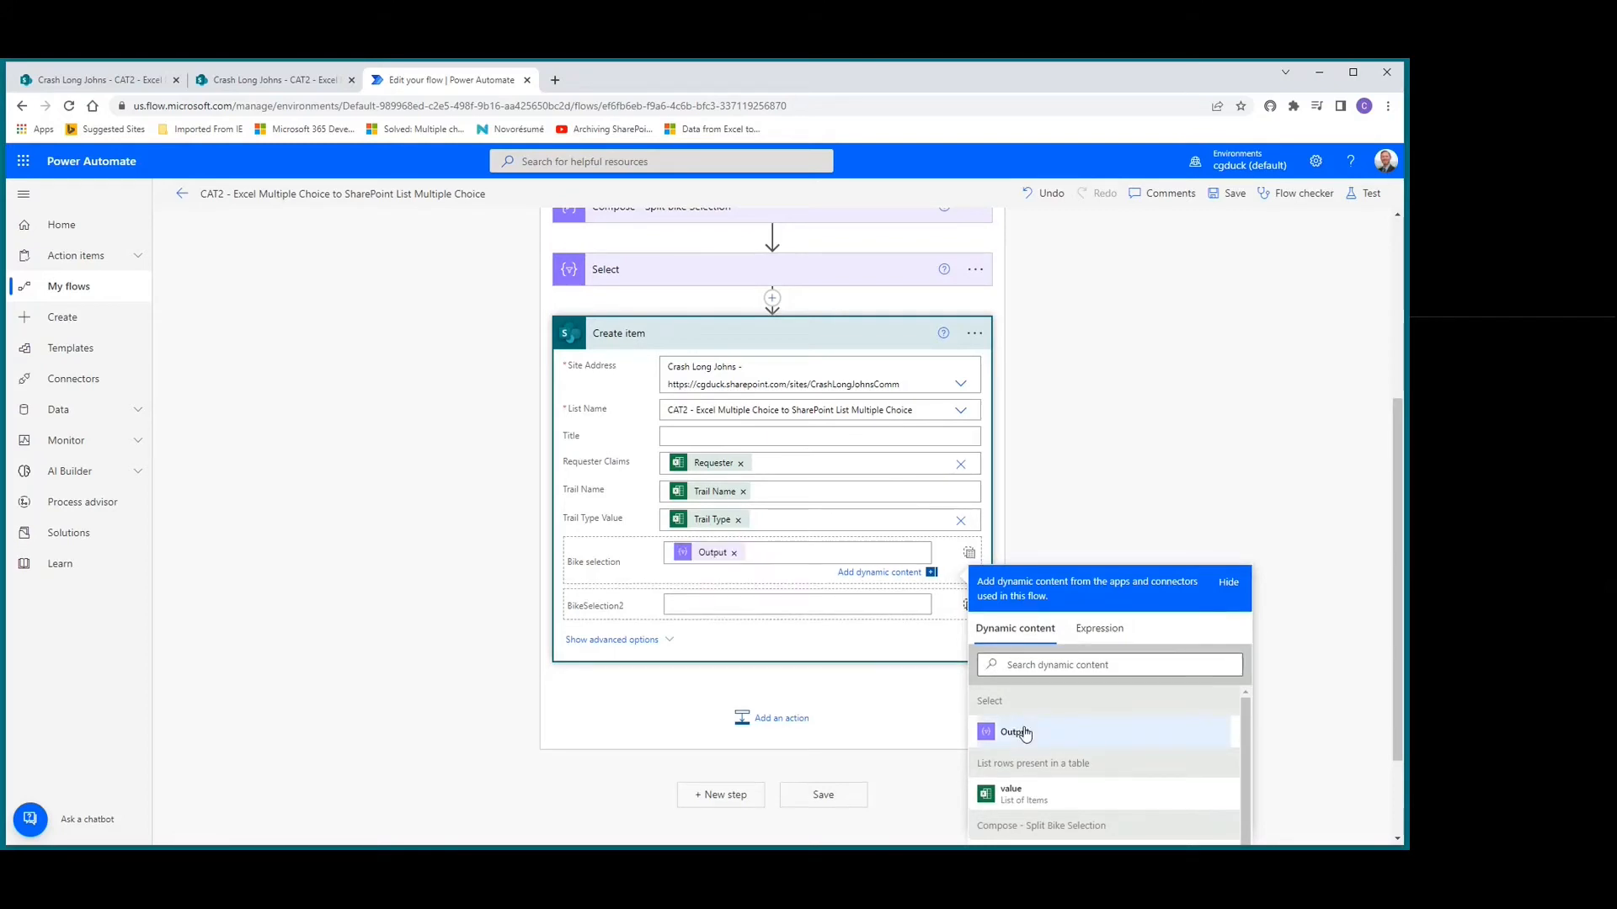
pyautogui.click(700, 603)
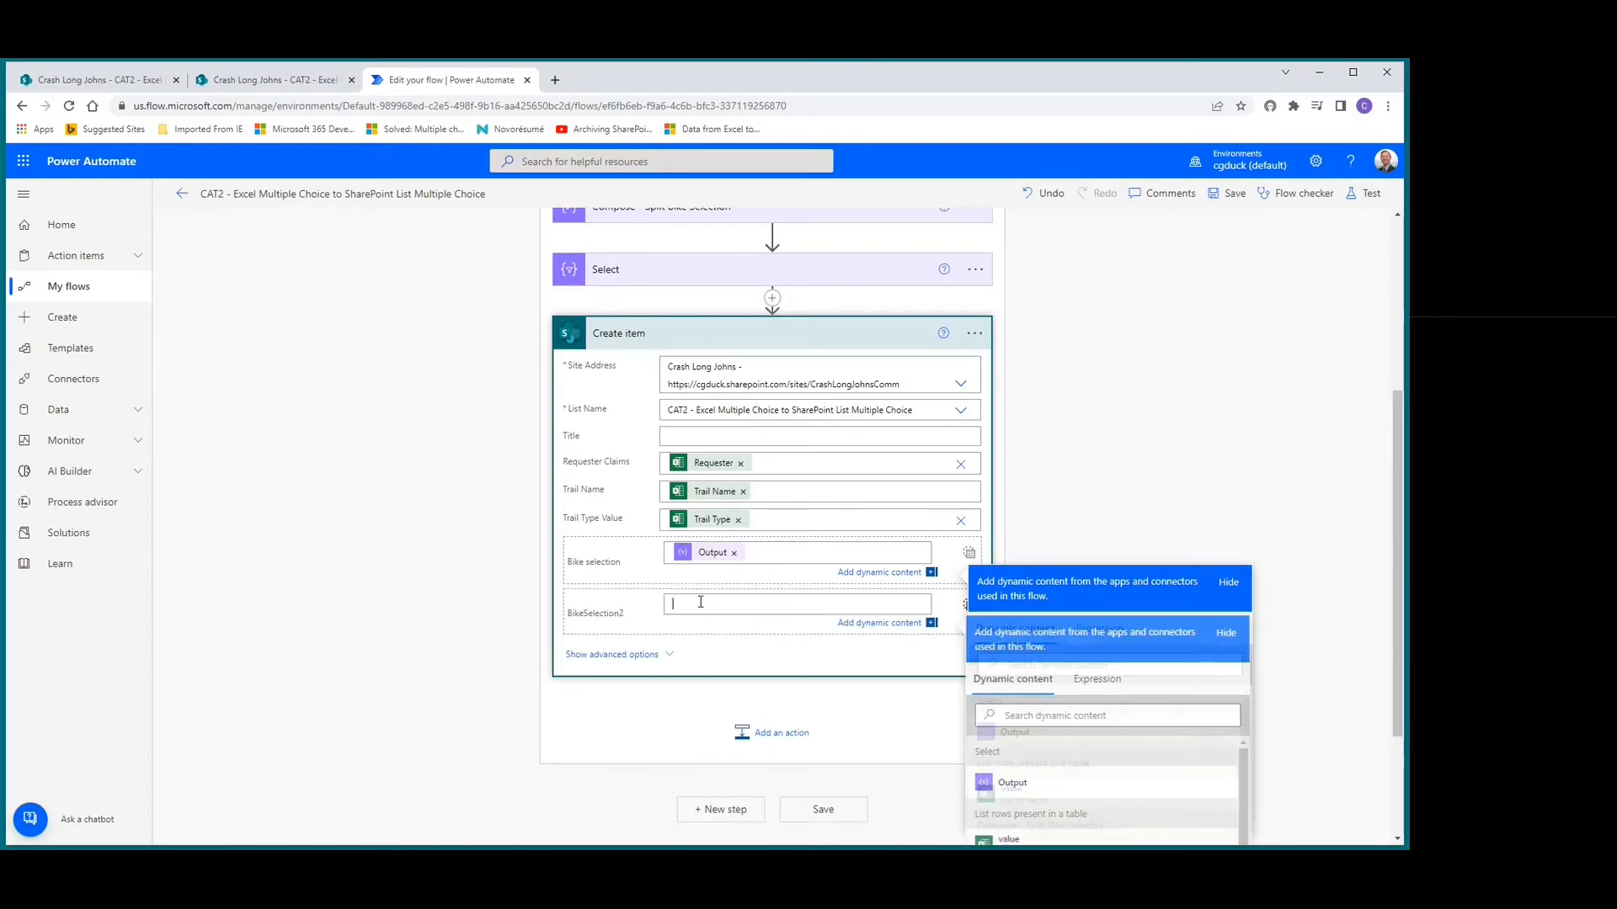
pyautogui.click(1013, 781)
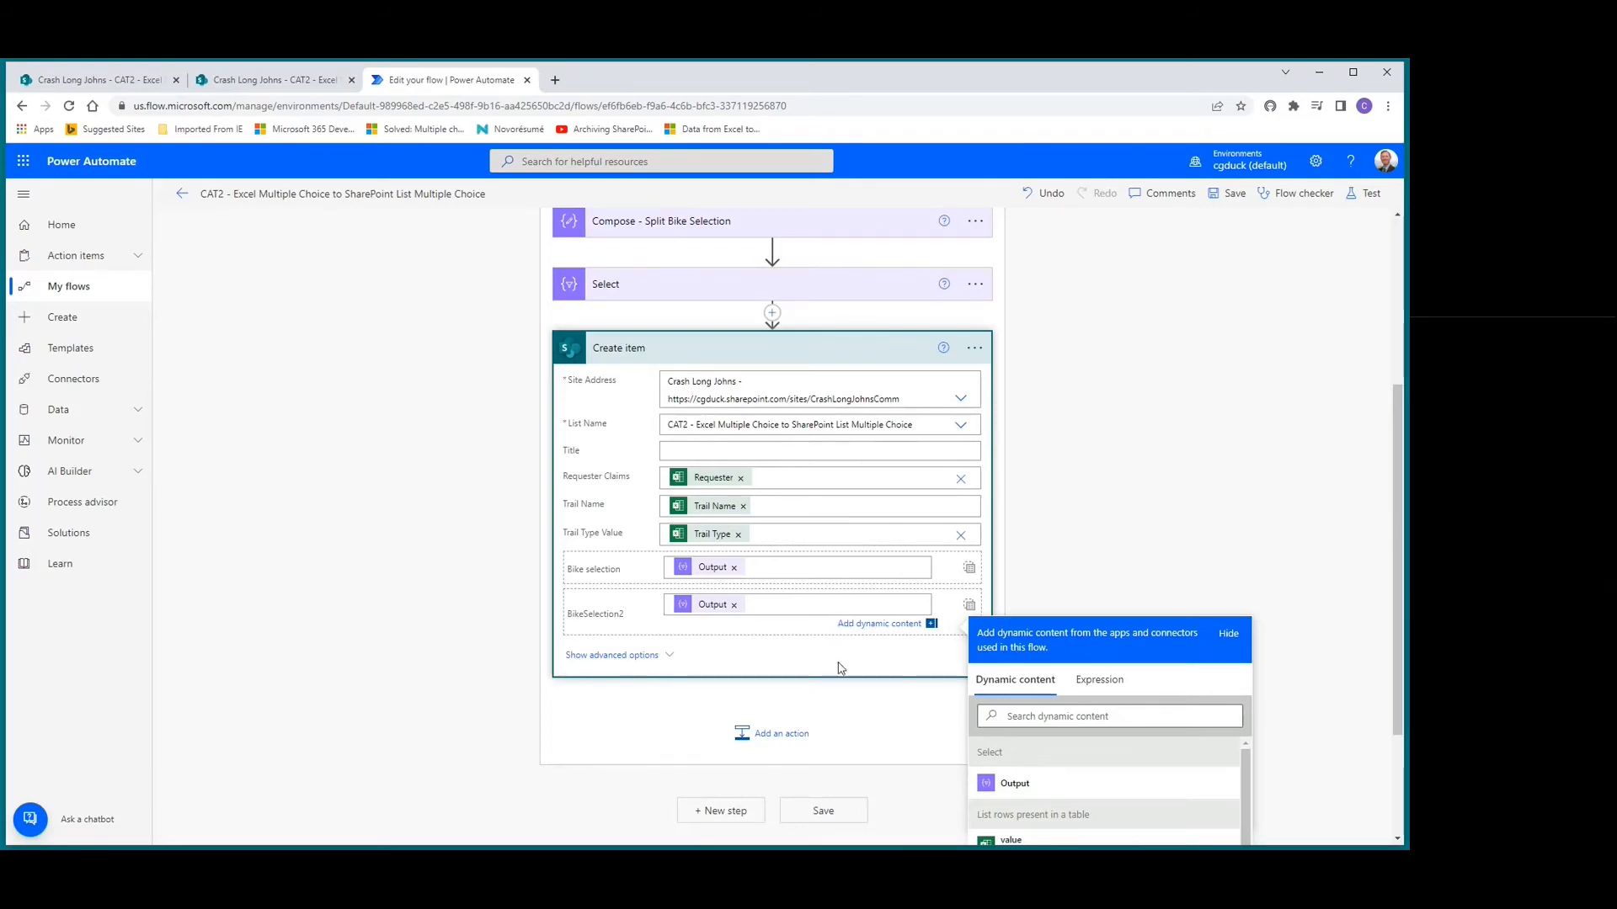
pyautogui.click(663, 354)
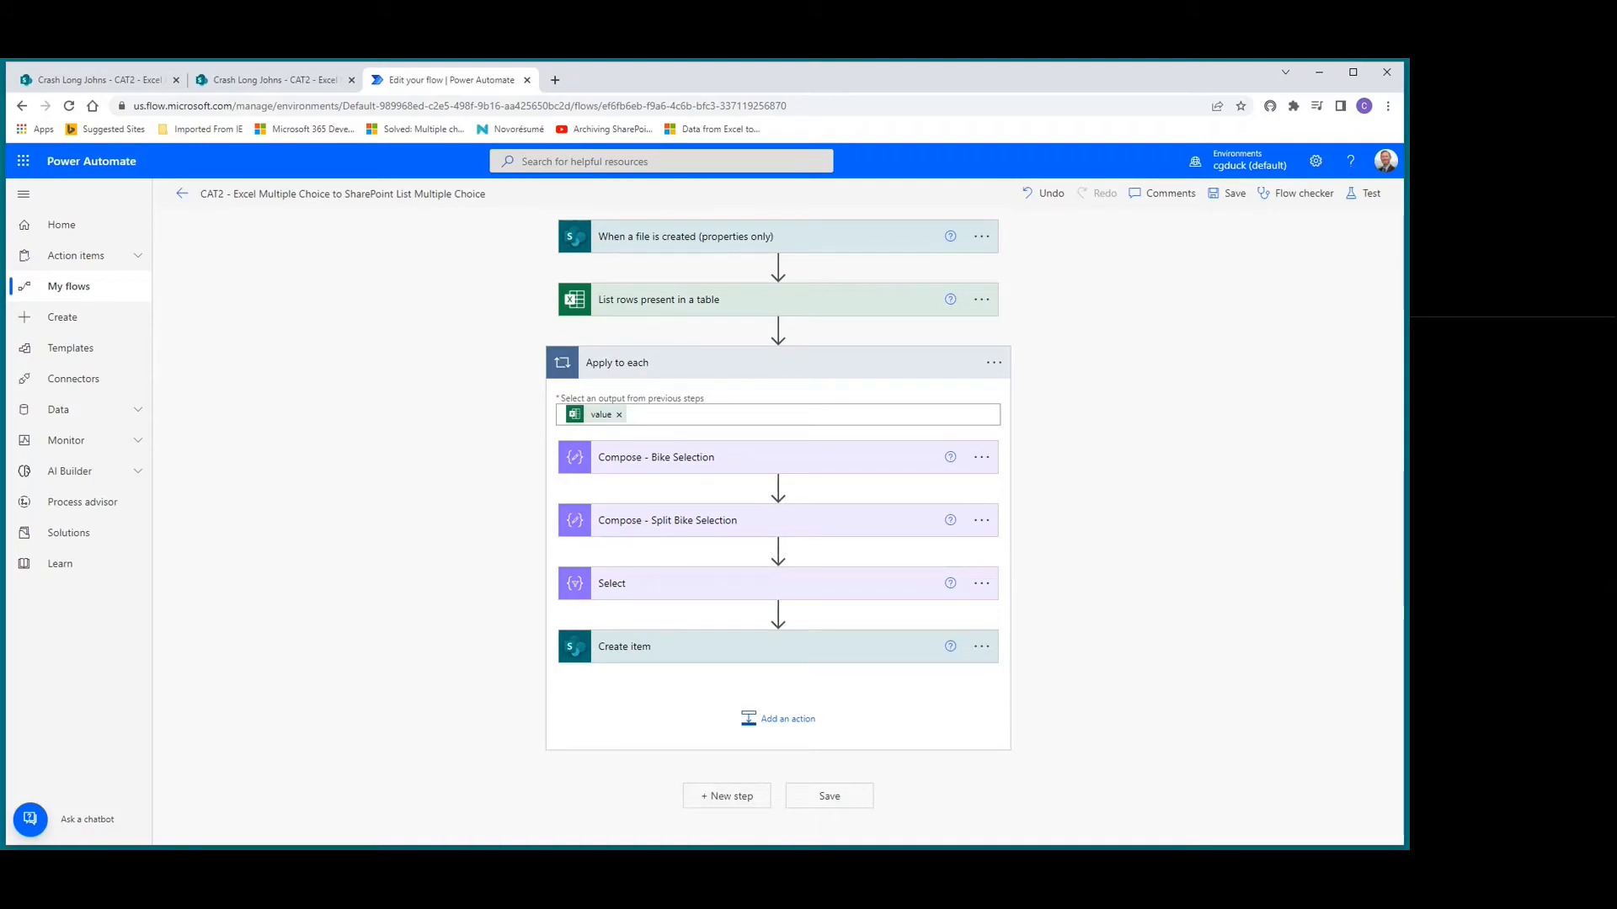
# Add a Send an HTTP request to SharePoint action after the Apply to each loop.
pyautogui.click(732, 797)
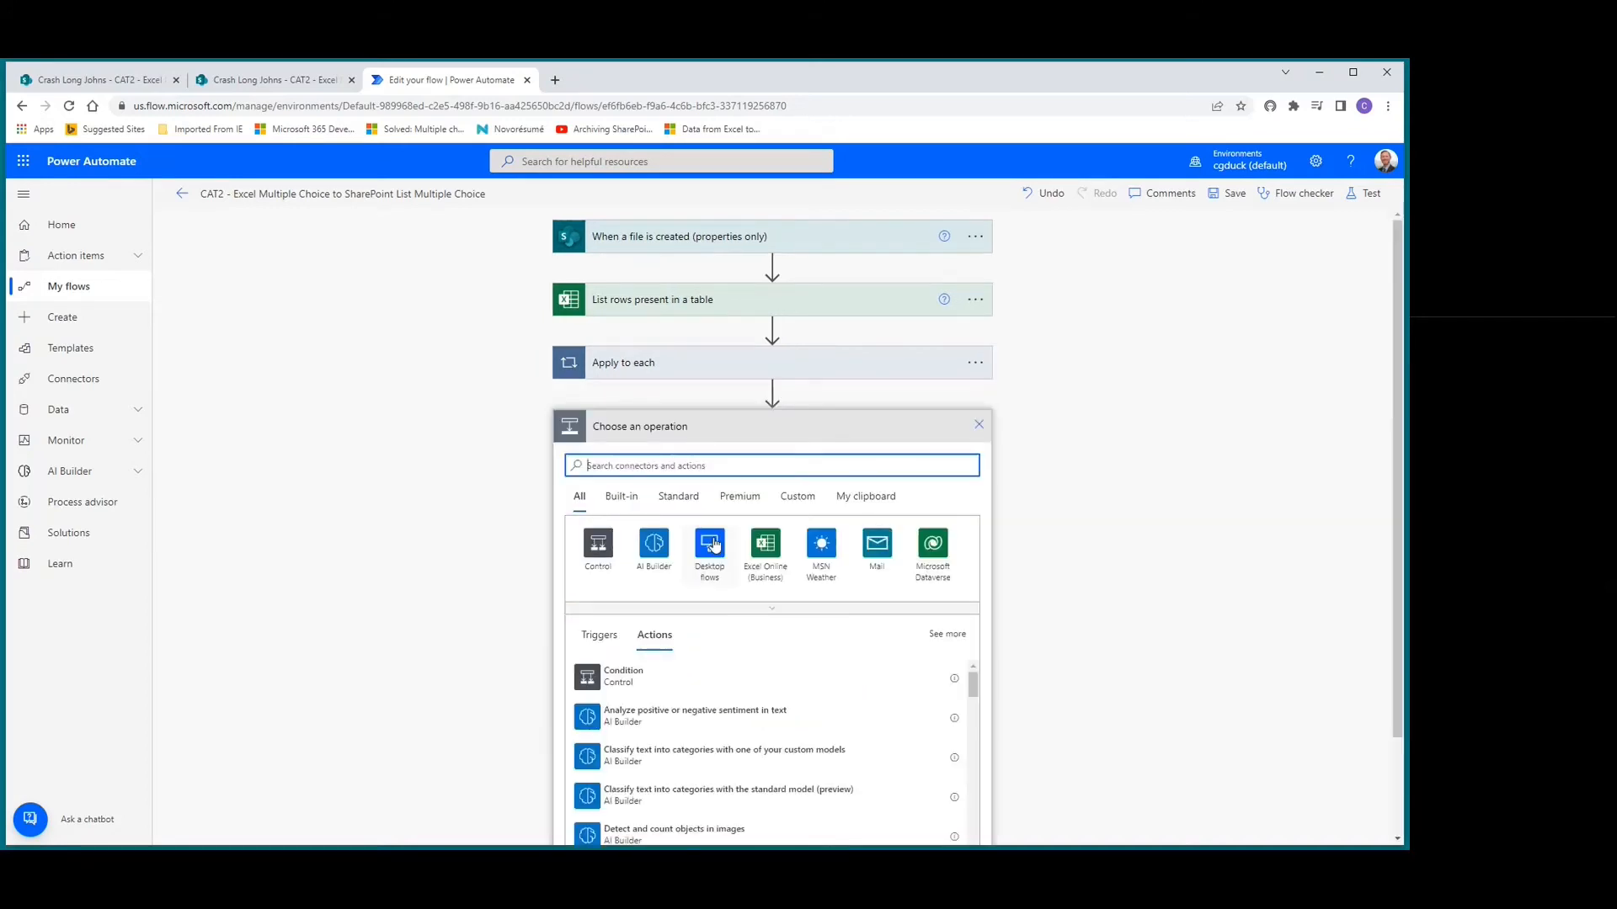
pyautogui.write('Send an http')
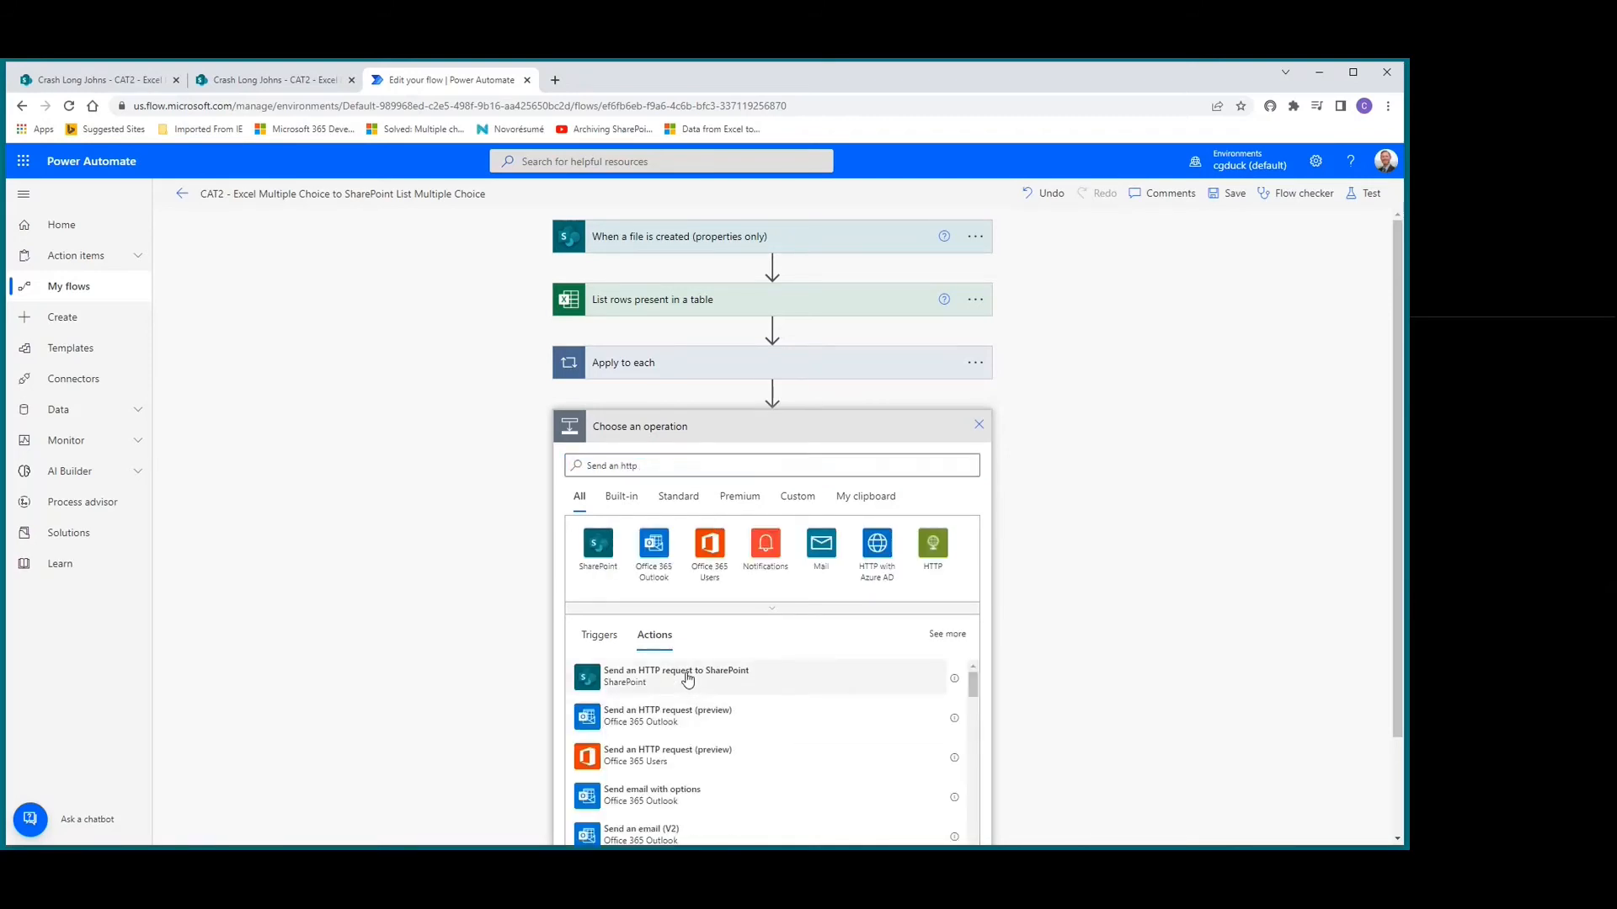
pyautogui.click(676, 673)
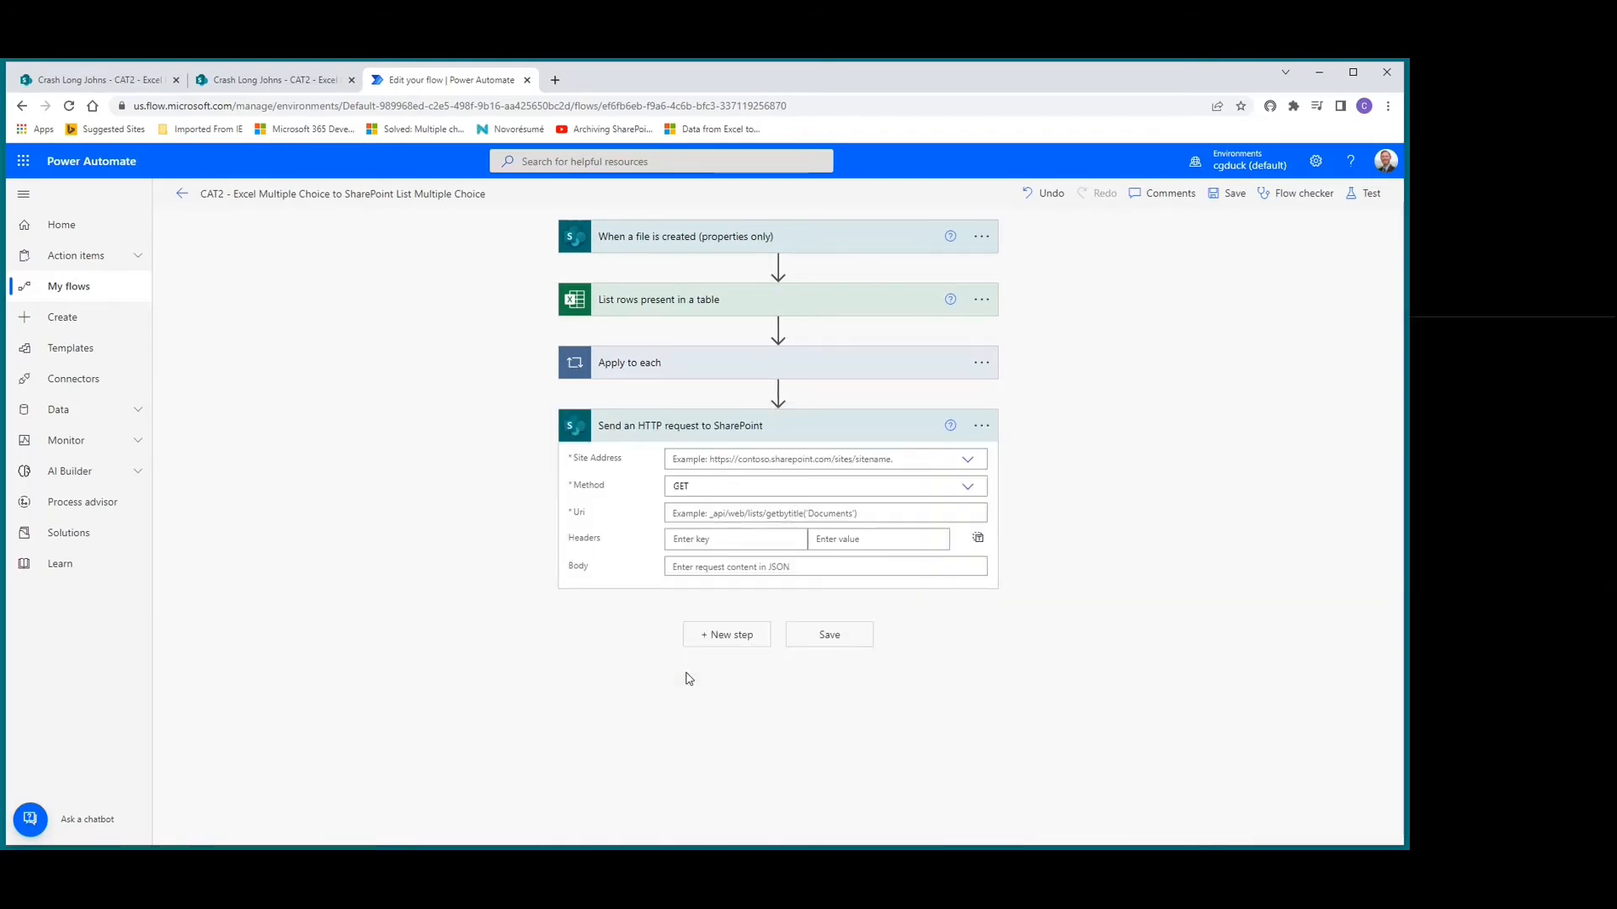
# Set the HTTP request's Site Address to Crash Long Johns and its Method to POST.
pyautogui.click(969, 464)
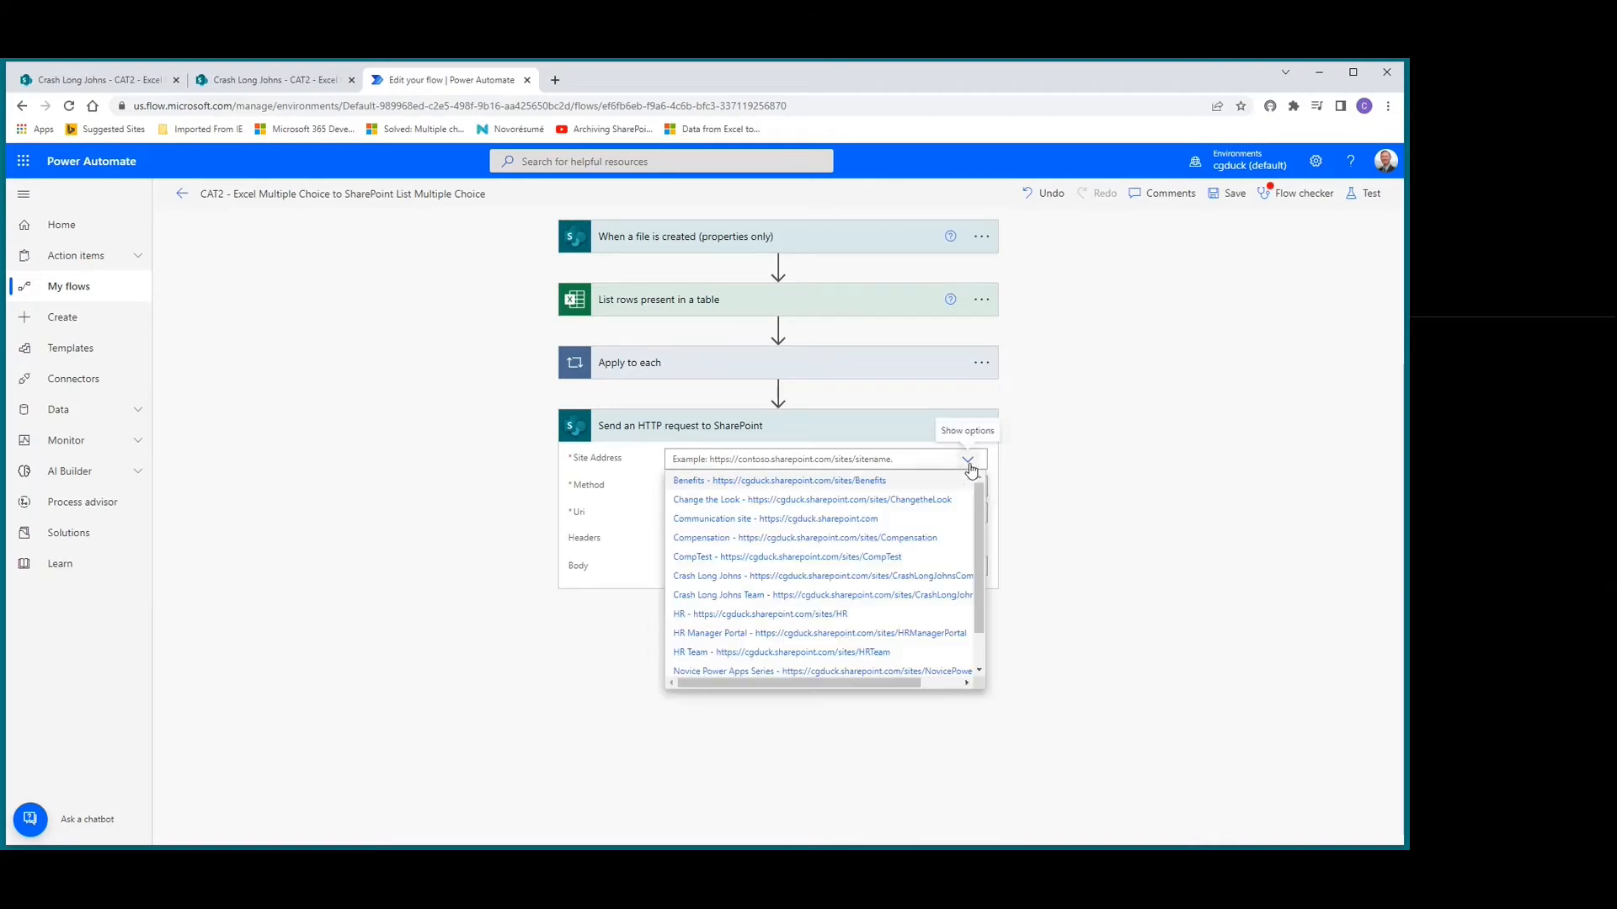
pyautogui.click(775, 578)
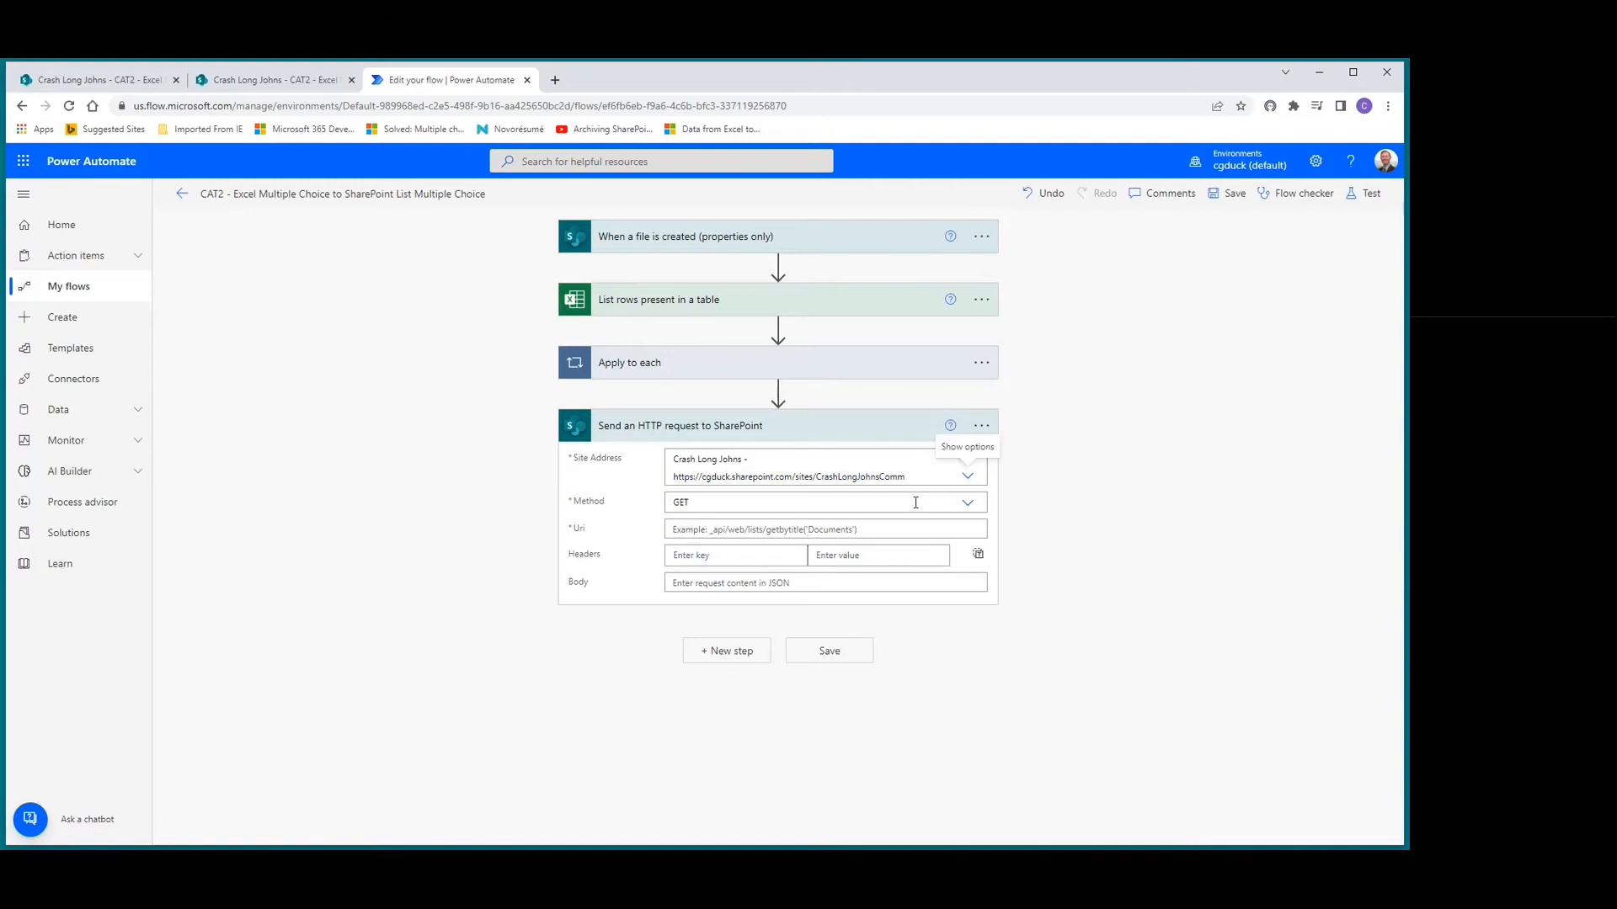
pyautogui.click(967, 503)
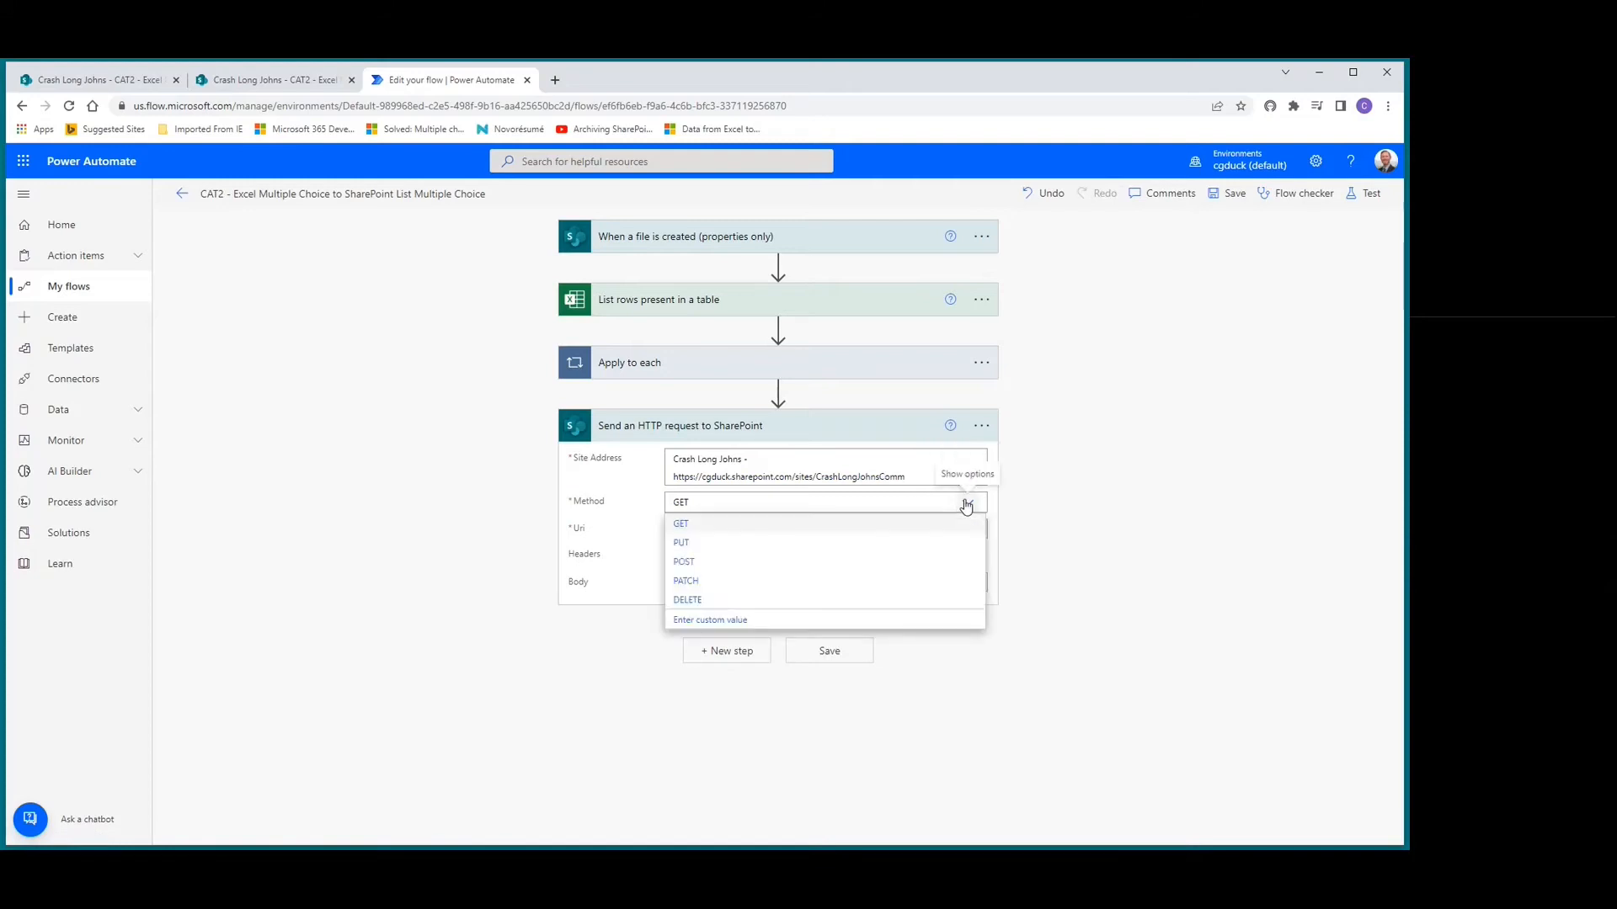
pyautogui.click(749, 562)
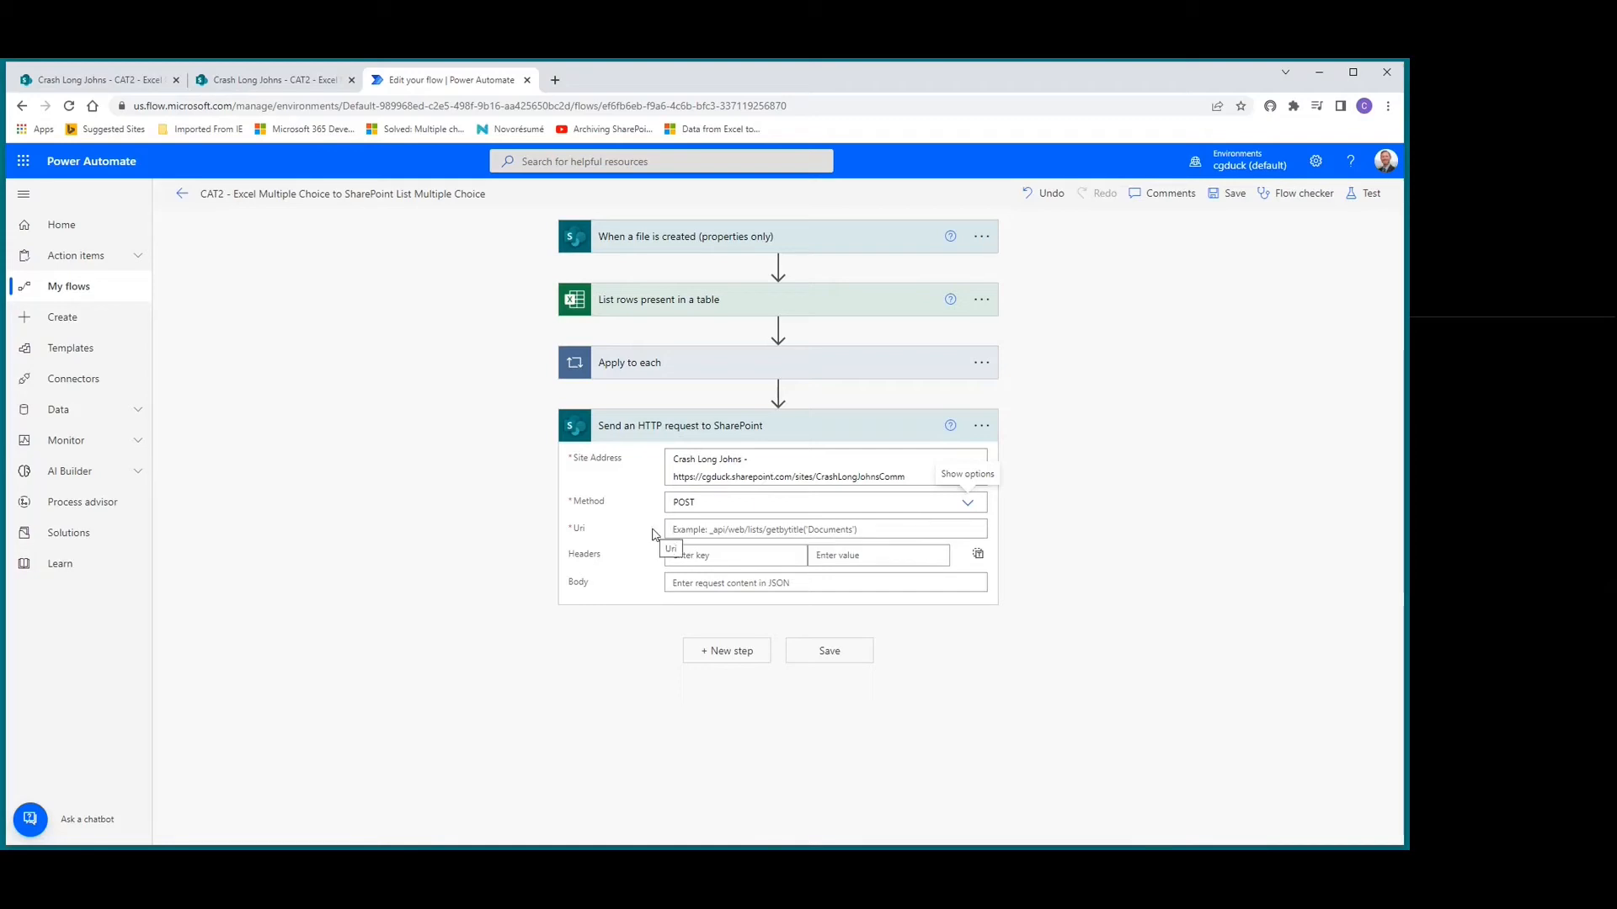
# Add a header to the HTTP request with the key Prefer and the value bypass-shared-lock.
pyautogui.click(721, 560)
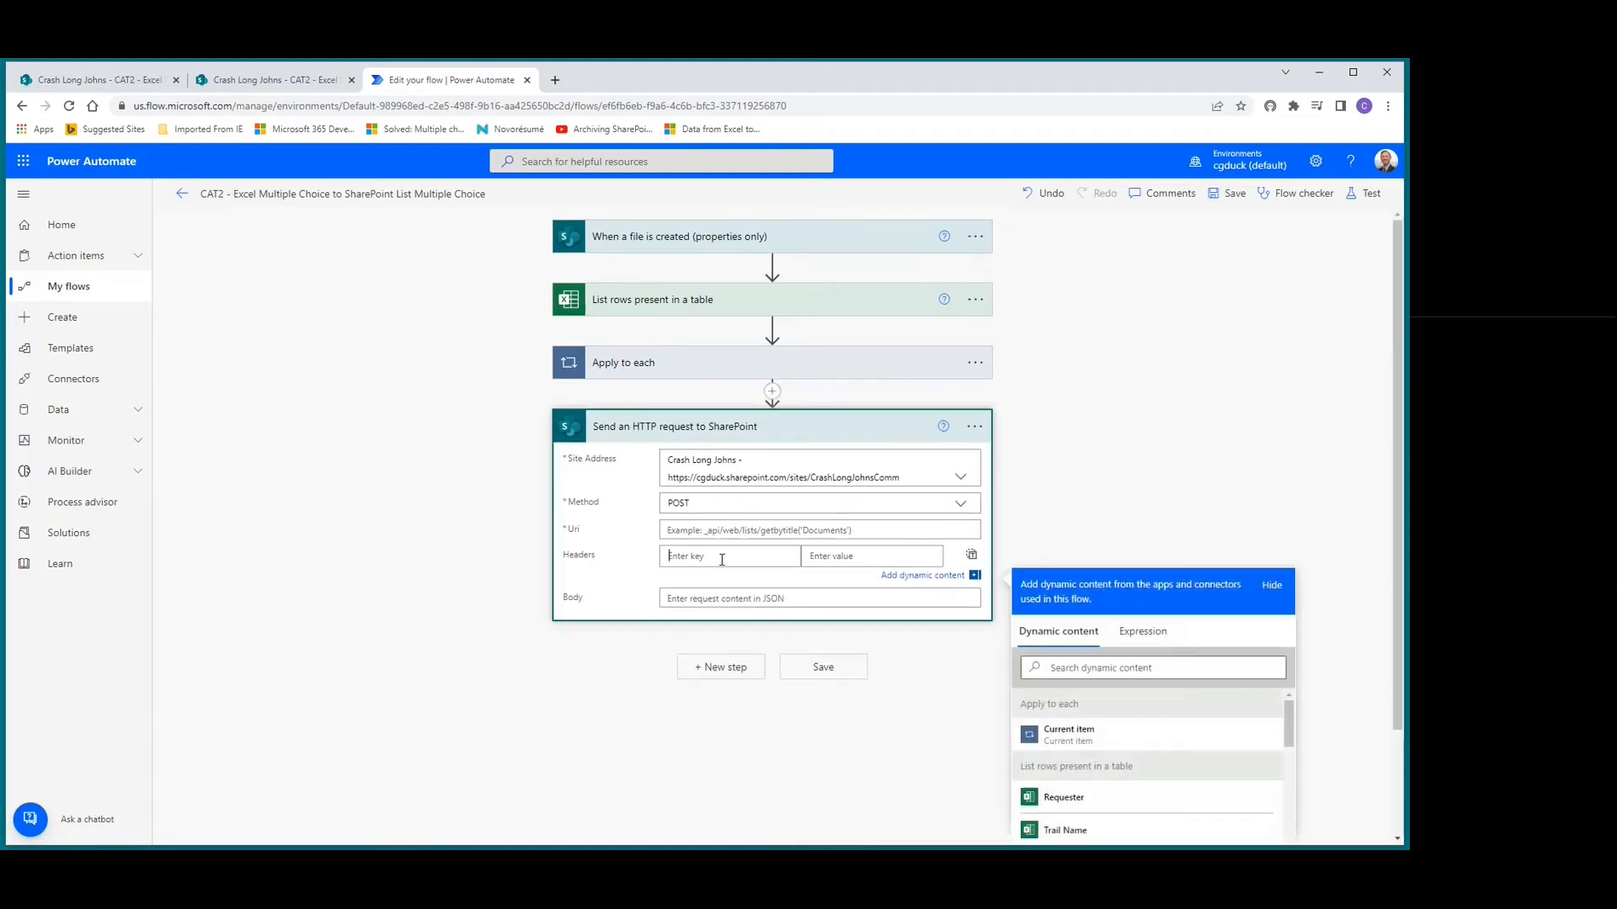
pyautogui.write('Prefer')
pyautogui.click(821, 557)
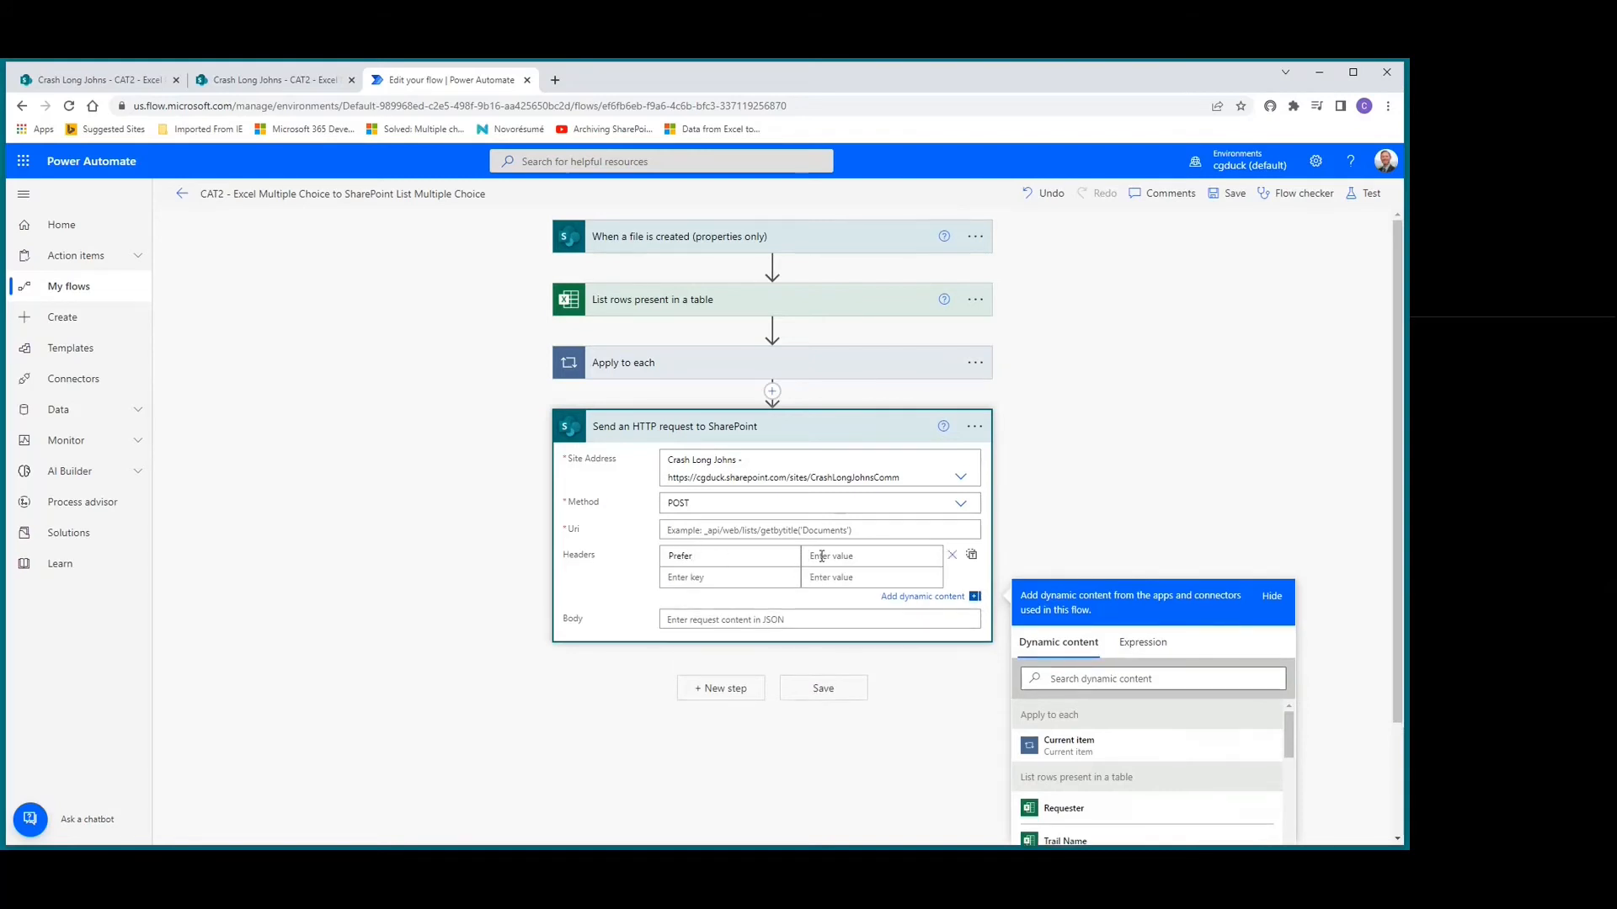
pyautogui.write('bypass-shared-lock')
# Copy _api/web/Lists/GetByTitle('CAT2 - Excel Multi to SPO List')/GetItemById(Id)/recycle from the Notepad notes into the HTTP request's Uri.
pyautogui.click(765, 532)
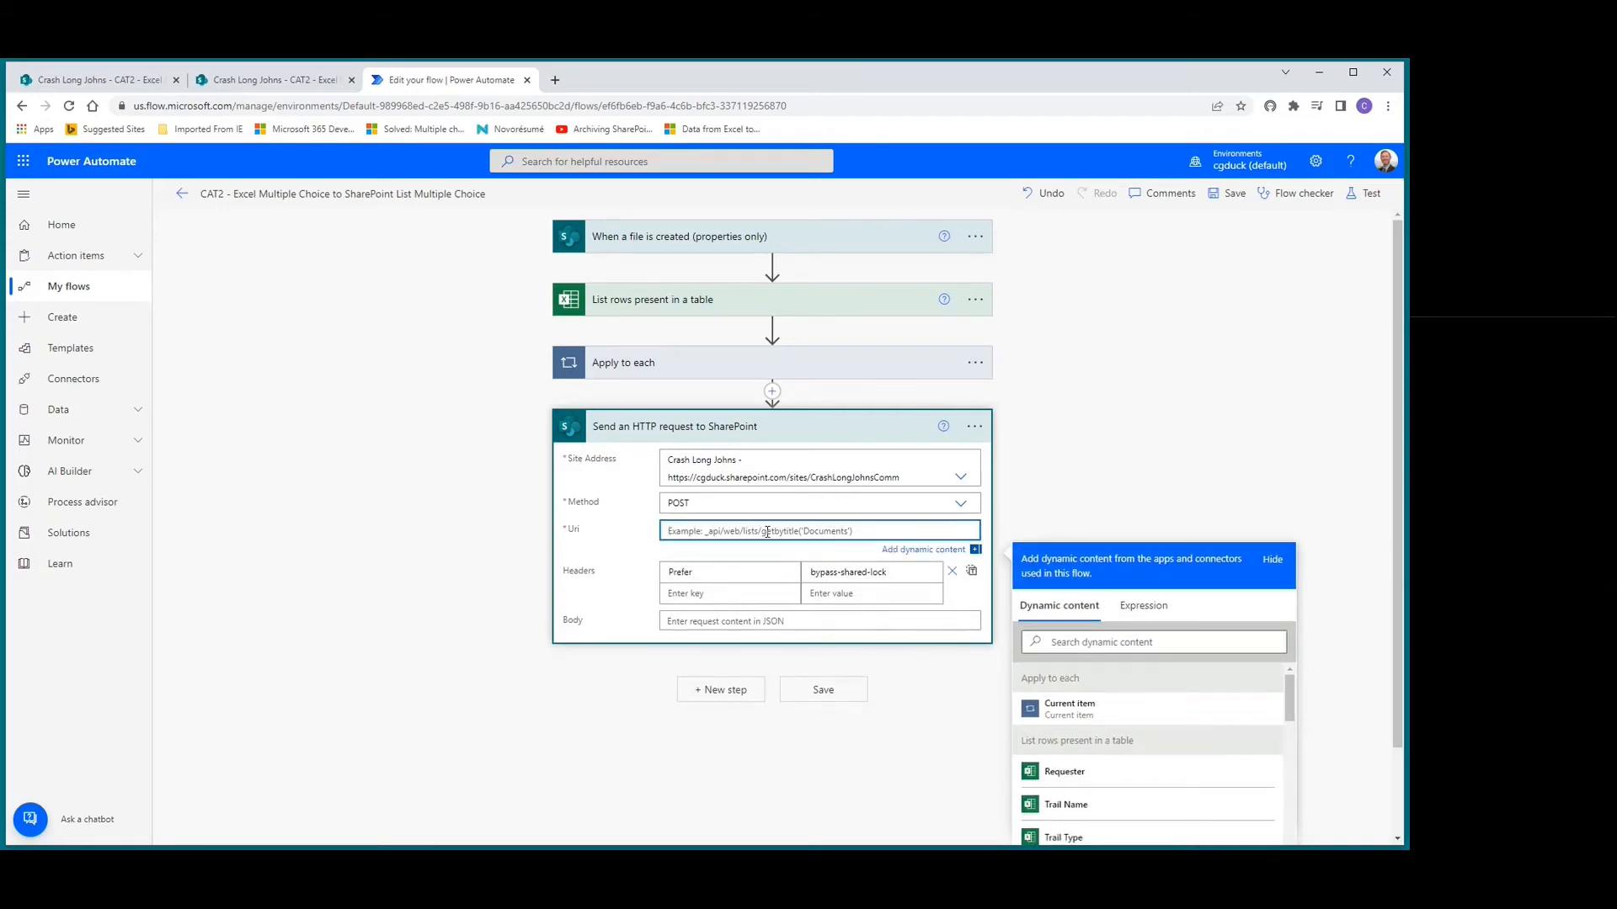
pyautogui.hotkey('alt', 'Tab')
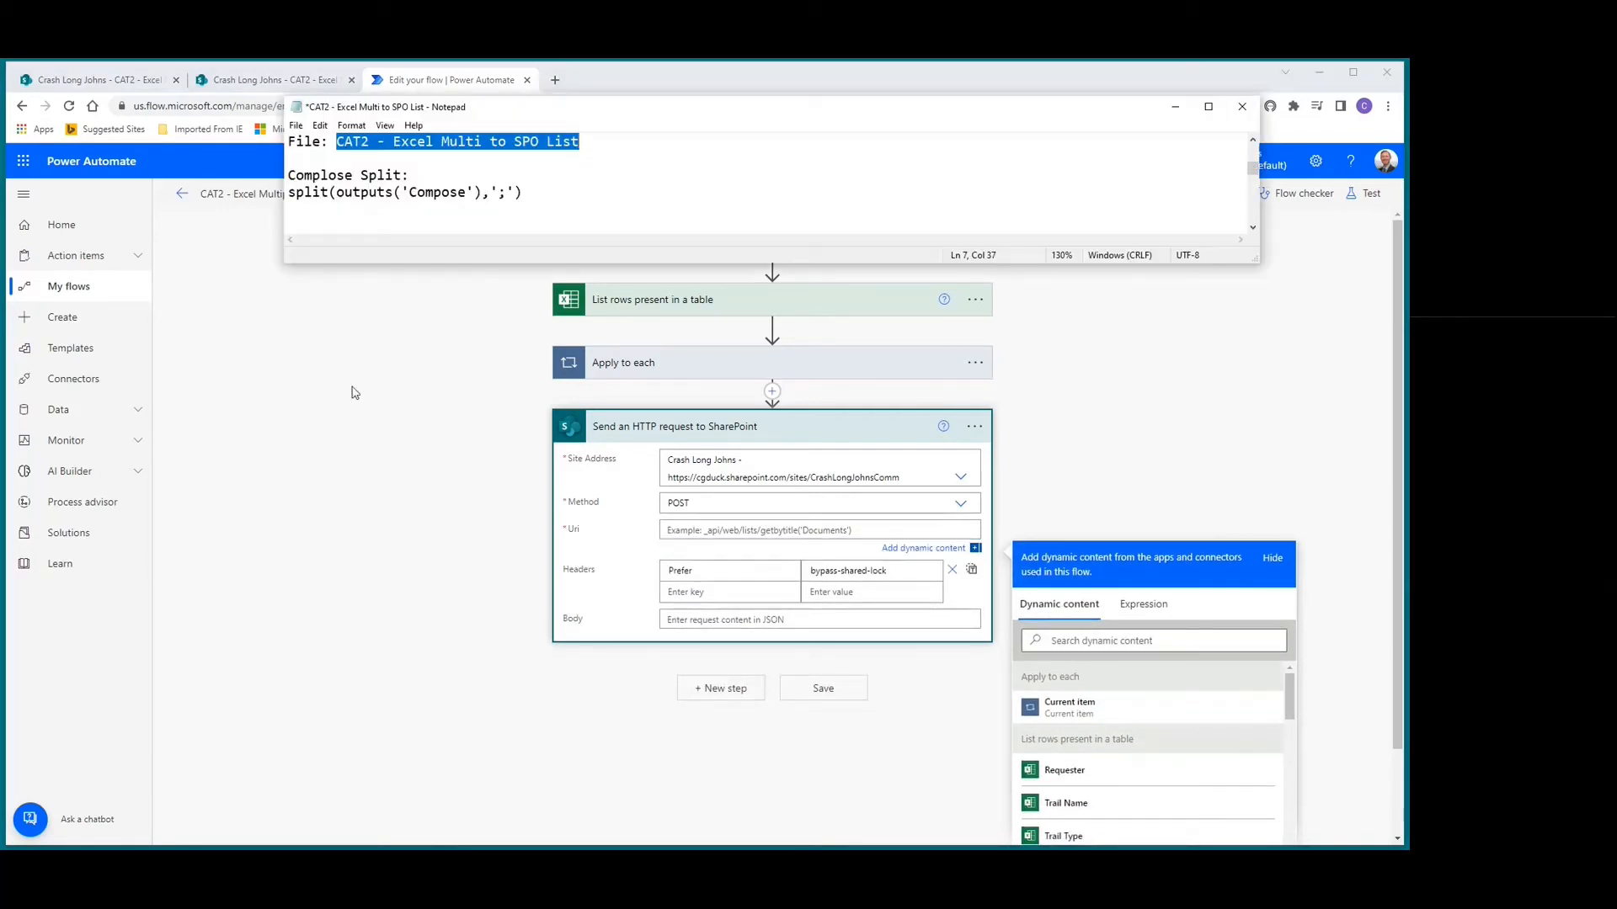
pyautogui.scroll(-1, 633, 185)
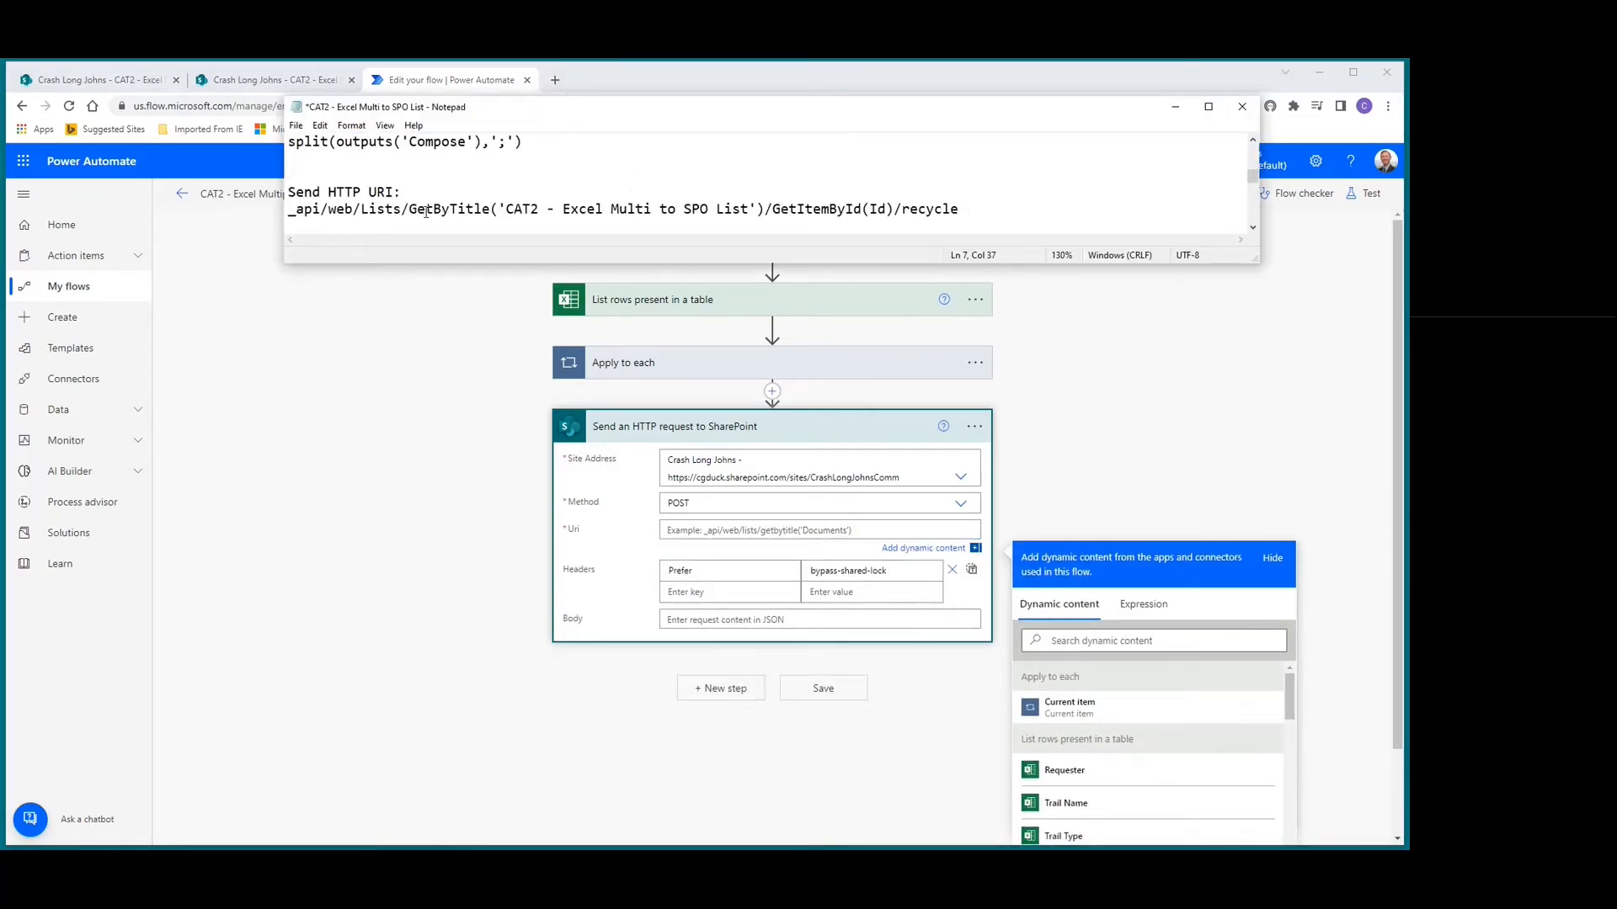
pyautogui.scroll(-1, 311, 186)
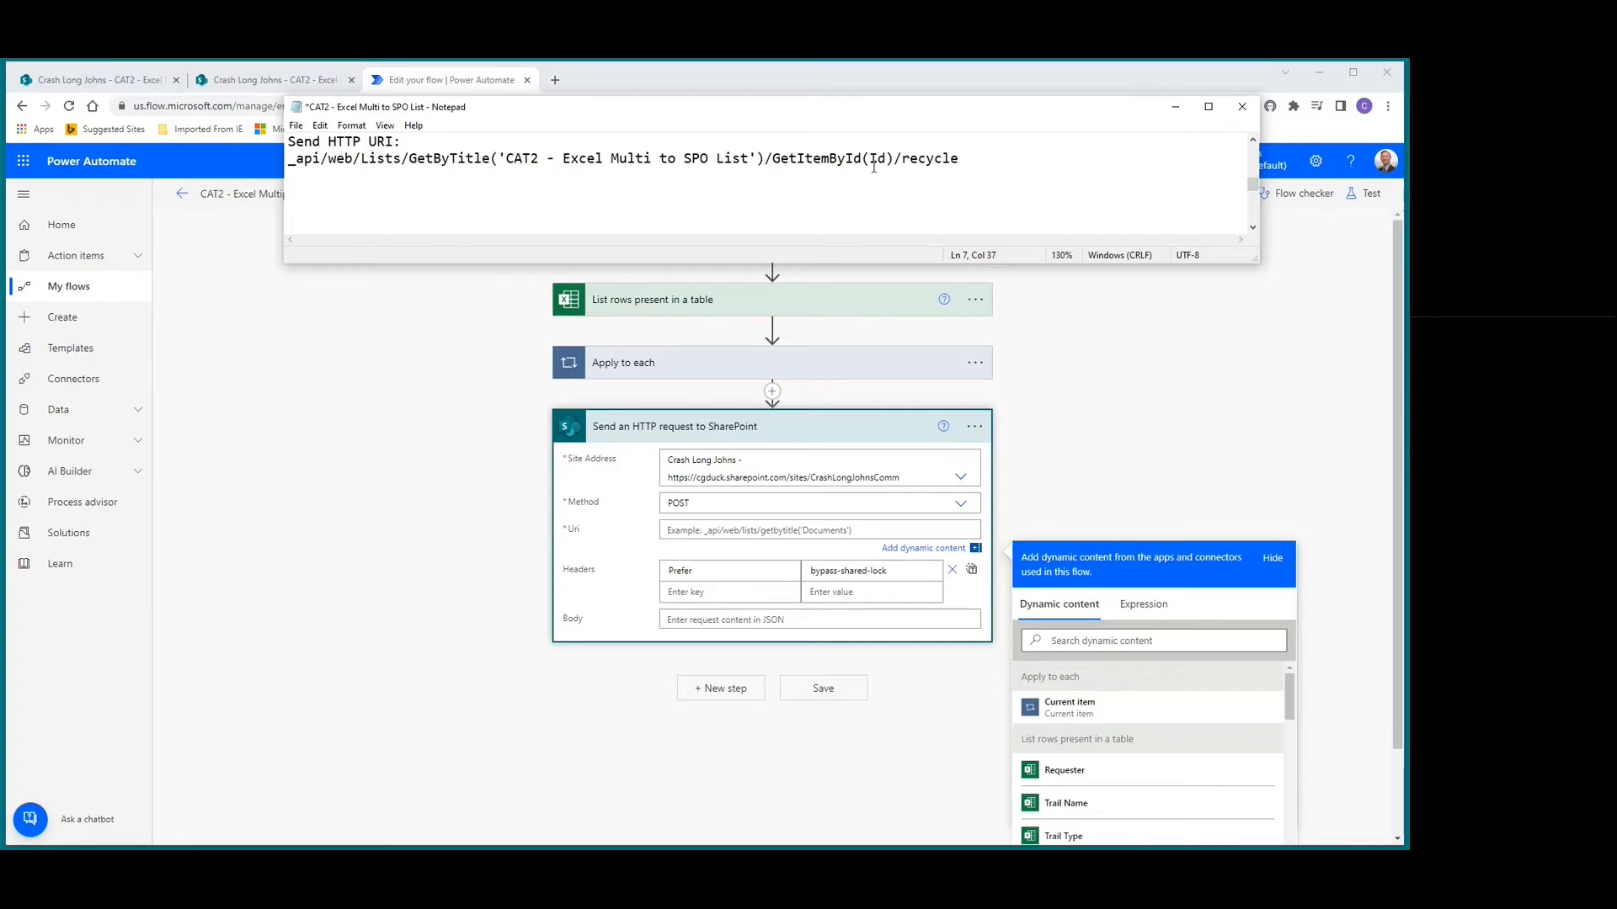
pyautogui.moveTo(291, 158); pyautogui.dragTo(616, 175)
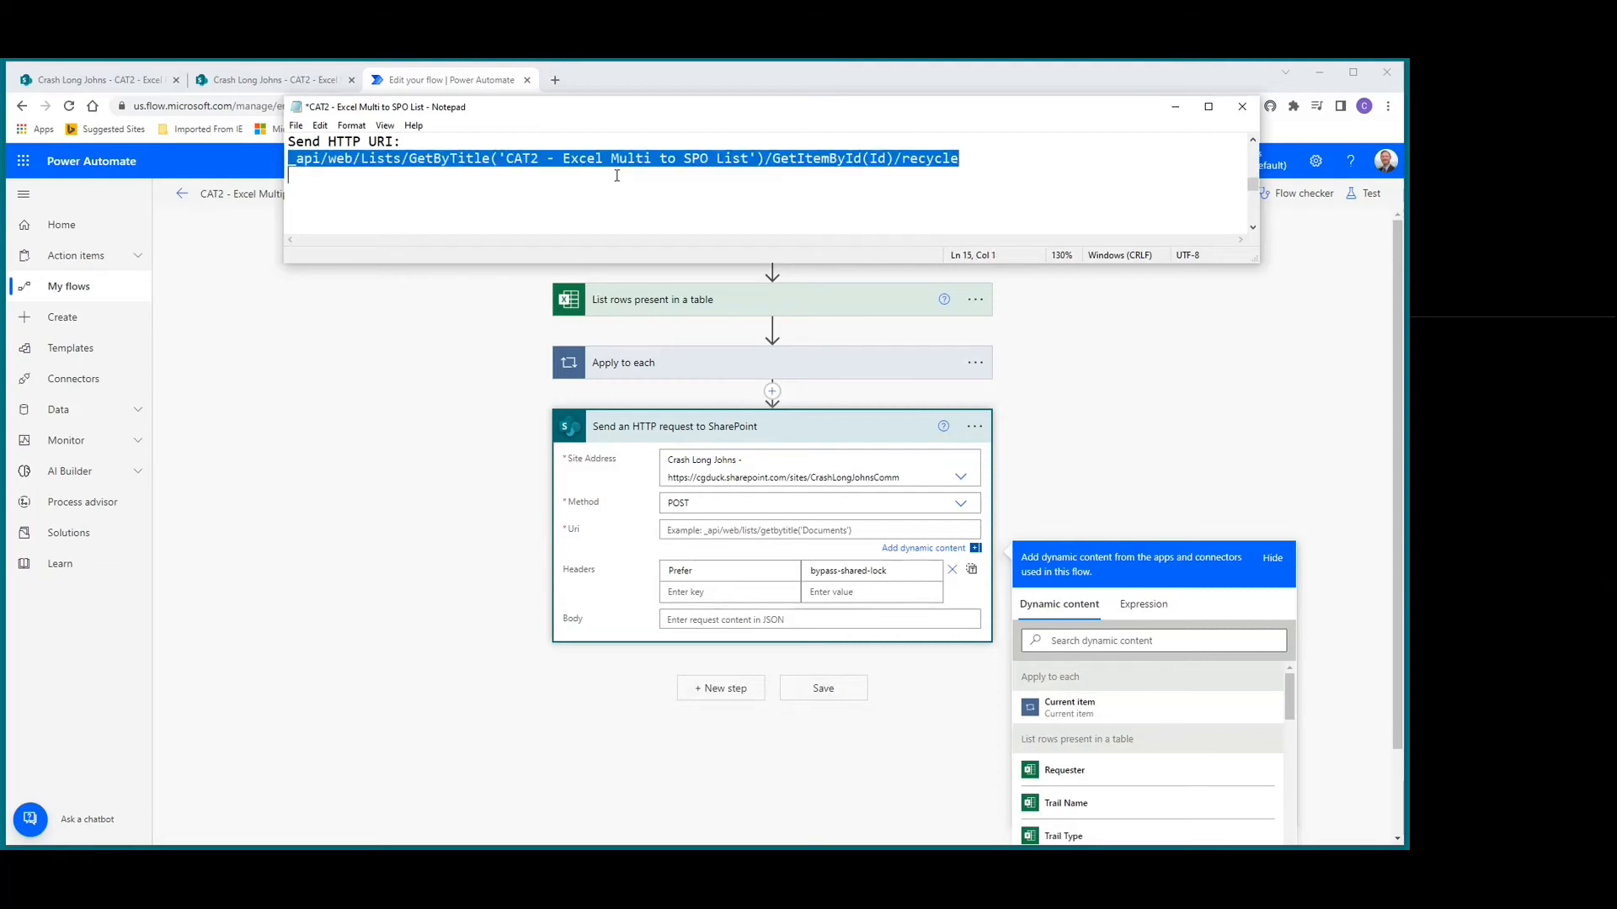
pyautogui.moveTo(920, 173); pyautogui.dragTo(973, 160)
pyautogui.hotkey('ctrl', 'c')
pyautogui.click(705, 529)
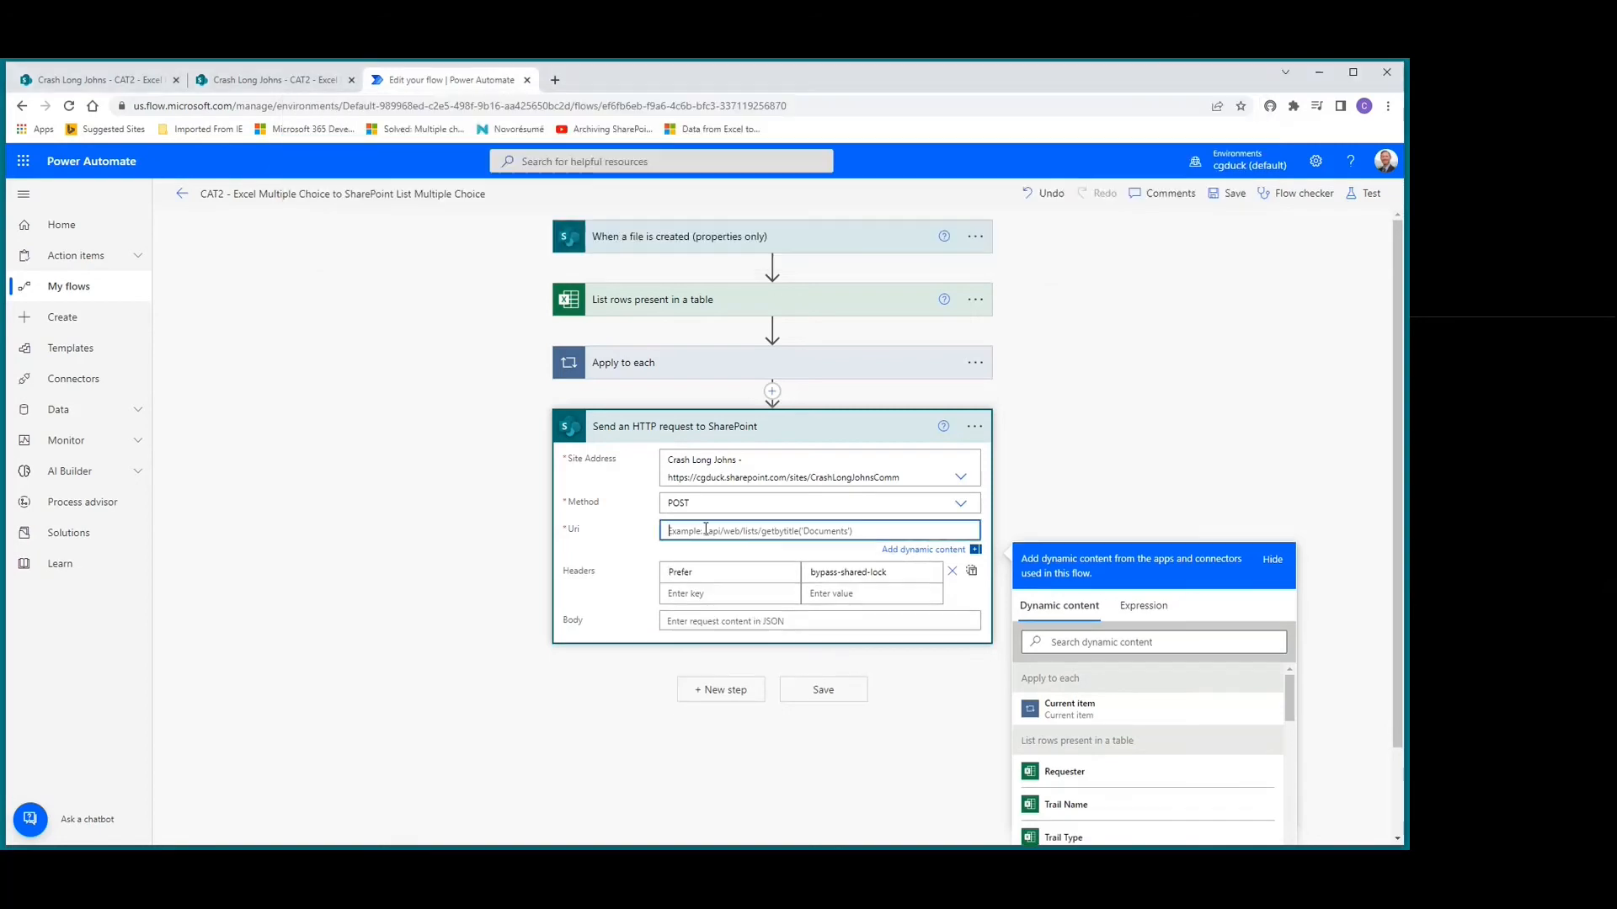
pyautogui.hotkey('ctrl', 'v')
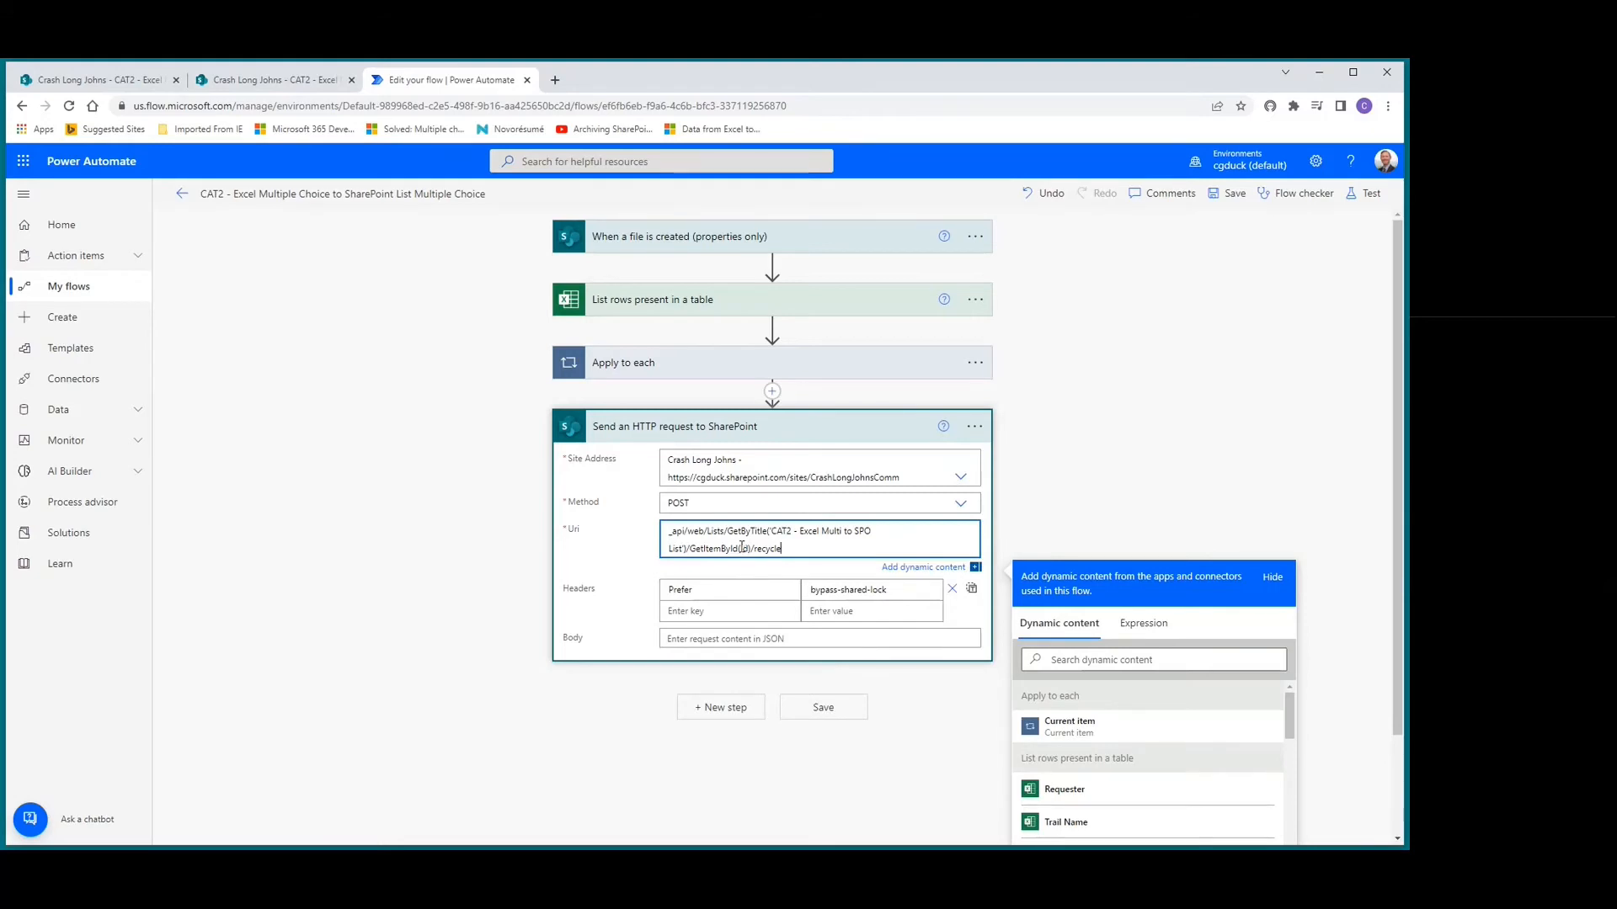
# Replace the Id placeholder in the HTTP request's Uri with the ID dynamic content from When a file is created (properties only).
pyautogui.click(741, 548)
pyautogui.scroll(-5, 1126, 729)
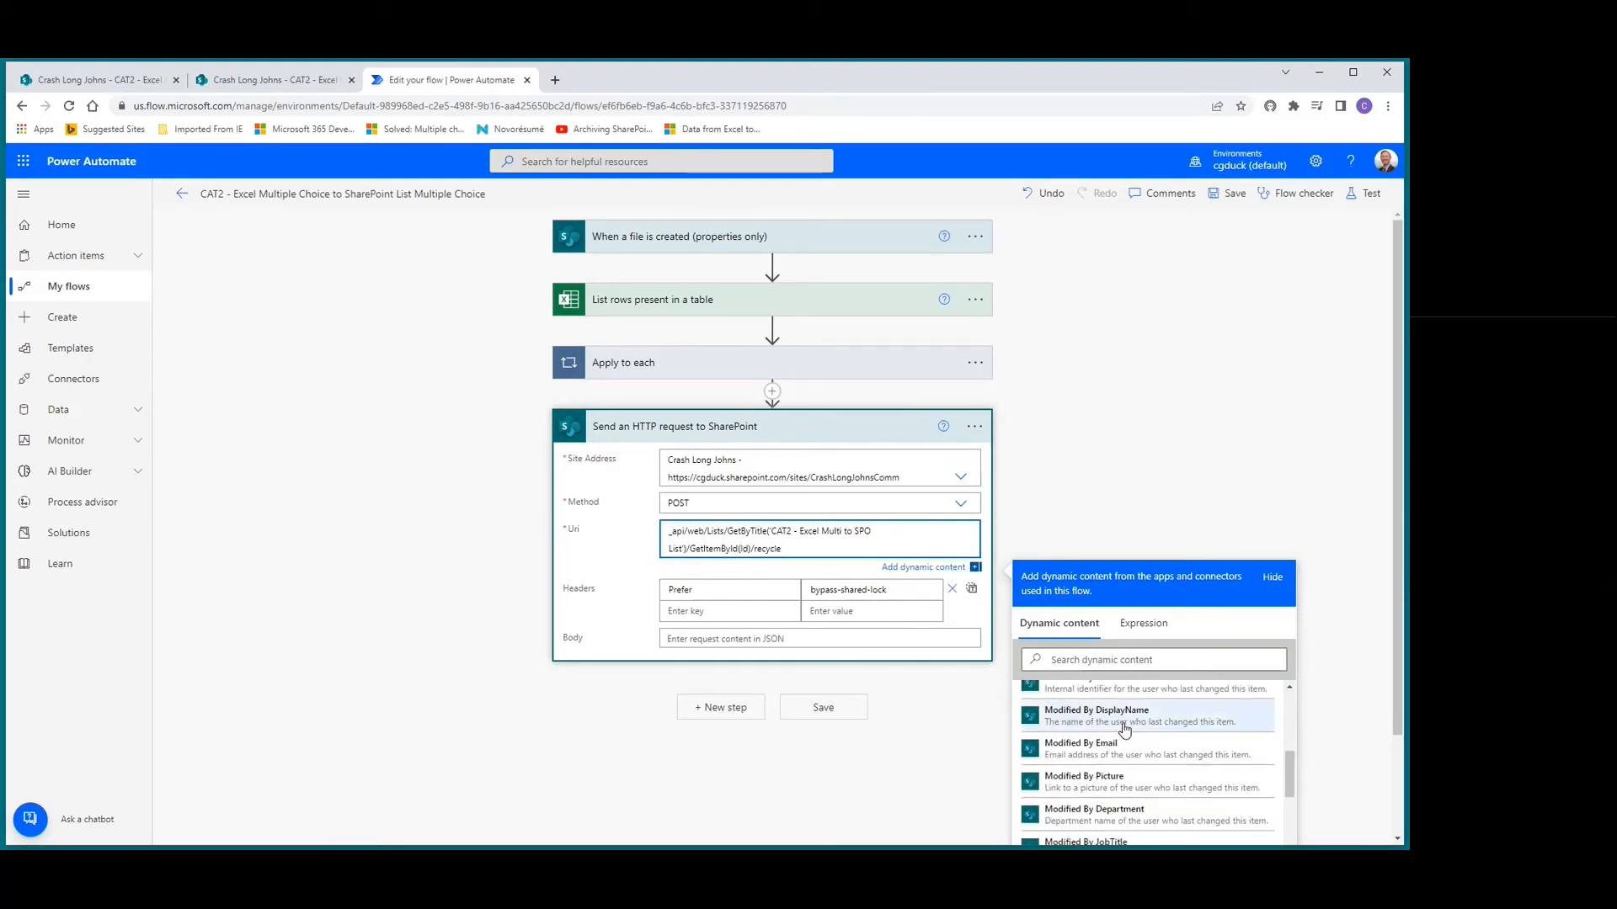
pyautogui.scroll(-2, 1124, 729)
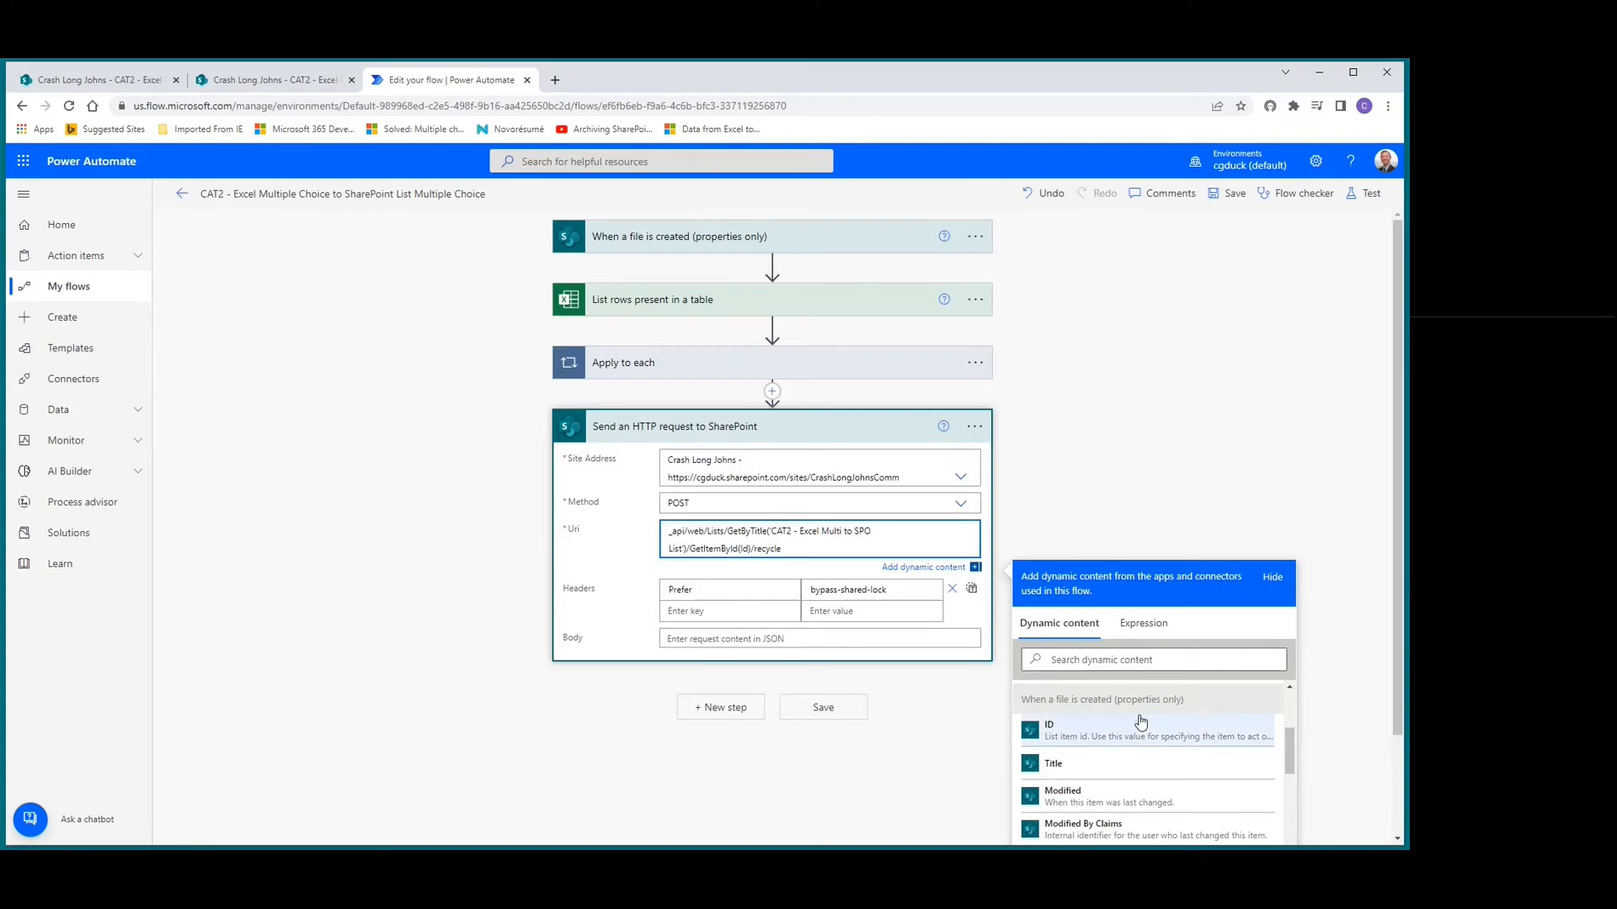
pyautogui.click(1059, 737)
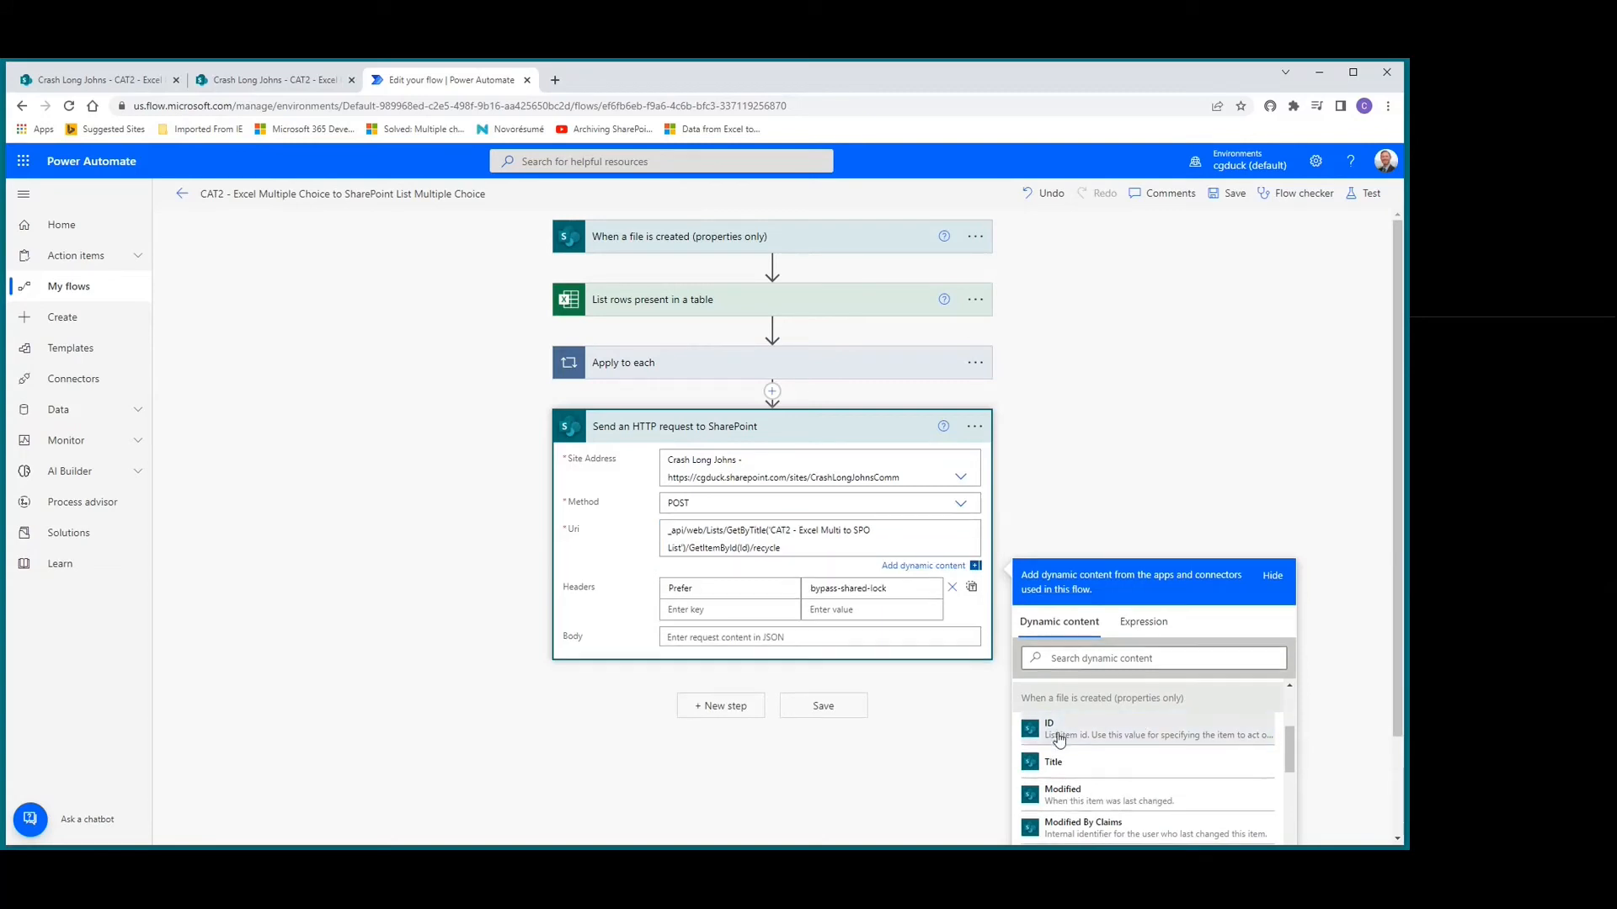
pyautogui.click(721, 551)
pyautogui.press('Delete')
pyautogui.press('Delete')
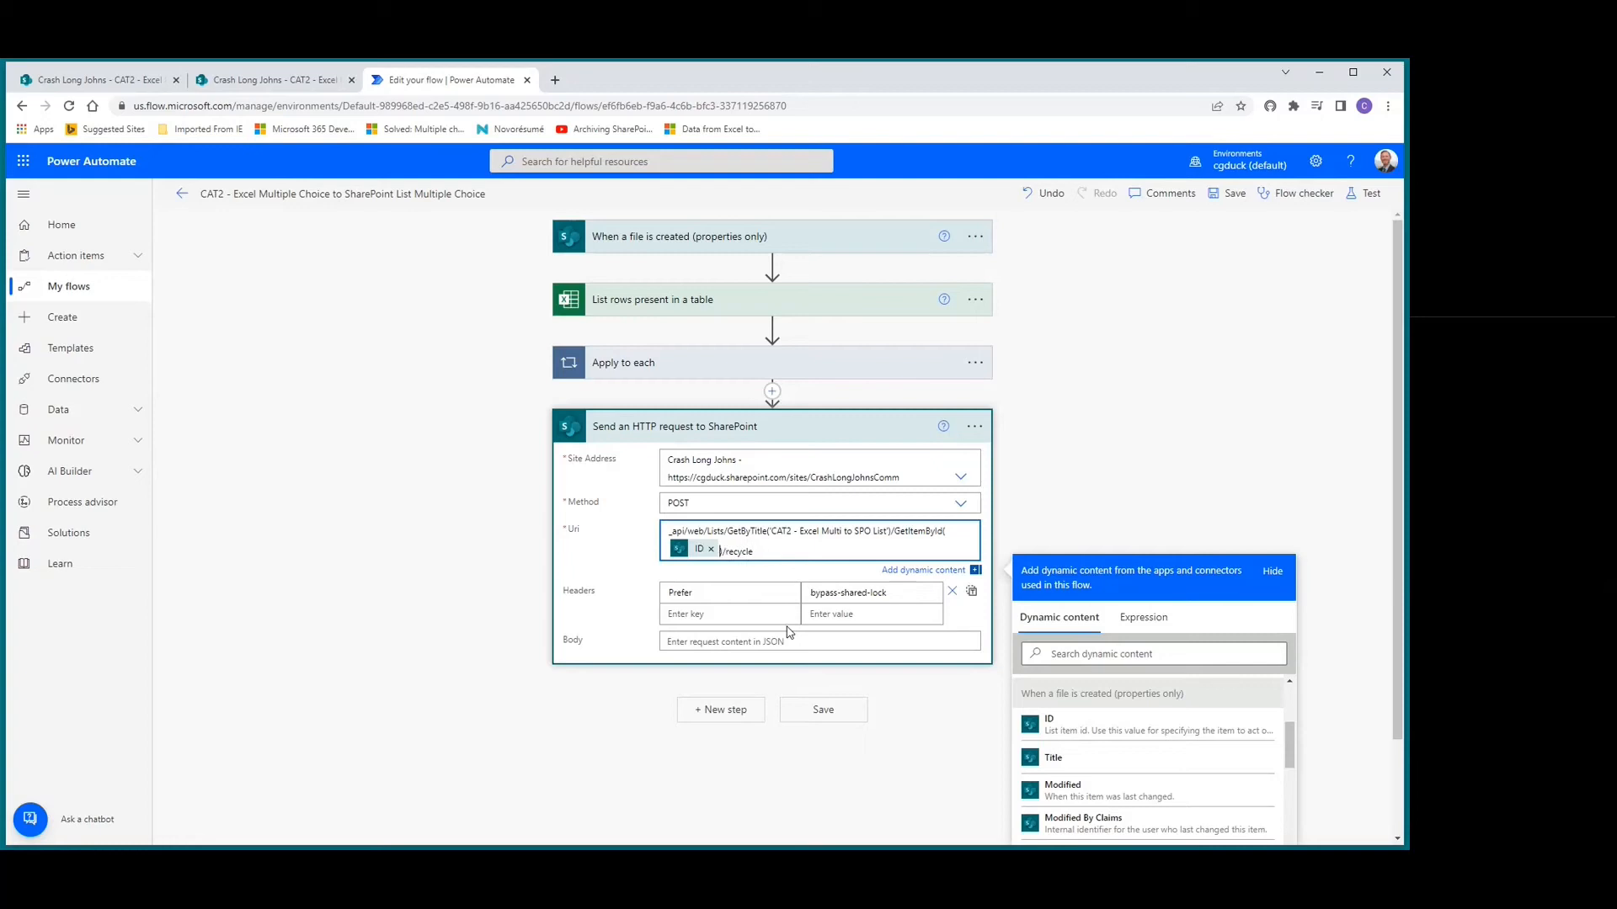
pyautogui.click(707, 436)
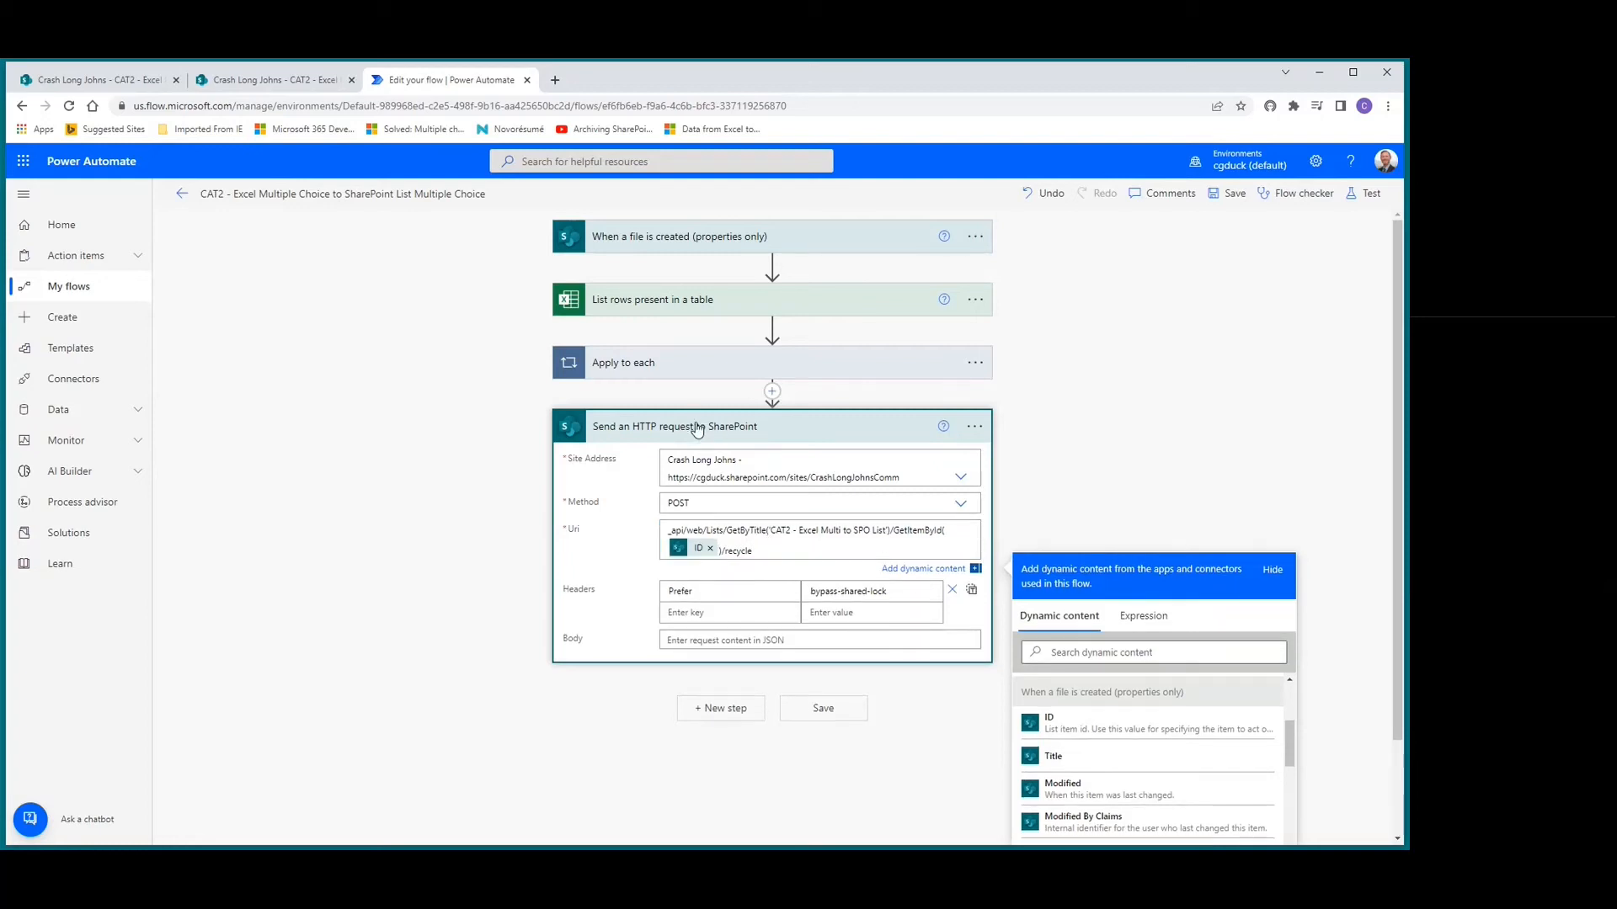
# Set the Filter Query of List rows present in a table to Requester ne ''.
pyautogui.click(632, 305)
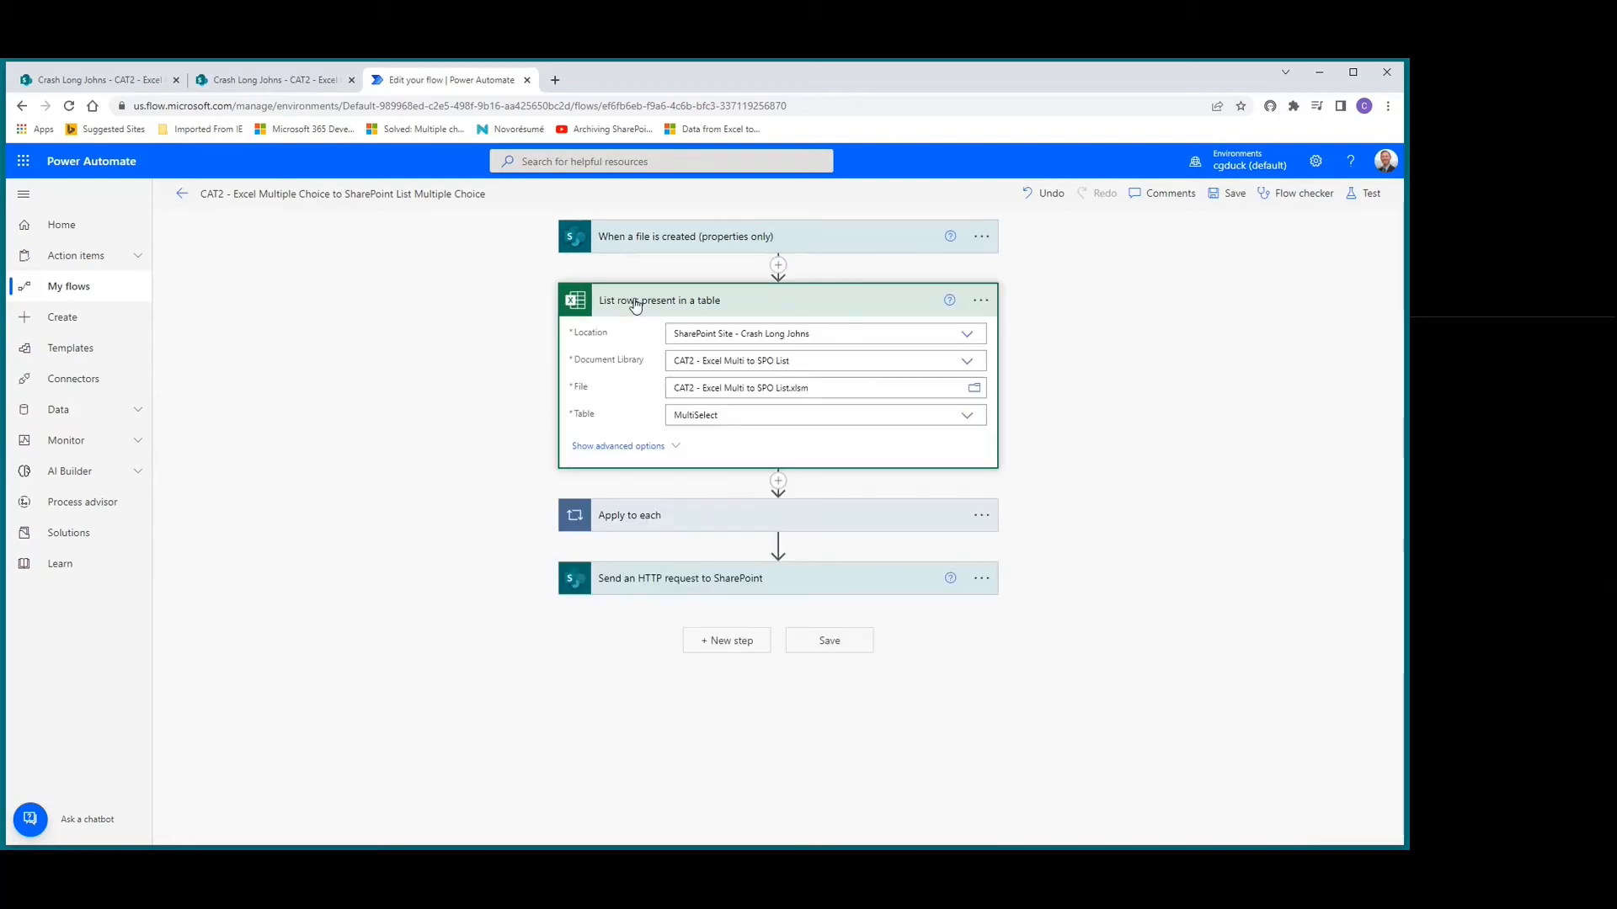
pyautogui.click(617, 446)
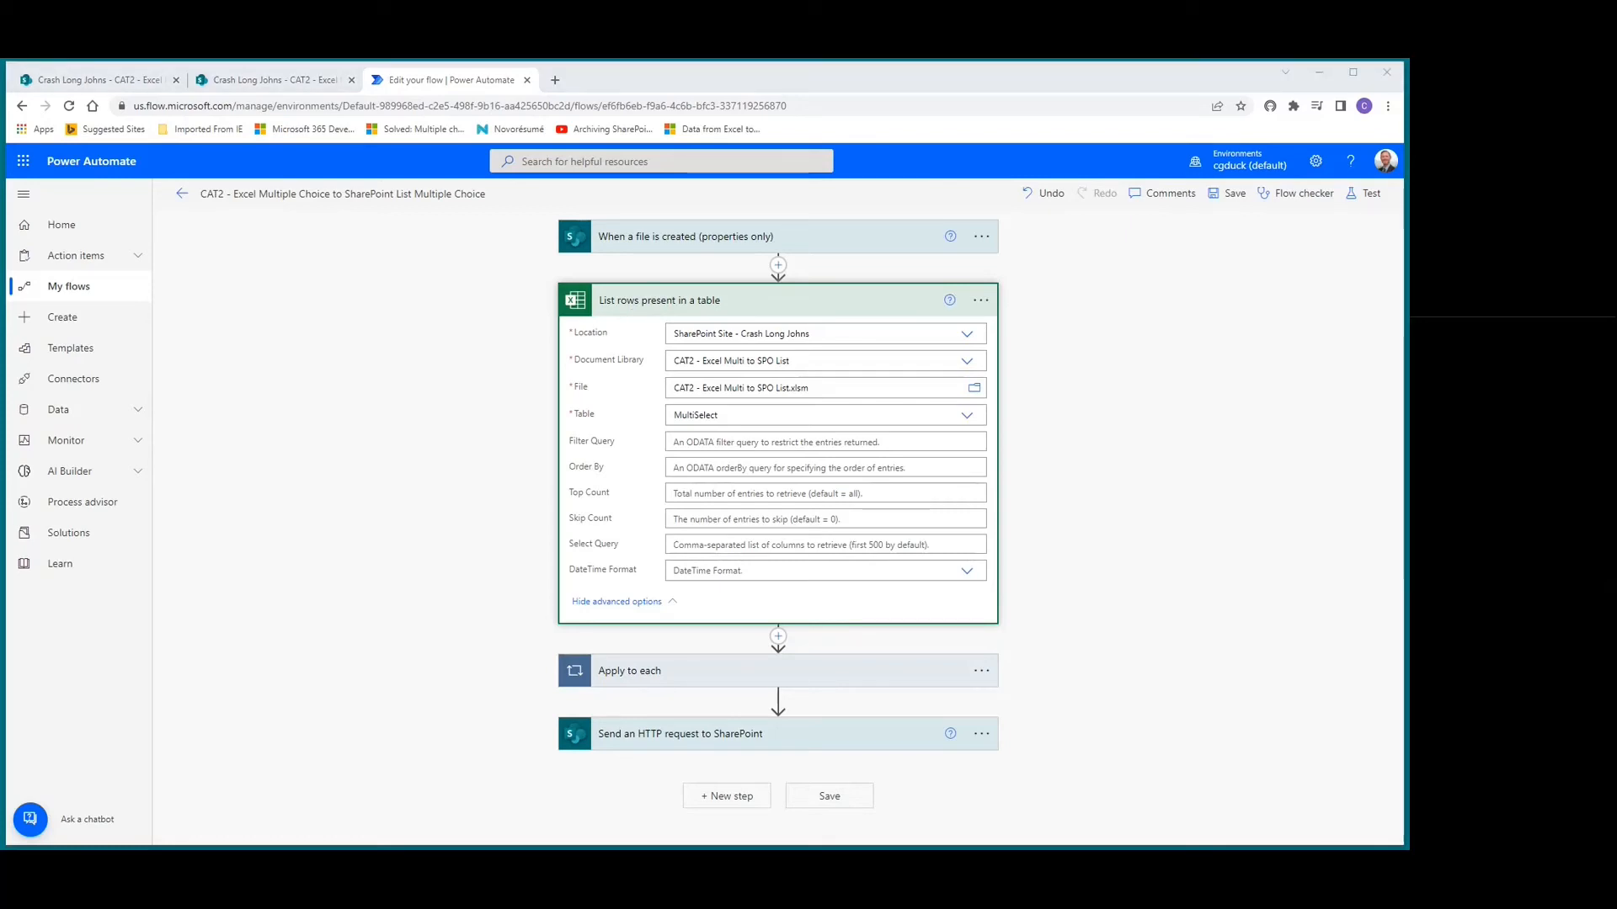
pyautogui.click(688, 441)
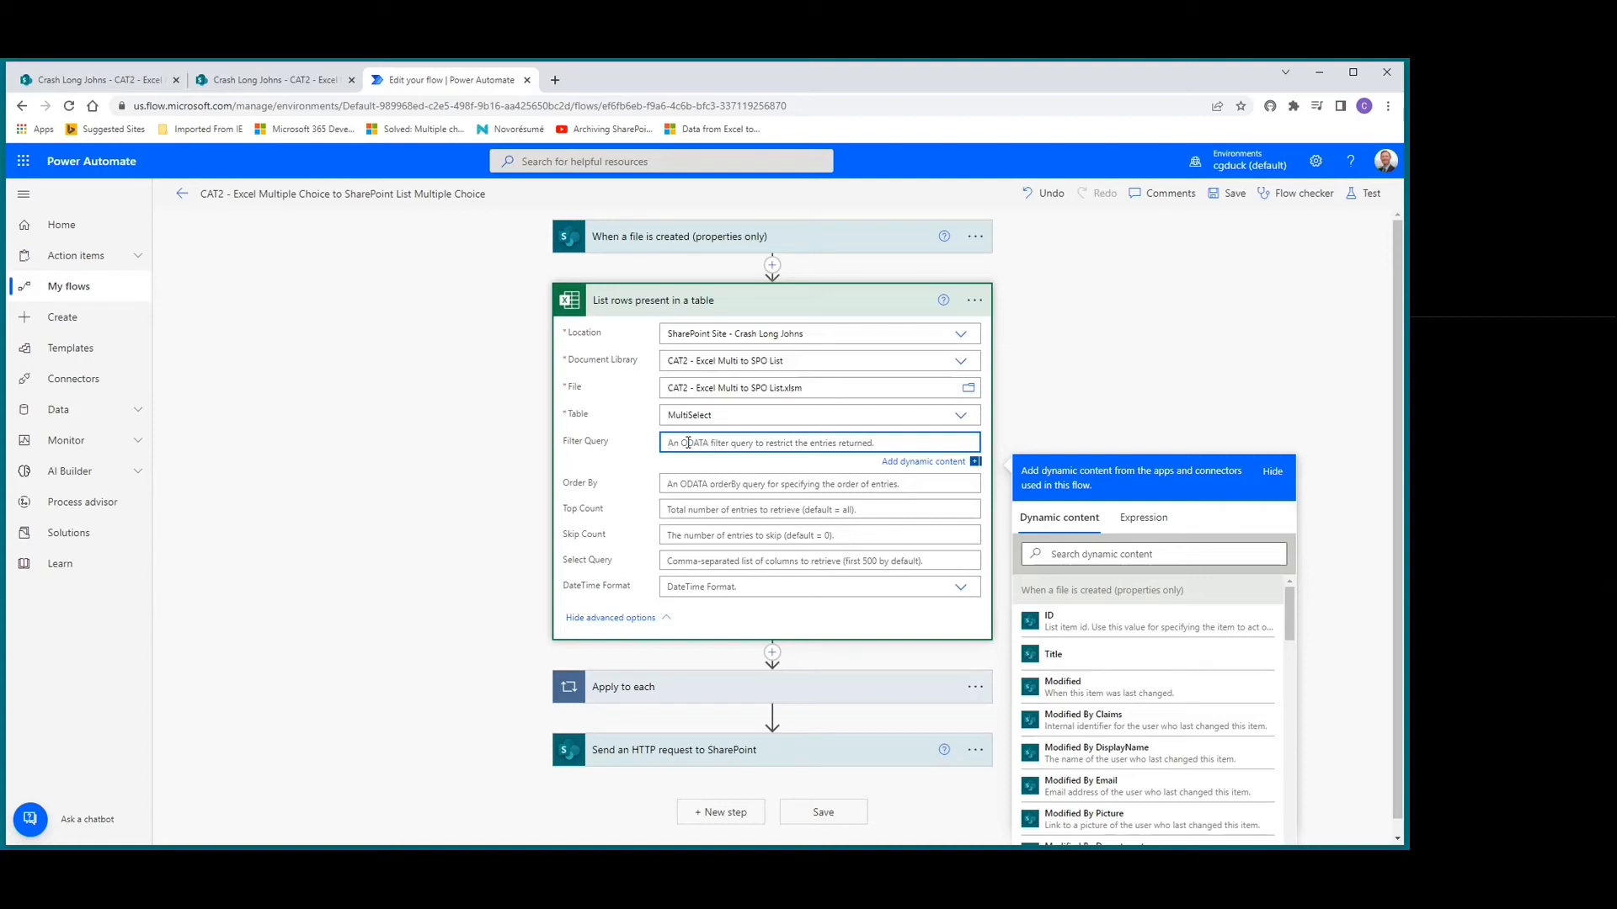
pyautogui.write('Requester ne')
pyautogui.click(647, 303)
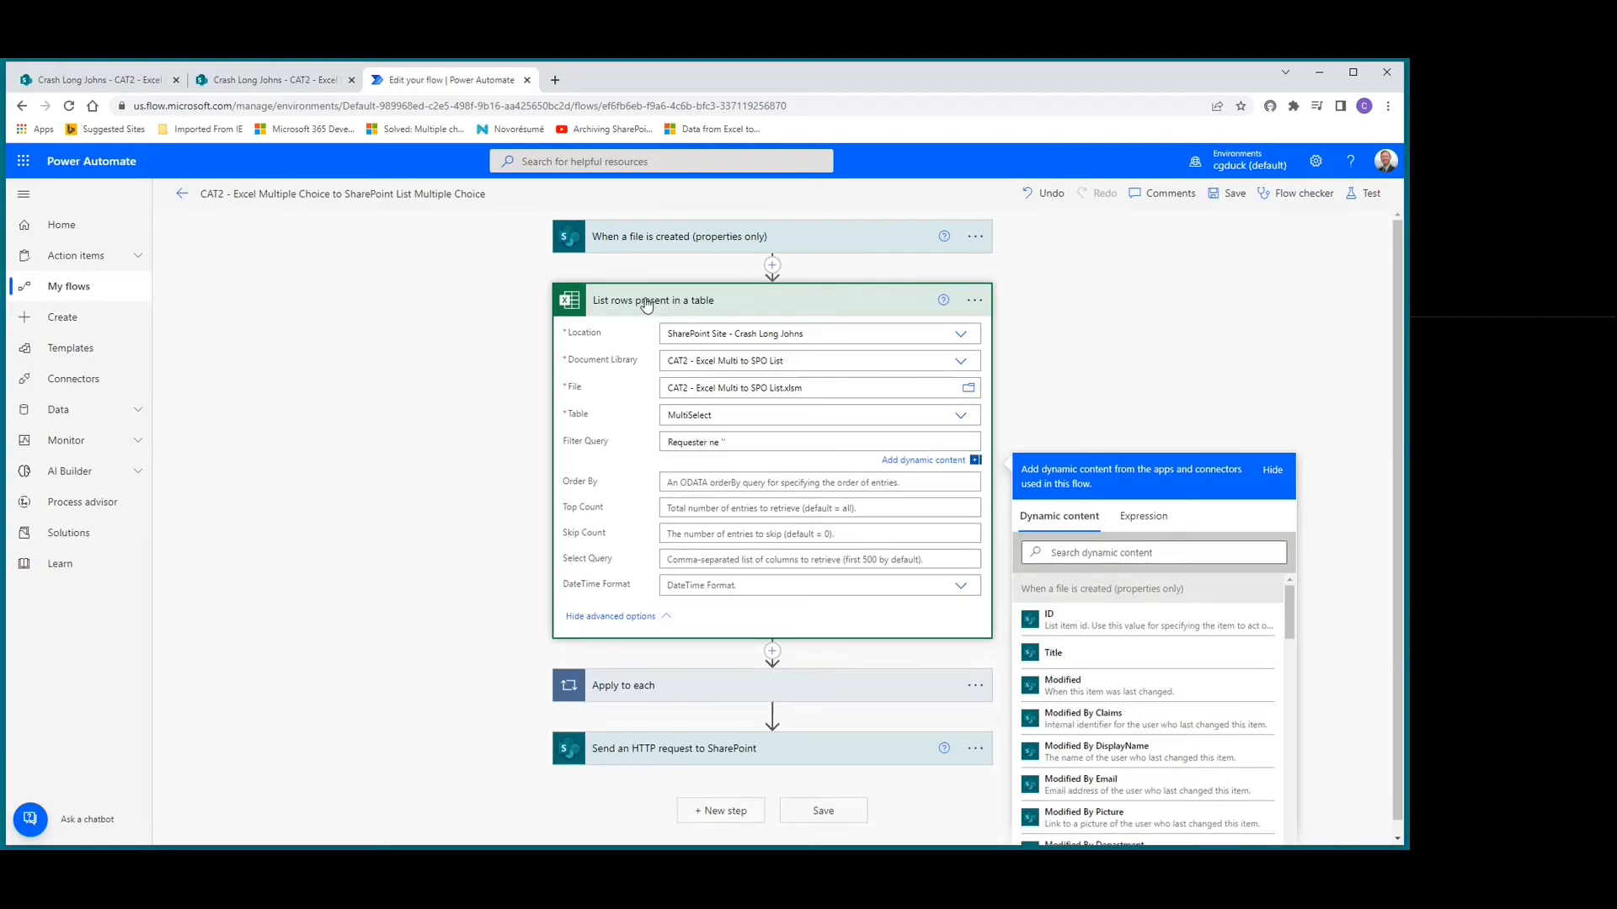
pyautogui.click(655, 243)
pyautogui.click(655, 244)
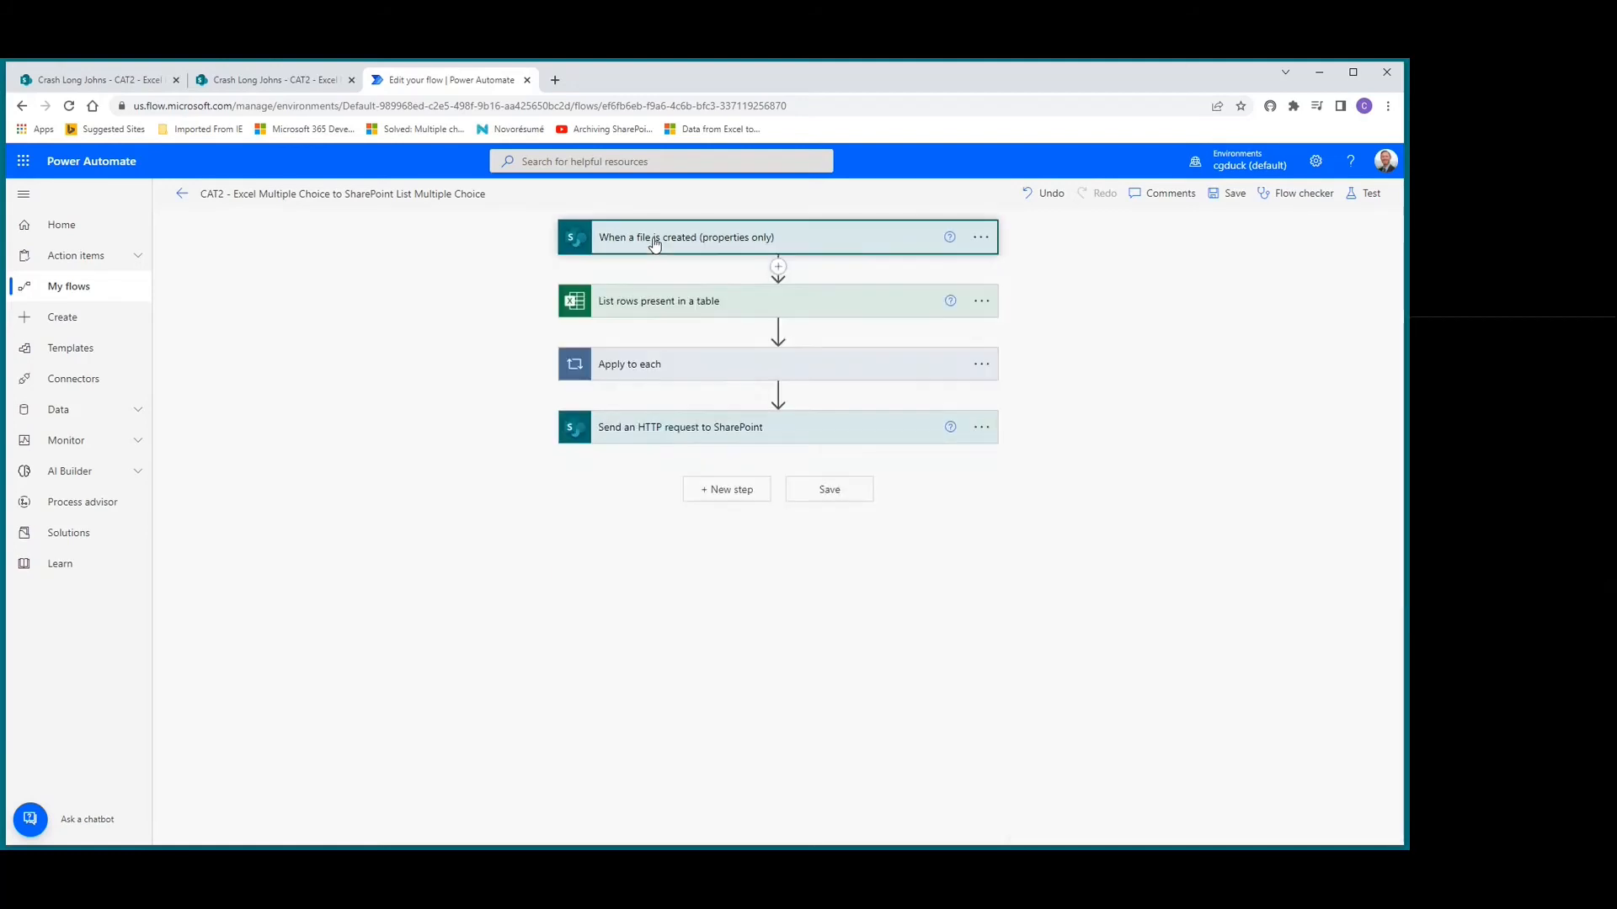
# Compare the List rows present in a table settings with the file in the CAT2 - Excel Multi to SPO List library.
pyautogui.click(659, 309)
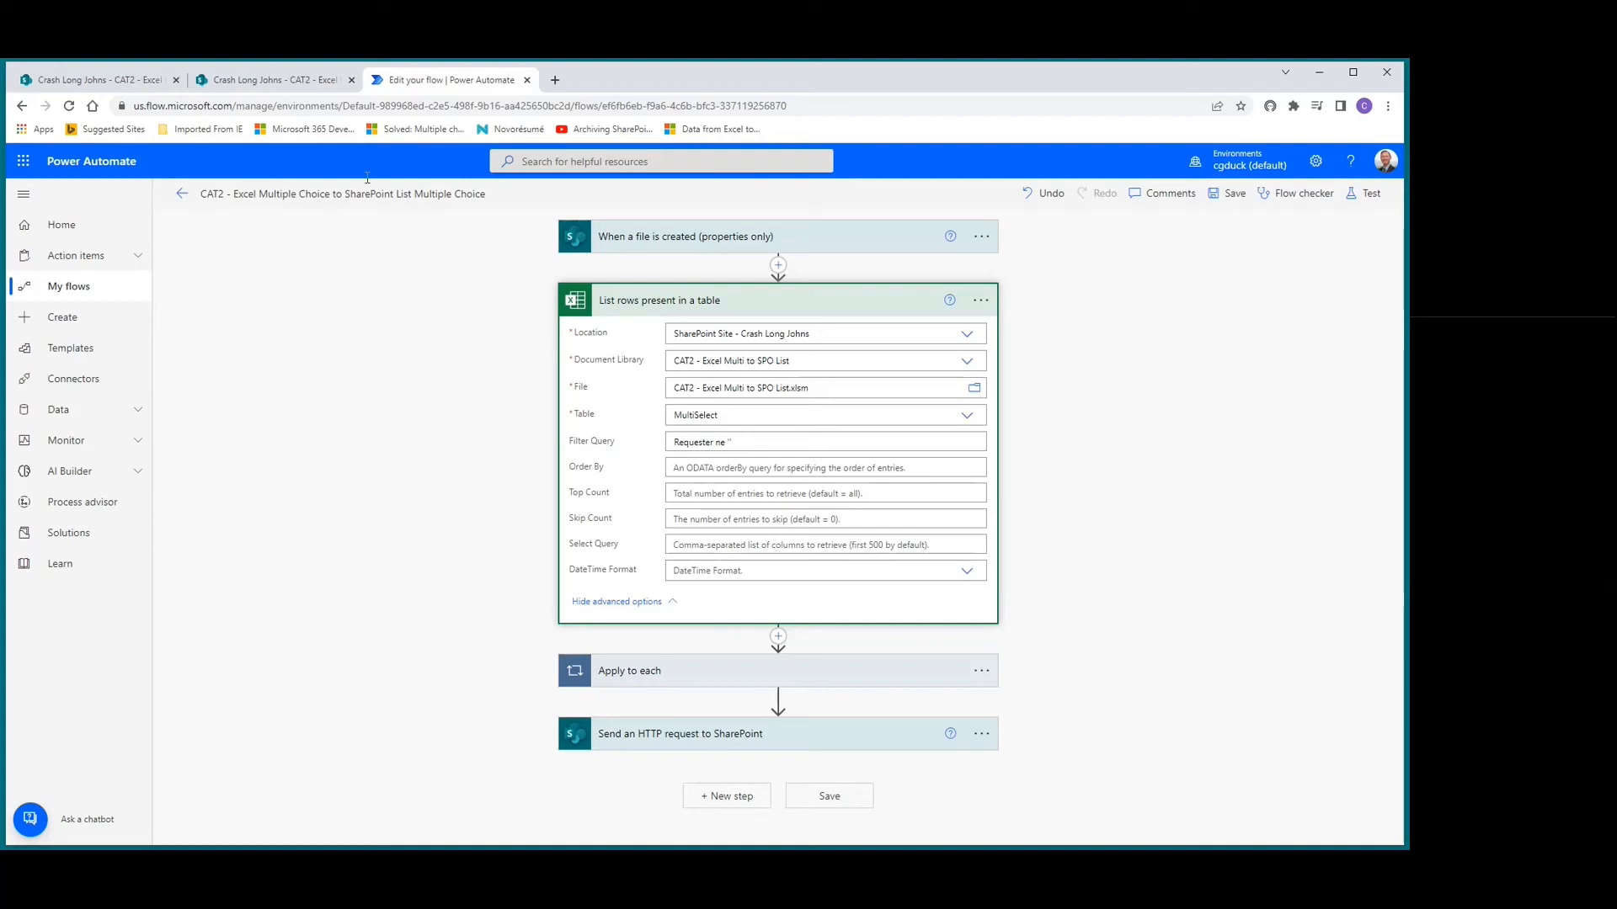
pyautogui.click(243, 82)
pyautogui.click(92, 80)
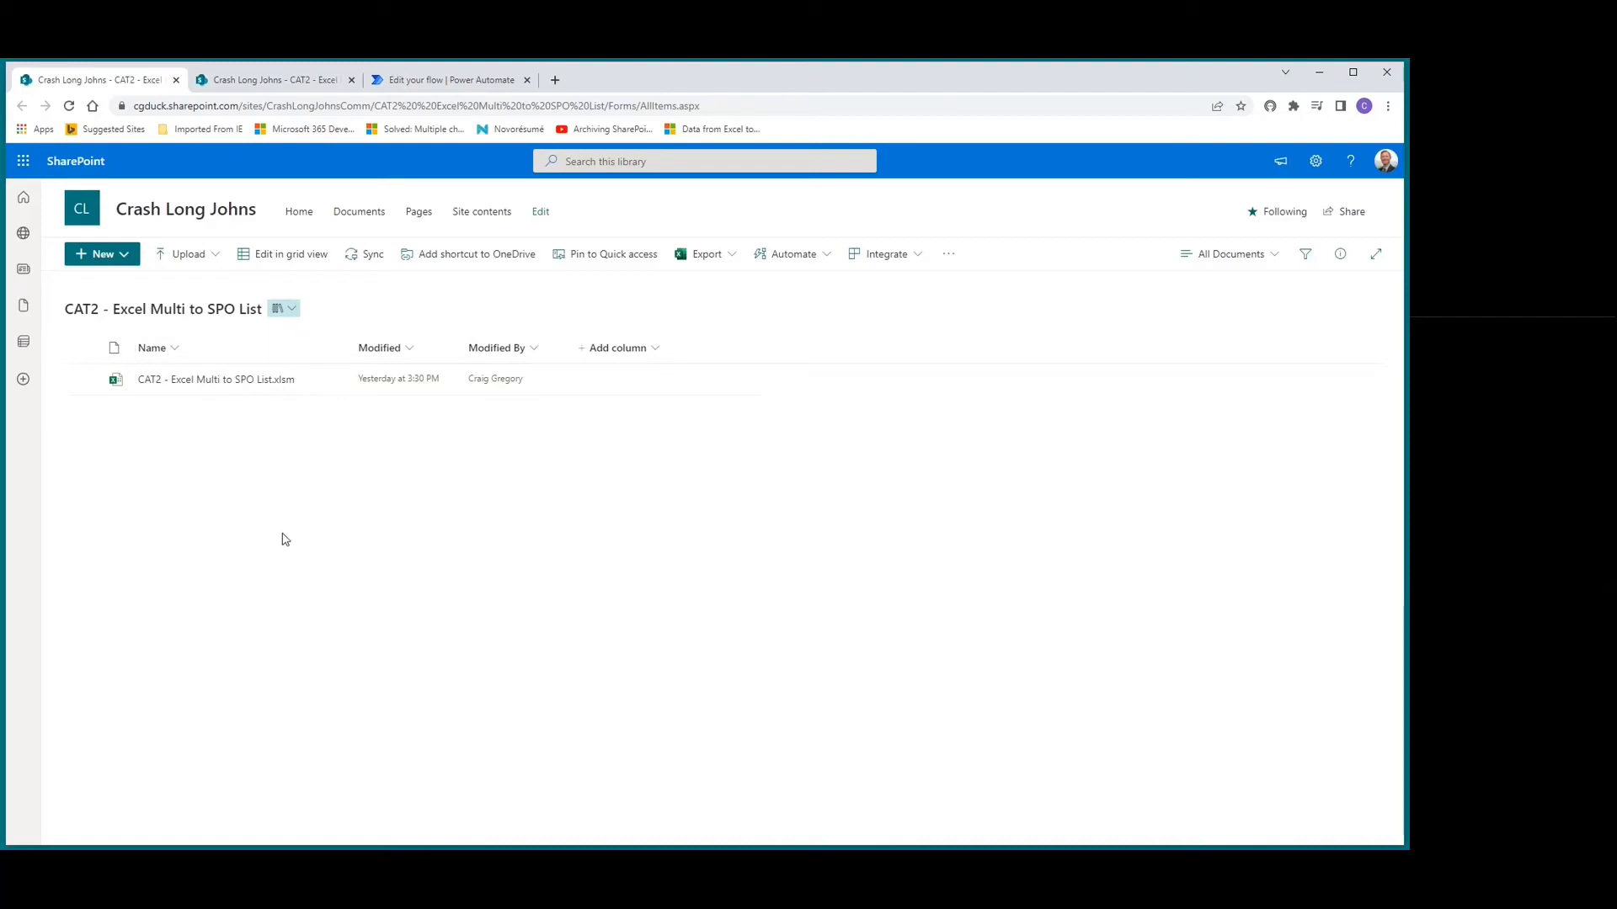
pyautogui.click(417, 80)
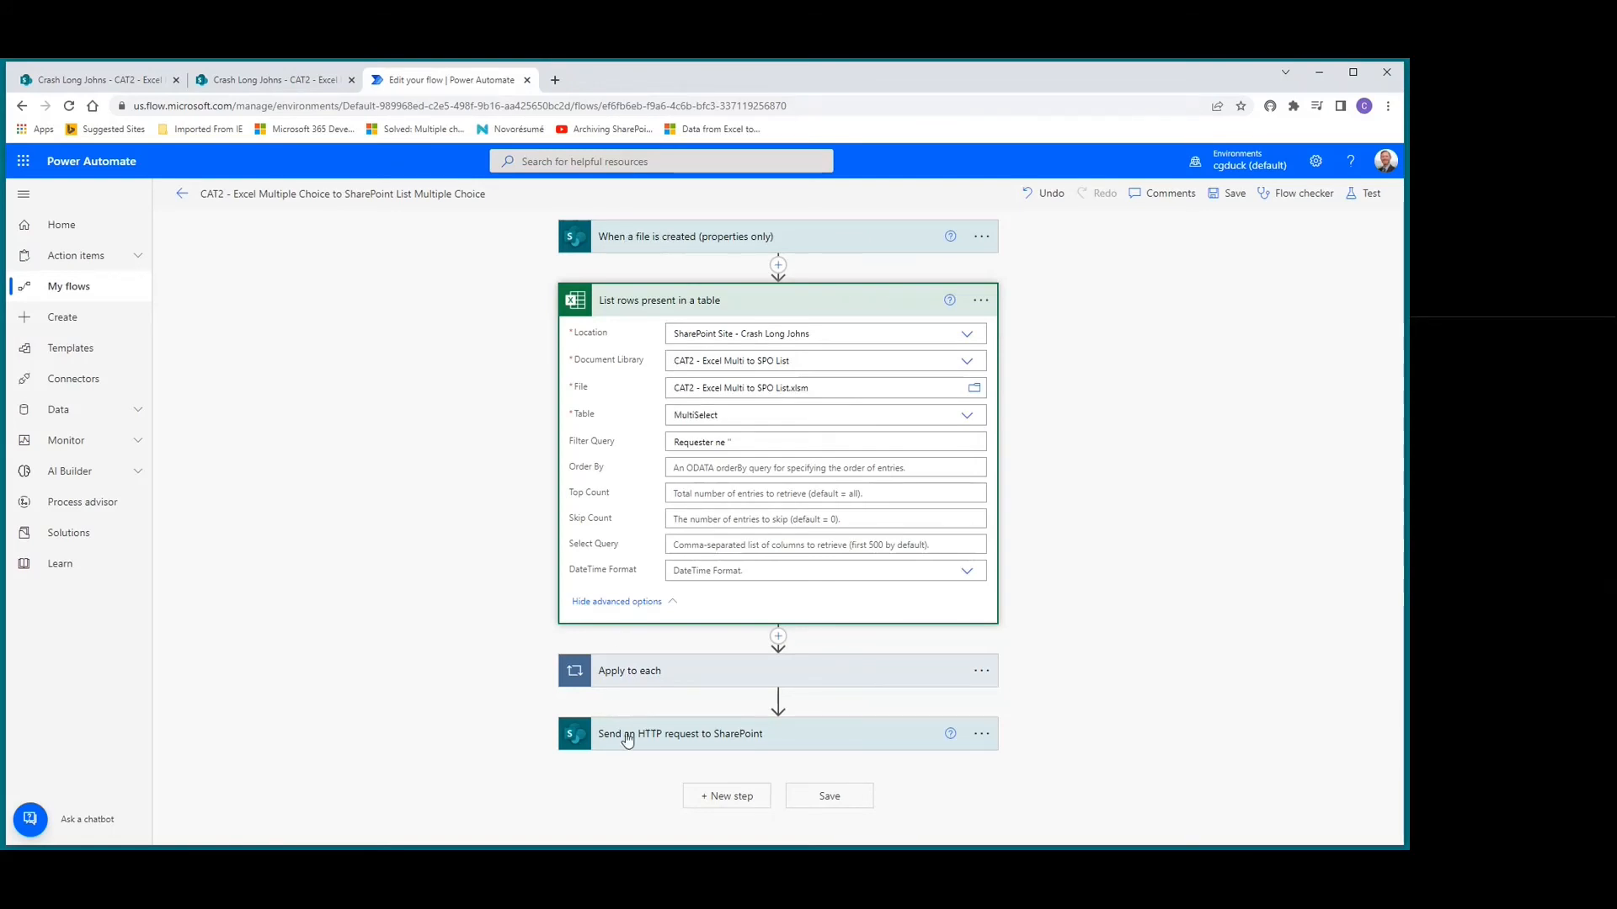
# Review the field mappings of the Create item action inside the Apply to each loop.
pyautogui.click(619, 671)
pyautogui.scroll(-4, 613, 640)
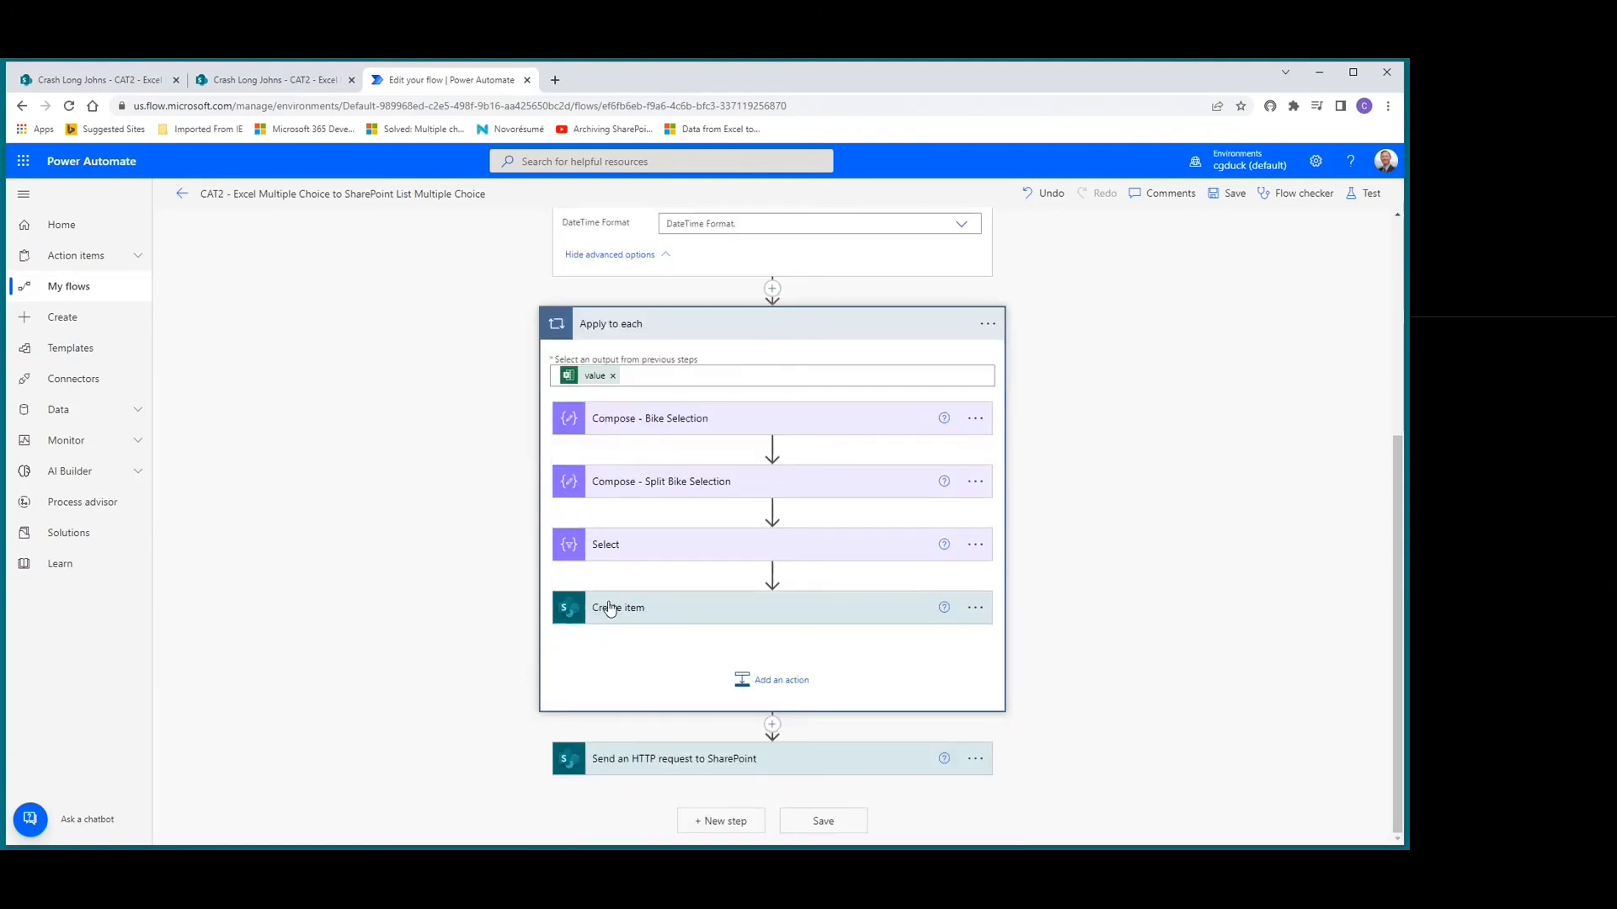
pyautogui.click(610, 608)
pyautogui.scroll(-2, 679, 601)
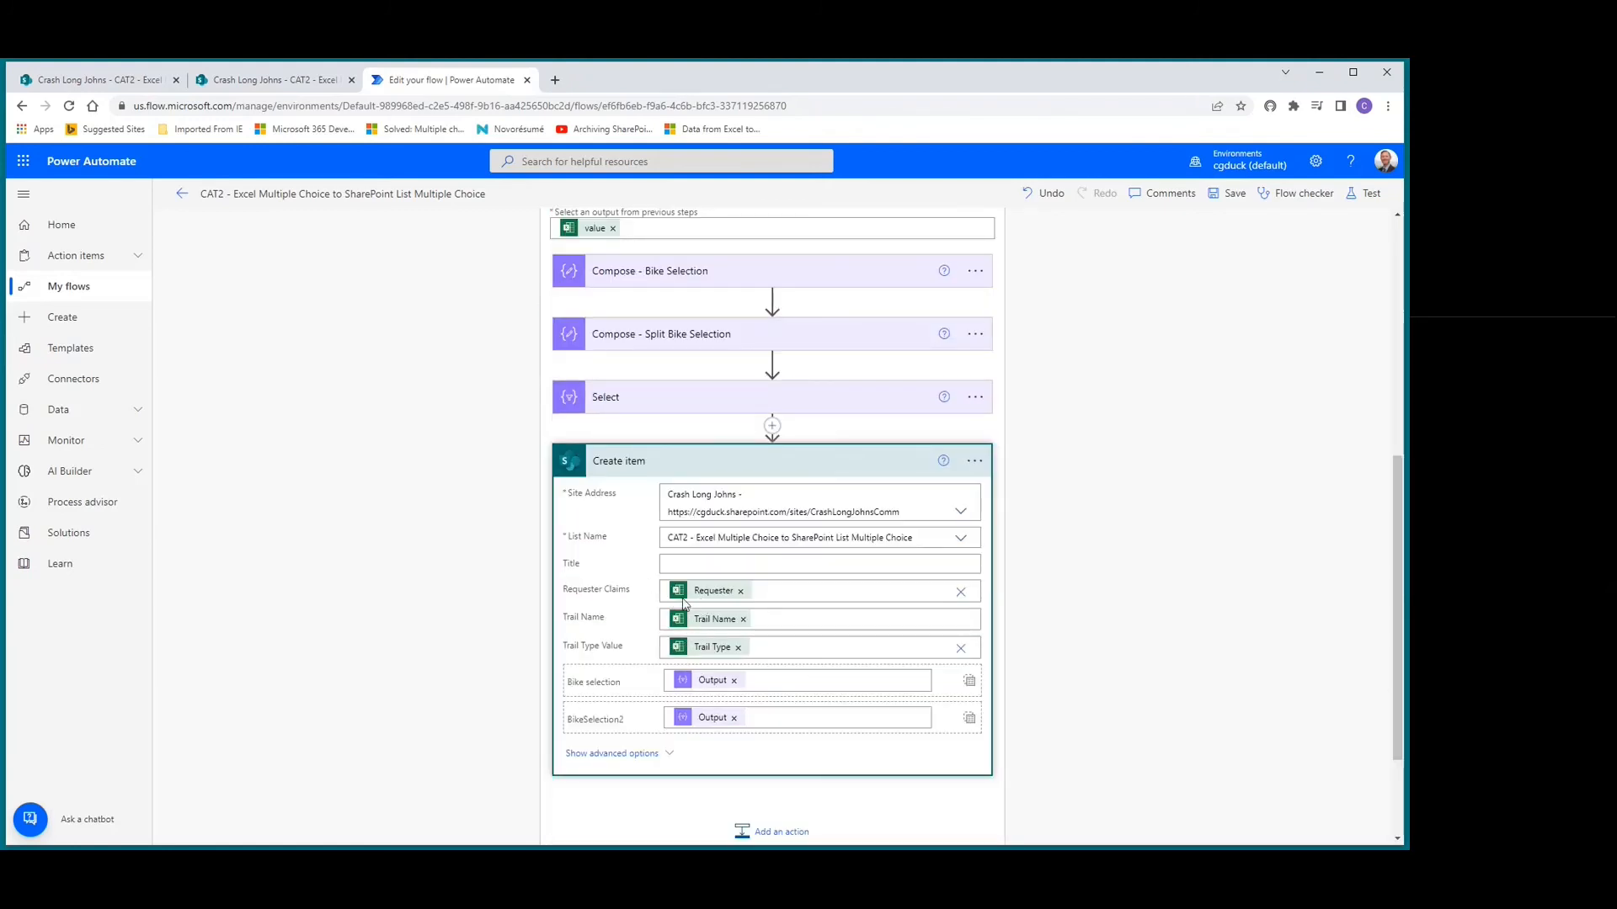
pyautogui.click(649, 462)
pyautogui.scroll(5, 650, 466)
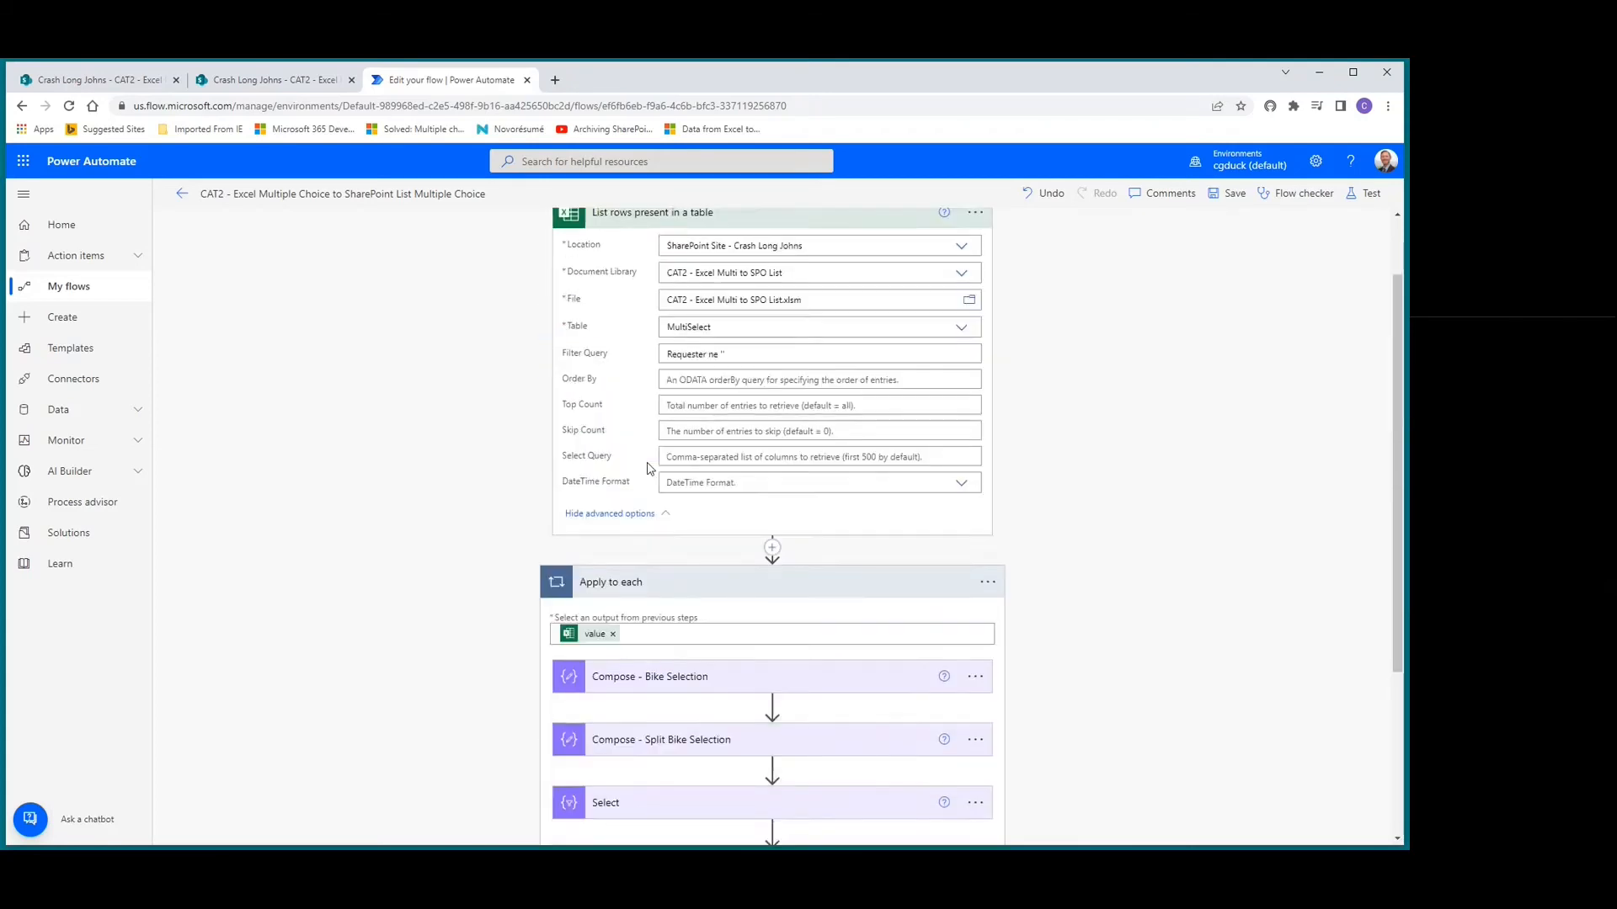
pyautogui.scroll(1, 650, 467)
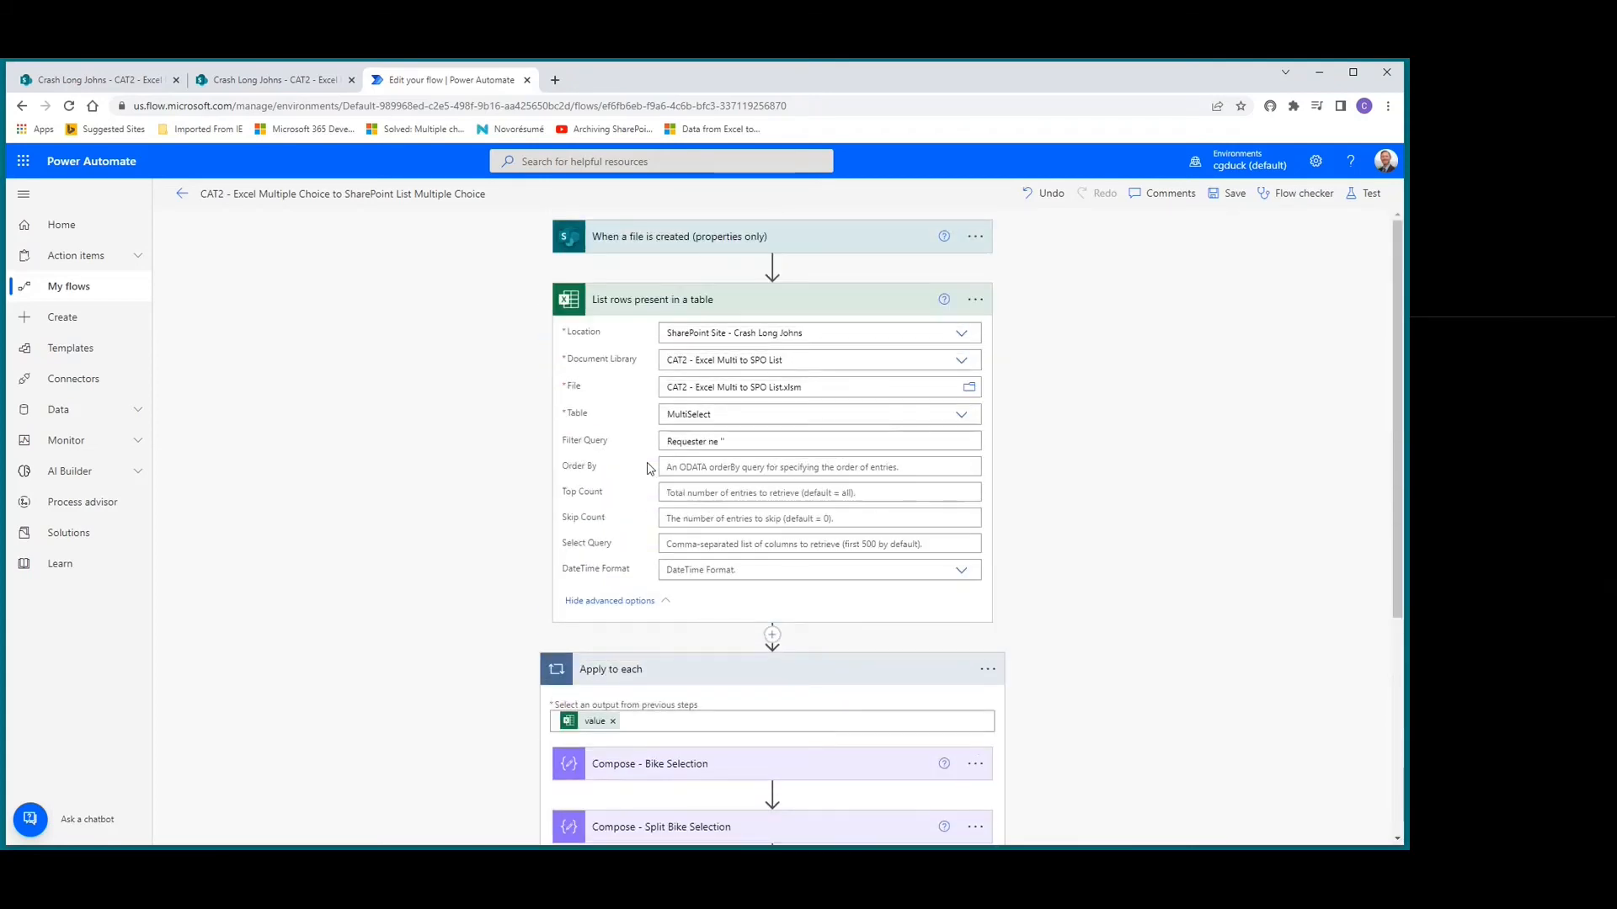
# Replace the File value in List rows present in a table with the File name with extension dynamic content.
pyautogui.click(668, 387)
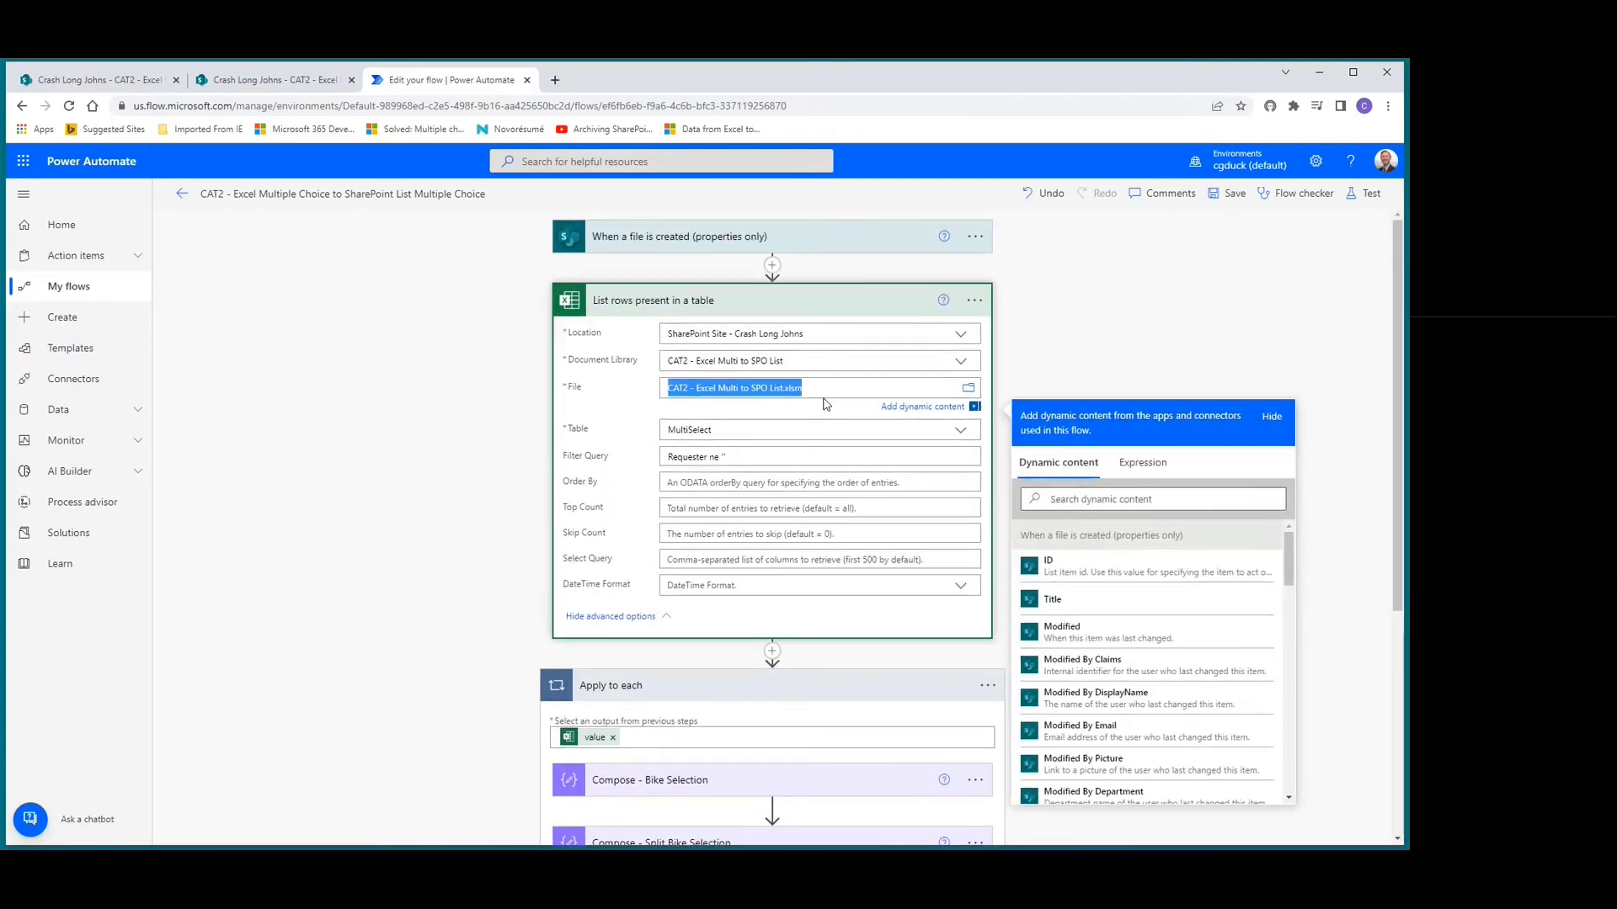
pyautogui.press('BackSpace')
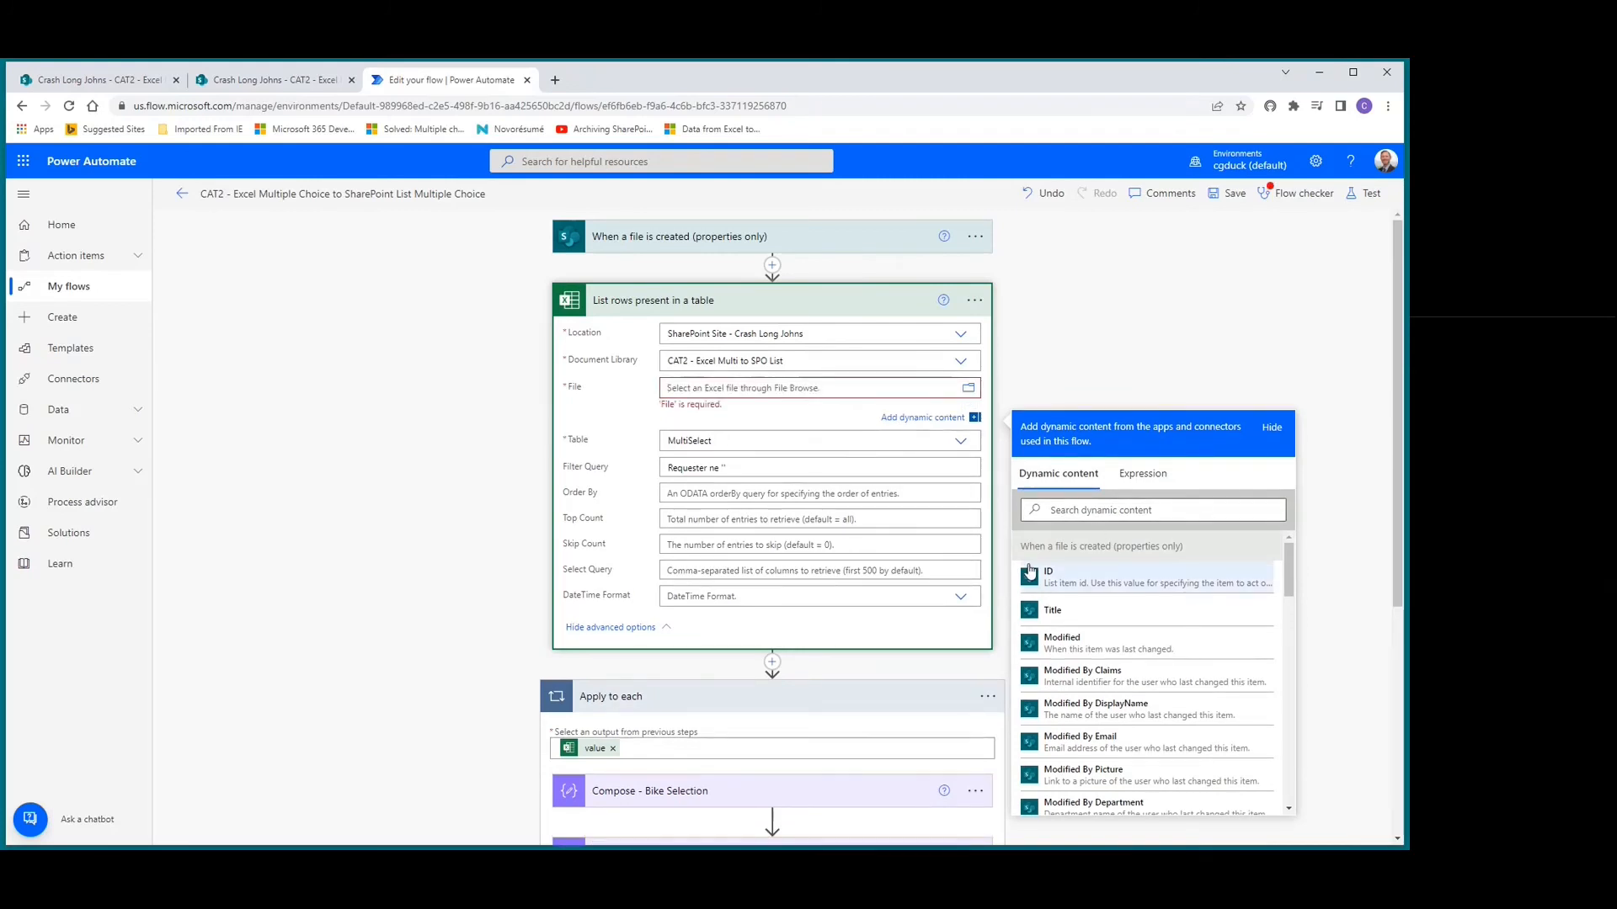
pyautogui.click(1111, 511)
pyautogui.write('file')
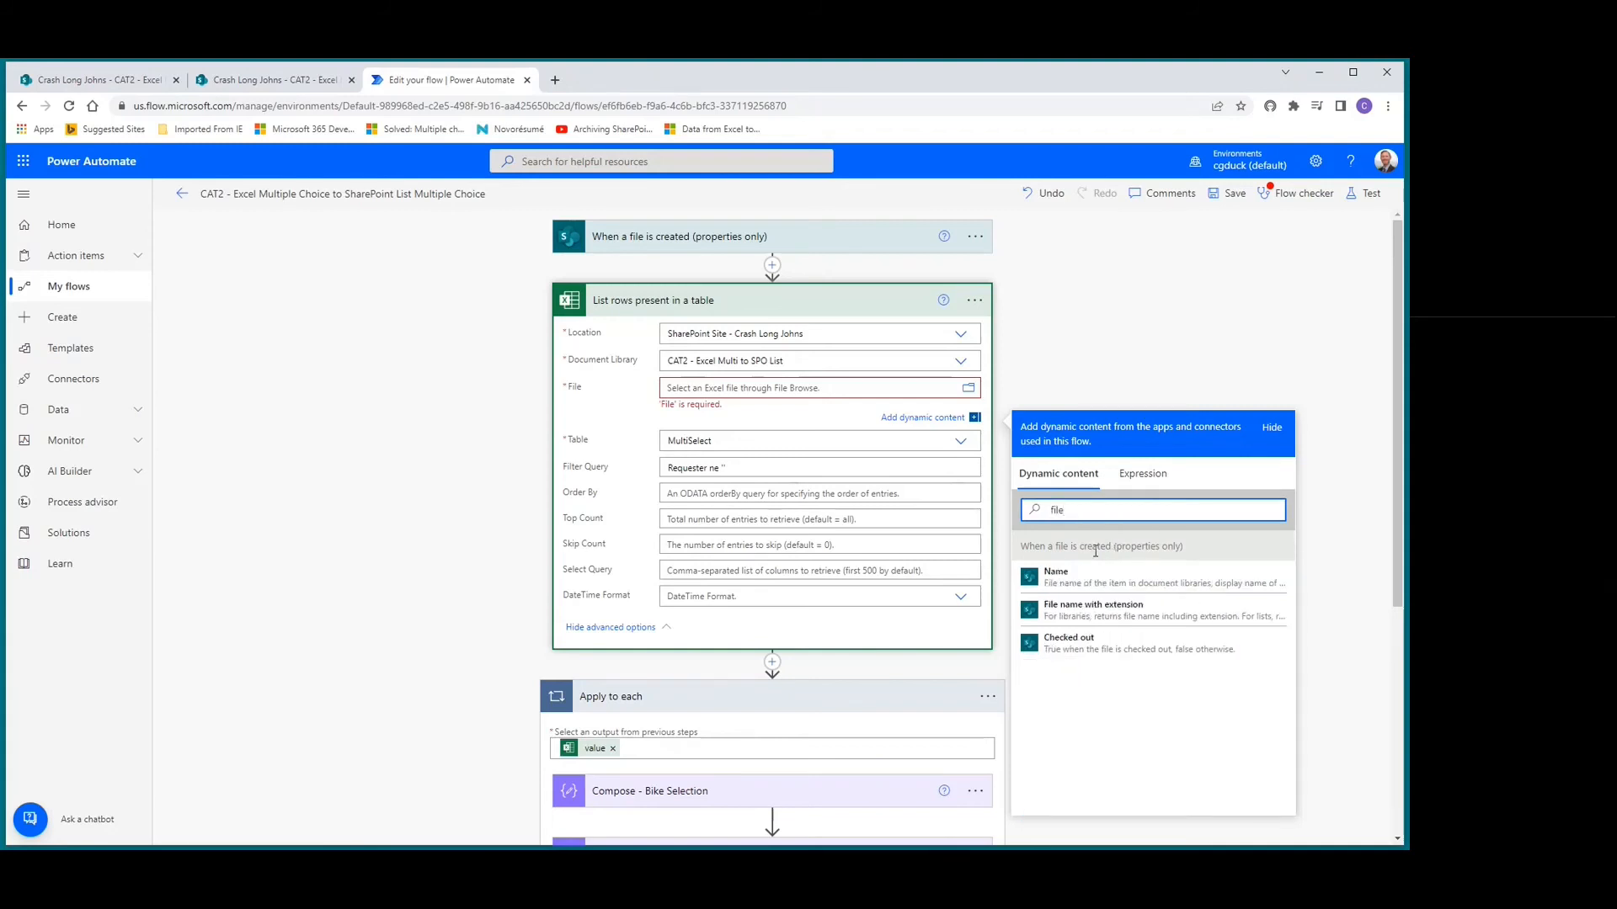
pyautogui.click(1104, 619)
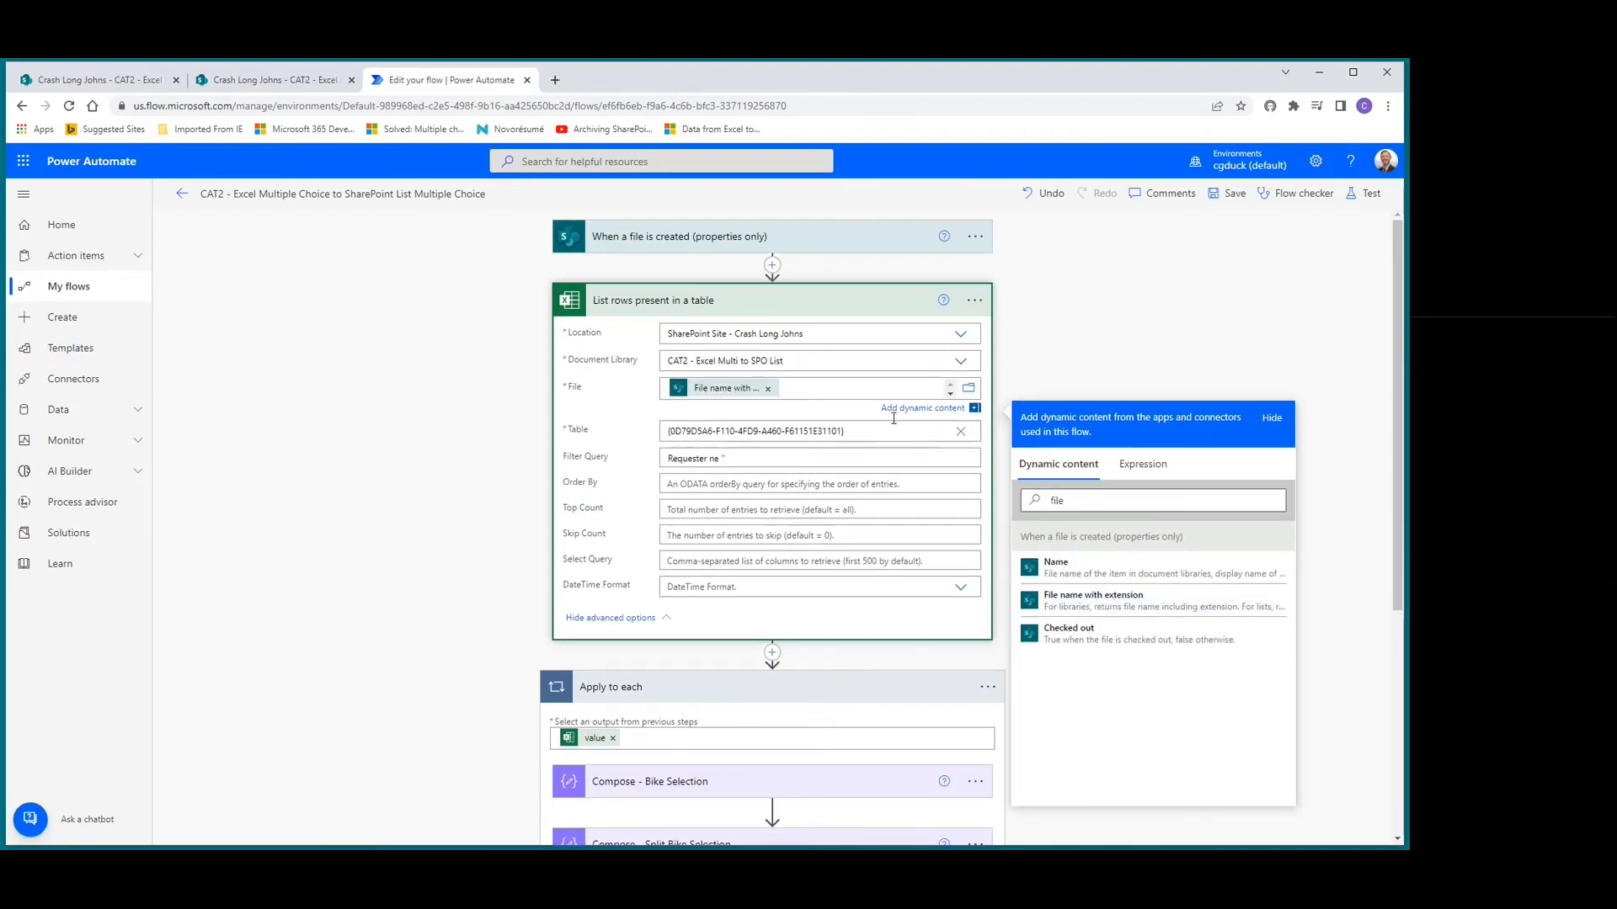
# Replace the Table value in List rows present in a table with the custom value MultiSelect.
pyautogui.click(853, 435)
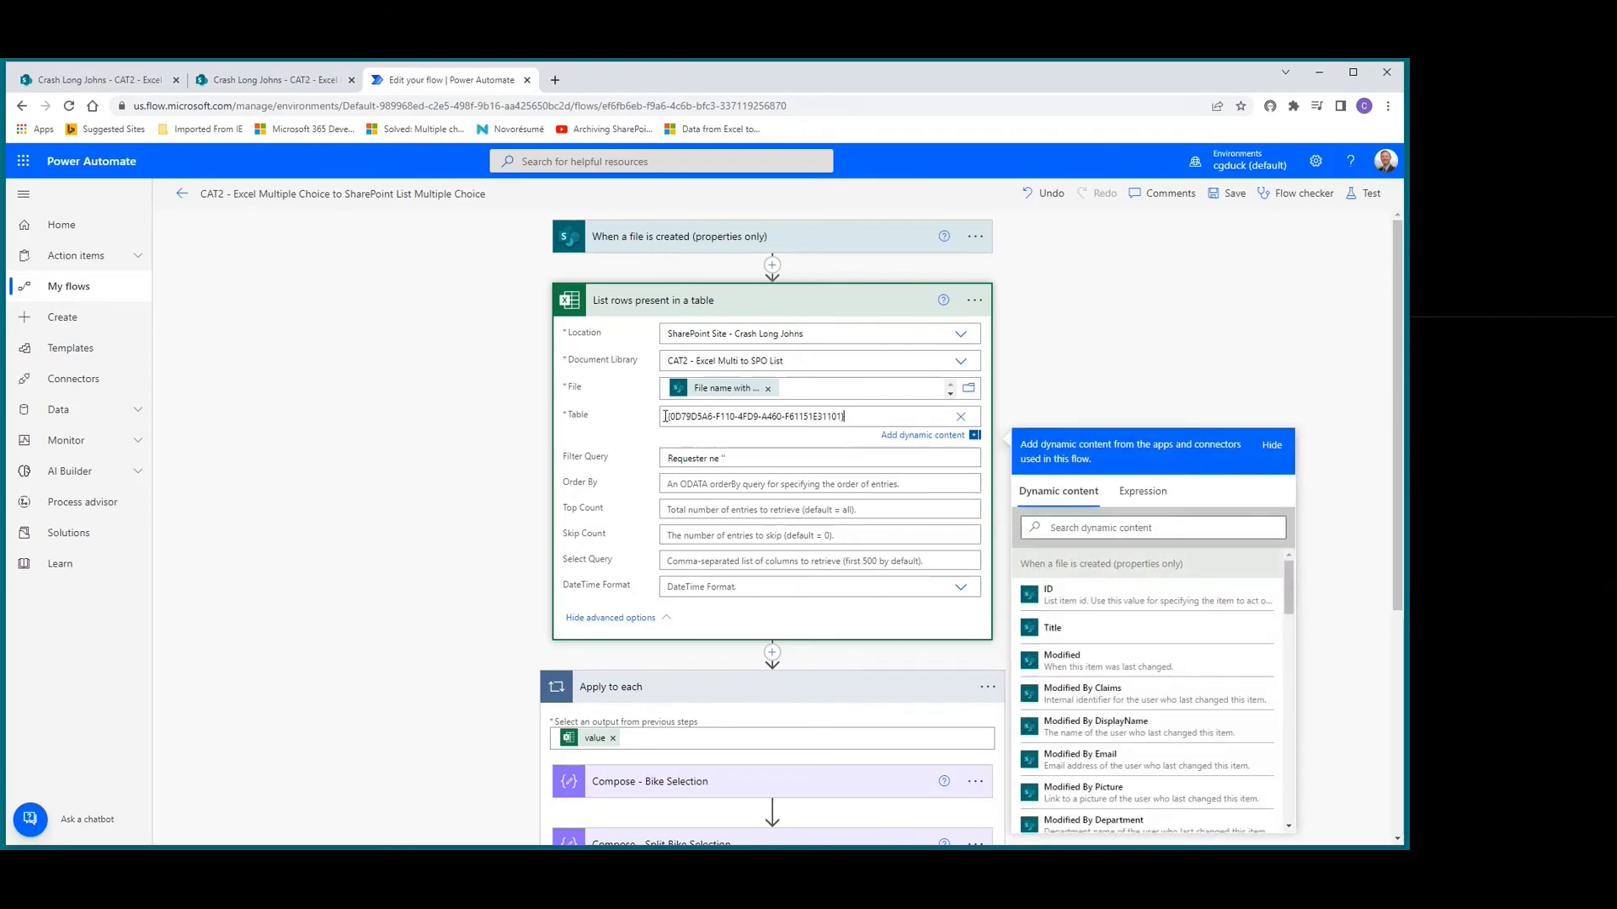
pyautogui.click(960, 416)
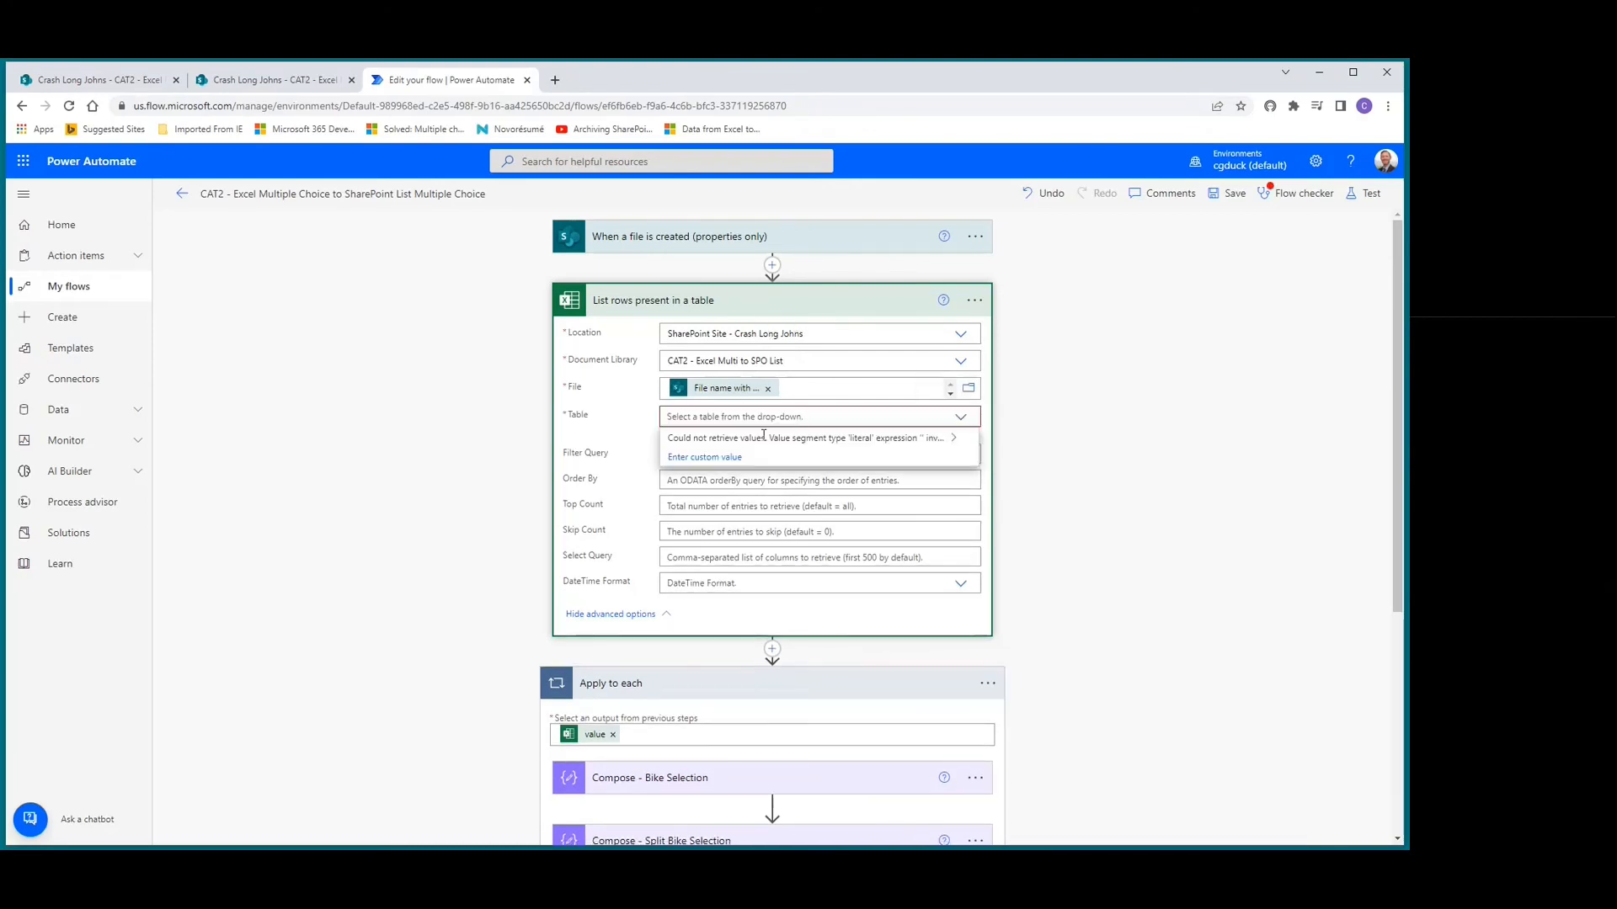
pyautogui.click(716, 459)
pyautogui.write('M')
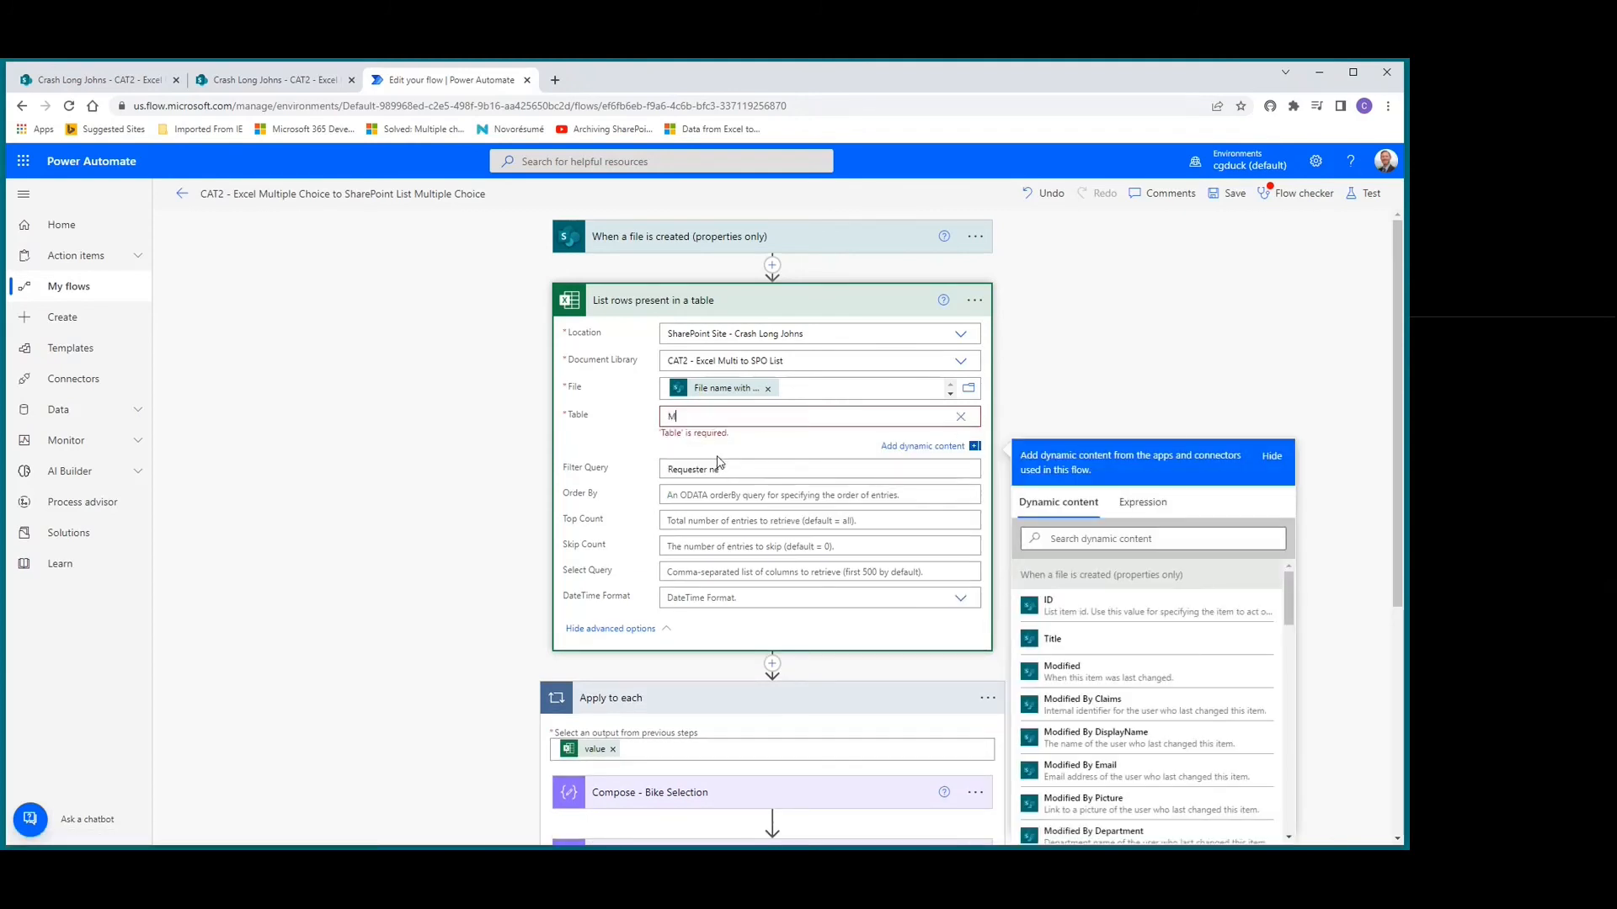
pyautogui.write('ultiSelect')
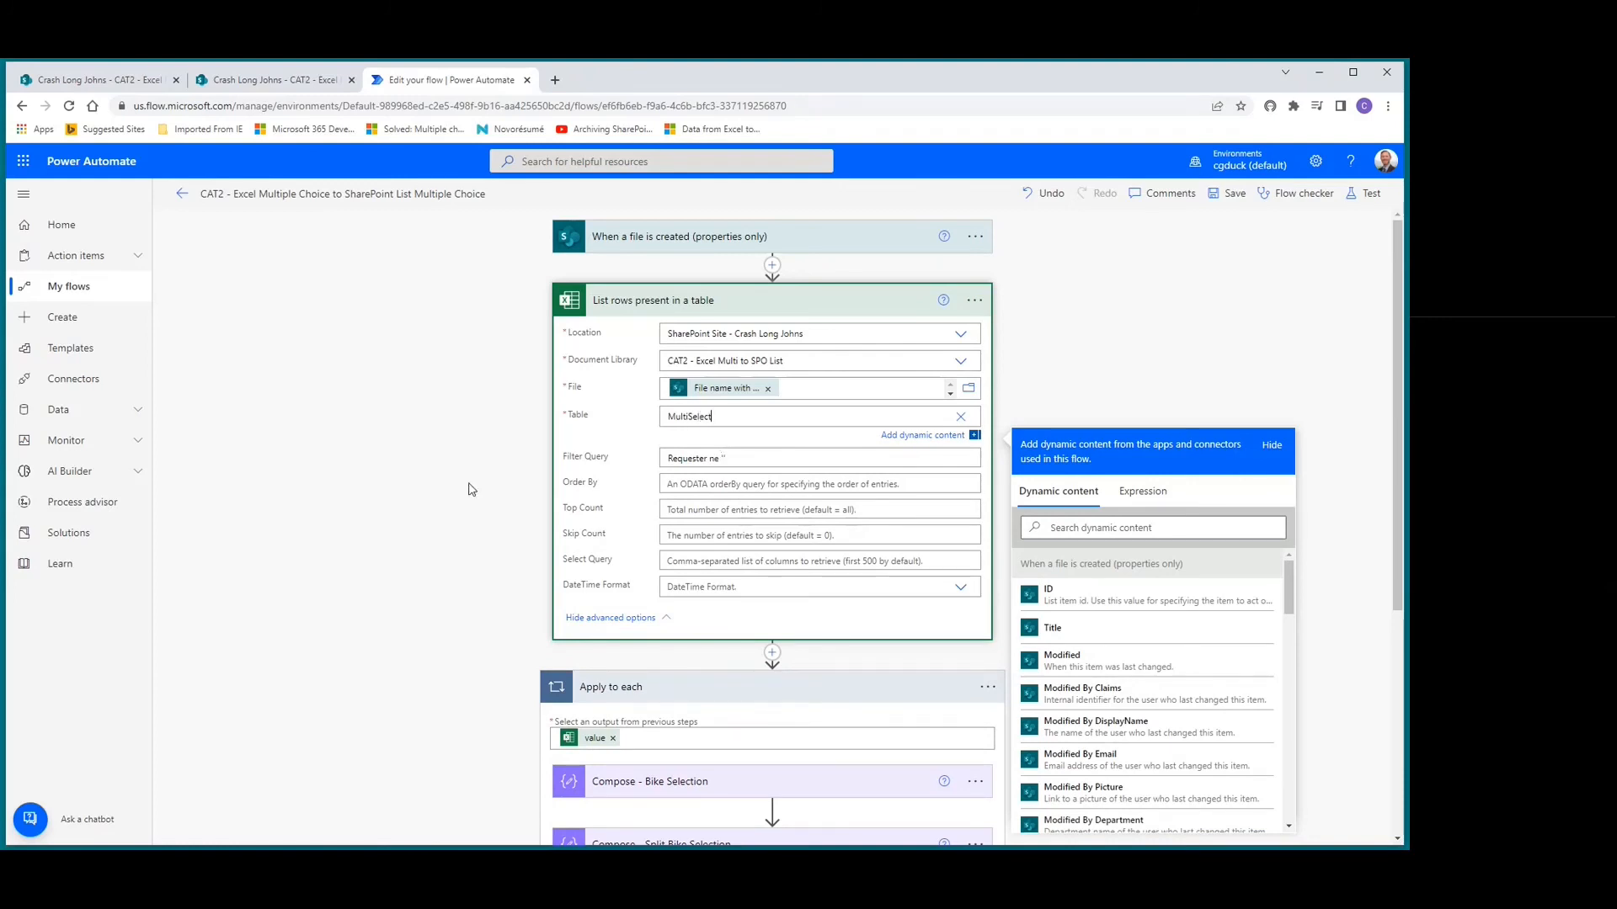
# Check the Table value against the table name recorded in the Notepad notes, and return to the flow.
pyautogui.hotkey('alt', 'Tab')
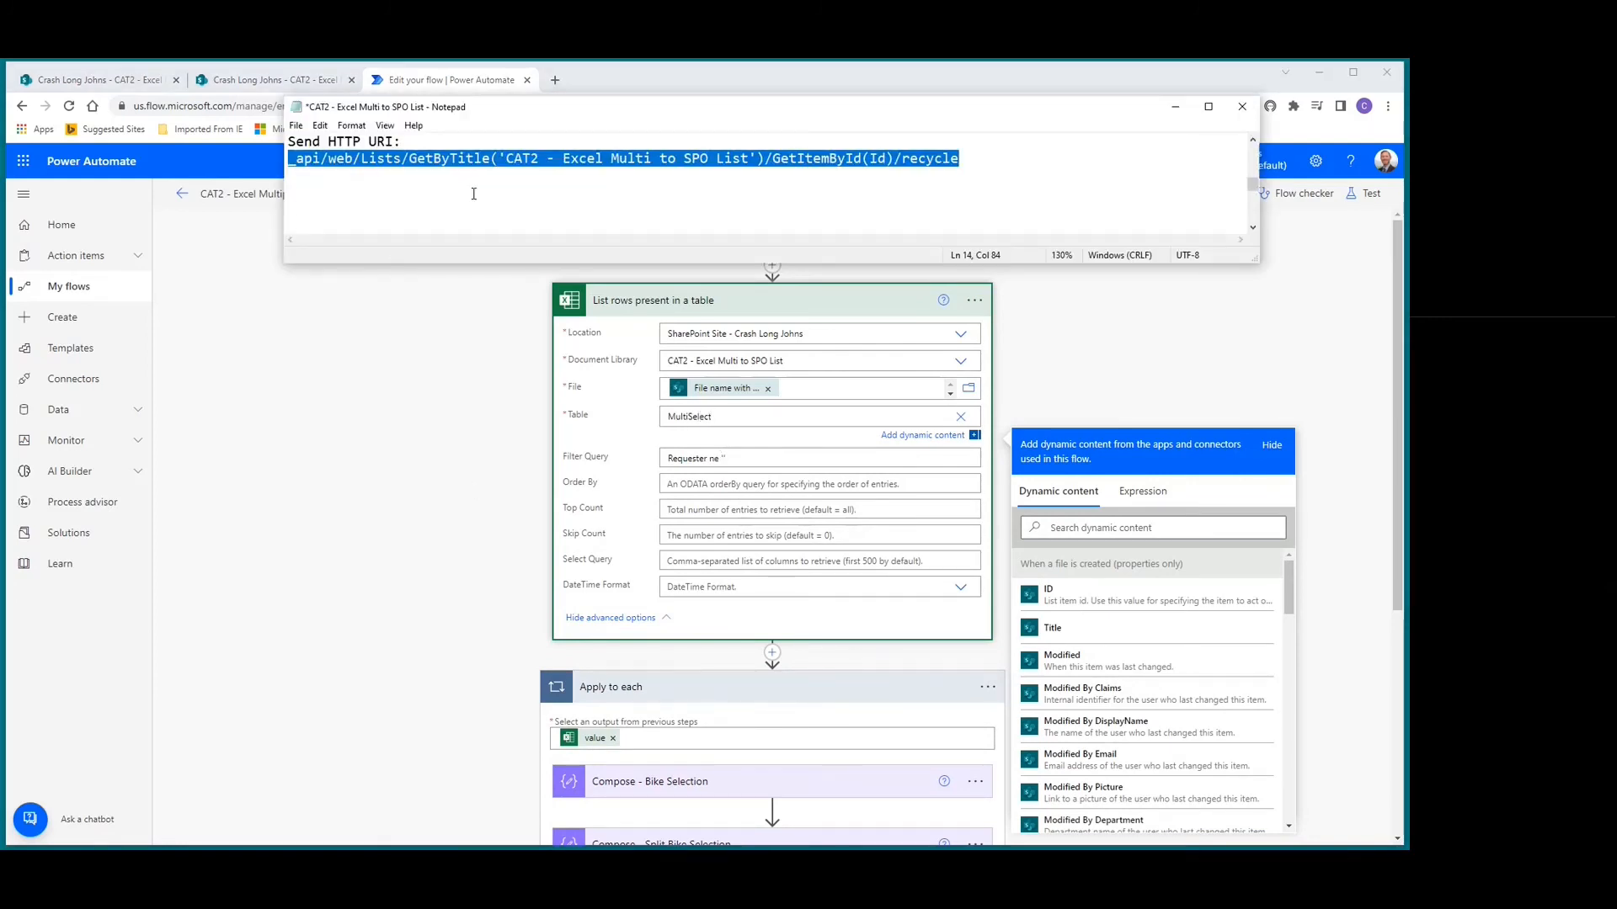
pyautogui.scroll(3, 473, 194)
pyautogui.scroll(-3, 474, 192)
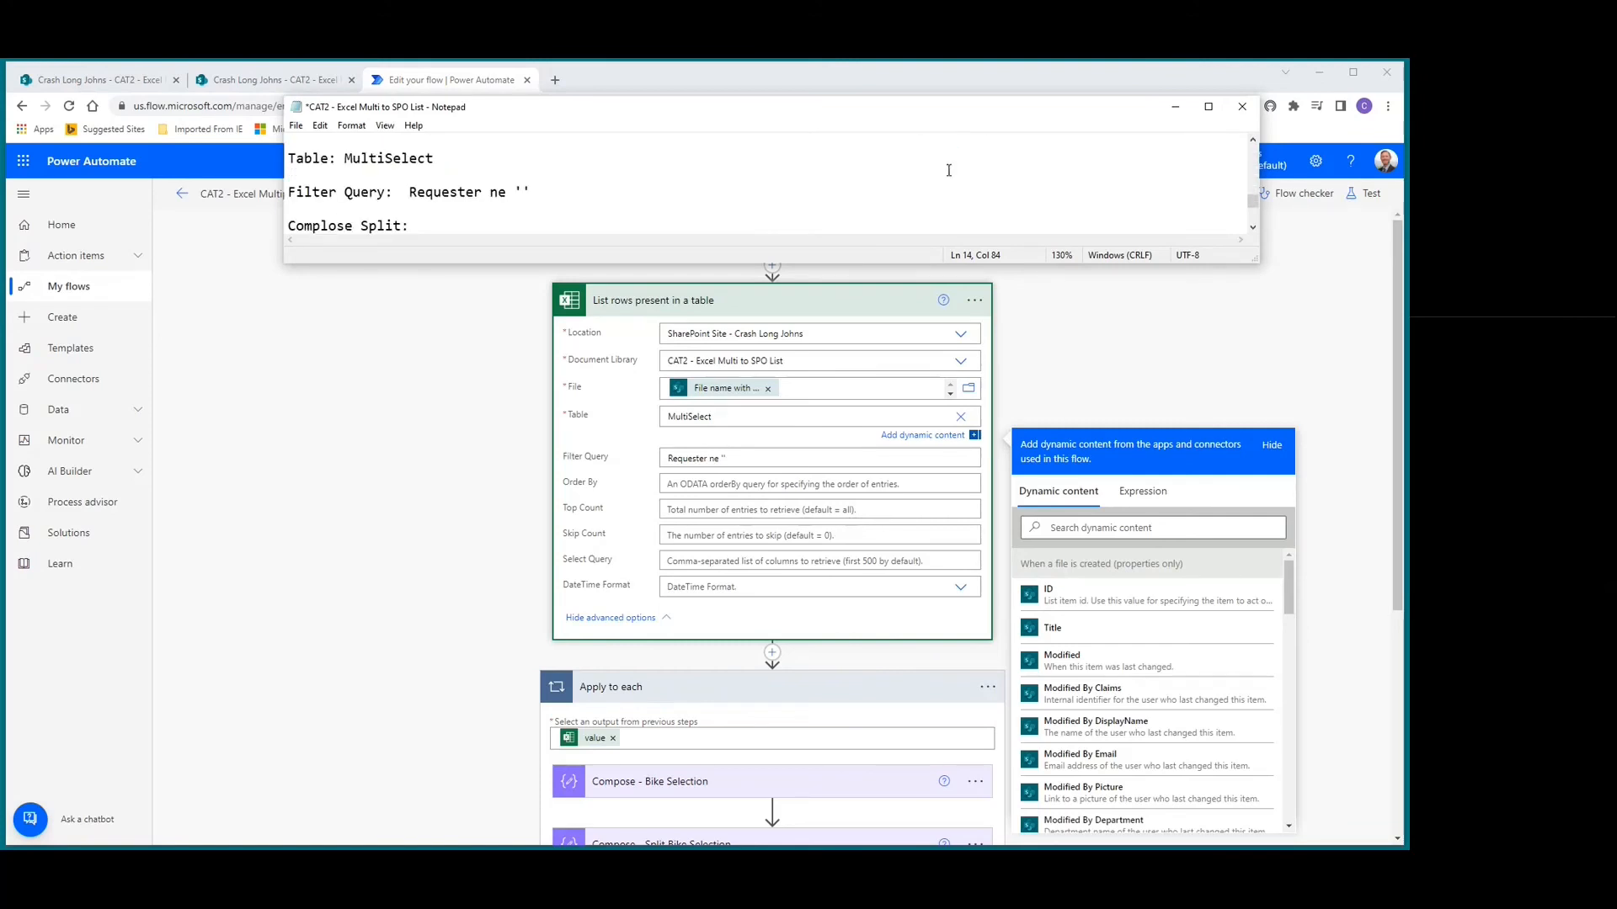
pyautogui.click(1176, 110)
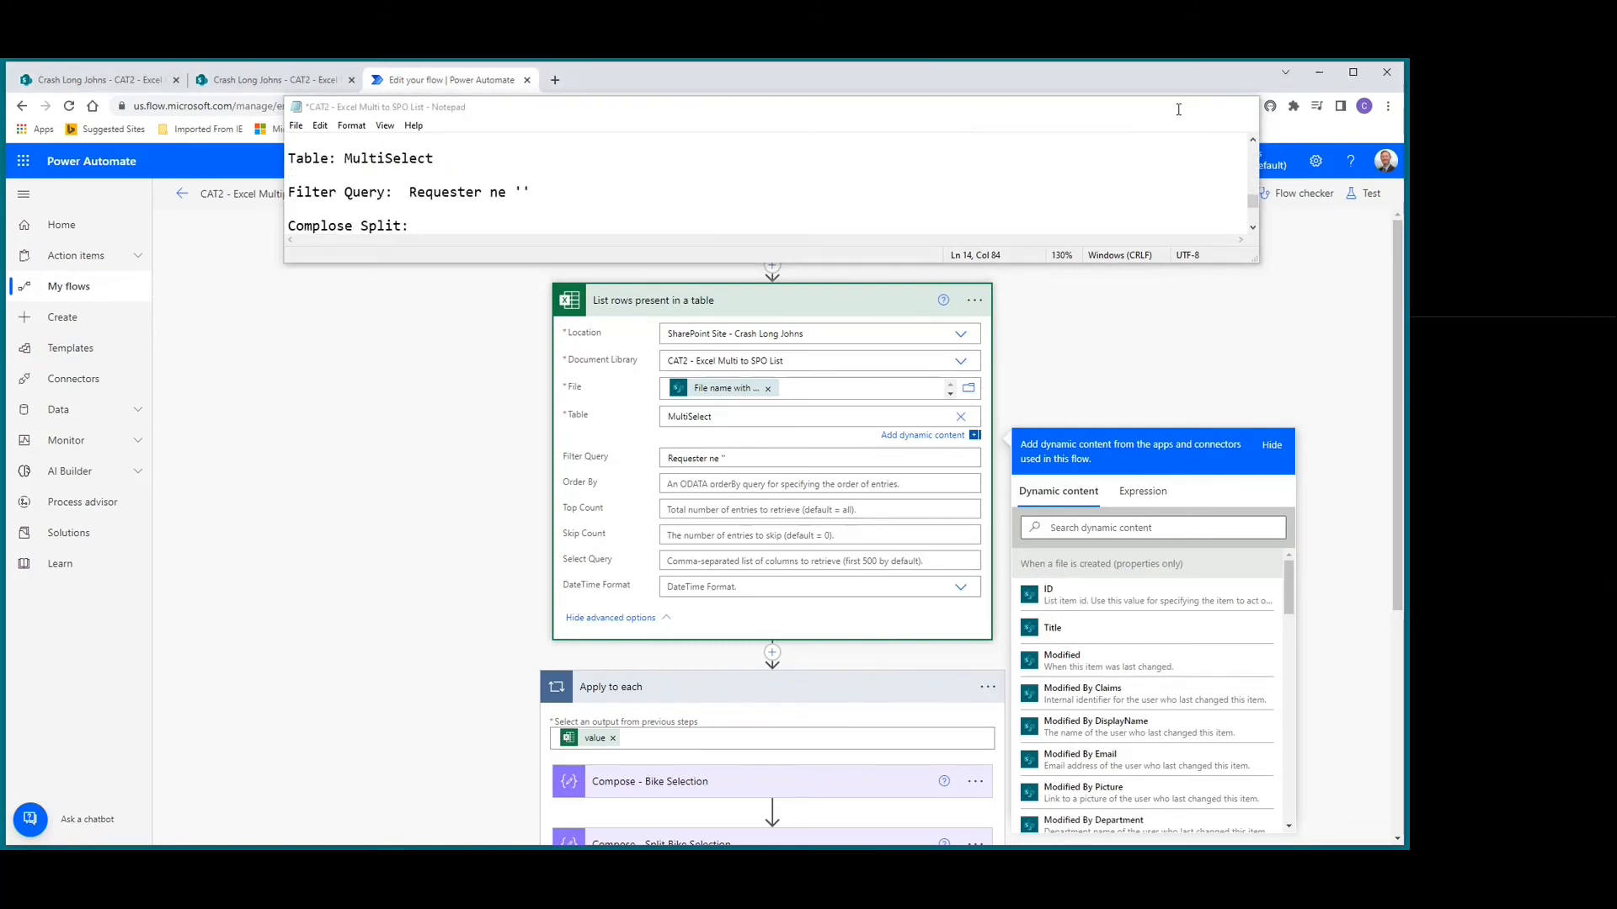
pyautogui.click(792, 419)
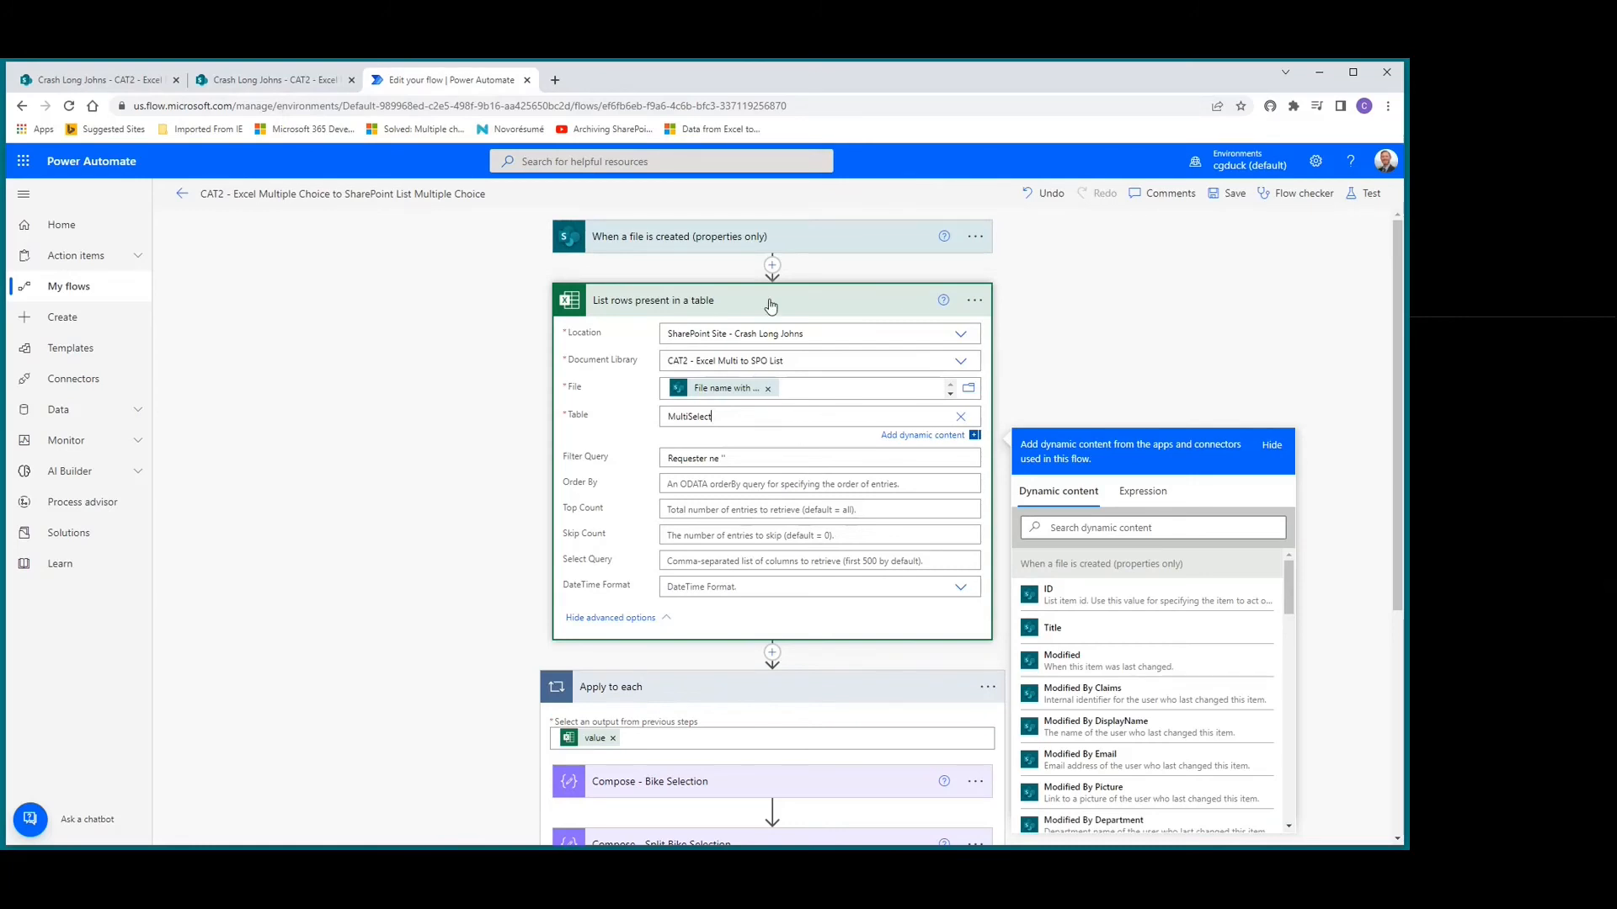
# Collapse the List rows present in a table action and the Apply to each loop, and save the flow.
pyautogui.click(770, 305)
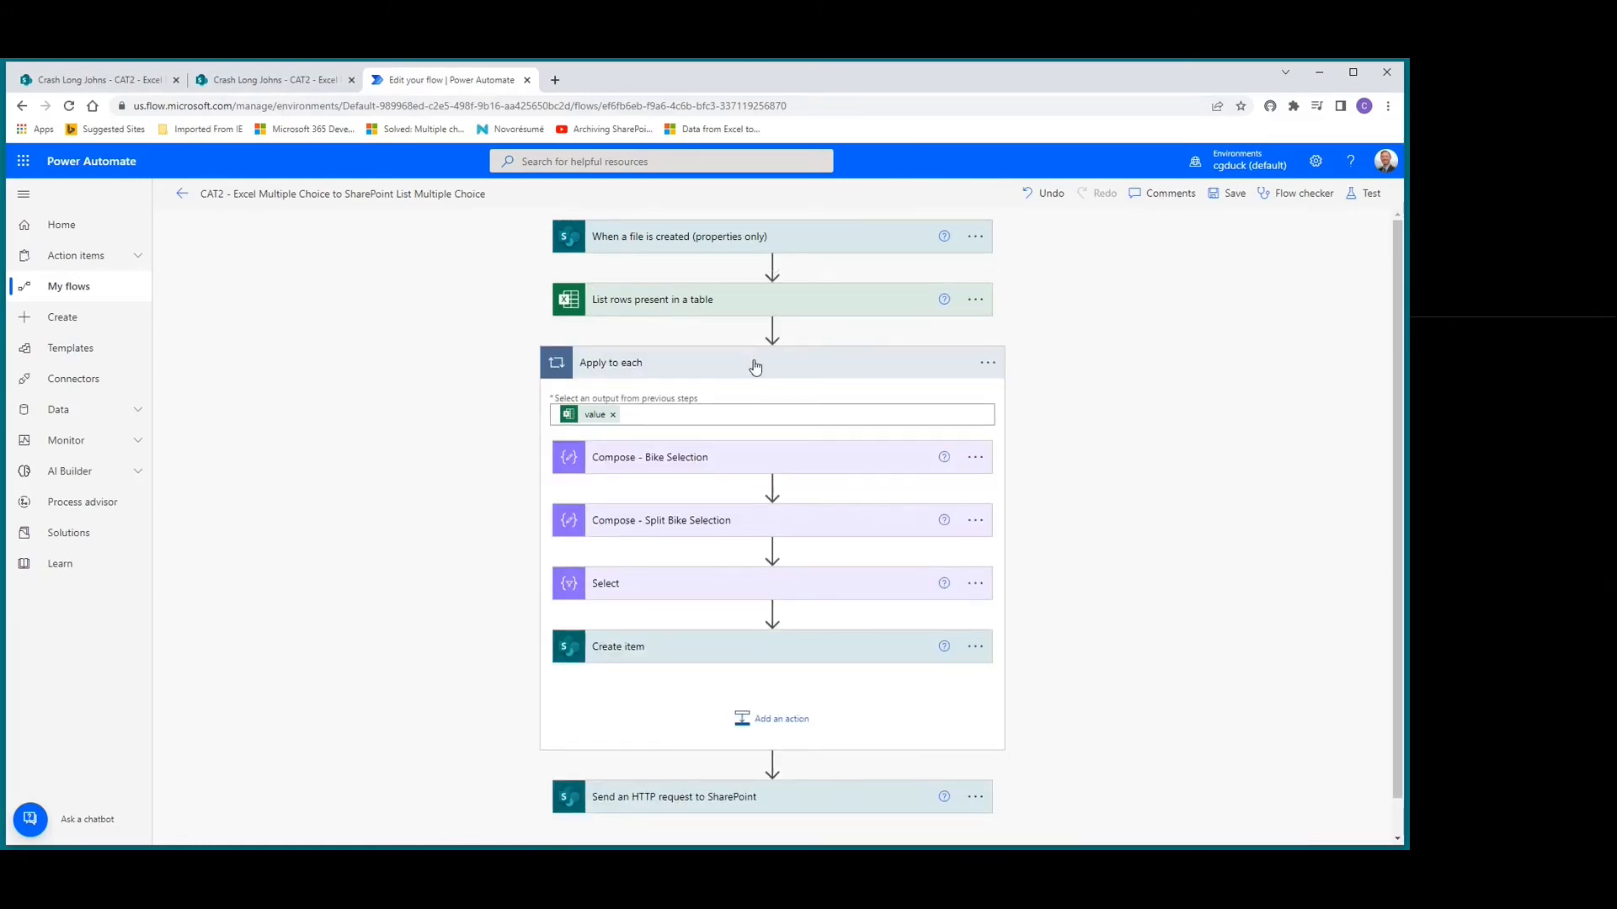
pyautogui.click(869, 371)
pyautogui.click(1235, 195)
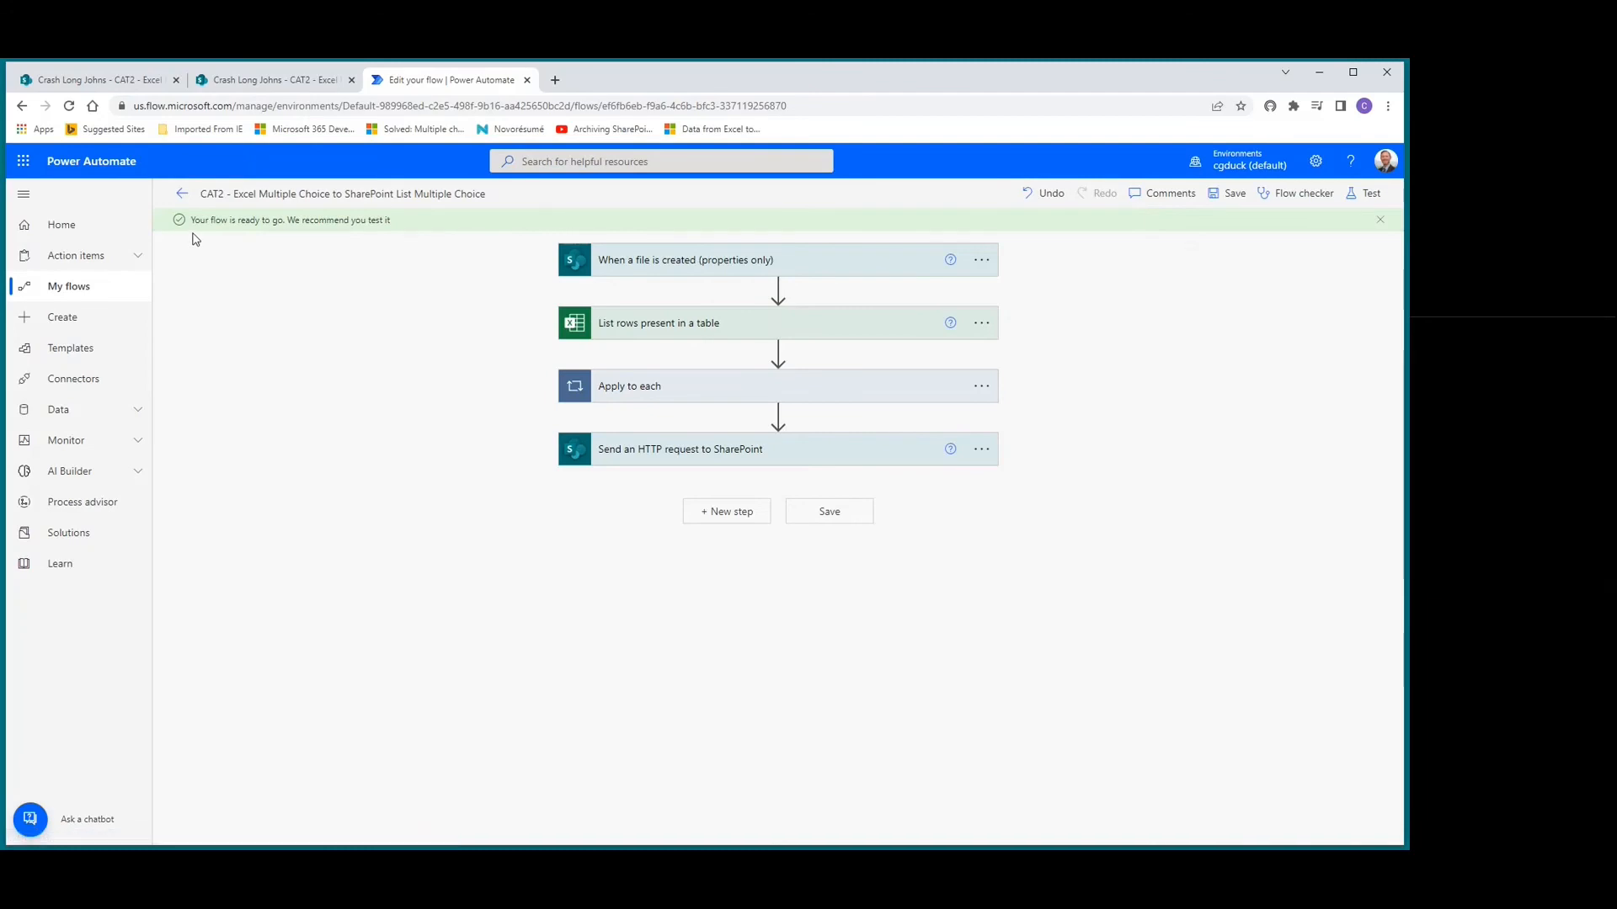
# Turn the flow off from its details page and reopen it for editing.
pyautogui.click(179, 197)
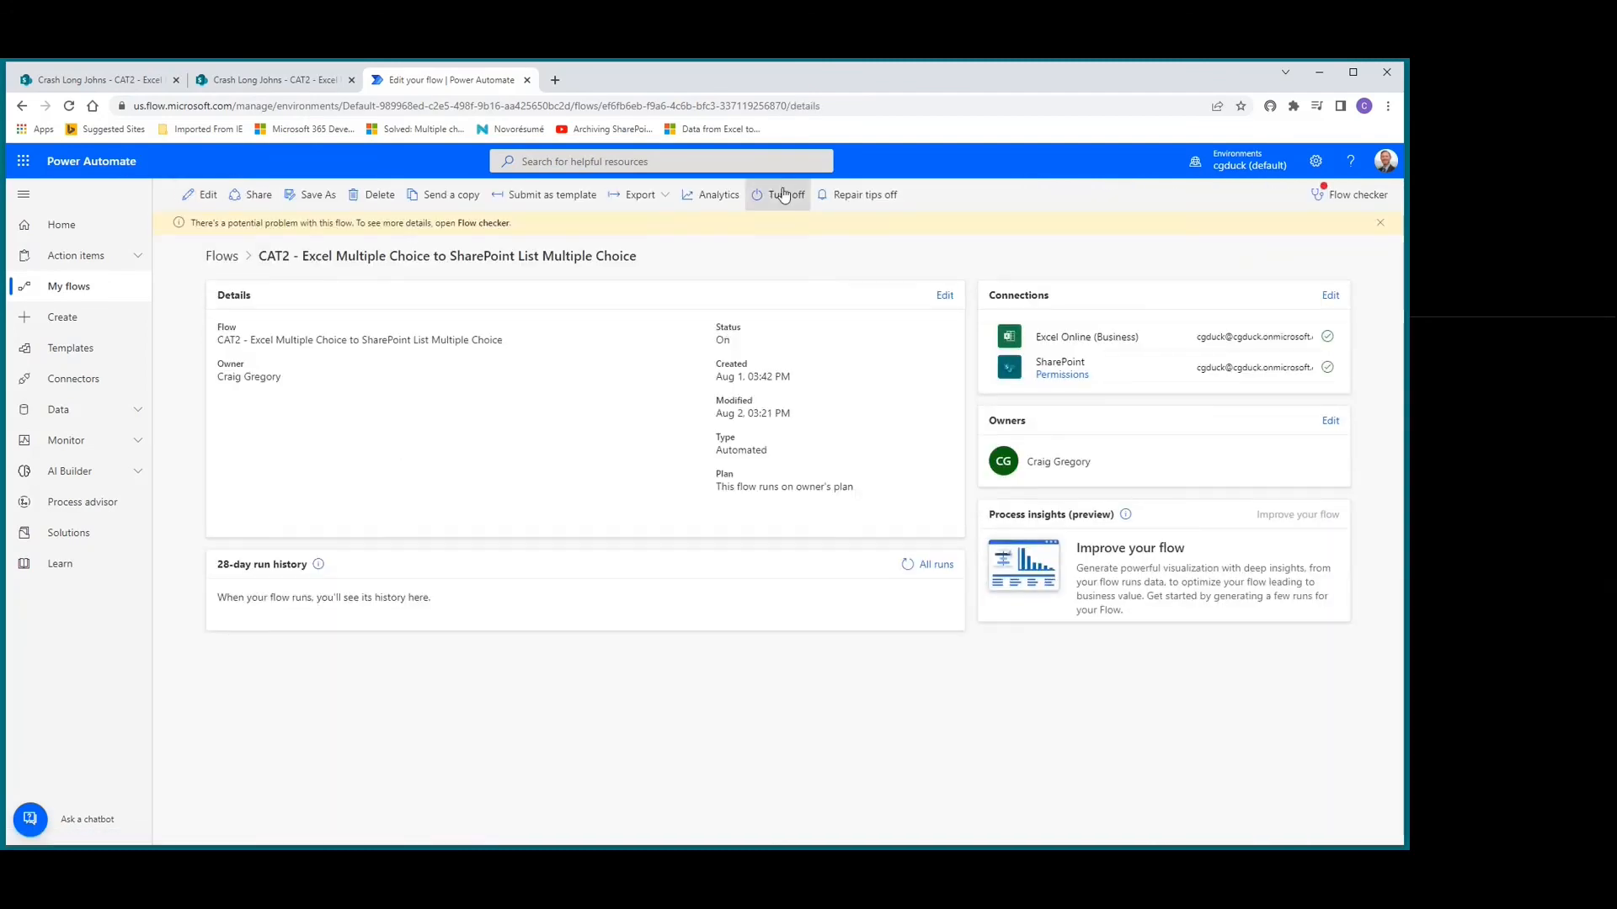
pyautogui.click(780, 195)
pyautogui.click(196, 199)
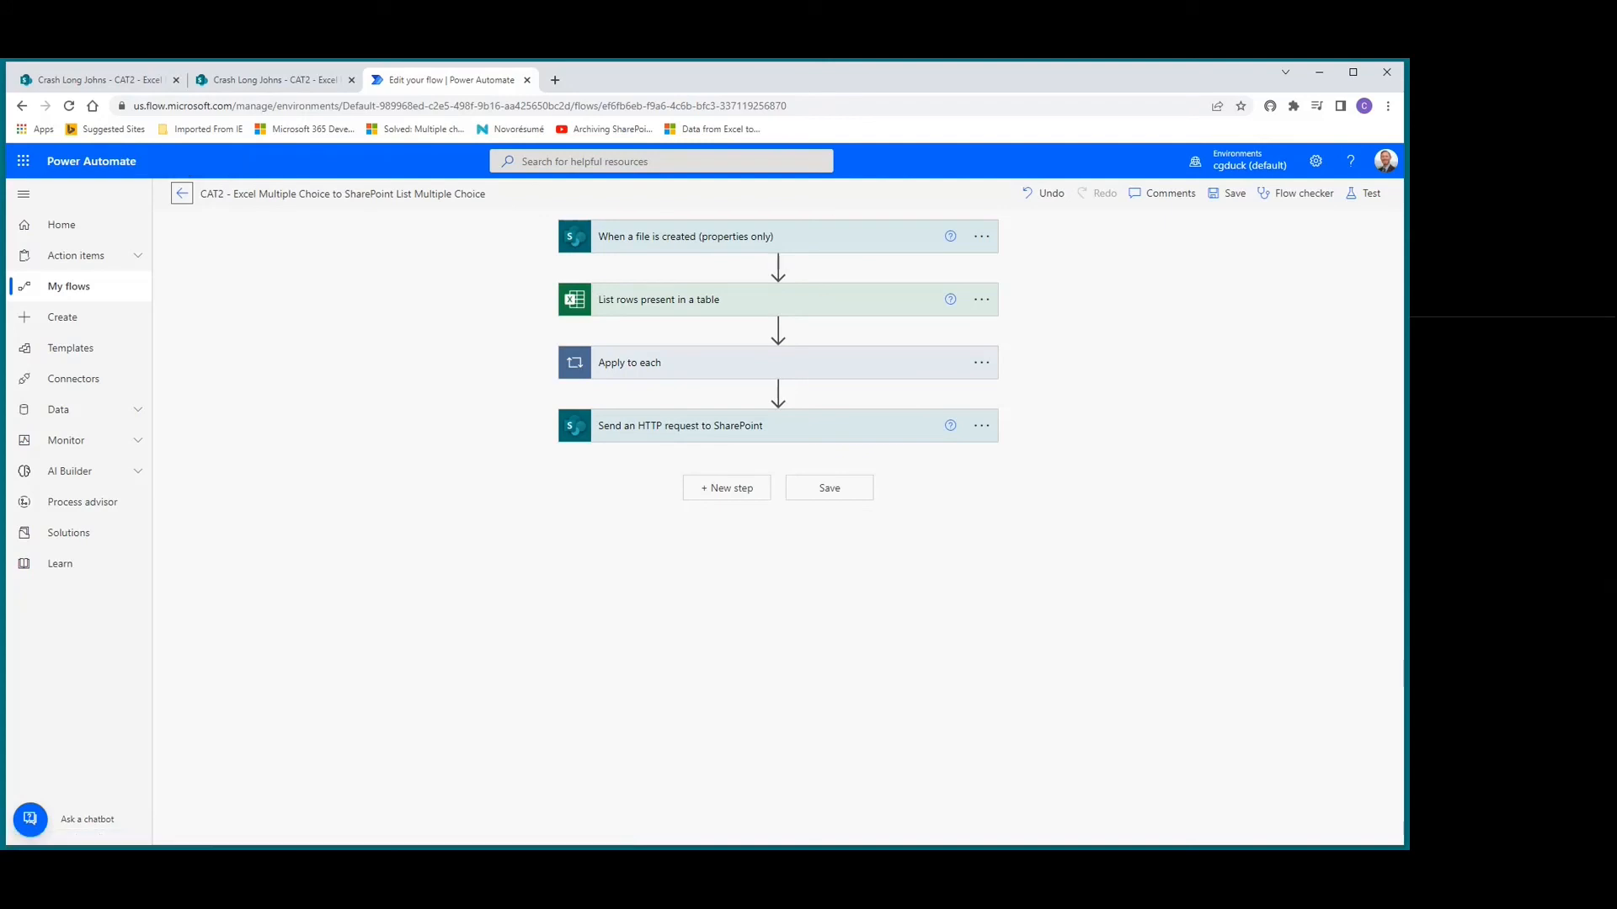
# Start a manual test of the flow and switch to the CAT2 - Excel Multi to SPO List library in SharePoint.
pyautogui.click(1364, 193)
pyautogui.click(1173, 229)
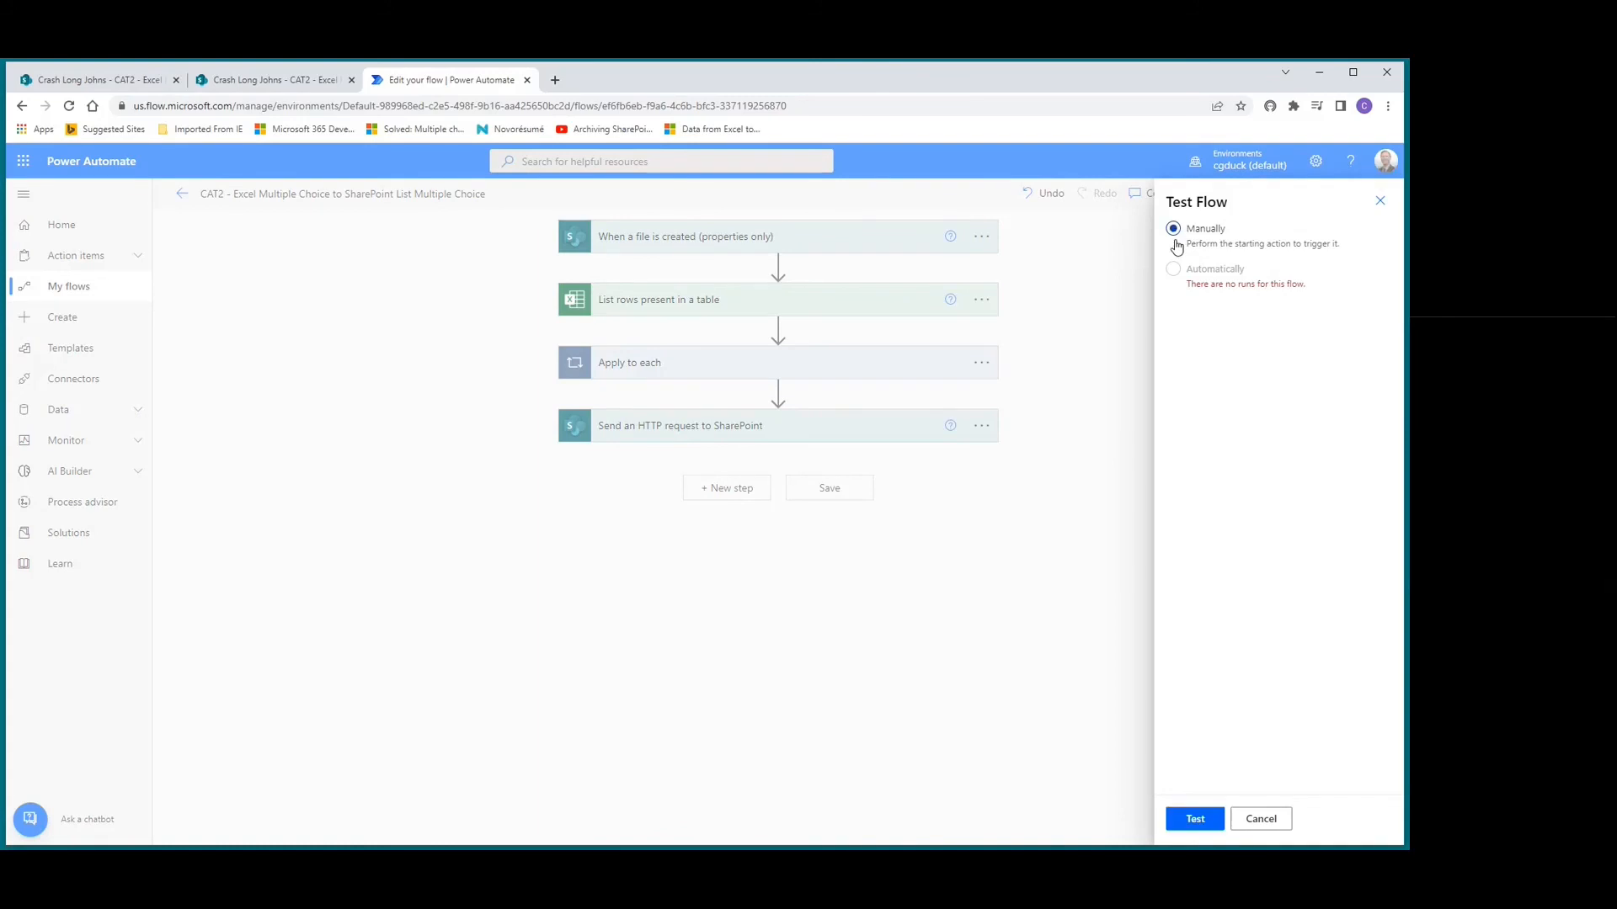
pyautogui.click(1195, 819)
pyautogui.hotkey('ctrl', '1')
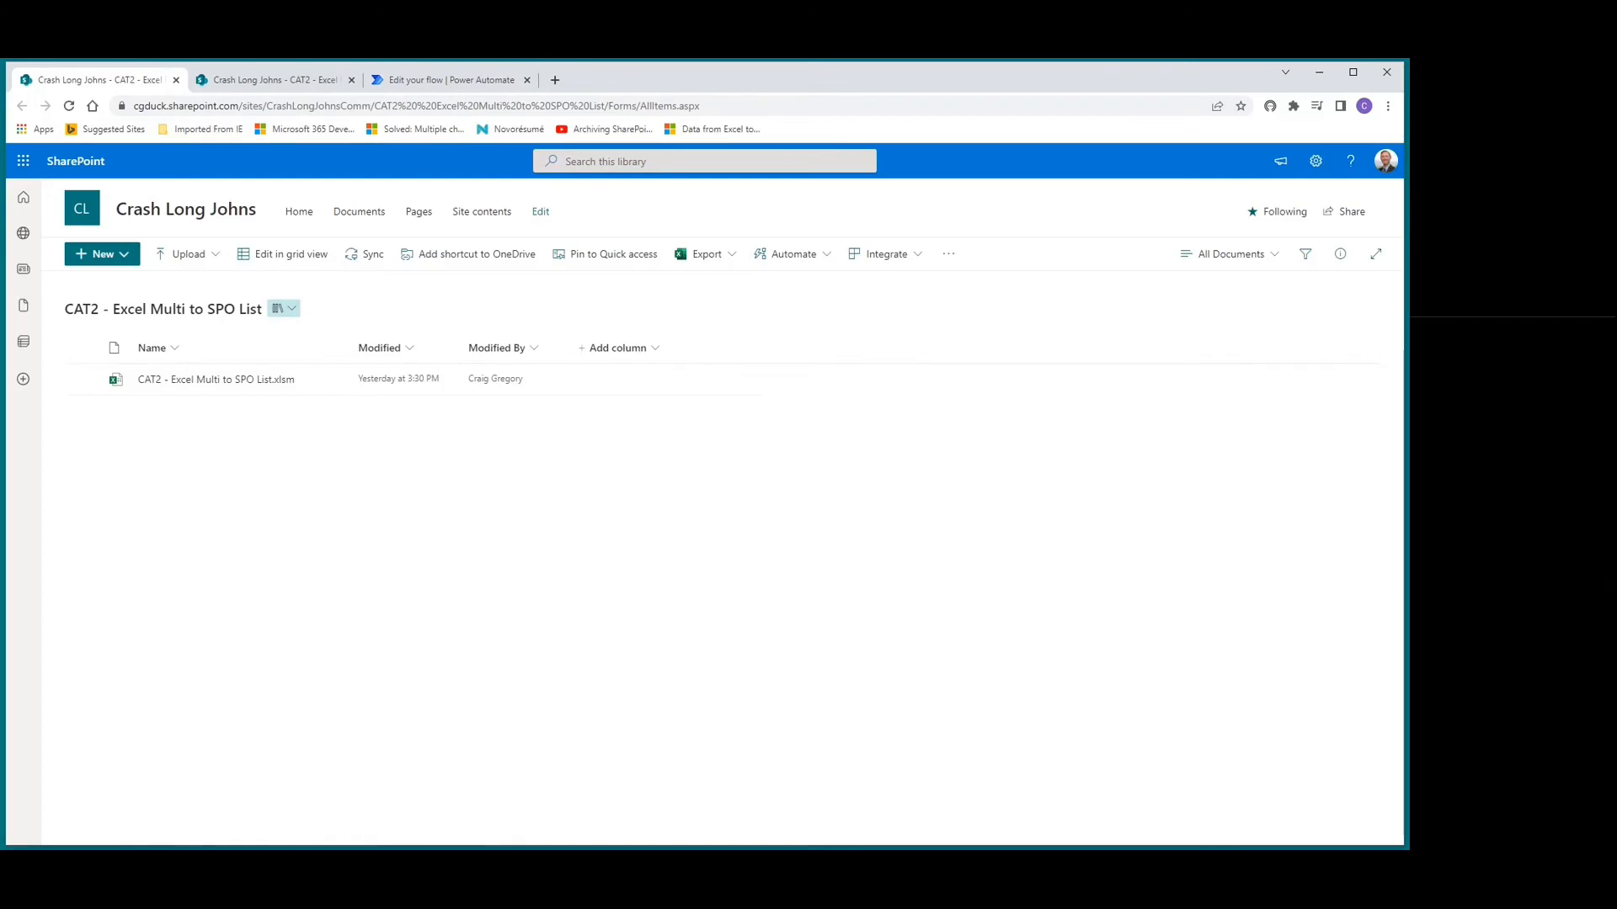
# Upload Excel Multi to SPO List.xlsm to the CAT2 - Excel Multi to SPO List library and switch to Power Automate to check the test run.
pyautogui.moveTo(79, 484); pyautogui.dragTo(439, 536)
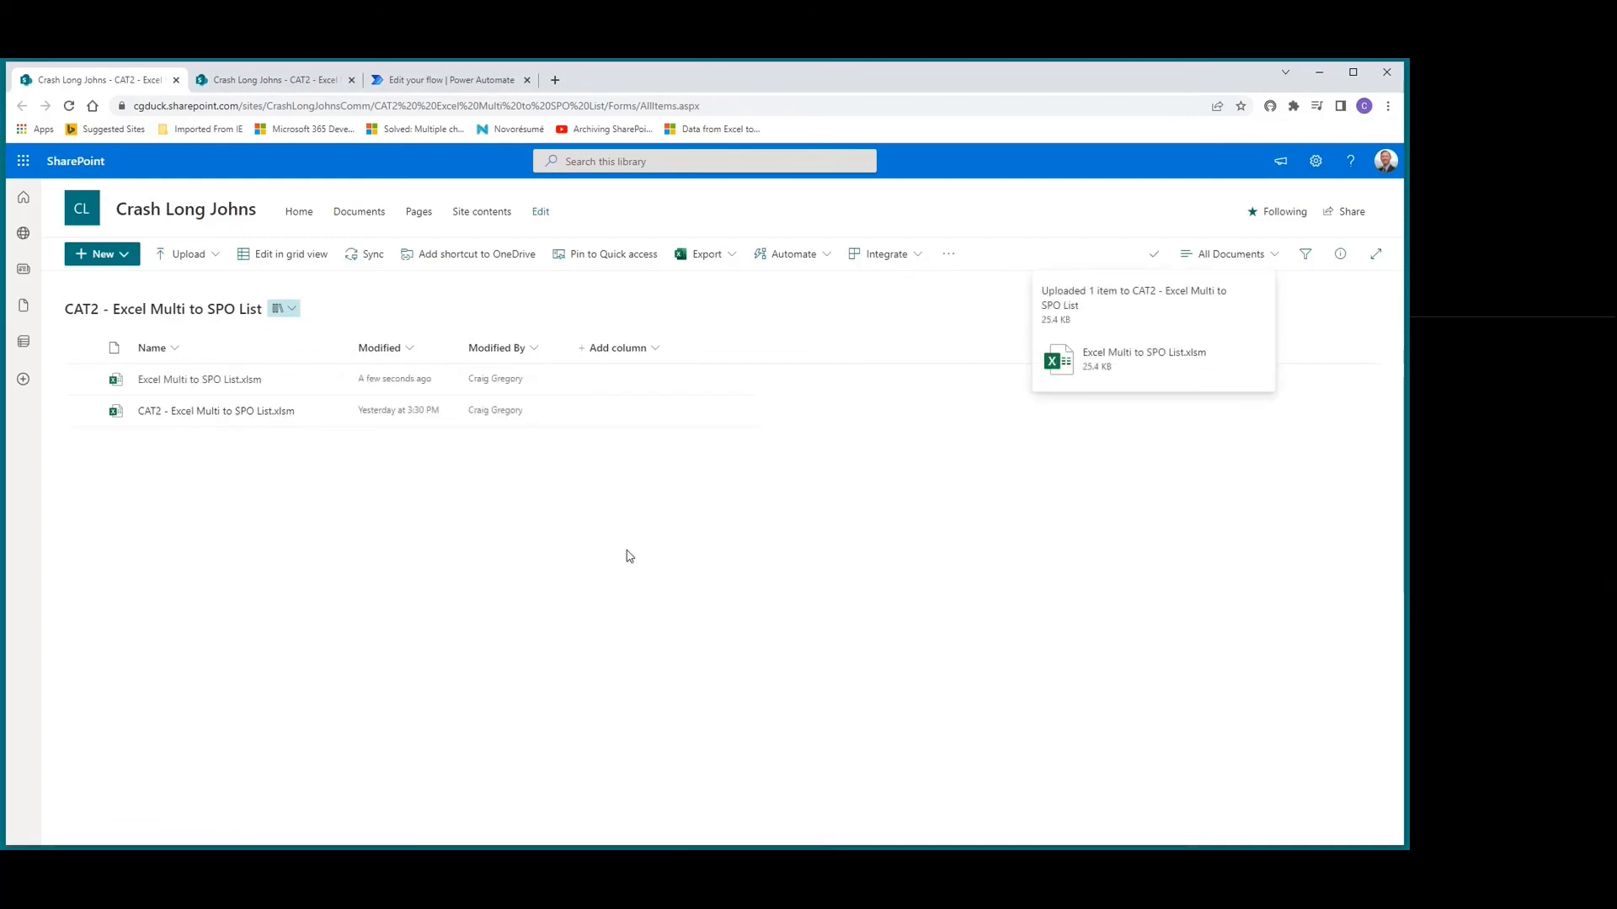
pyautogui.click(431, 82)
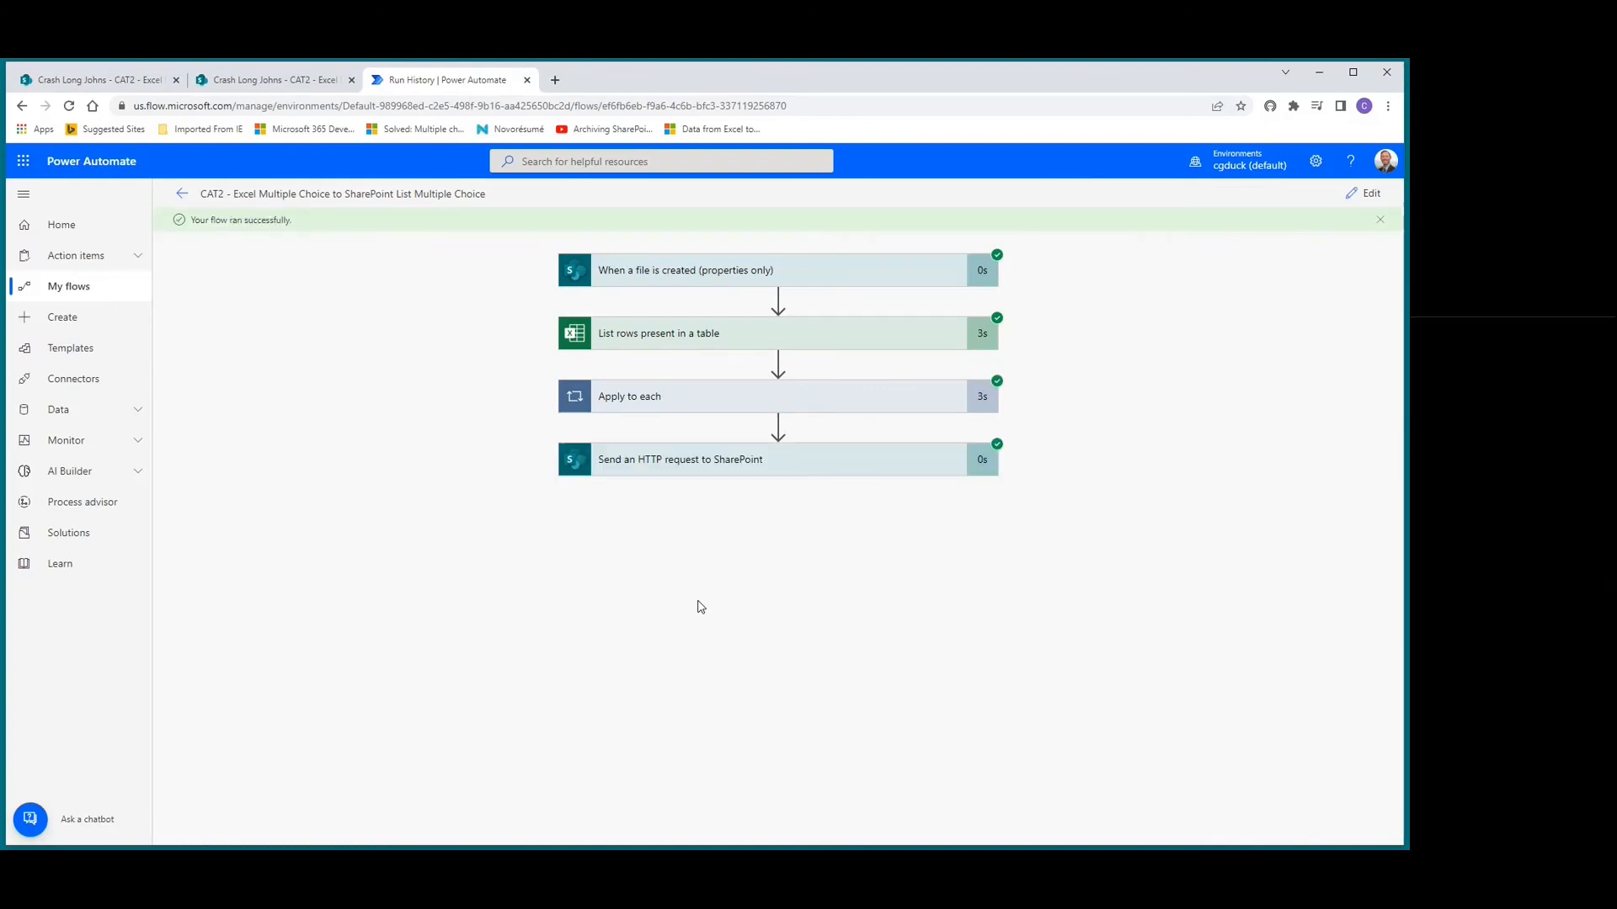
# Refresh the source library in SharePoint and the CAT2 - Excel Multiple Choice to SharePoint List Multiple Choice list to check the flow's results.
pyautogui.click(117, 82)
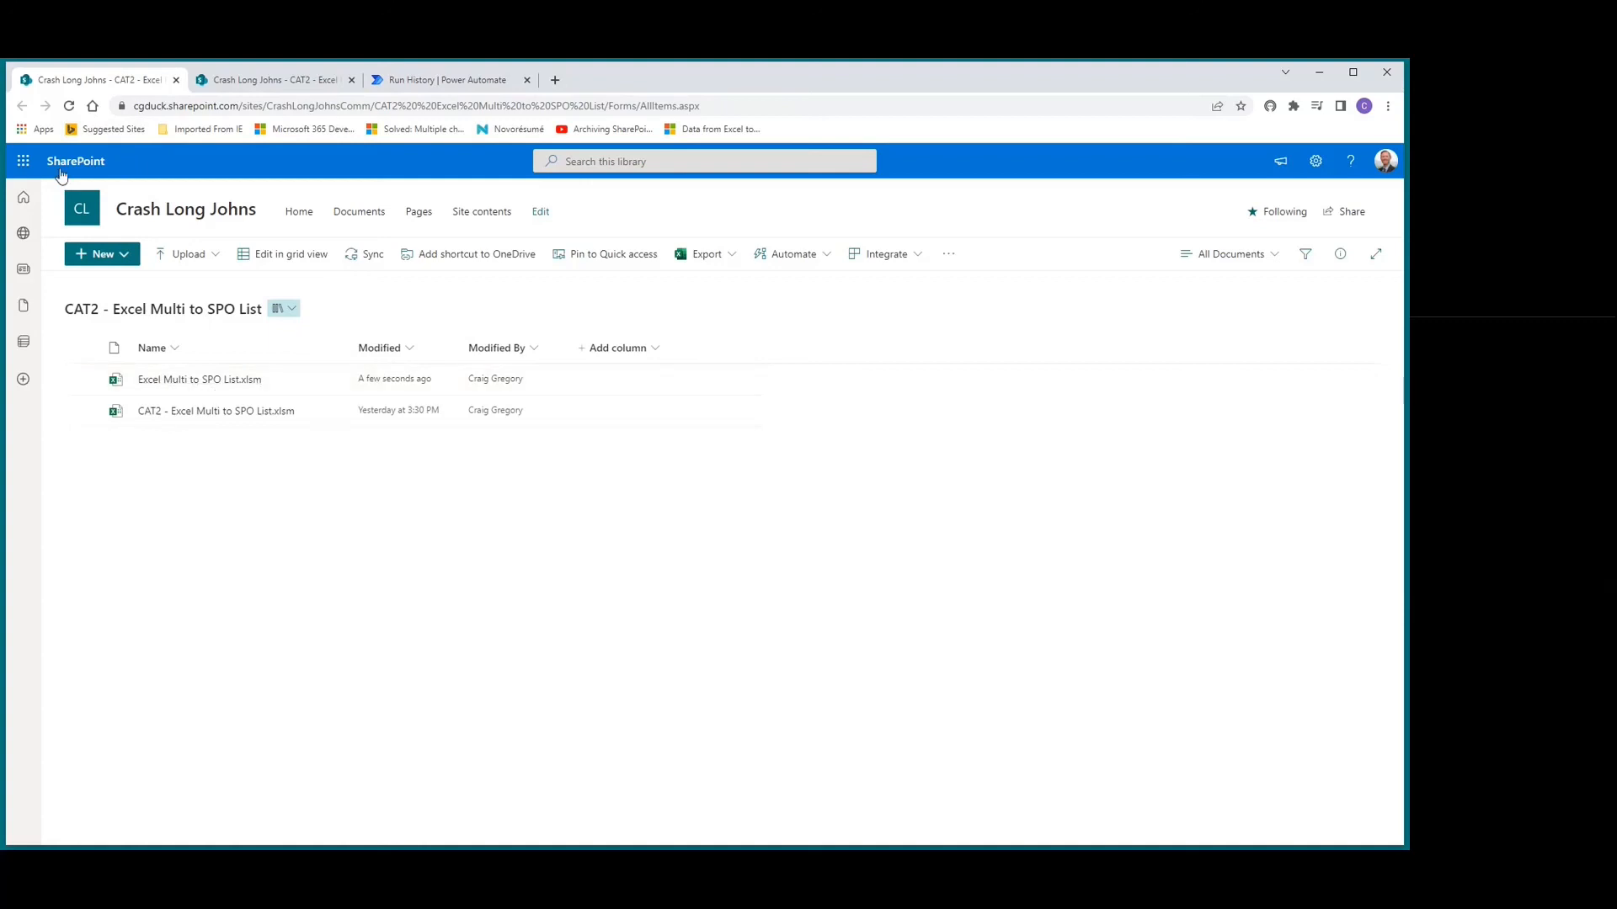
pyautogui.click(69, 107)
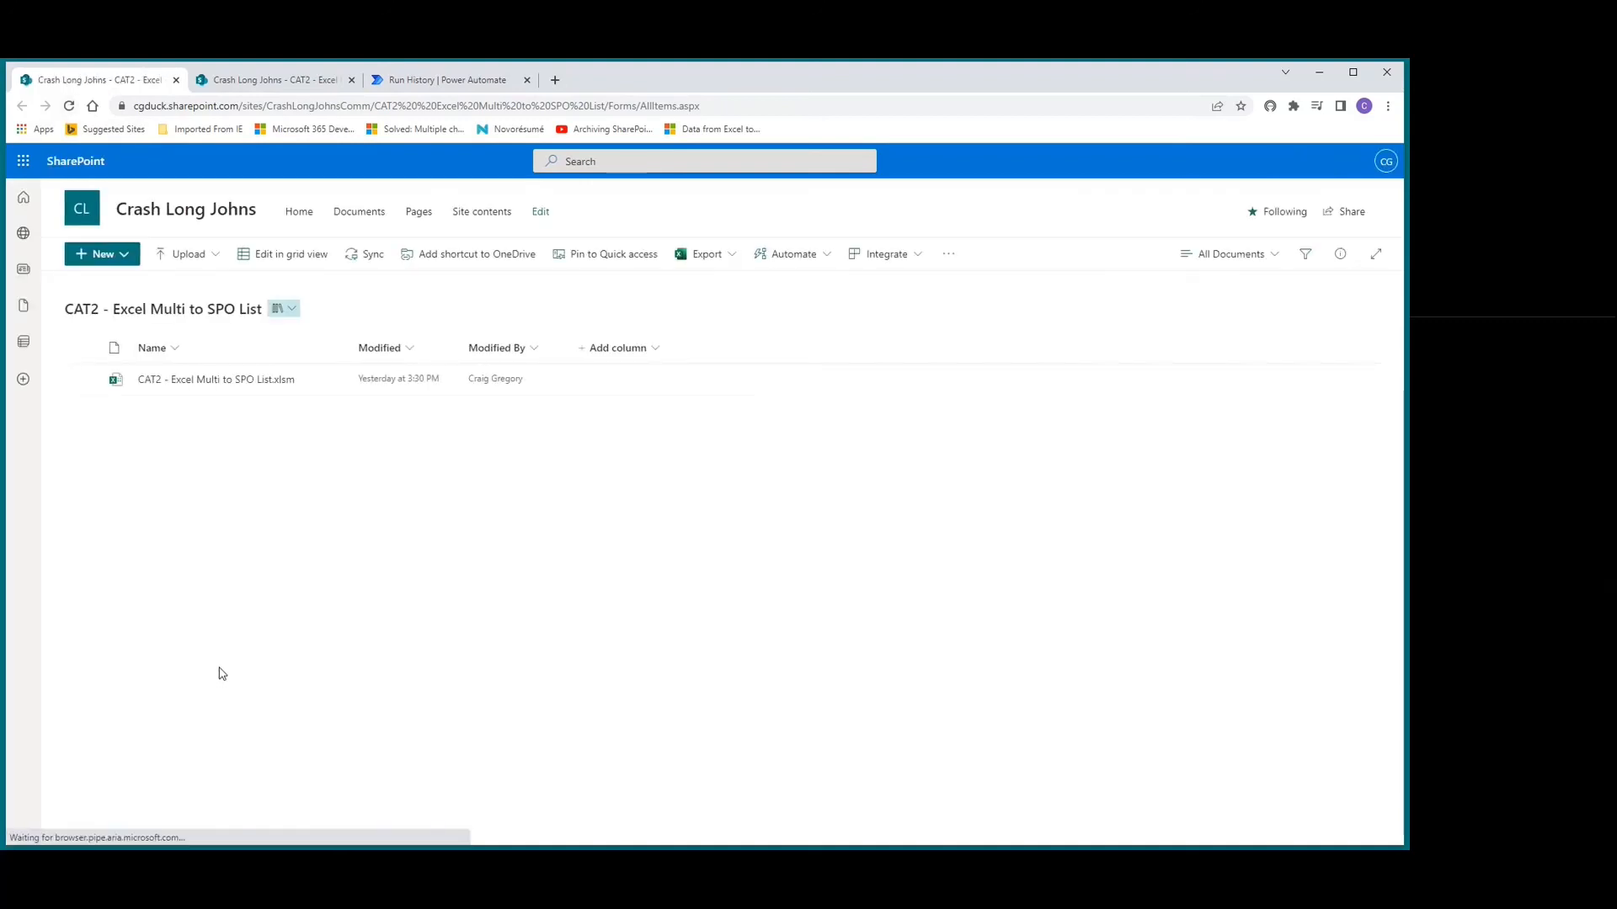
pyautogui.click(251, 80)
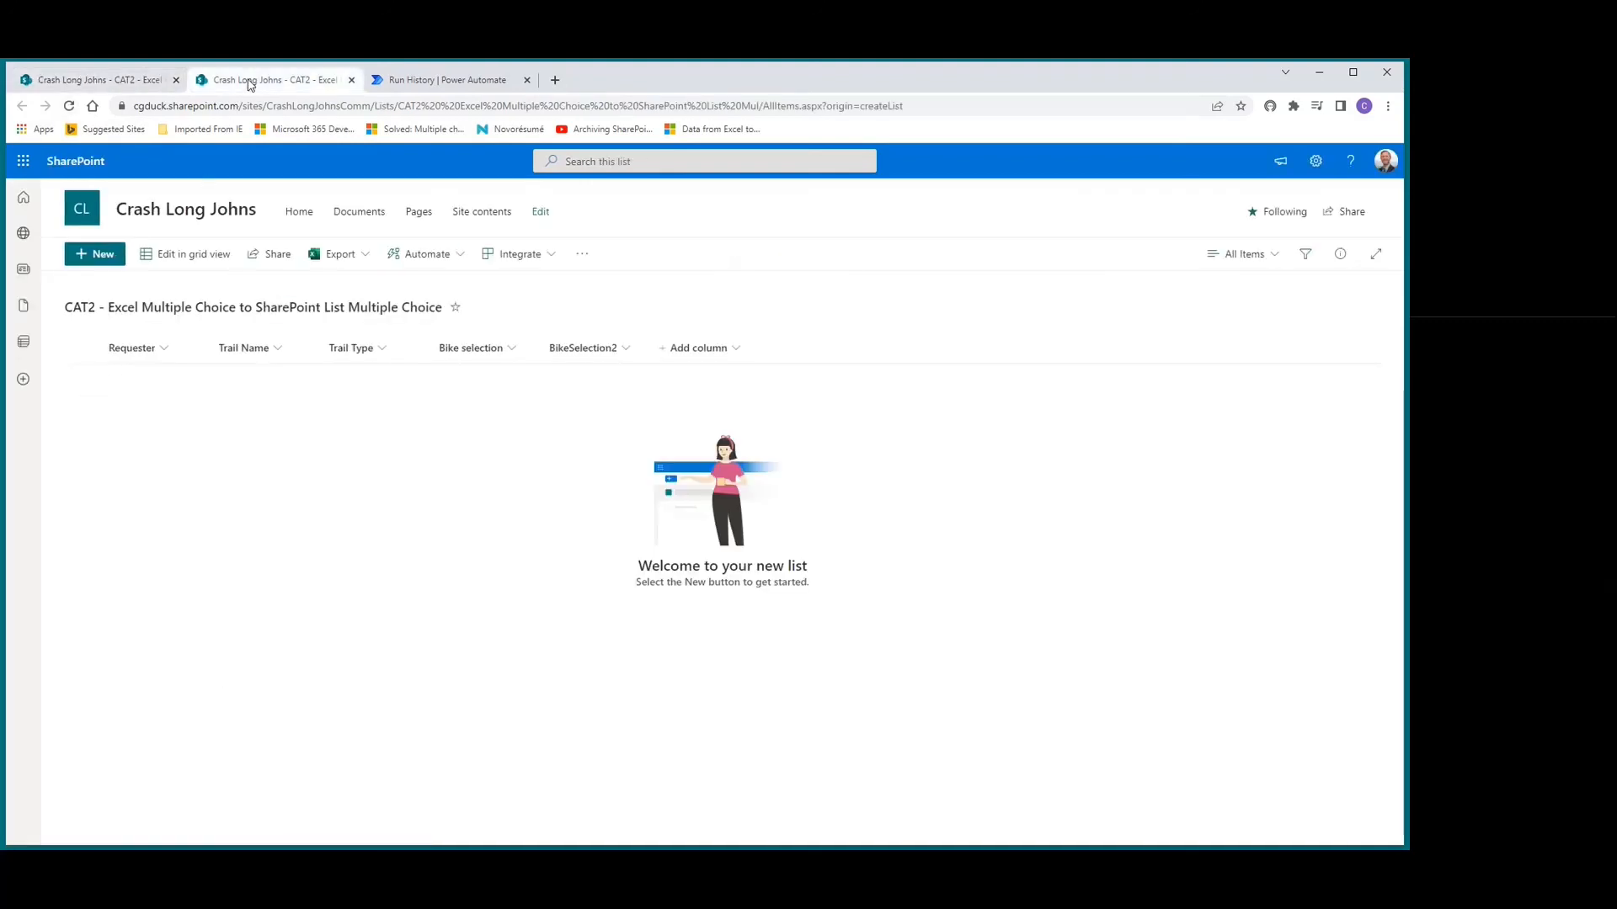
pyautogui.click(69, 107)
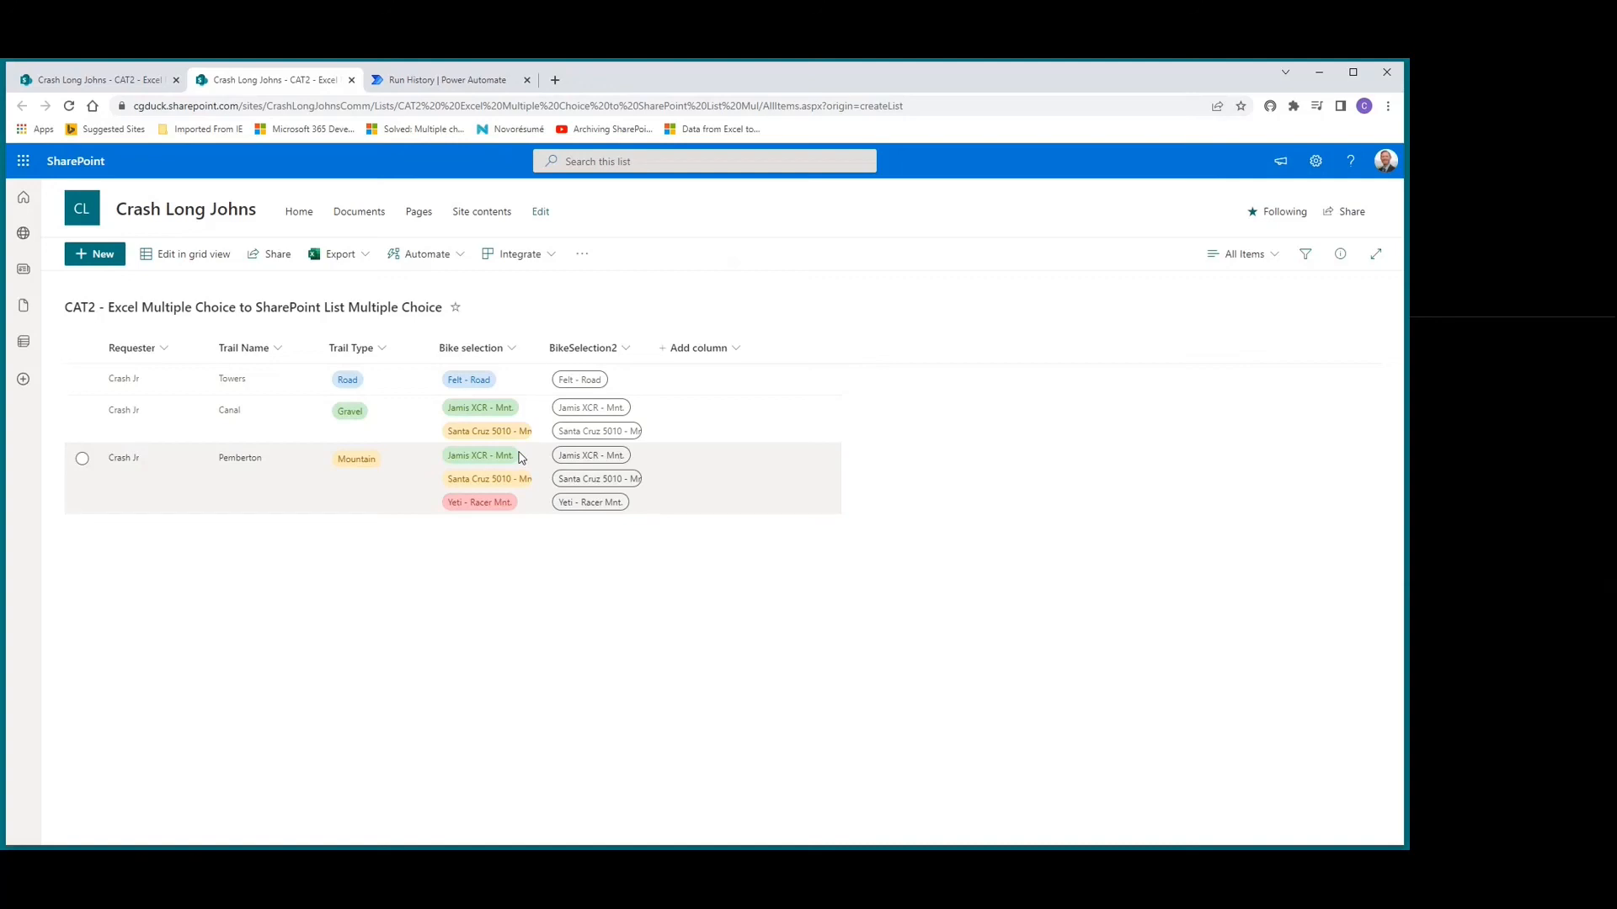
# Examine the choices defined in the Bike selection column's settings and close them without changes.
pyautogui.click(505, 350)
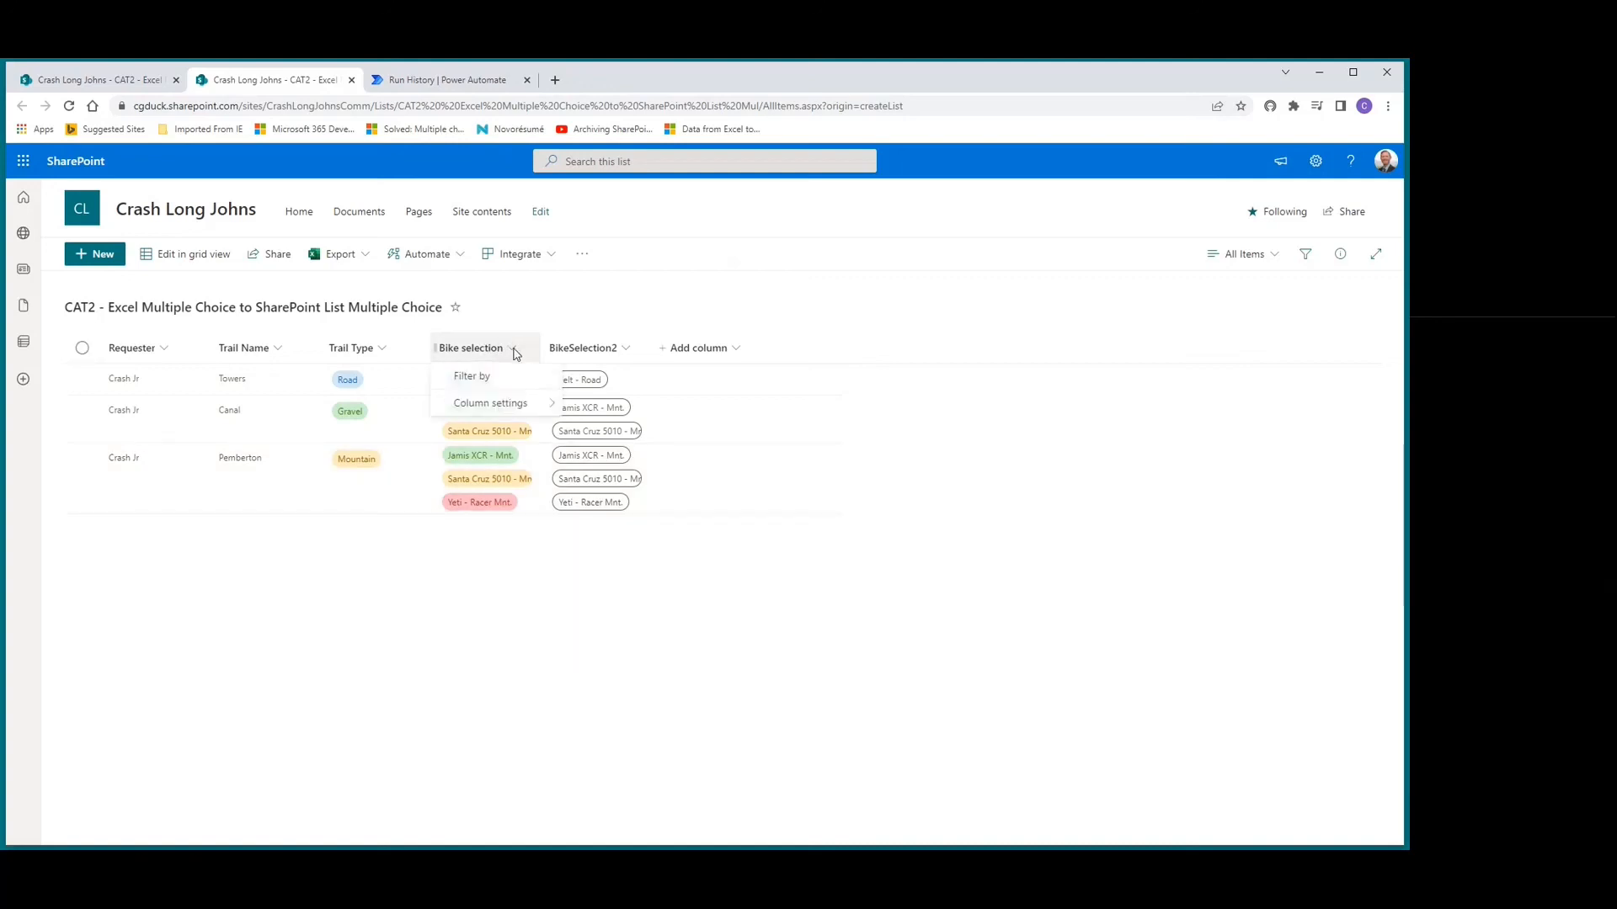
pyautogui.moveTo(505, 404)
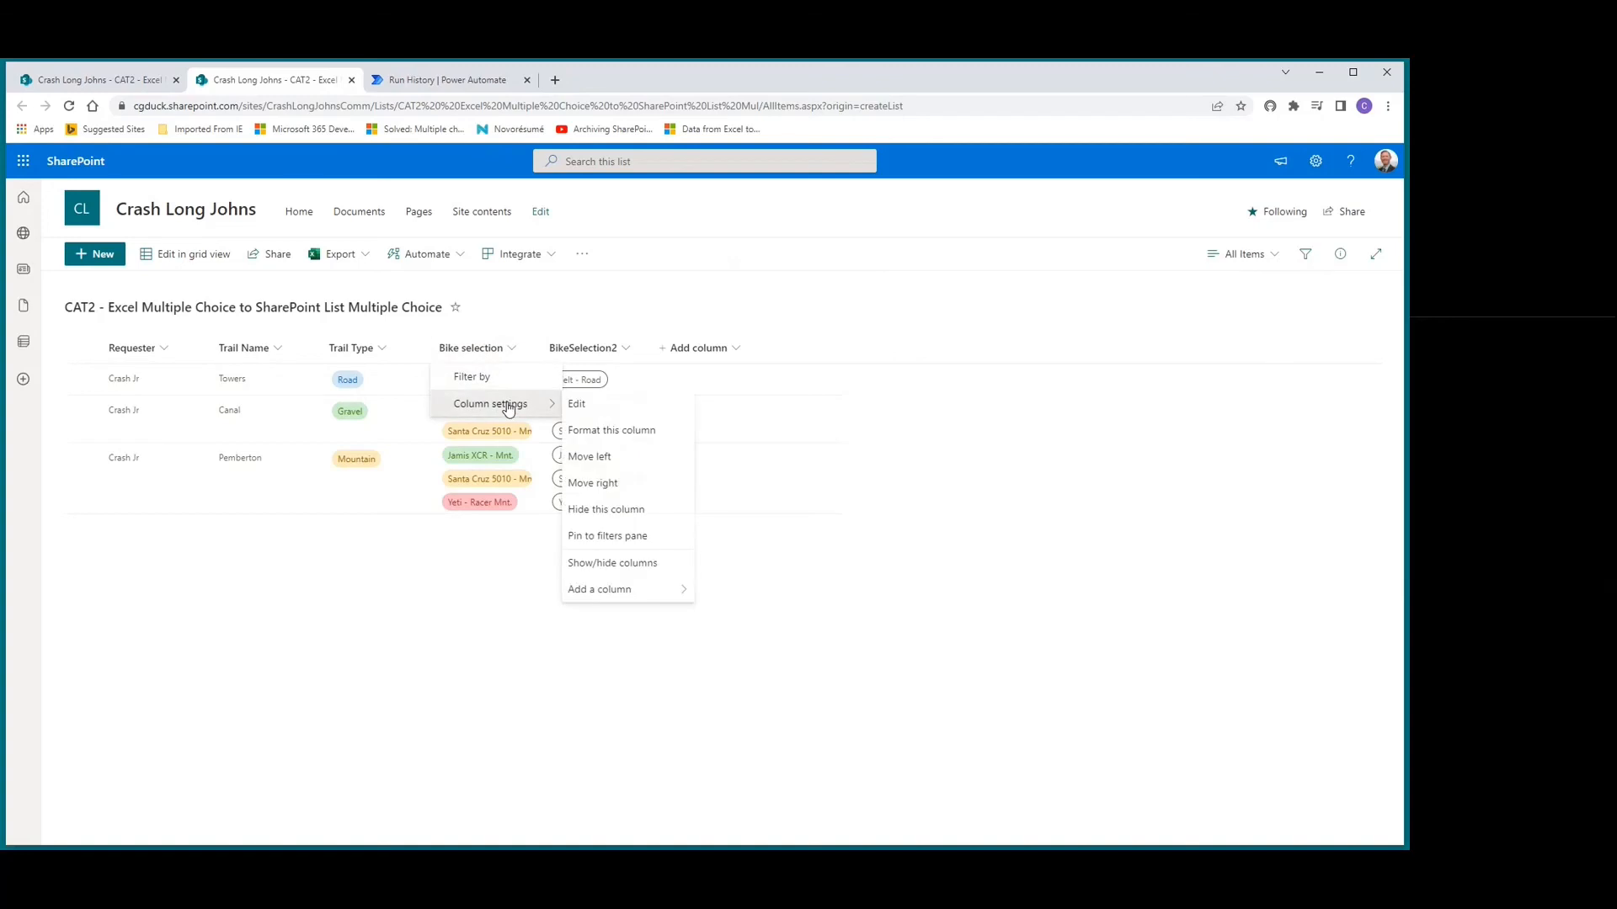
pyautogui.click(583, 404)
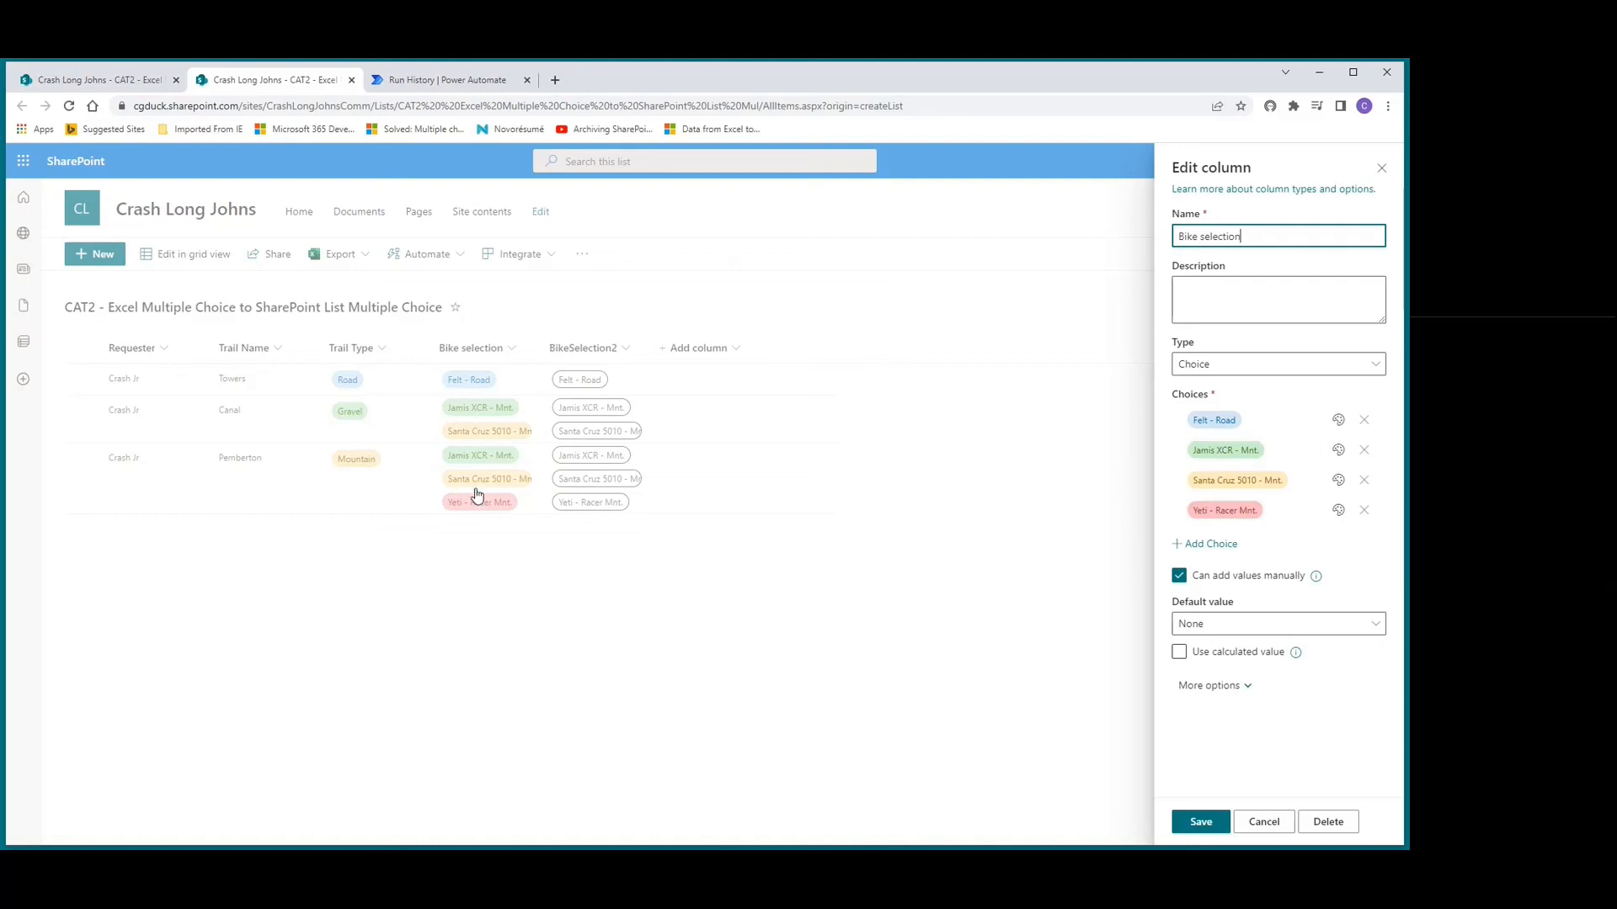
pyautogui.click(1384, 169)
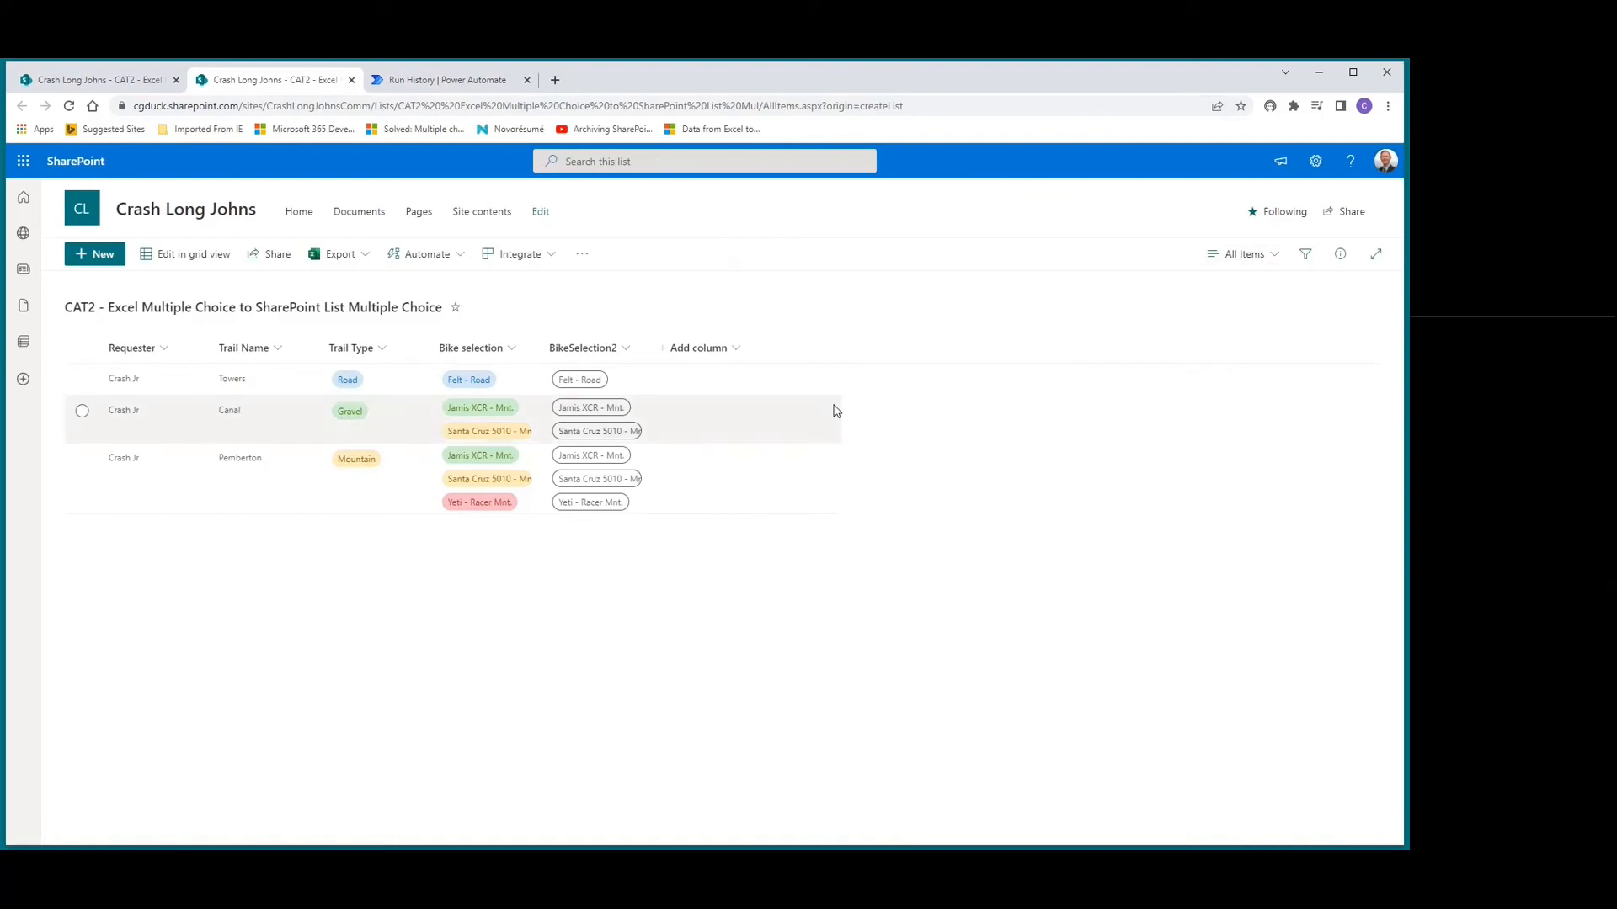
# Examine the BikeSelection2 column's choices, manual-value and multiple-selection settings, including the additional options, and close them without changes.
pyautogui.click(628, 351)
pyautogui.moveTo(646, 408)
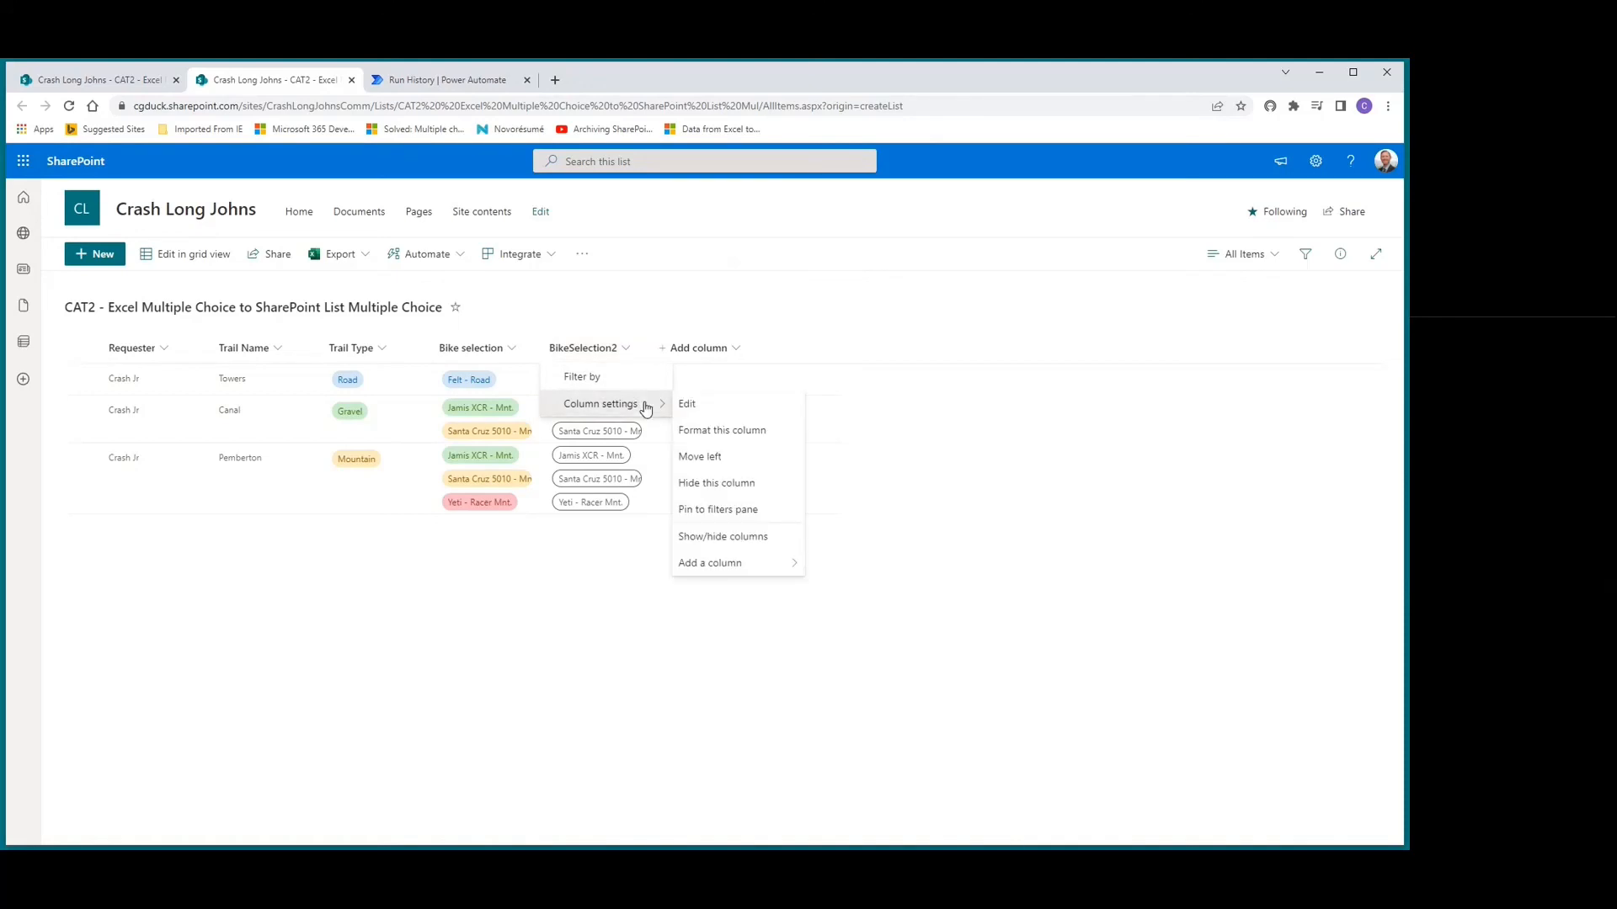
pyautogui.click(695, 407)
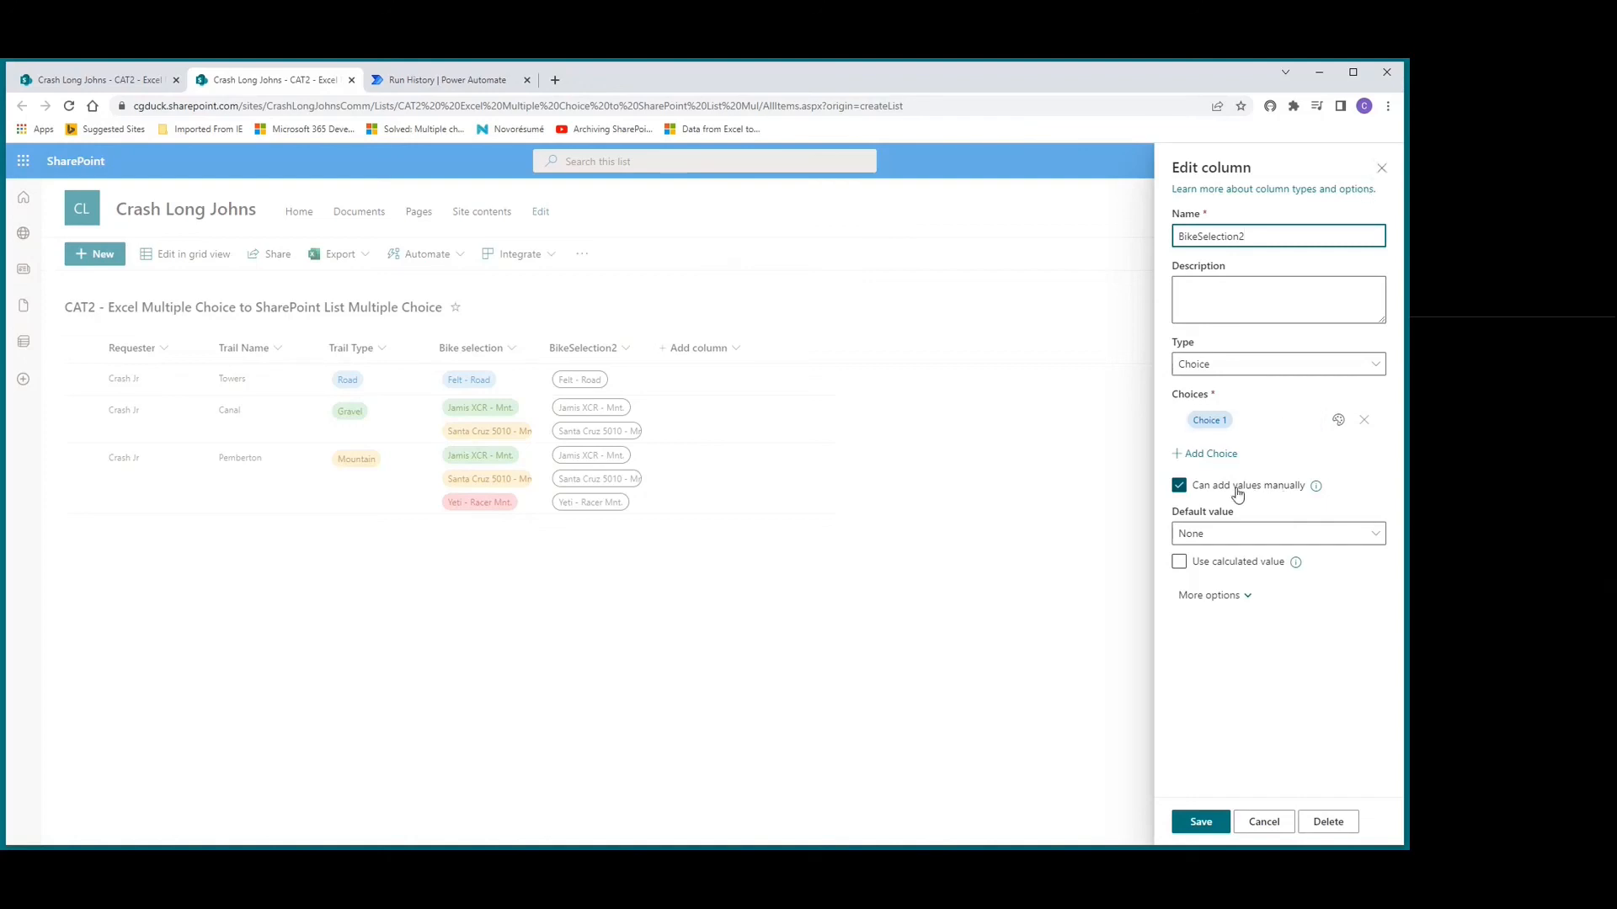
pyautogui.click(1213, 603)
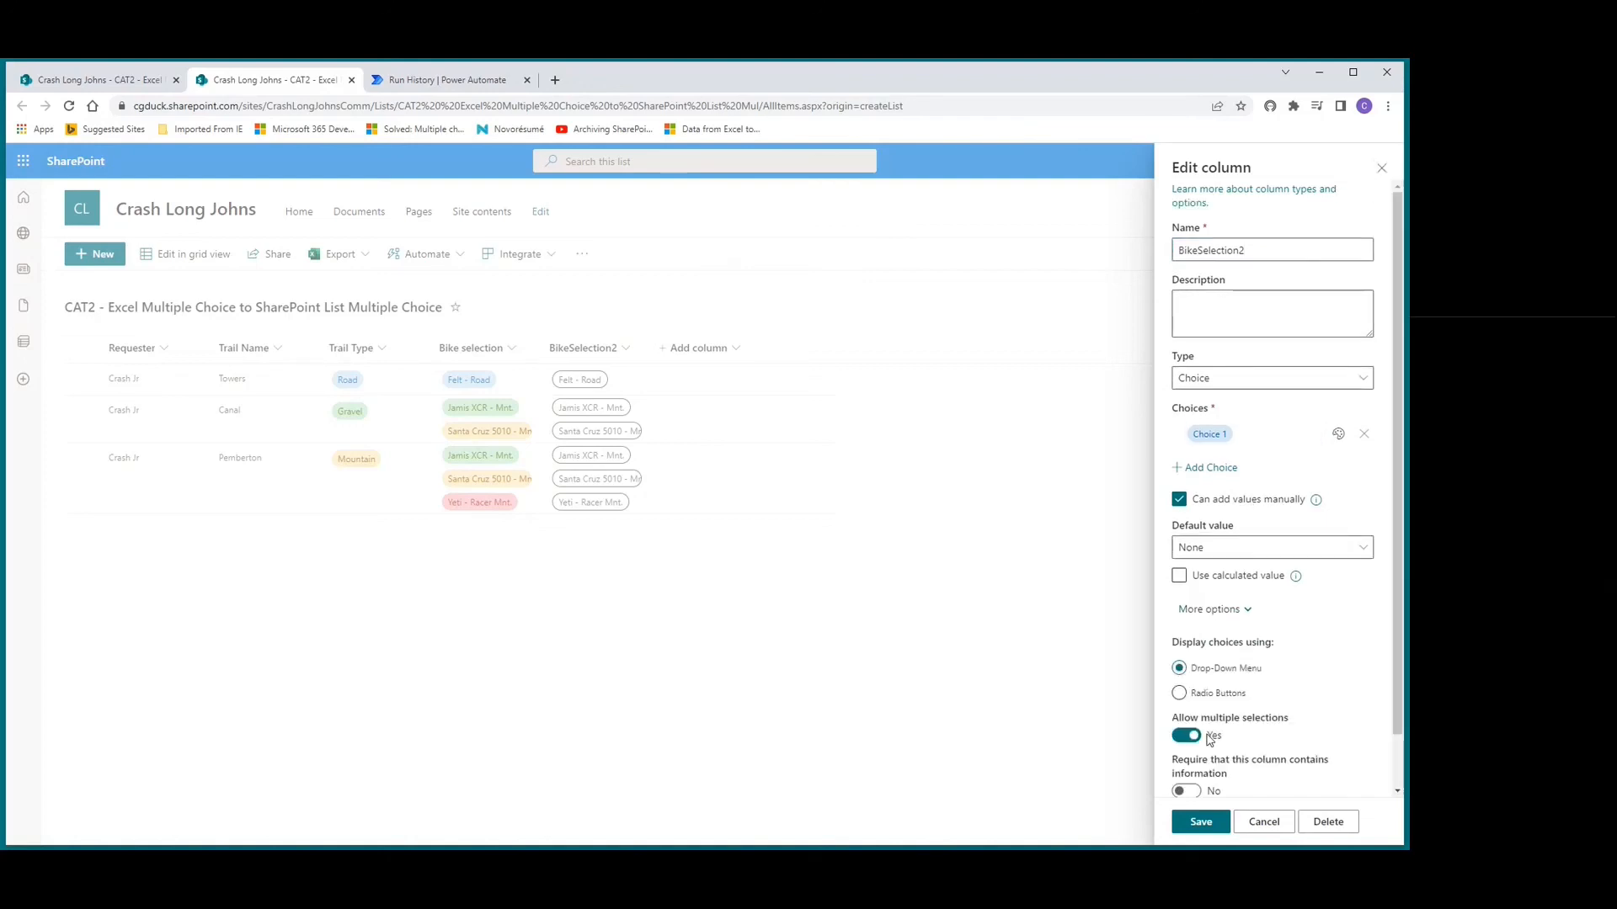
pyautogui.click(1379, 168)
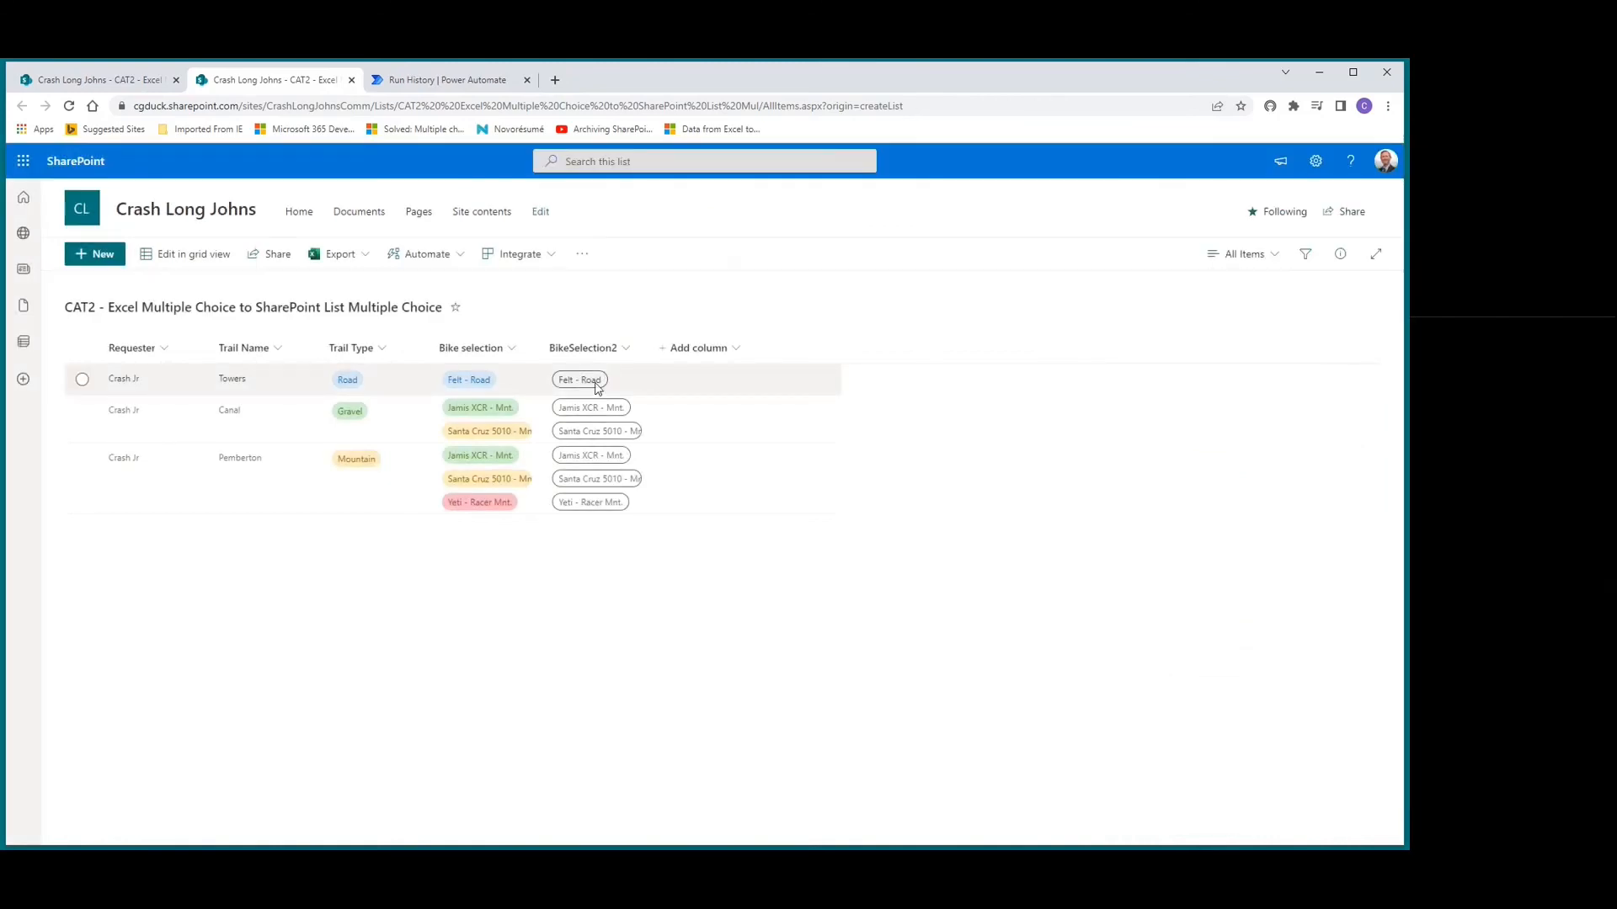